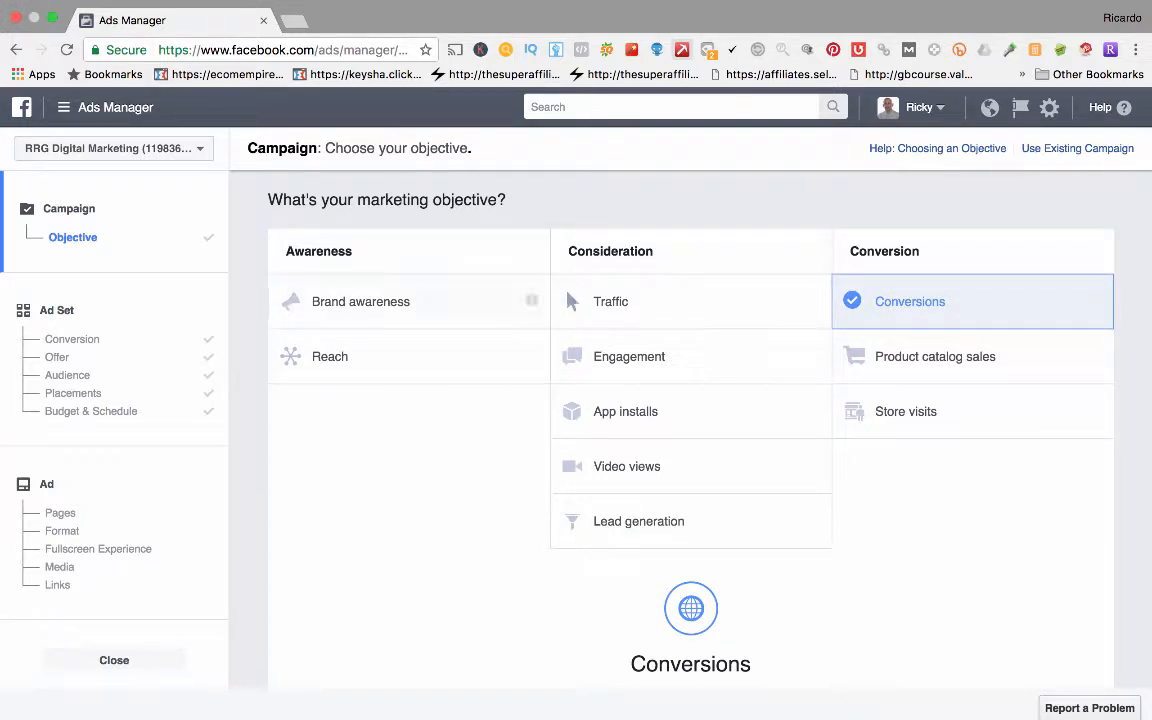
{"action": "left_click", "coordinate": [105, 107]}
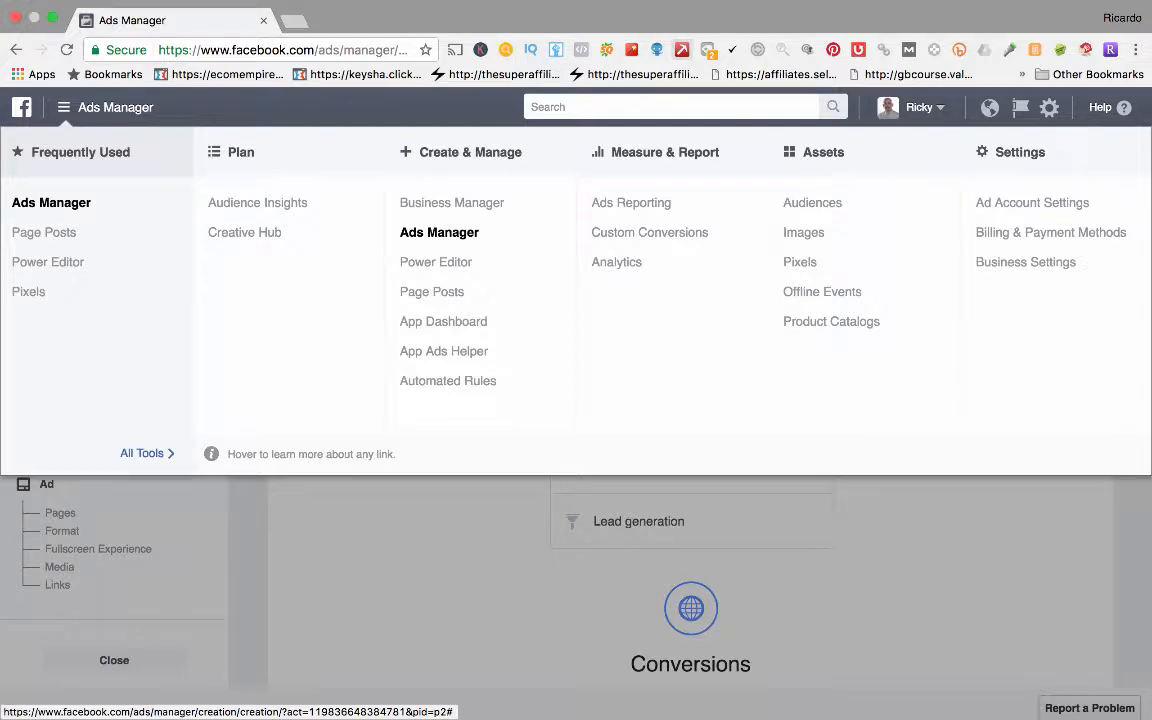
{"action": "left_click", "coordinate": [106, 107]}
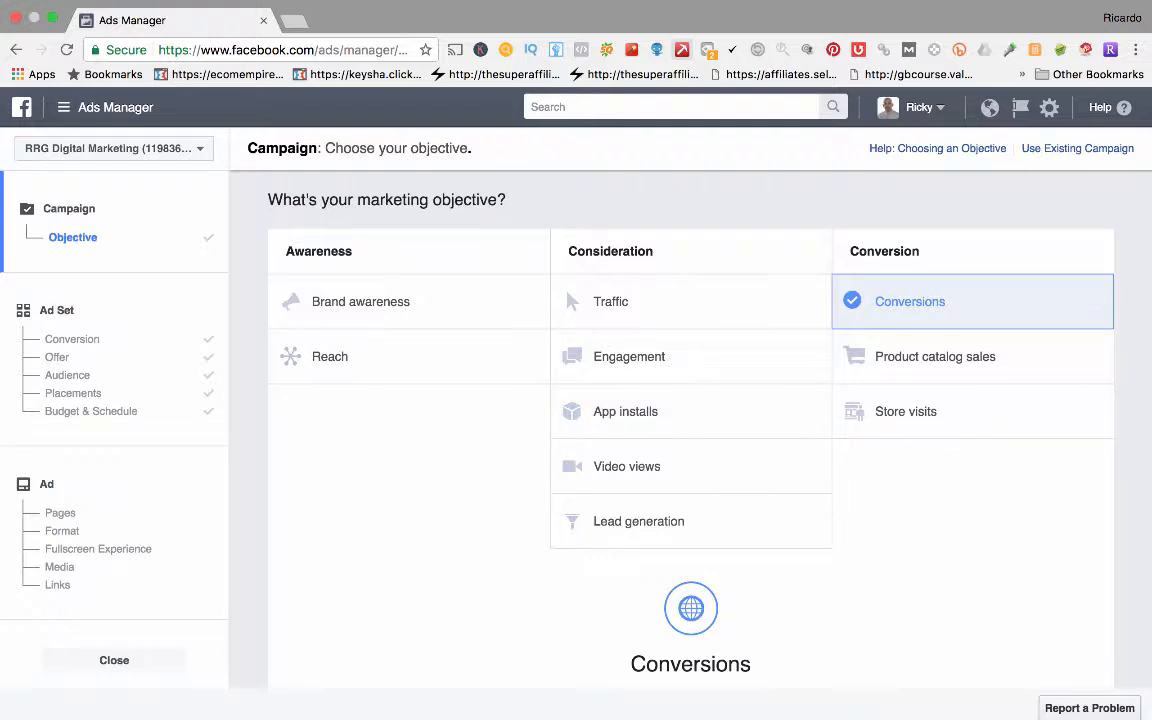
Examine the descriptions of the Awareness and Consideration objectives, from Brand awareness through to Lead generation
{"action": "left_click_drag", "start_coordinate": [655, 251], "coordinate": [566, 251]}
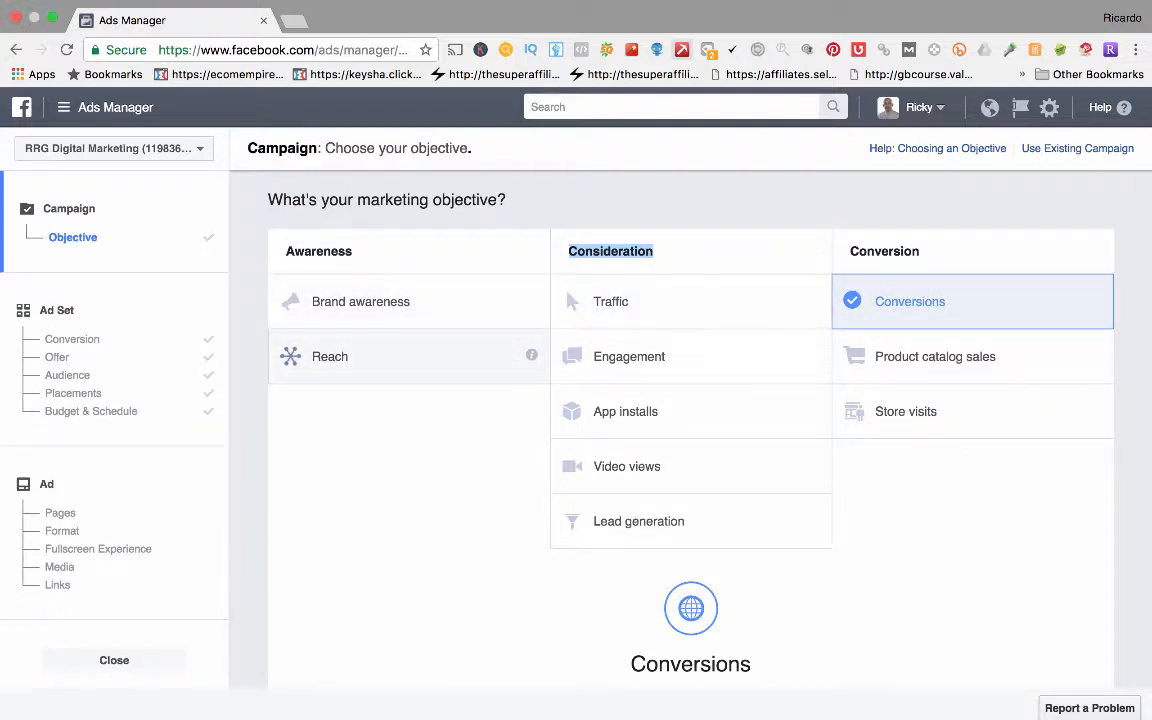
{"action": "mouse_move", "coordinate": [531, 300]}
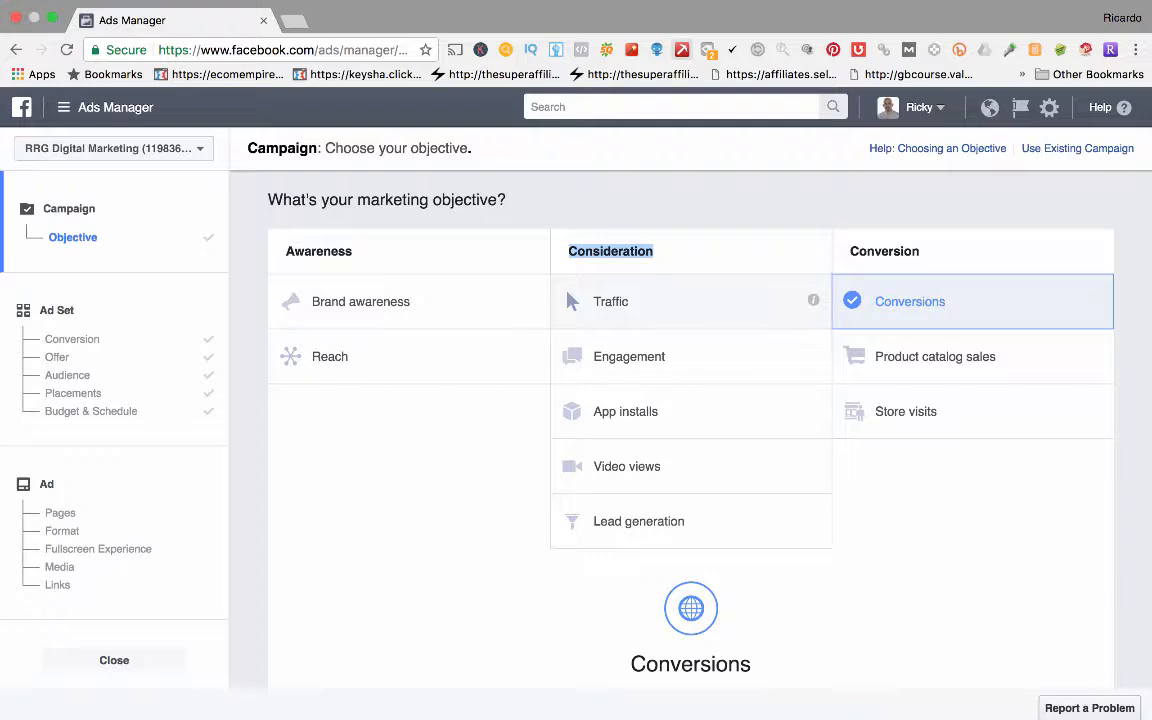
{"action": "mouse_move", "coordinate": [813, 300]}
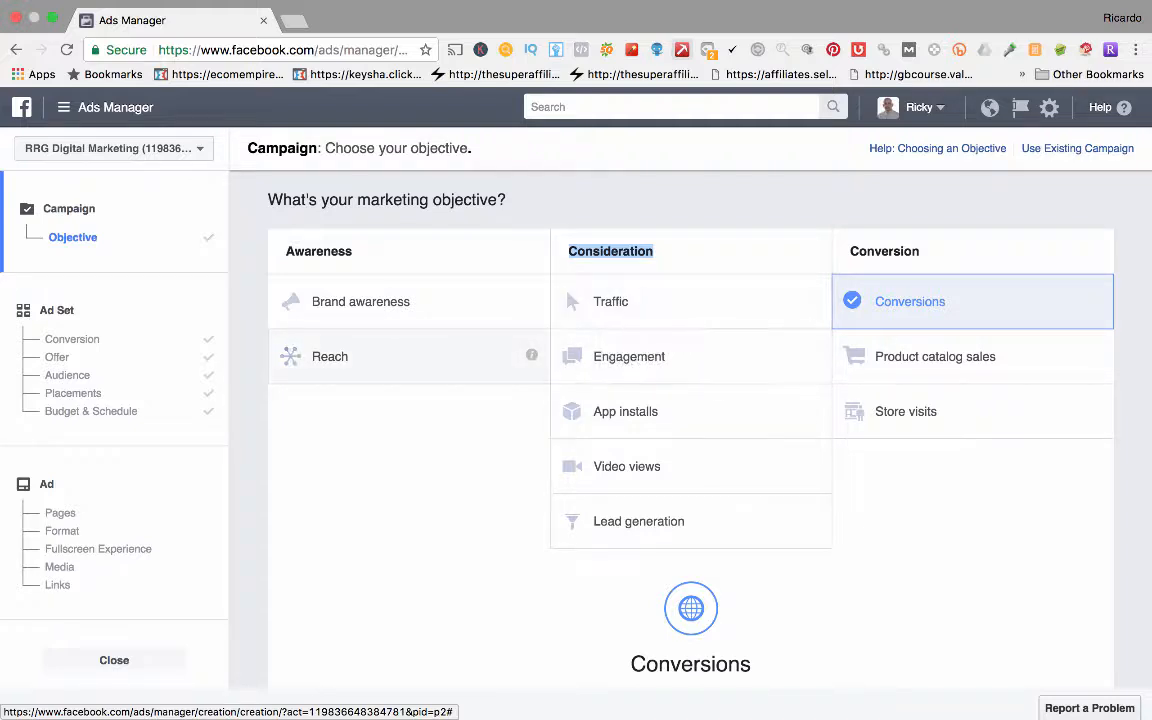
{"action": "mouse_move", "coordinate": [813, 355]}
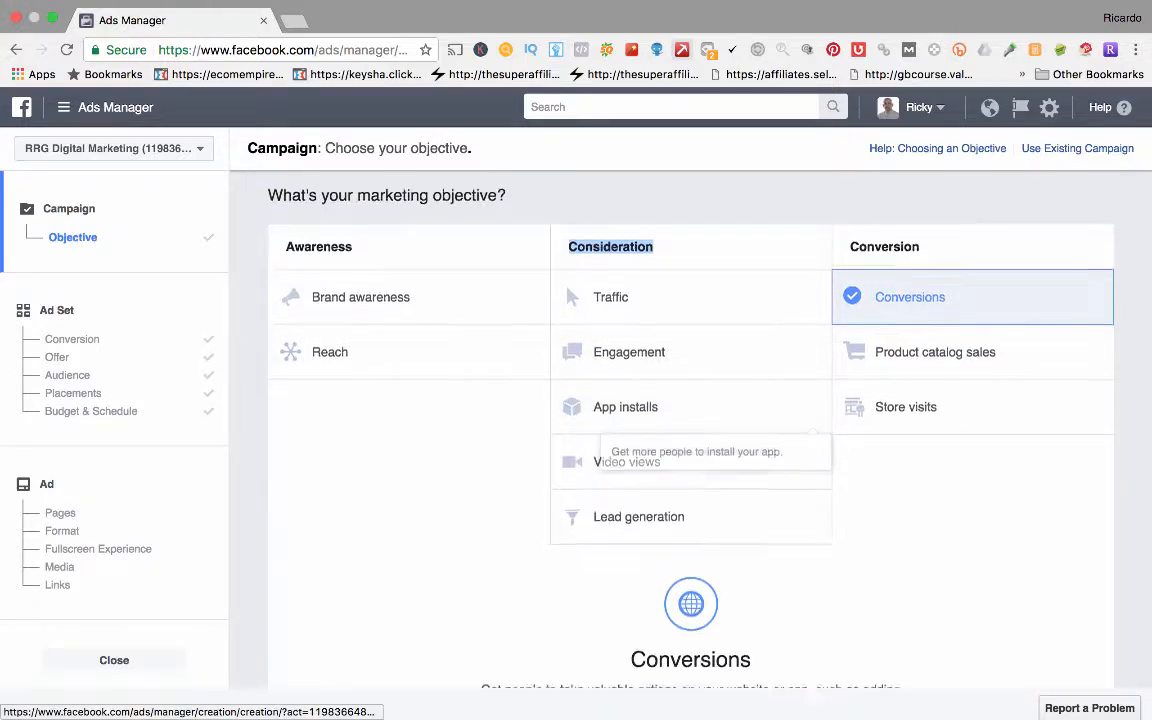
{"action": "scroll", "coordinate": [690, 411], "scroll_direction": "down", "scroll_amount": 1}
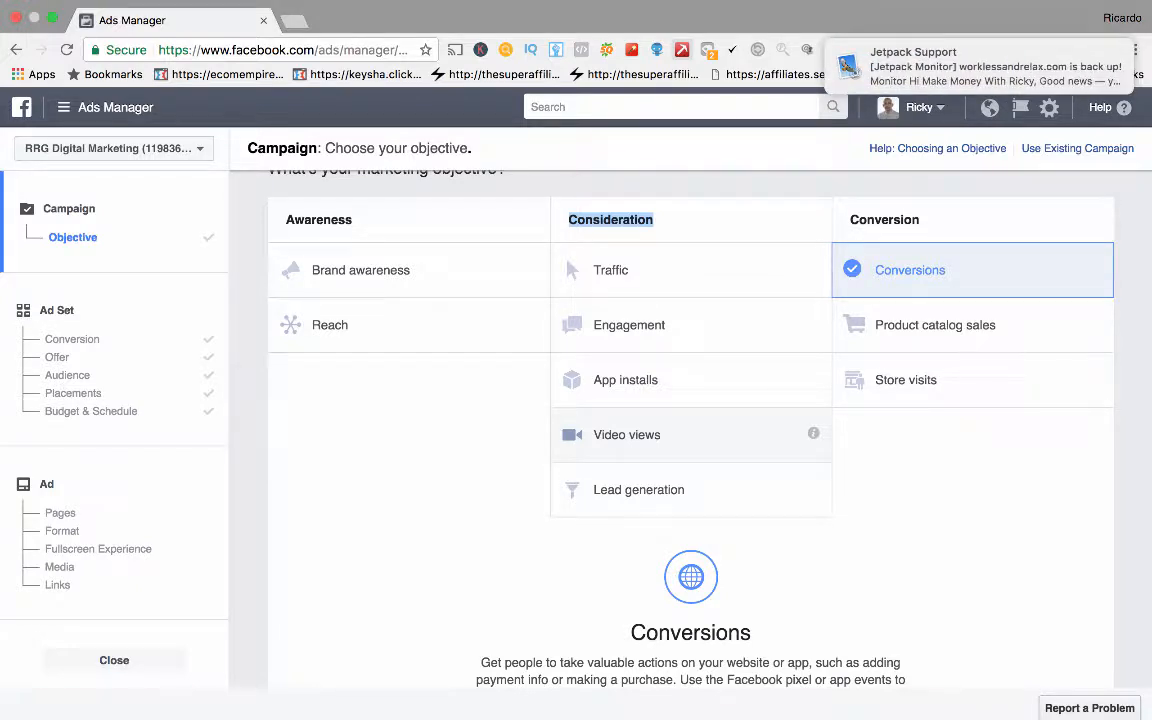
{"action": "scroll", "coordinate": [690, 430], "scroll_direction": "up", "scroll_amount": 1}
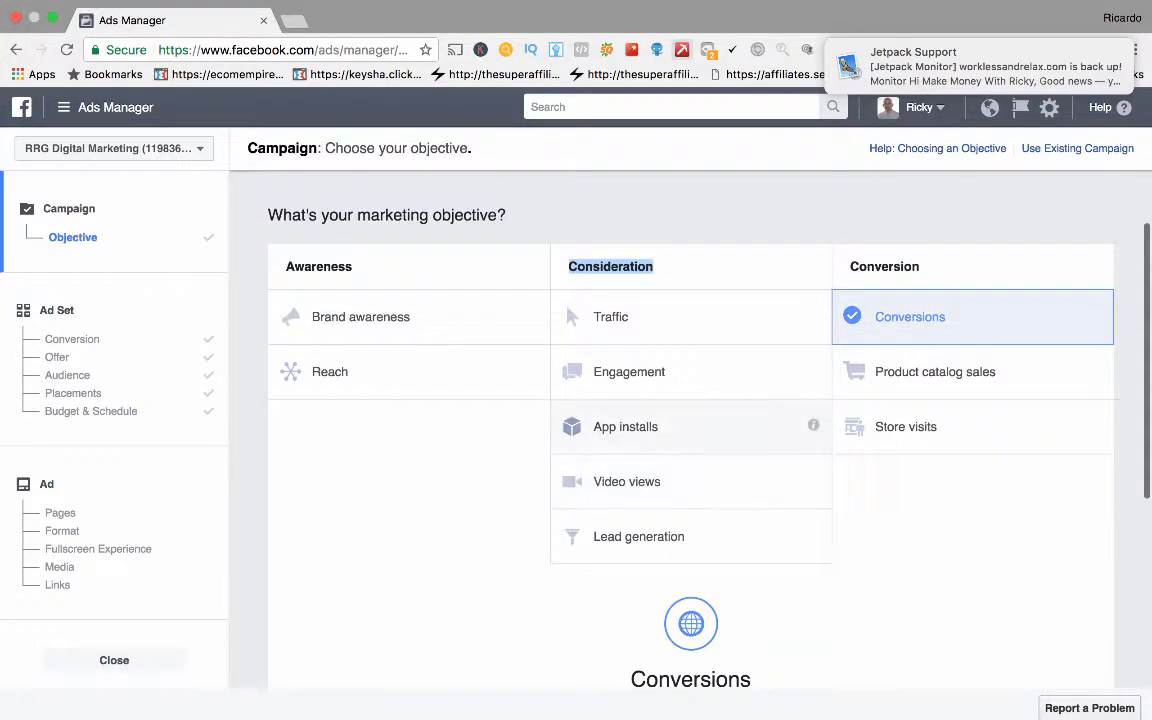
{"action": "scroll", "coordinate": [690, 430], "scroll_direction": "down", "scroll_amount": 1}
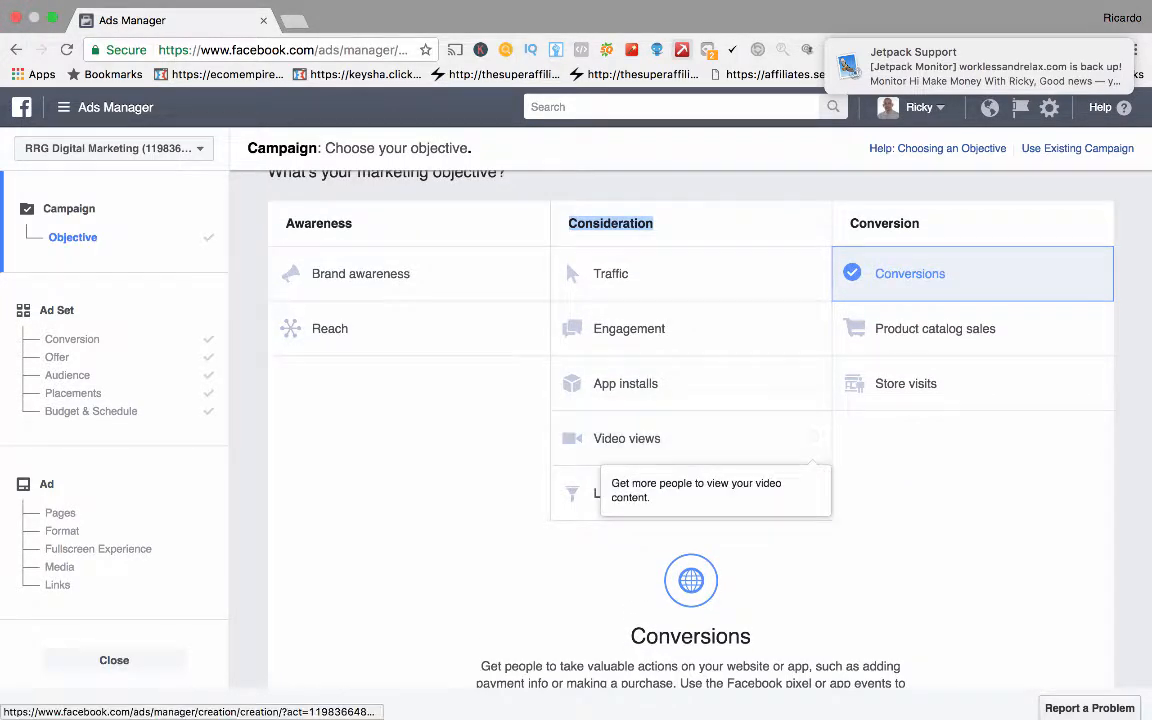
{"action": "scroll", "coordinate": [690, 440], "scroll_direction": "up", "scroll_amount": 1}
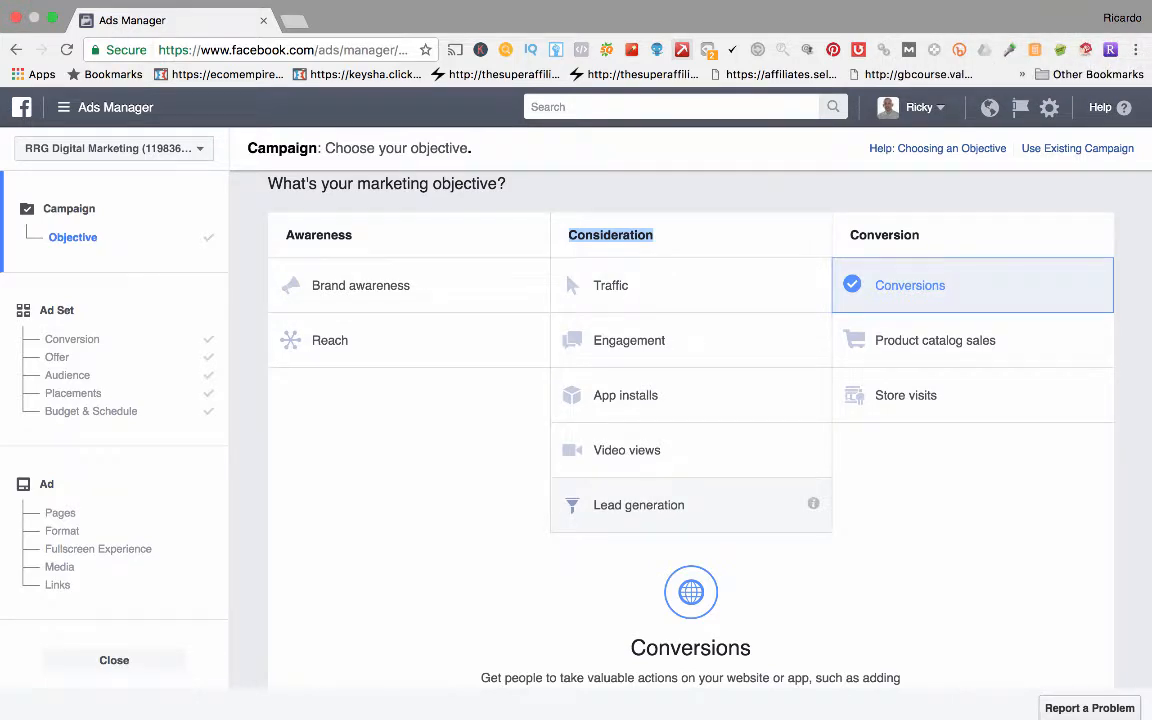
{"action": "mouse_move", "coordinate": [813, 503]}
Examine the Conversion objectives, checking where Product Catalogs are managed and reading the Store visits description
{"action": "double_click", "coordinate": [884, 236]}
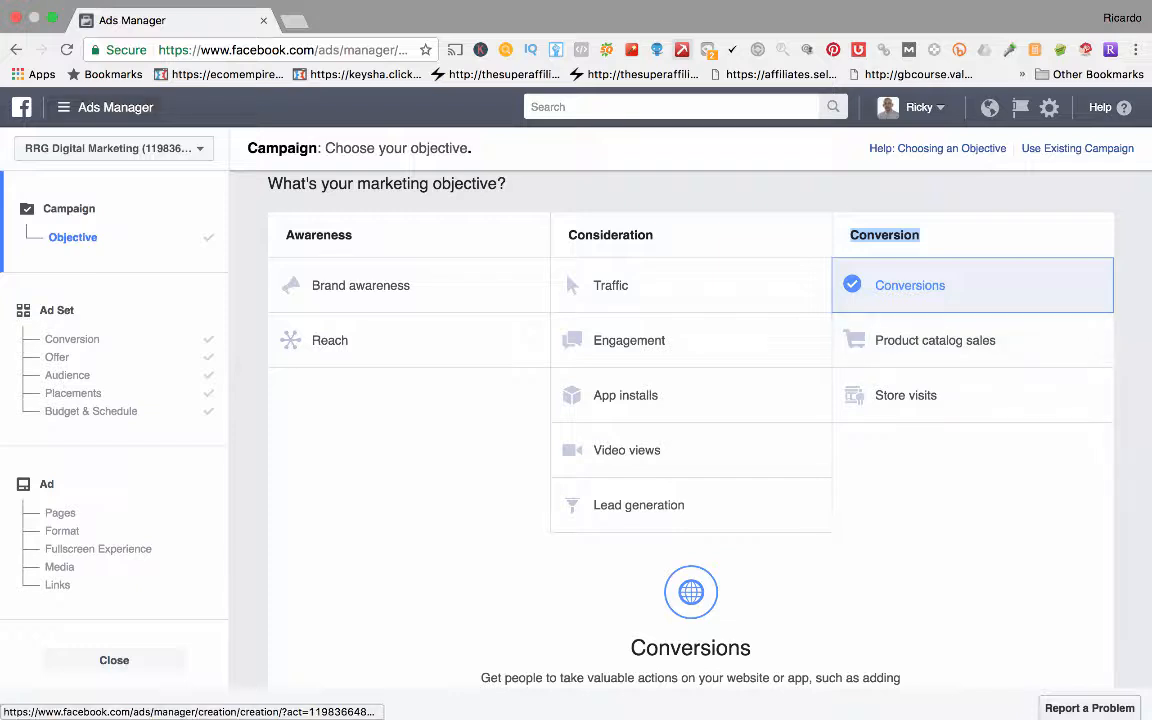
{"action": "left_click", "coordinate": [106, 107]}
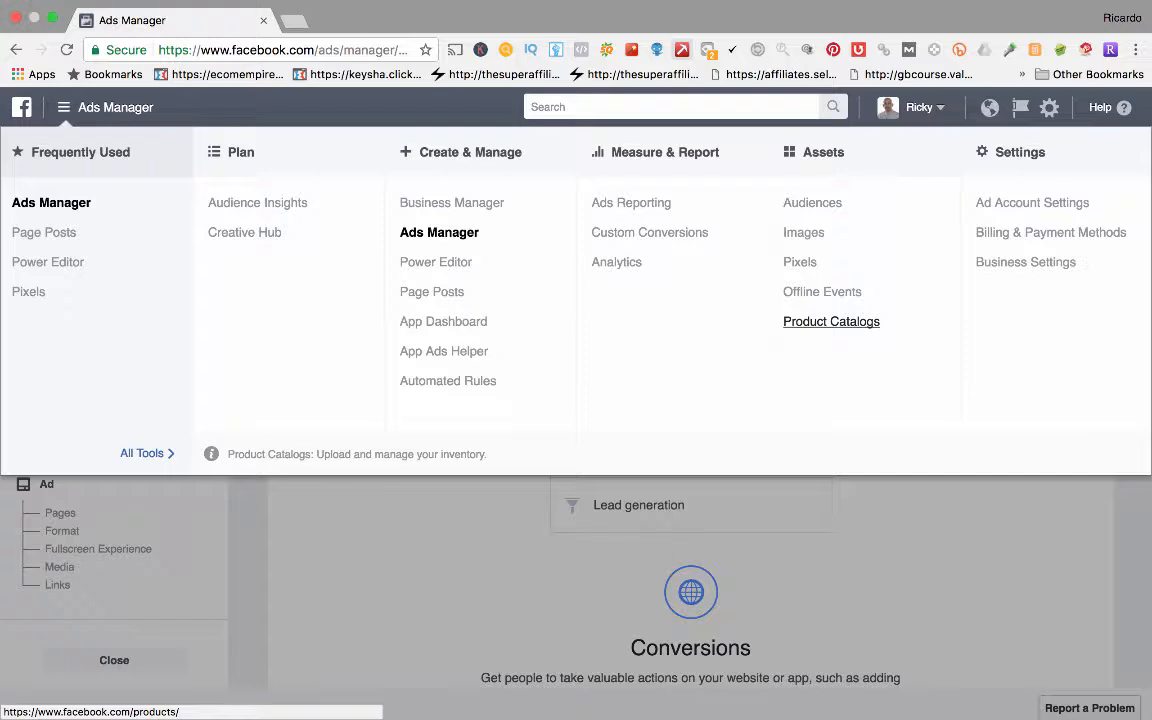
{"action": "left_click", "coordinate": [930, 530]}
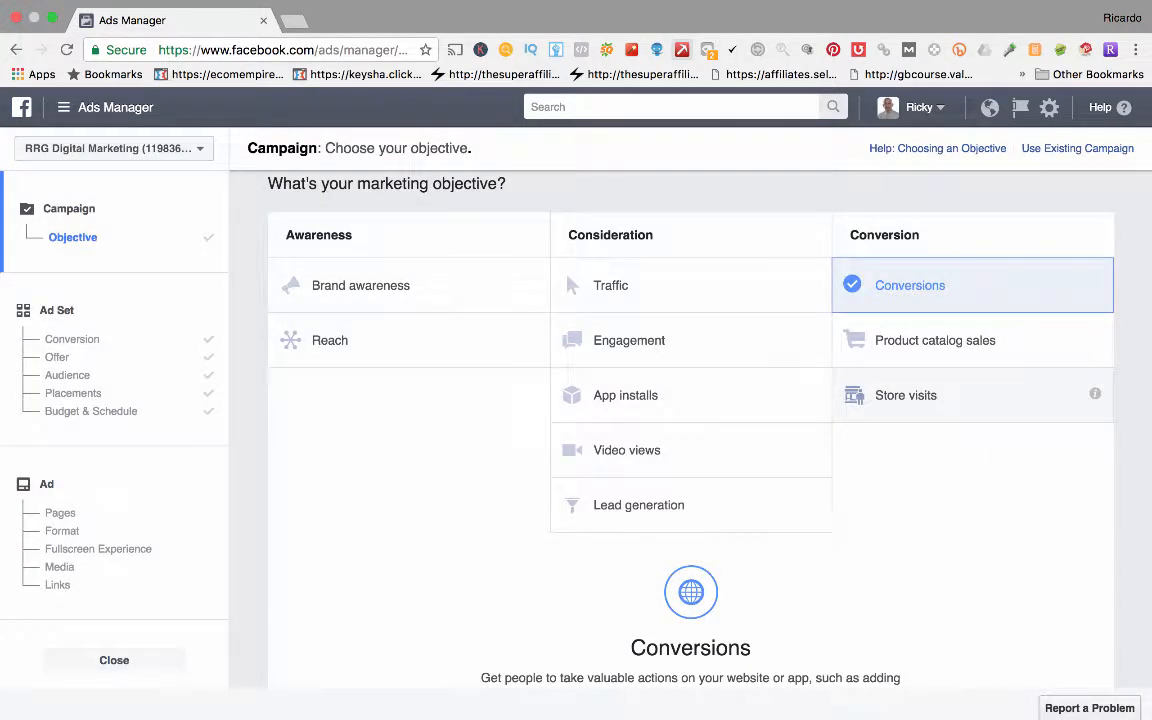
{"action": "mouse_move", "coordinate": [1095, 394]}
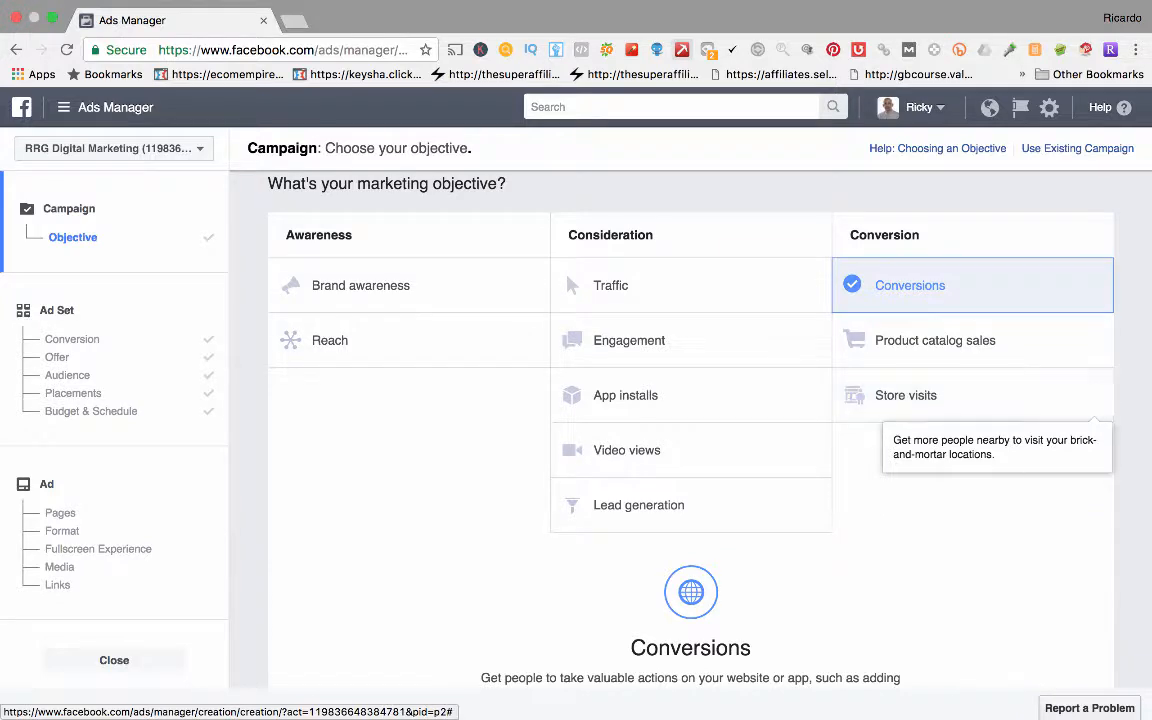
{"action": "scroll", "coordinate": [1095, 394], "scroll_direction": "down", "scroll_amount": 1}
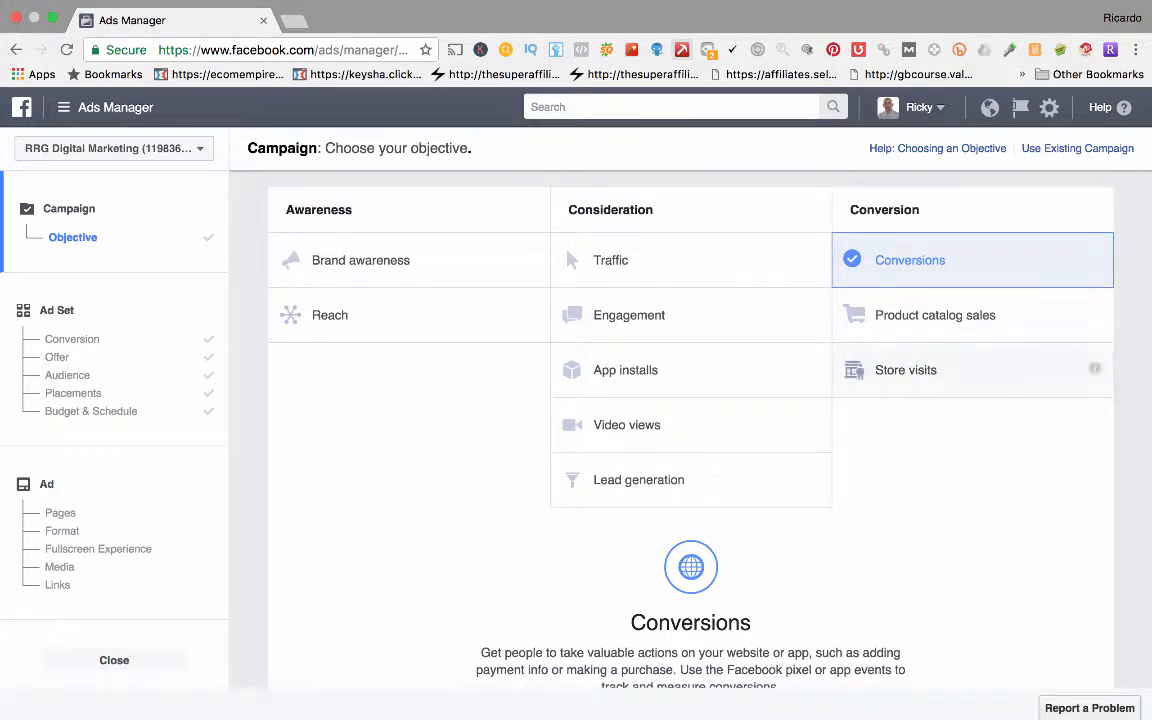
Read the Create Split Test explanation in the Conversions objective's campaign settings
{"action": "scroll", "coordinate": [985, 335], "scroll_direction": "down", "scroll_amount": 5}
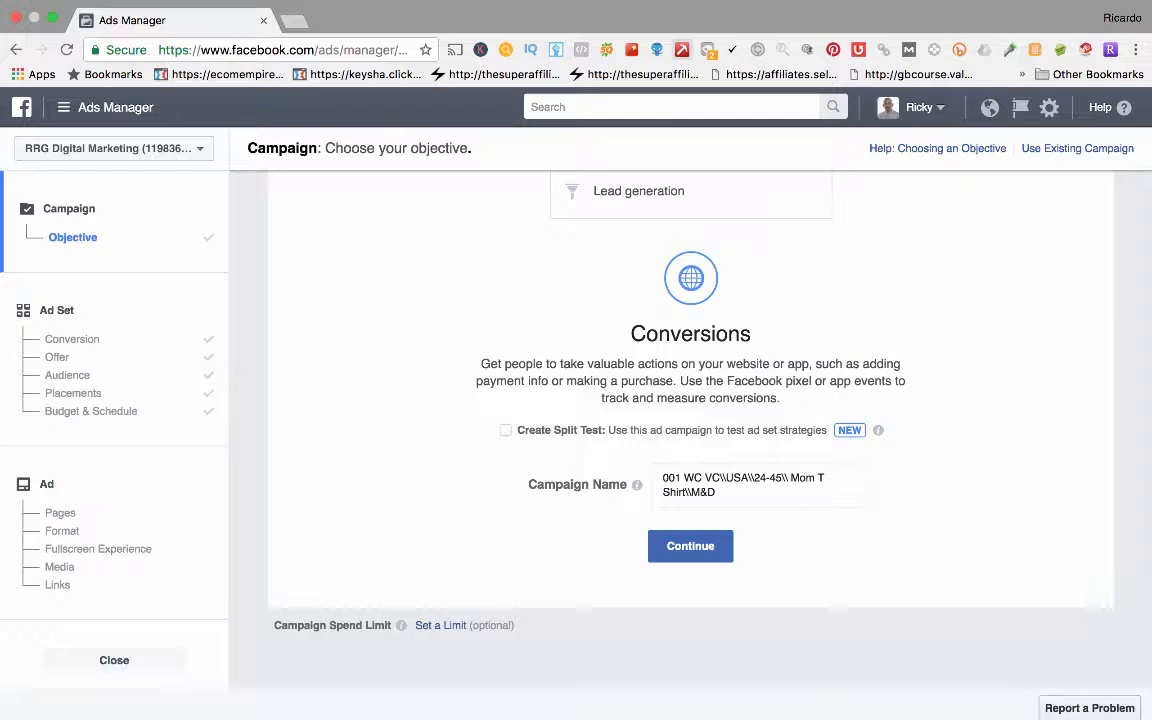
{"action": "mouse_move", "coordinate": [878, 430]}
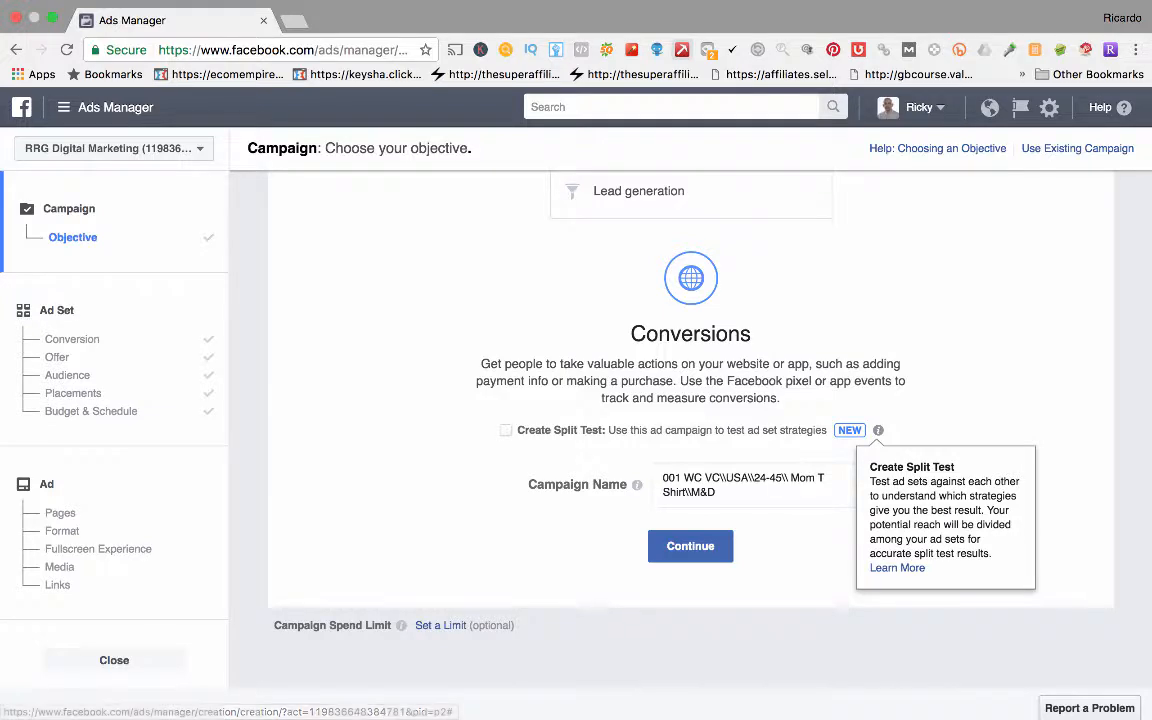
{"action": "left_click_drag", "start_coordinate": [959, 525], "coordinate": [977, 539]}
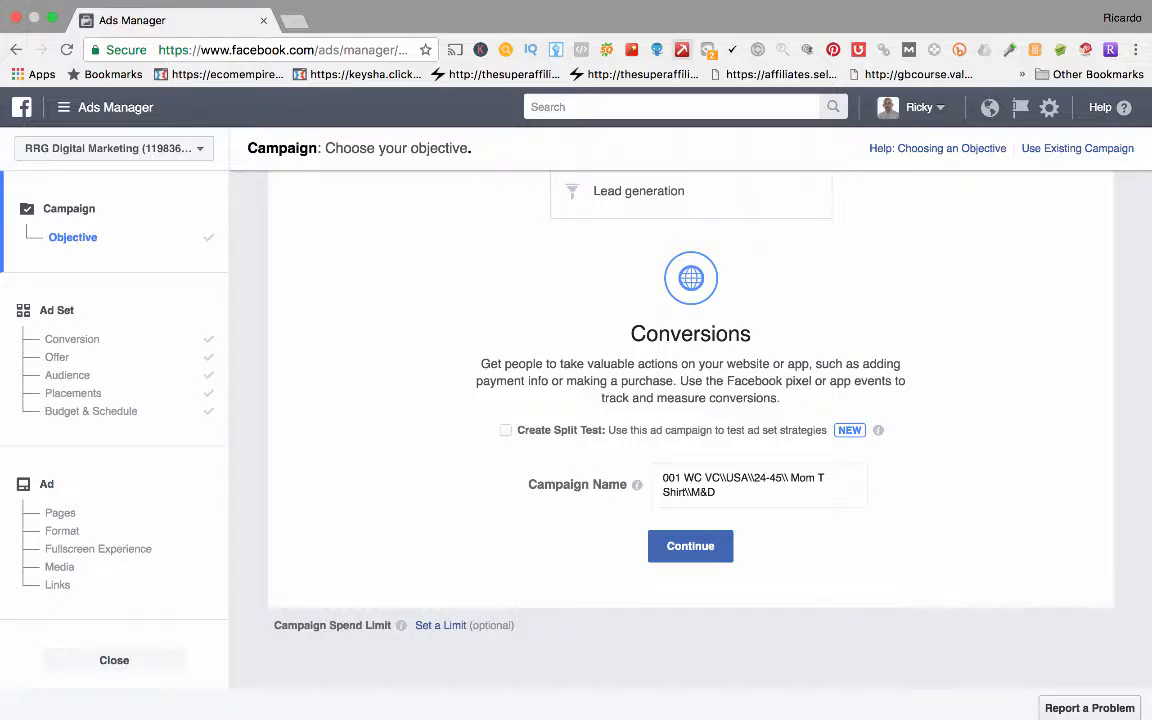
{"action": "scroll", "coordinate": [690, 400], "scroll_direction": "up", "scroll_amount": 5}
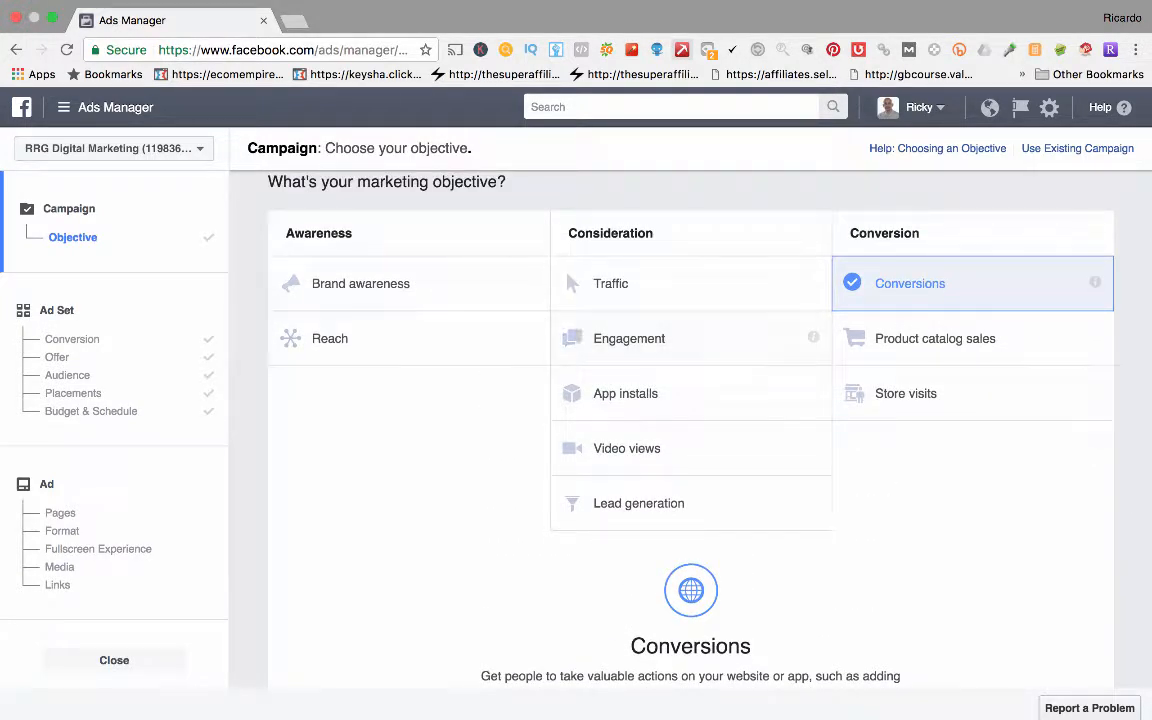
{"action": "scroll", "coordinate": [690, 400], "scroll_direction": "down", "scroll_amount": 5}
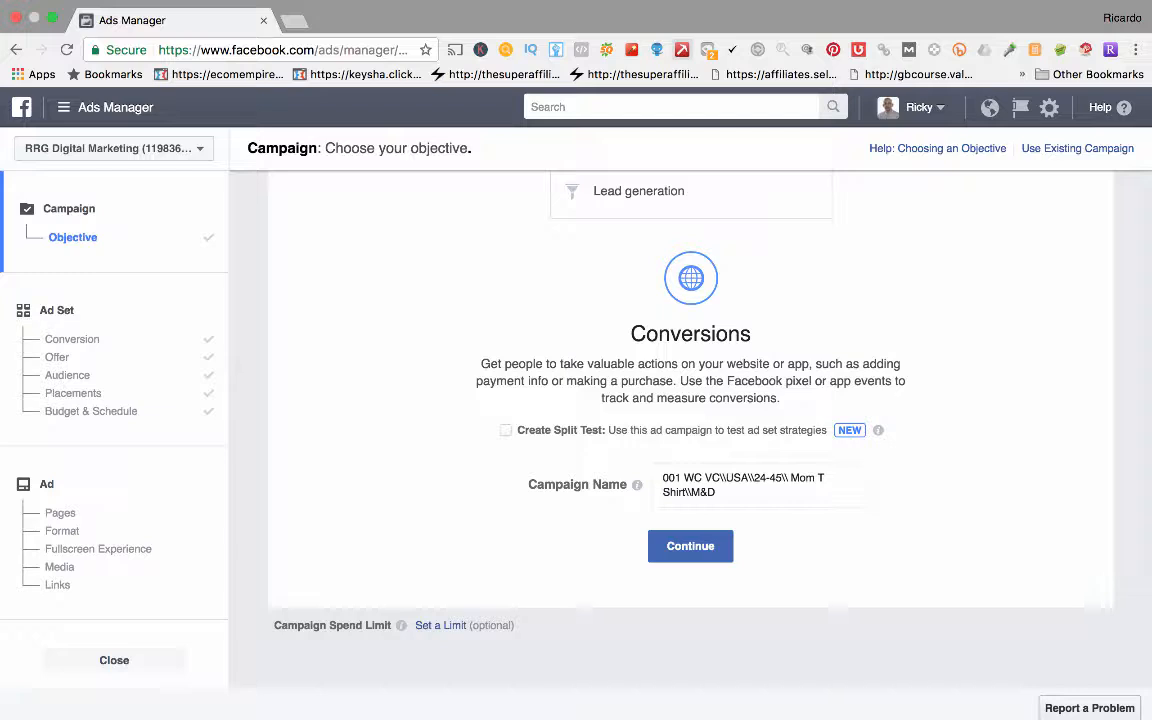
Examine each part of the campaign name in turn: number, WC VC code, country, age range, product and M&D suffix
{"action": "left_click_drag", "start_coordinate": [682, 478], "coordinate": [662, 478]}
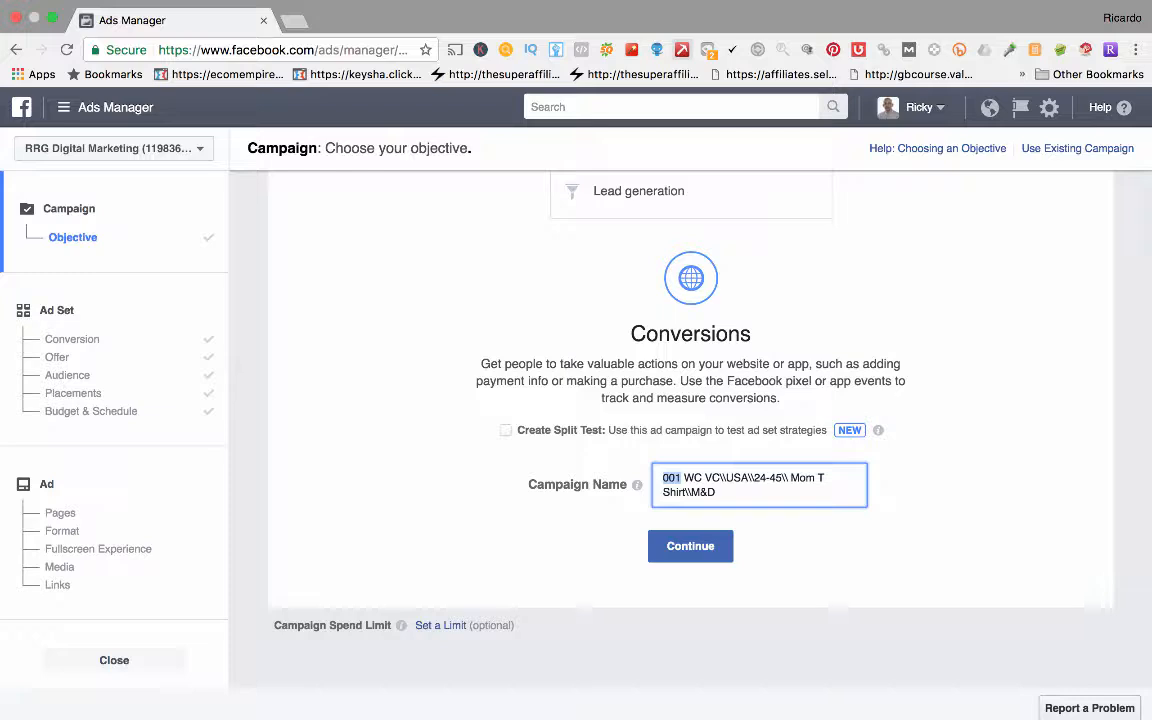
{"action": "key", "text": "Right"}
{"action": "key", "text": "Right"}
{"action": "key", "text": "shift+Right"}
{"action": "key", "text": "shift+Right"}
{"action": "key", "text": "shift+Right"}
{"action": "key", "text": "shift+Right"}
{"action": "key", "text": "shift+Right"}
{"action": "scroll", "coordinate": [690, 400], "scroll_direction": "up", "scroll_amount": 4}
{"action": "scroll", "coordinate": [690, 400], "scroll_direction": "down", "scroll_amount": 1}
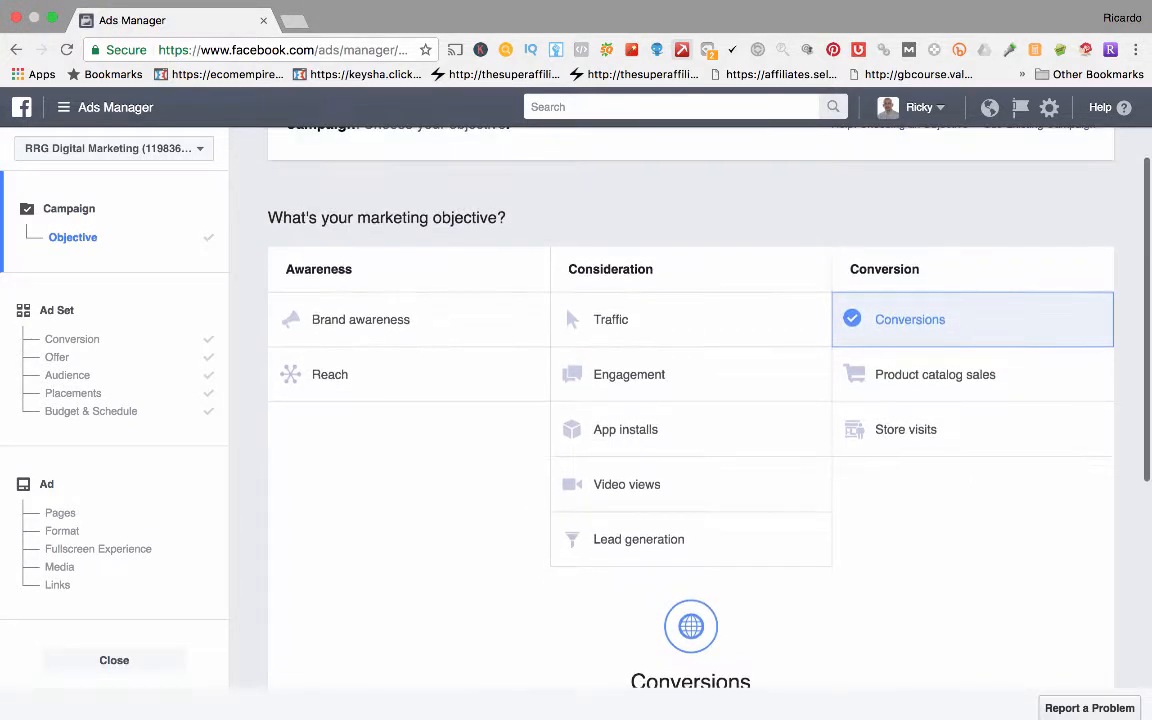
{"action": "scroll", "coordinate": [690, 400], "scroll_direction": "down", "scroll_amount": 4}
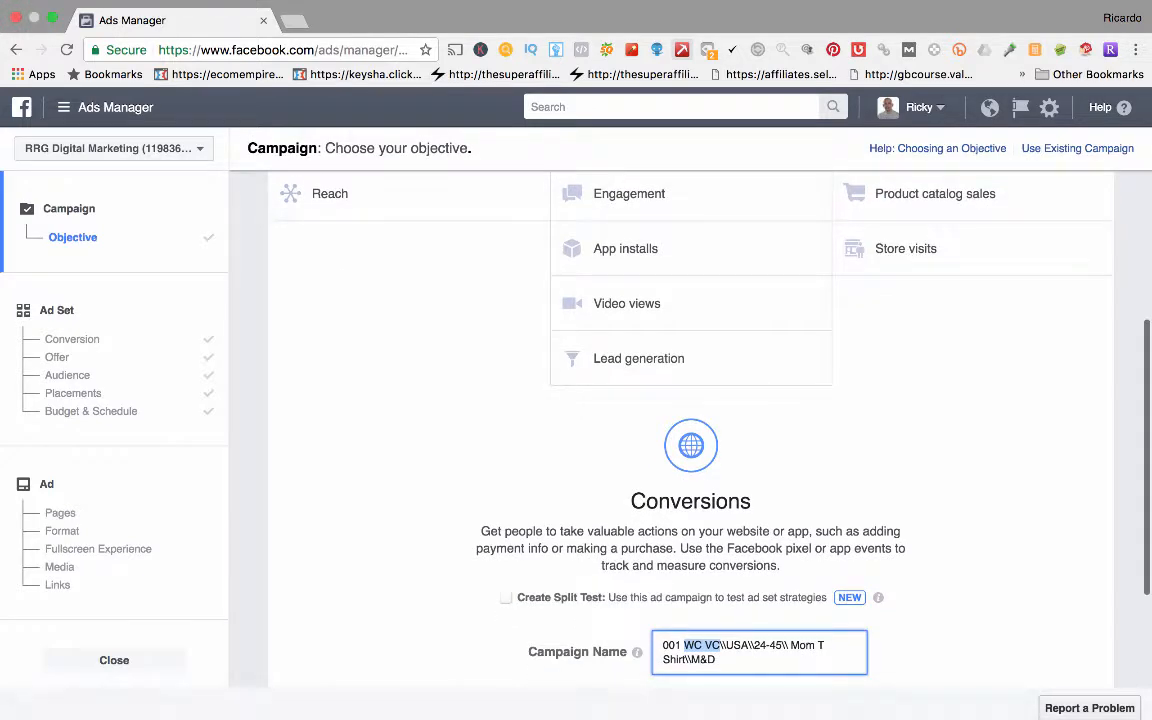
{"action": "key", "text": "Right"}
{"action": "key", "text": "shift+Right"}
{"action": "key", "text": "shift+Right"}
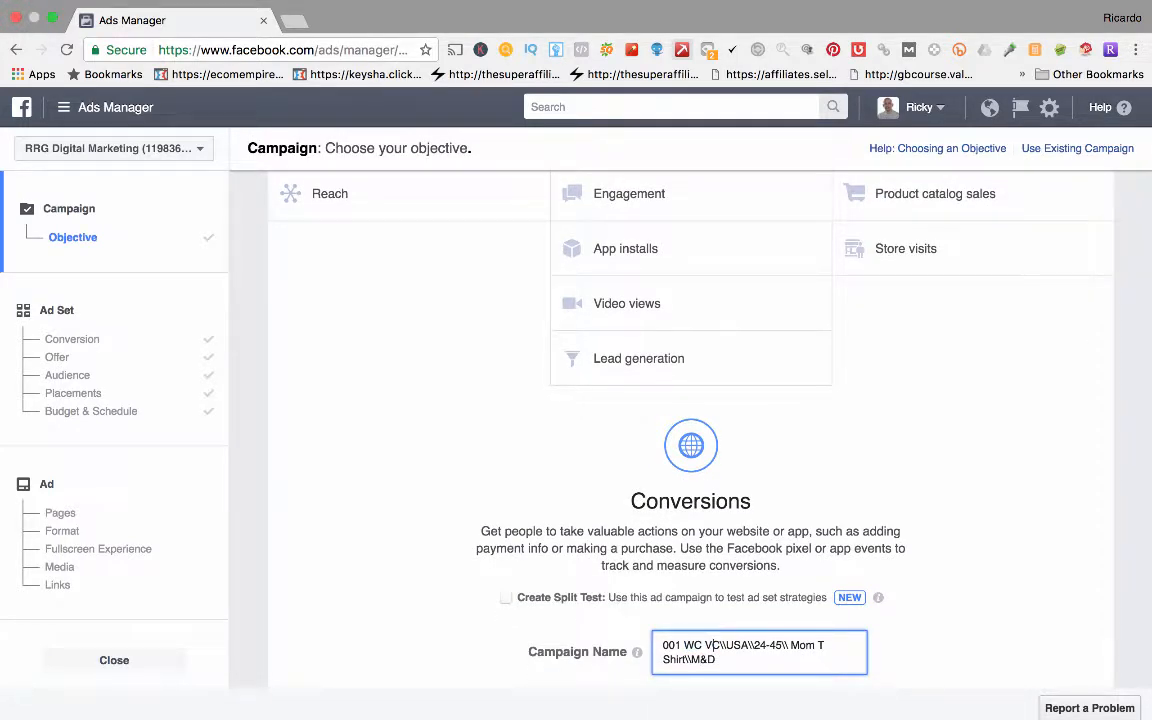
{"action": "key", "text": "Right"}
{"action": "key", "text": "Right"}
{"action": "key", "text": "shift+Right"}
{"action": "key", "text": "shift+Right"}
{"action": "key", "text": "Right"}
{"action": "key", "text": "Right"}
{"action": "key", "text": "Right"}
{"action": "key", "text": "shift+Right"}
{"action": "key", "text": "shift+Right"}
{"action": "key", "text": "shift+Right"}
{"action": "key", "text": "Right"}
{"action": "key", "text": "Right"}
{"action": "key", "text": "Right"}
{"action": "key", "text": "shift+Right"}
{"action": "key", "text": "shift+Right"}
{"action": "key", "text": "shift+Right"}
{"action": "key", "text": "shift+Right"}
{"action": "key", "text": "shift+Right"}
{"action": "key", "text": "Right"}
{"action": "key", "text": "Right"}
{"action": "key", "text": "Right"}
{"action": "key", "text": "Right"}
{"action": "key", "text": "shift+Right"}
{"action": "key", "text": "shift+Right"}
{"action": "key", "text": "shift+Right"}
{"action": "key", "text": "shift+Right"}
{"action": "key", "text": "shift+Right"}
{"action": "key", "text": "shift+Right"}
{"action": "key", "text": "shift+Right"}
{"action": "key", "text": "shift+Right"}
{"action": "key", "text": "shift+Right"}
{"action": "key", "text": "shift+Right"}
{"action": "key", "text": "shift+Right"}
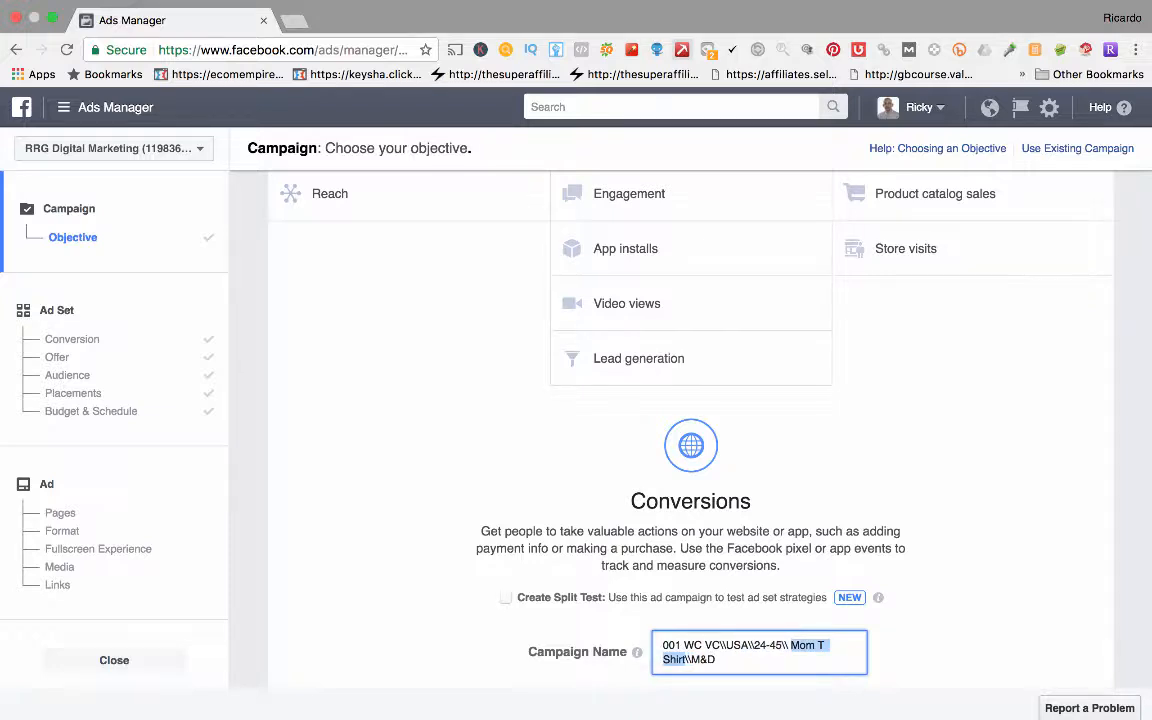
{"action": "key", "text": "Right"}
{"action": "key", "text": "Right"}
{"action": "key", "text": "Right"}
{"action": "key", "text": "shift+Right"}
{"action": "key", "text": "shift+Right"}
{"action": "key", "text": "shift+Right"}
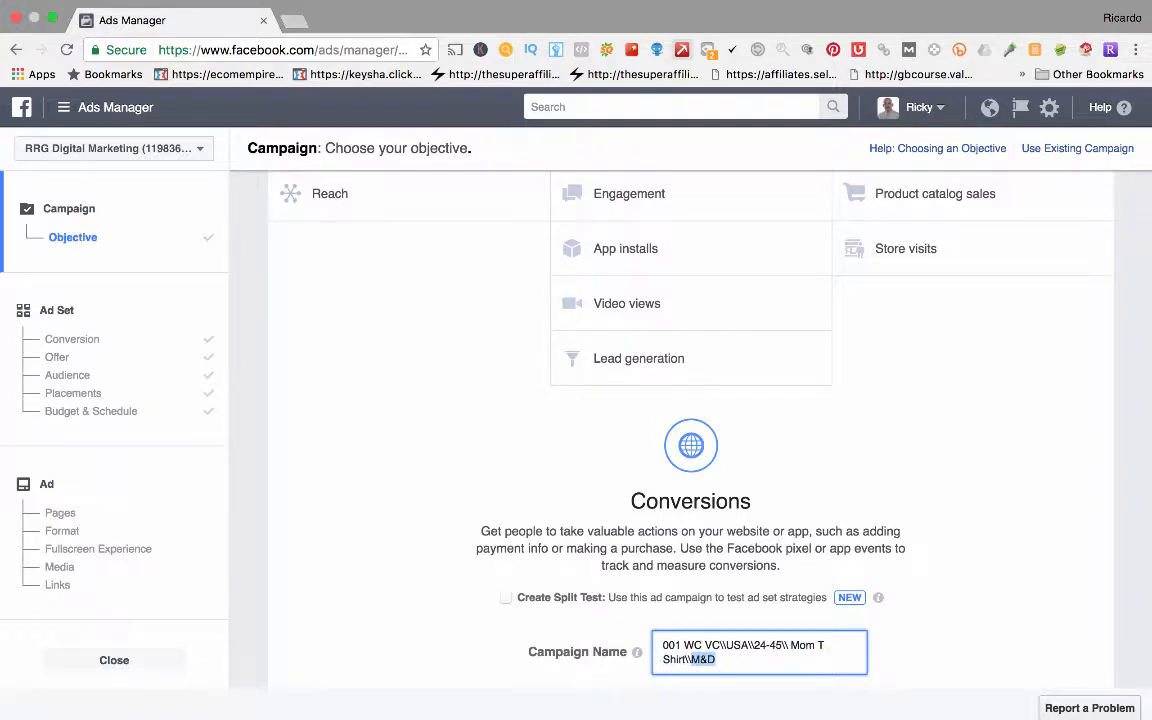
{"action": "scroll", "coordinate": [690, 400], "scroll_direction": "down", "scroll_amount": 4}
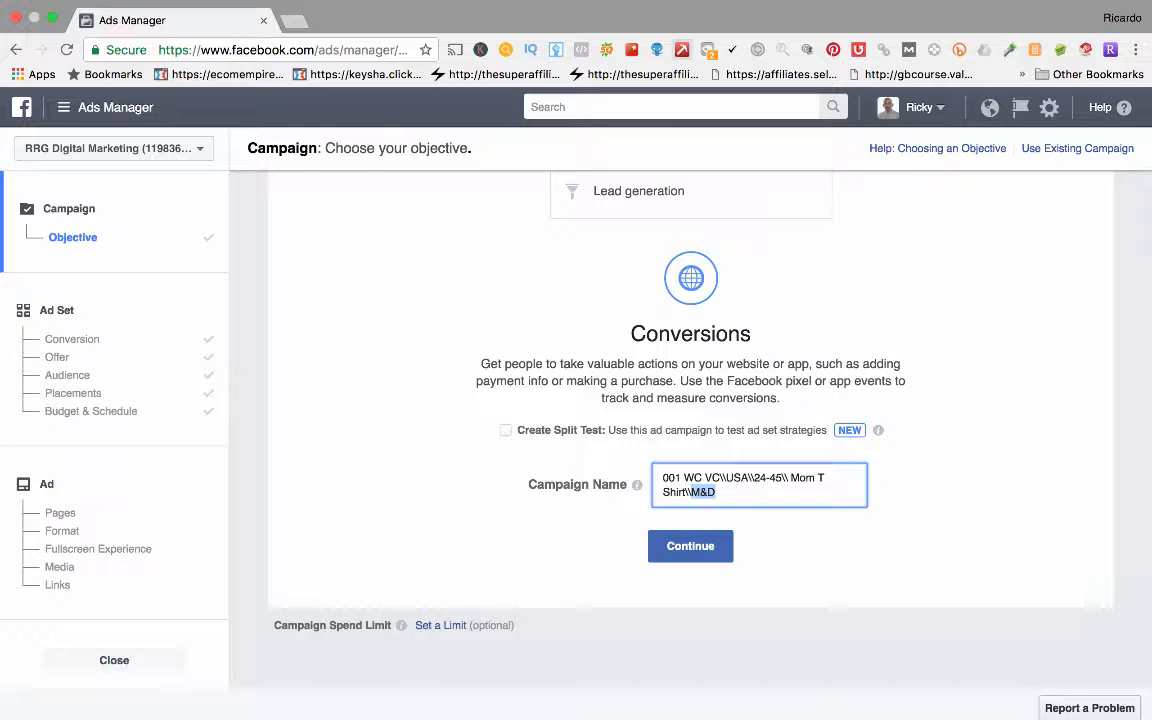
Copy the full campaign name and continue to the ad set settings with the Conversions objective
{"action": "key", "text": "Right"}
{"action": "key", "text": "super+a"}
{"action": "key", "text": "super+c"}
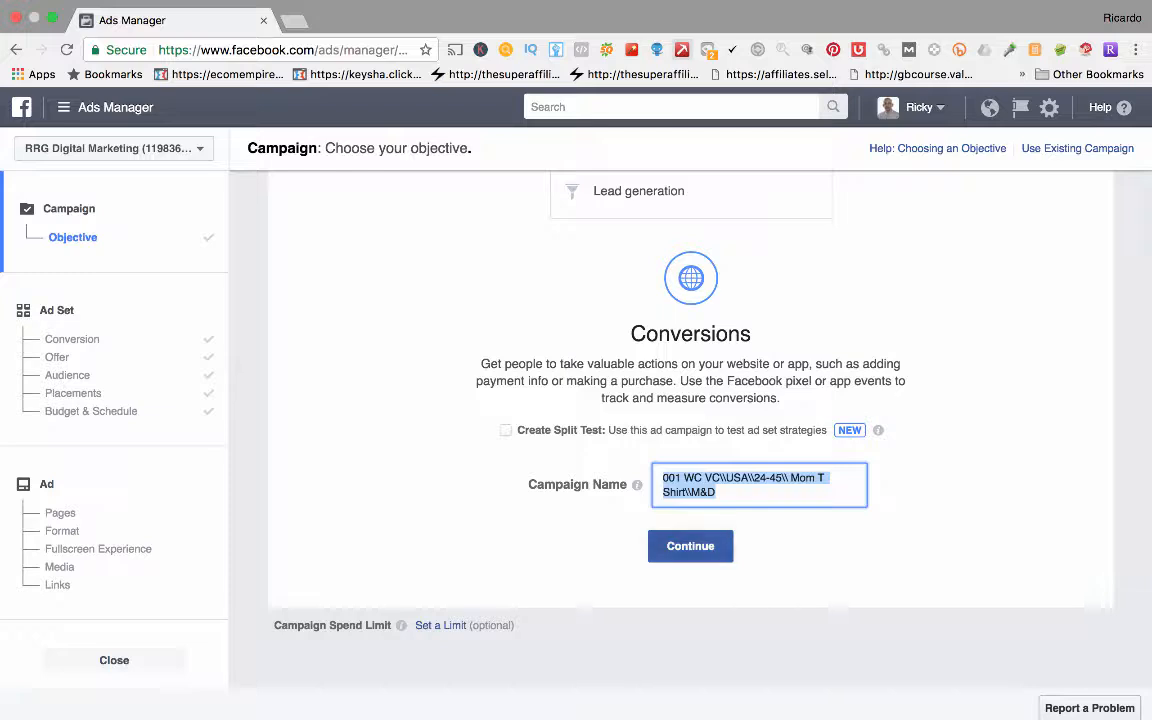
{"action": "left_click", "coordinate": [690, 546]}
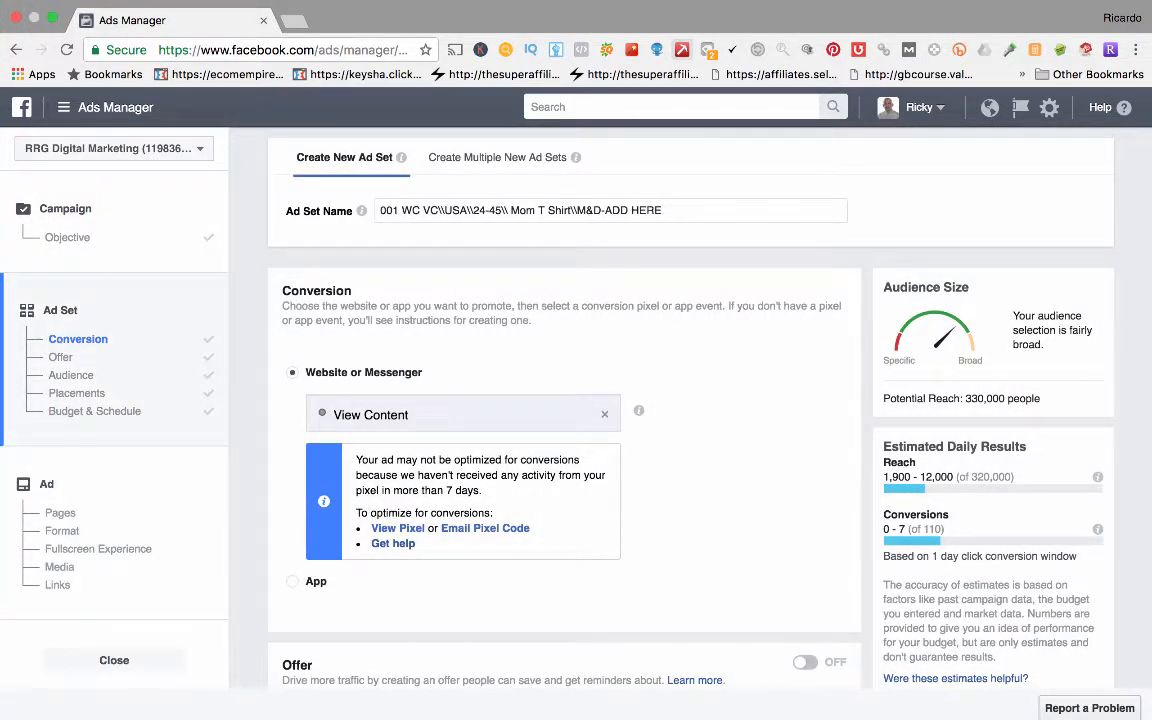
Replace the ad set name with the copied campaign name "001 WC VC\\USA\\24-45\\ Mom T Shirt\\M&D"
{"action": "scroll", "coordinate": [638, 400], "scroll_direction": "down", "scroll_amount": 2}
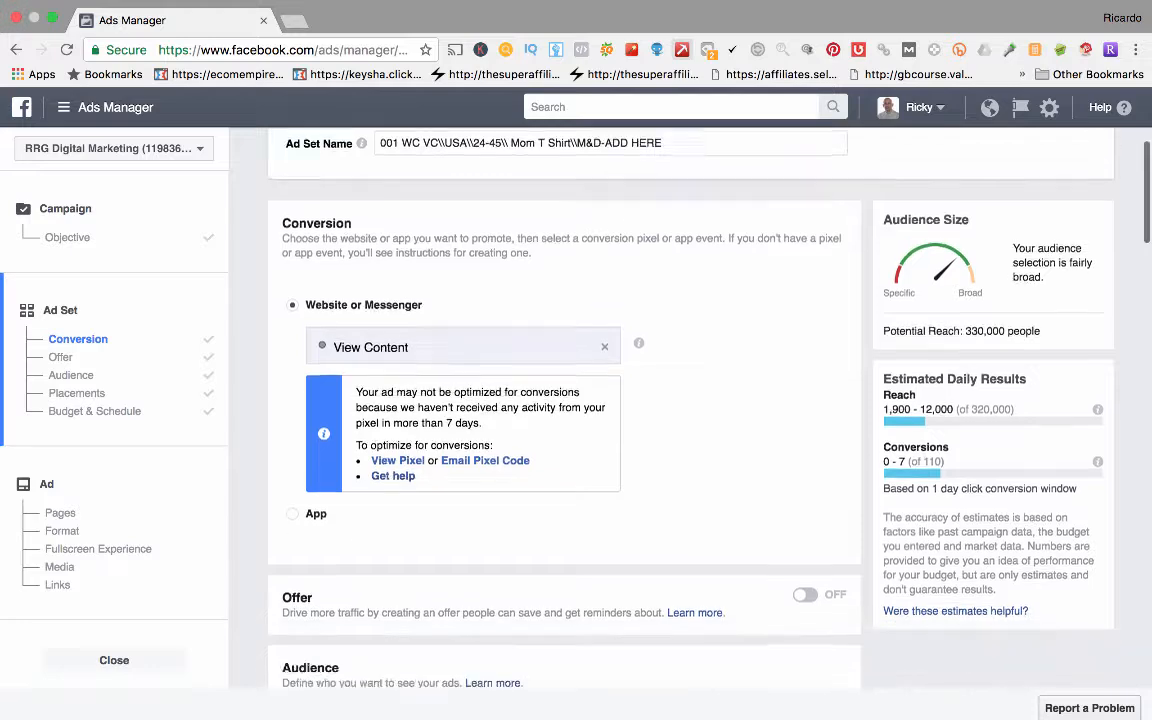
{"action": "scroll", "coordinate": [638, 400], "scroll_direction": "up", "scroll_amount": 2}
{"action": "scroll", "coordinate": [638, 400], "scroll_direction": "up", "scroll_amount": 1}
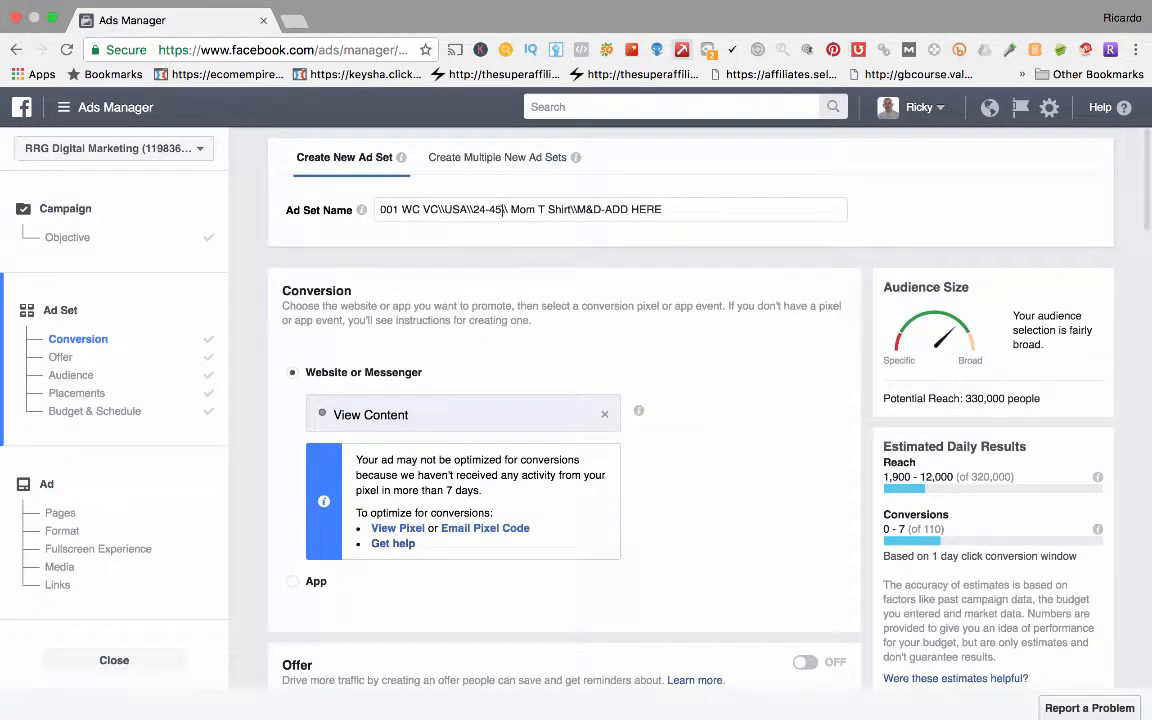
{"action": "triple_click", "coordinate": [506, 209]}
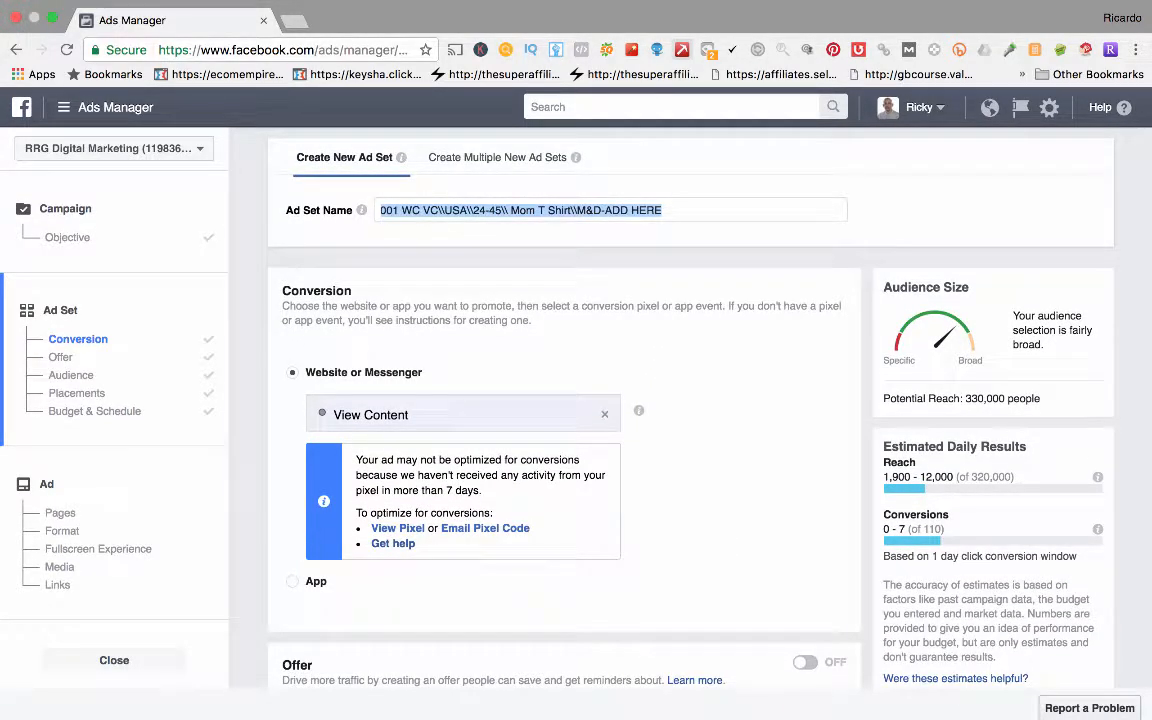
{"action": "key", "text": "super+v"}
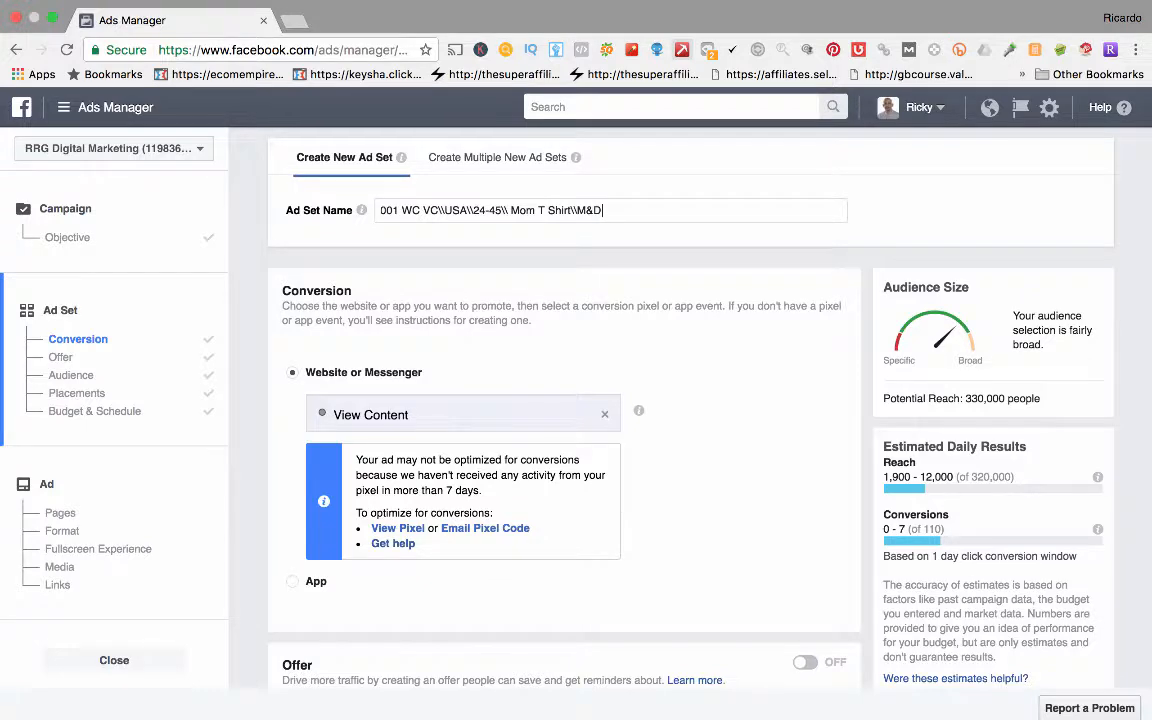
Clear the View Content conversion event under Website or Messenger in the ad set's Conversion section
{"action": "scroll", "coordinate": [637, 400], "scroll_direction": "down", "scroll_amount": 2}
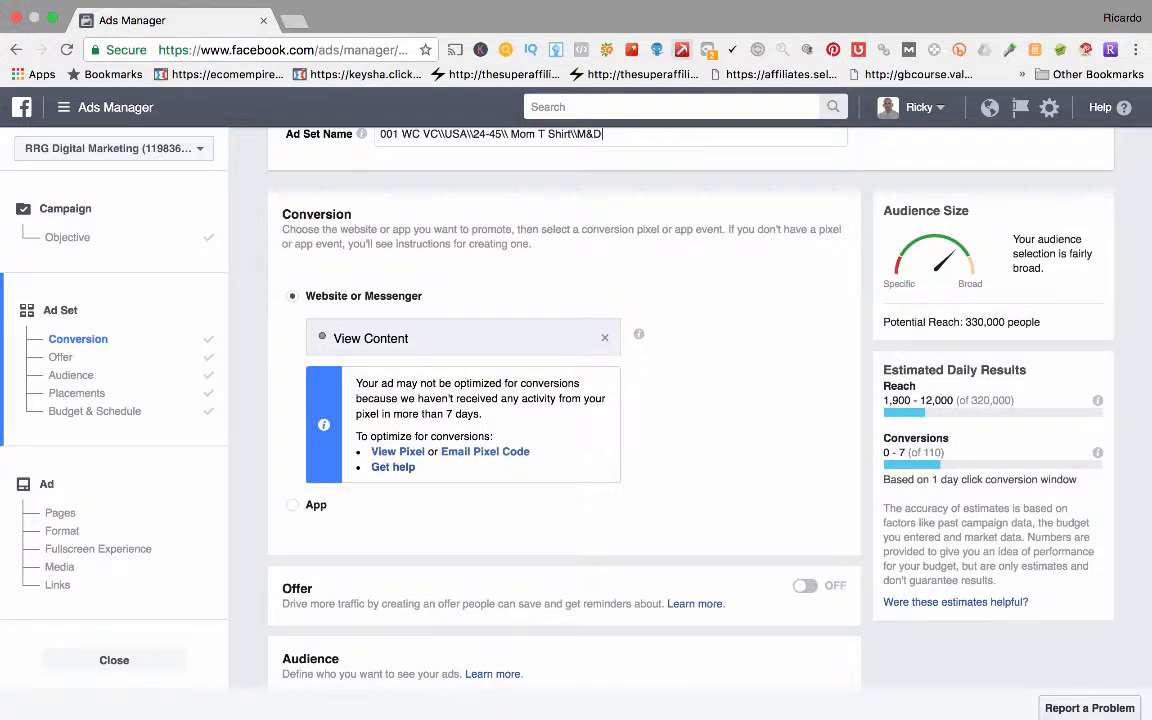
{"action": "left_click_drag", "start_coordinate": [282, 214], "coordinate": [353, 214]}
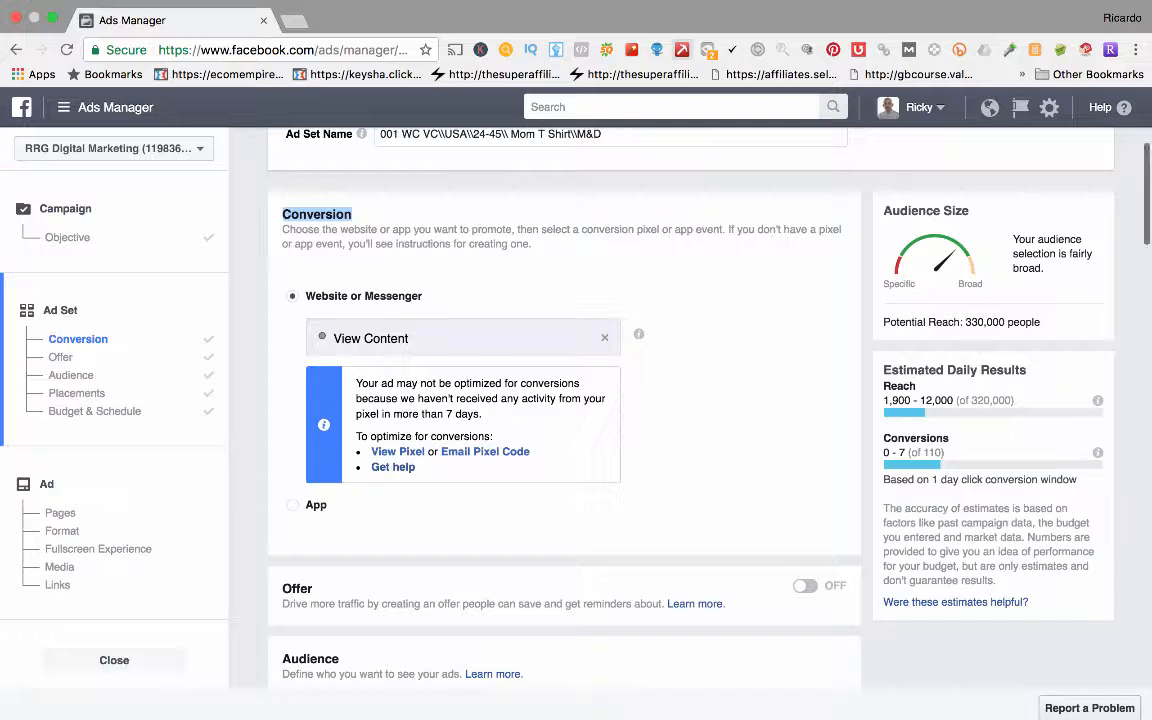
{"action": "scroll", "coordinate": [564, 400], "scroll_direction": "down", "scroll_amount": 1}
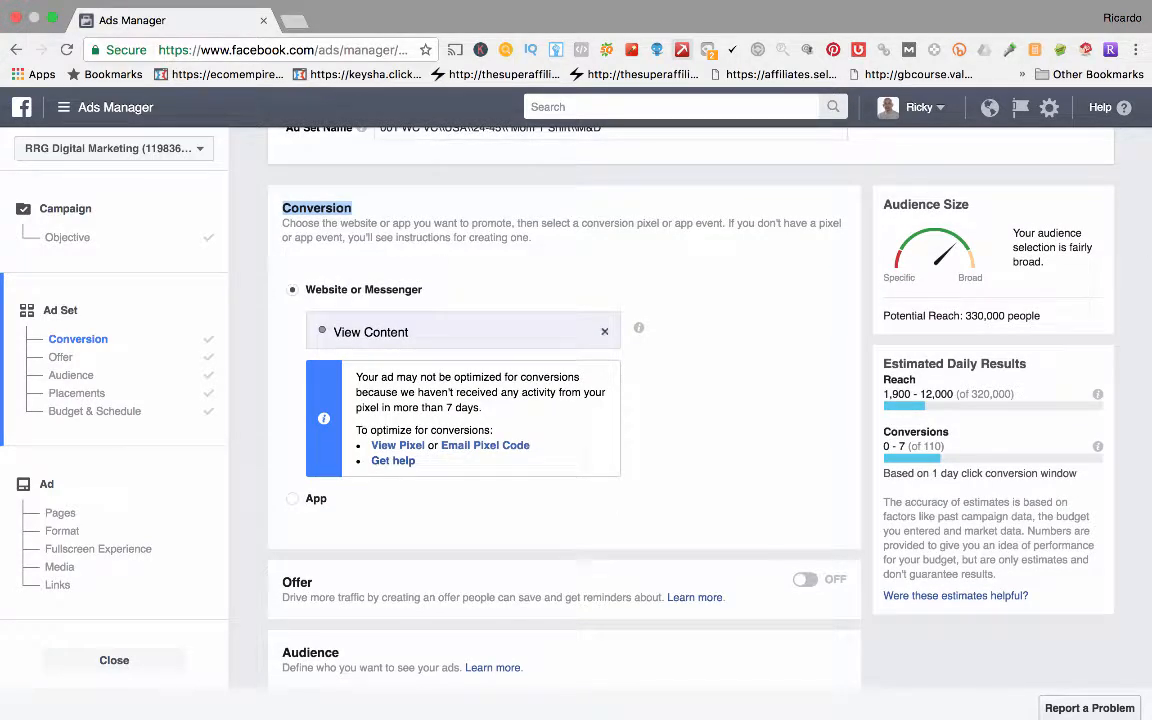
{"action": "left_click", "coordinate": [605, 331]}
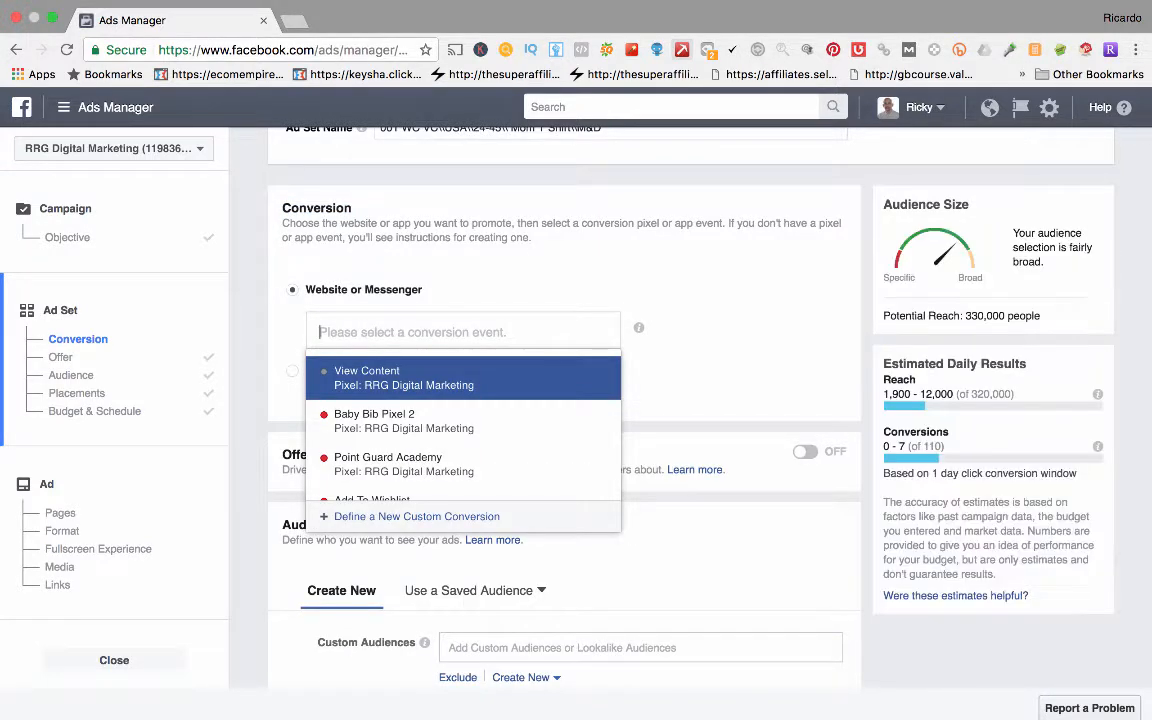
{"action": "left_click", "coordinate": [463, 378]}
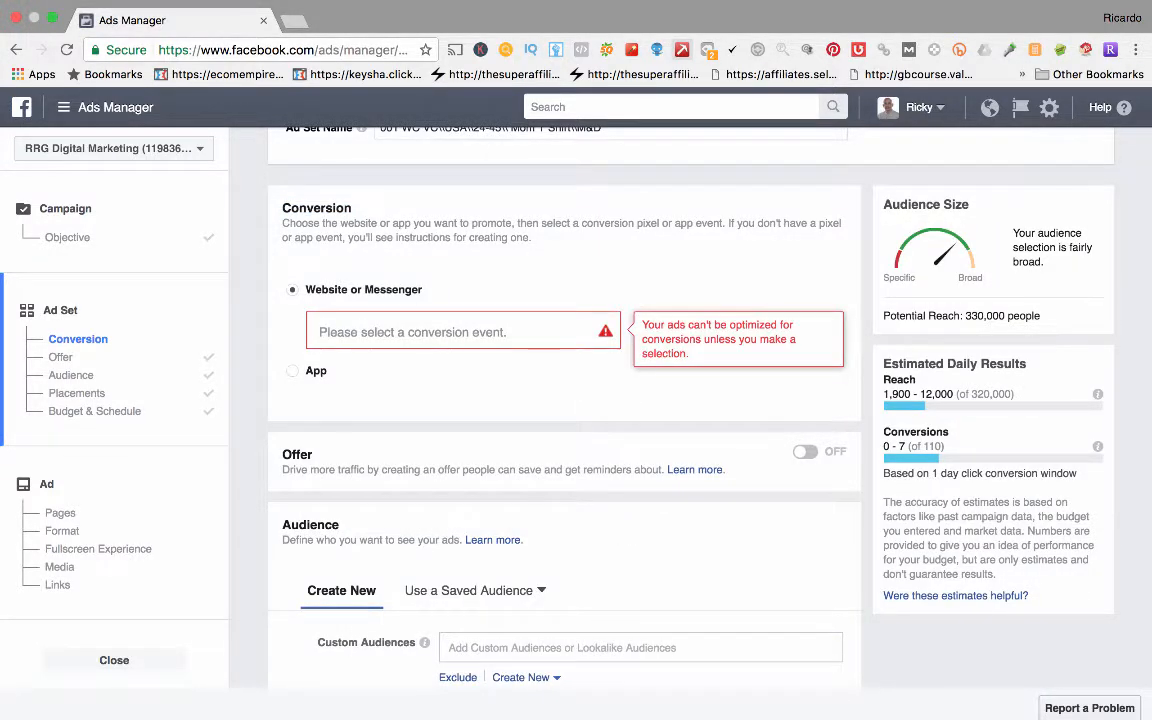
Examine the conversion events offered for the website pixel, from View Content and the custom conversions to Purchase, Lead and Complete Registration
{"action": "left_click", "coordinate": [463, 331]}
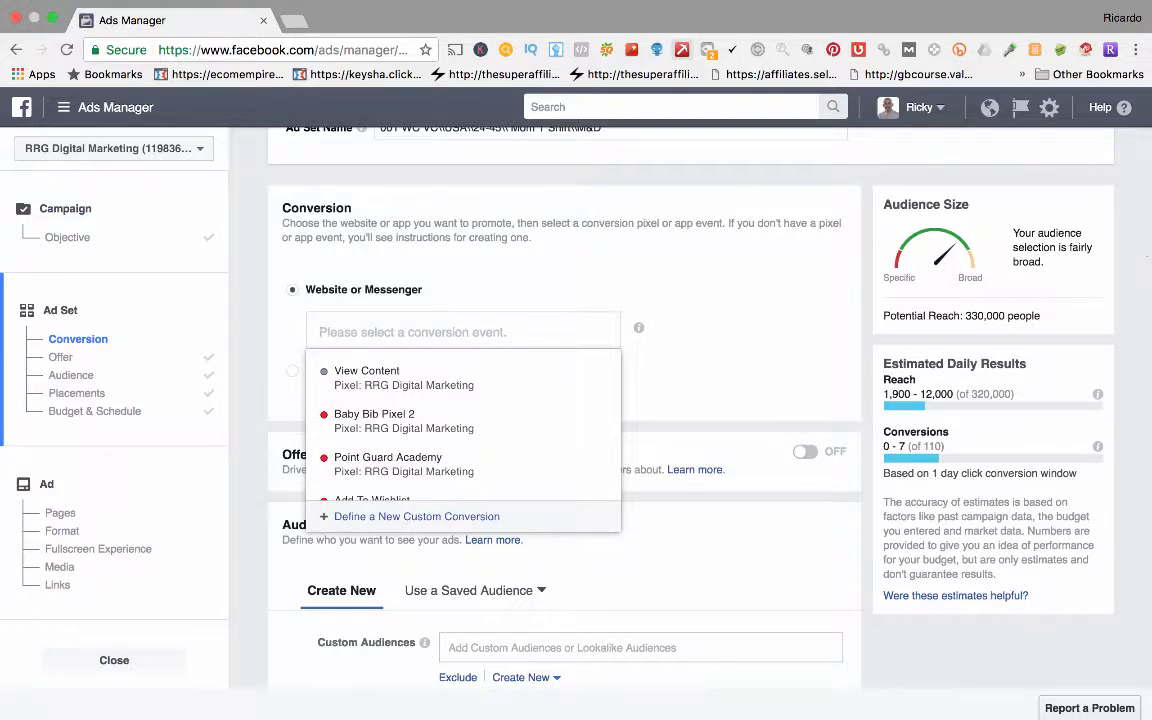
{"action": "mouse_move", "coordinate": [463, 378]}
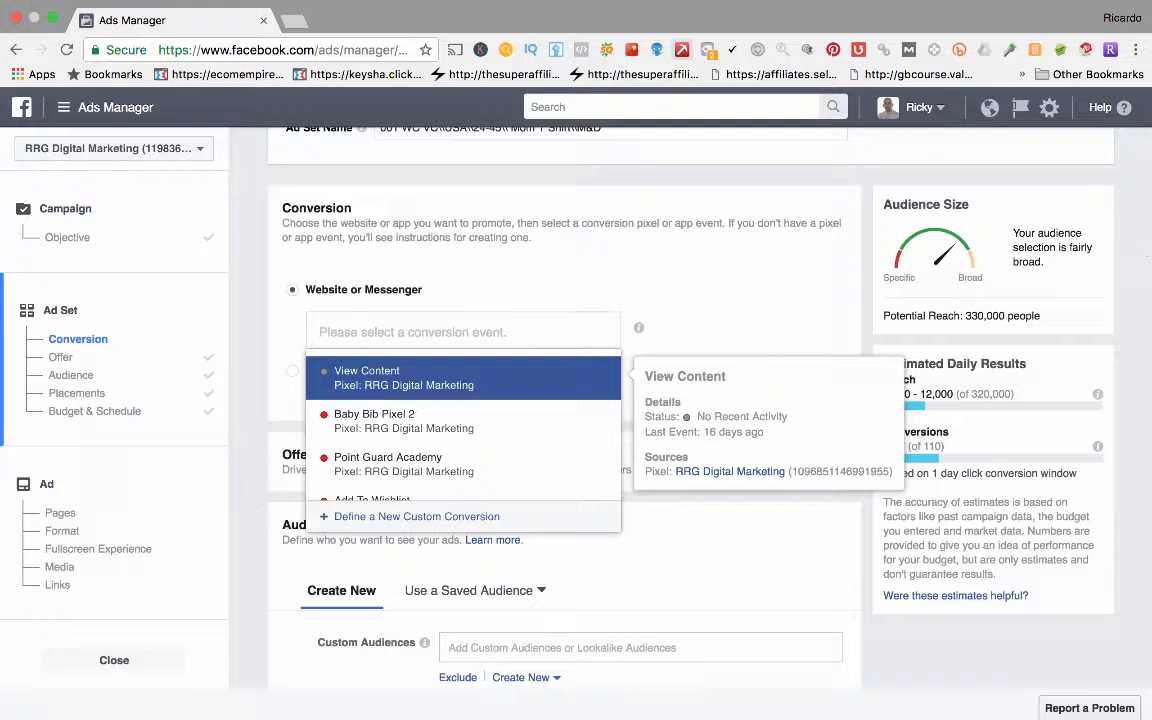
{"action": "scroll", "coordinate": [463, 425], "scroll_direction": "down", "scroll_amount": 3}
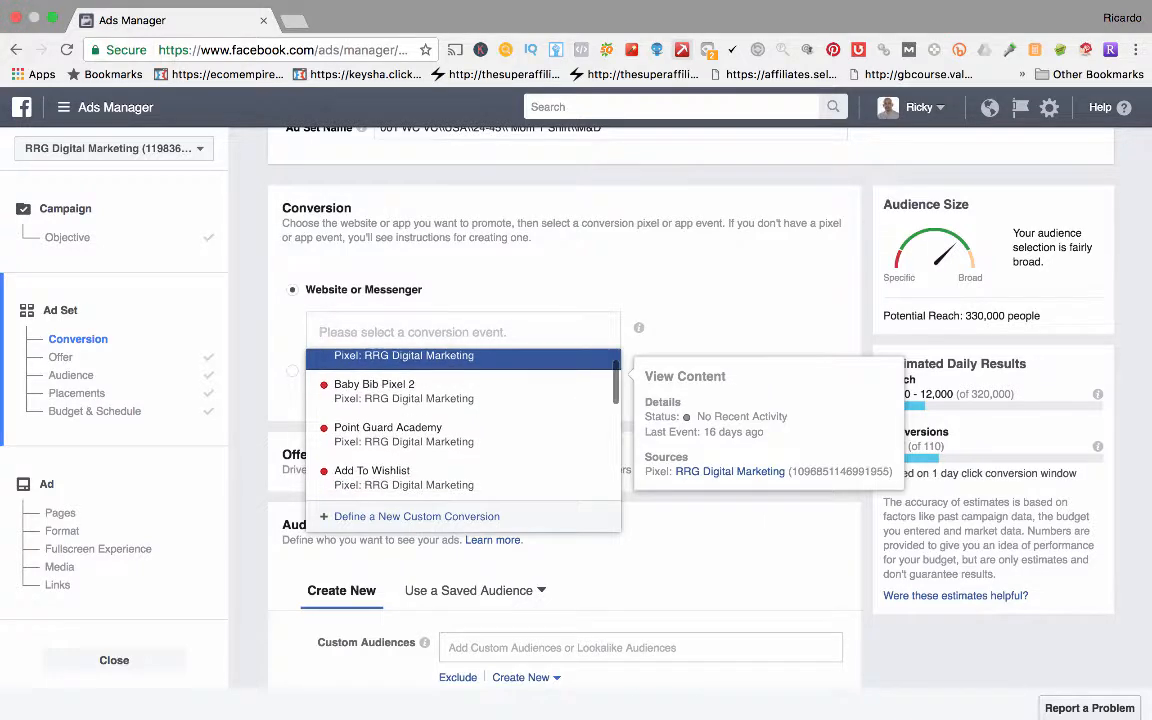
{"action": "scroll", "coordinate": [463, 425], "scroll_direction": "down", "scroll_amount": 3}
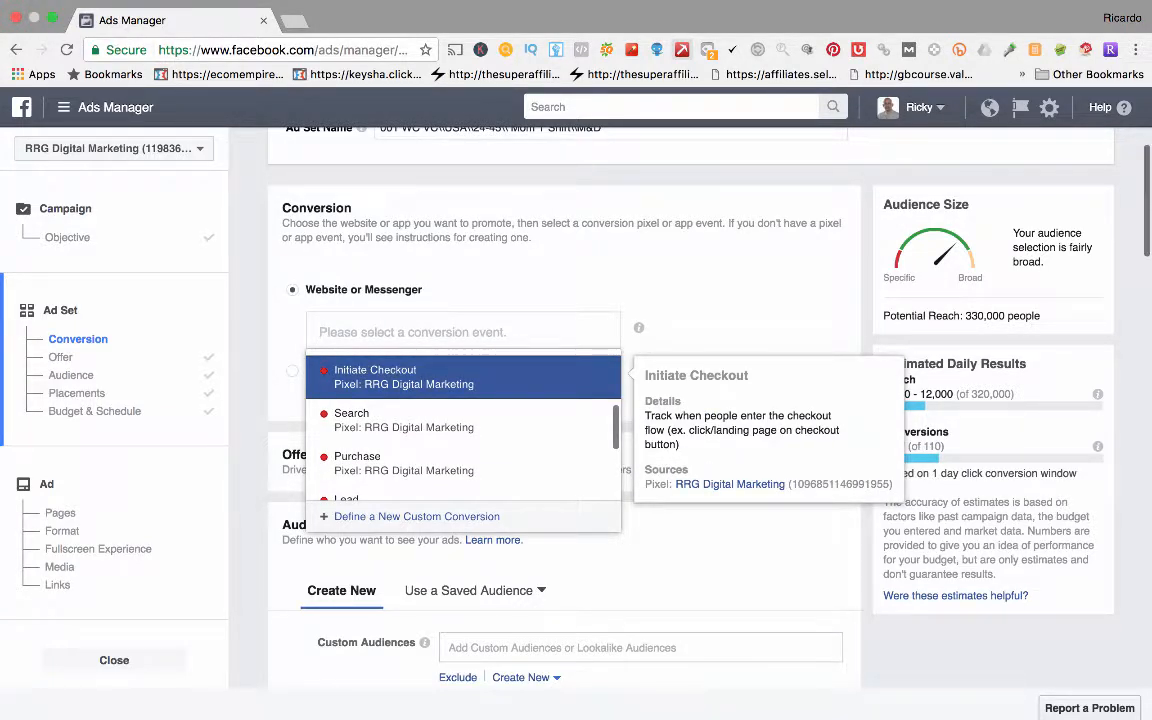
{"action": "scroll", "coordinate": [463, 425], "scroll_direction": "down", "scroll_amount": 2}
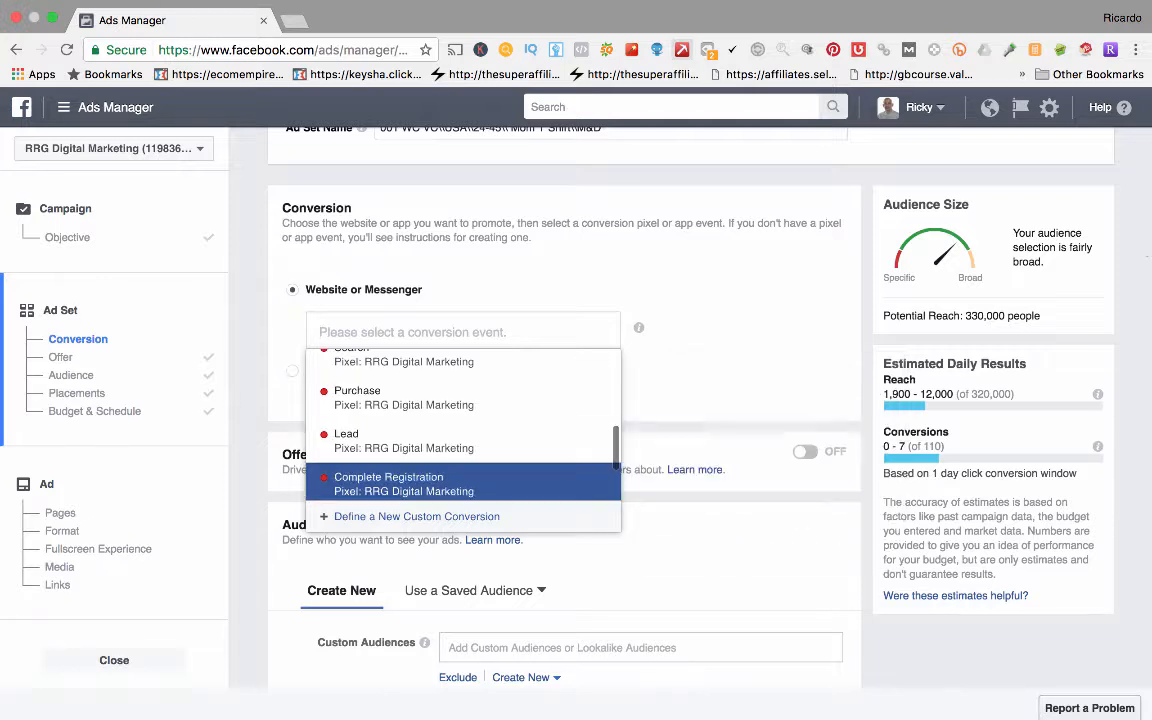
{"action": "scroll", "coordinate": [463, 430], "scroll_direction": "down", "scroll_amount": 1}
{"action": "scroll", "coordinate": [463, 430], "scroll_direction": "up", "scroll_amount": 2}
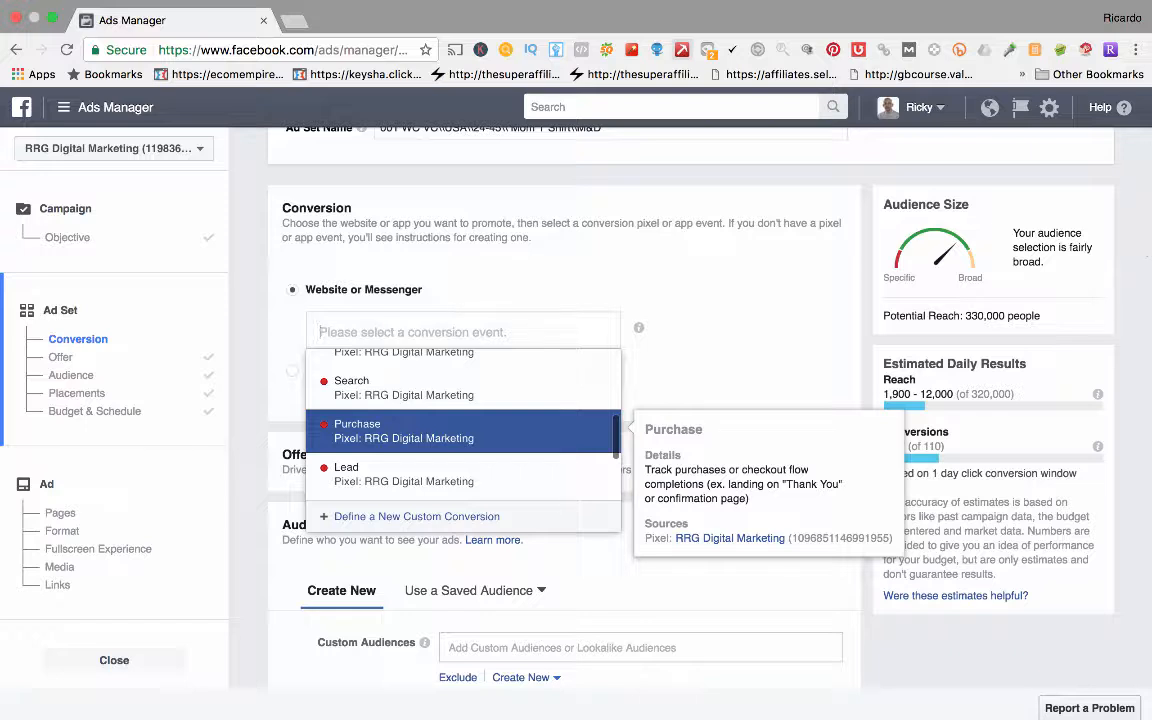
{"action": "key", "text": "Up"}
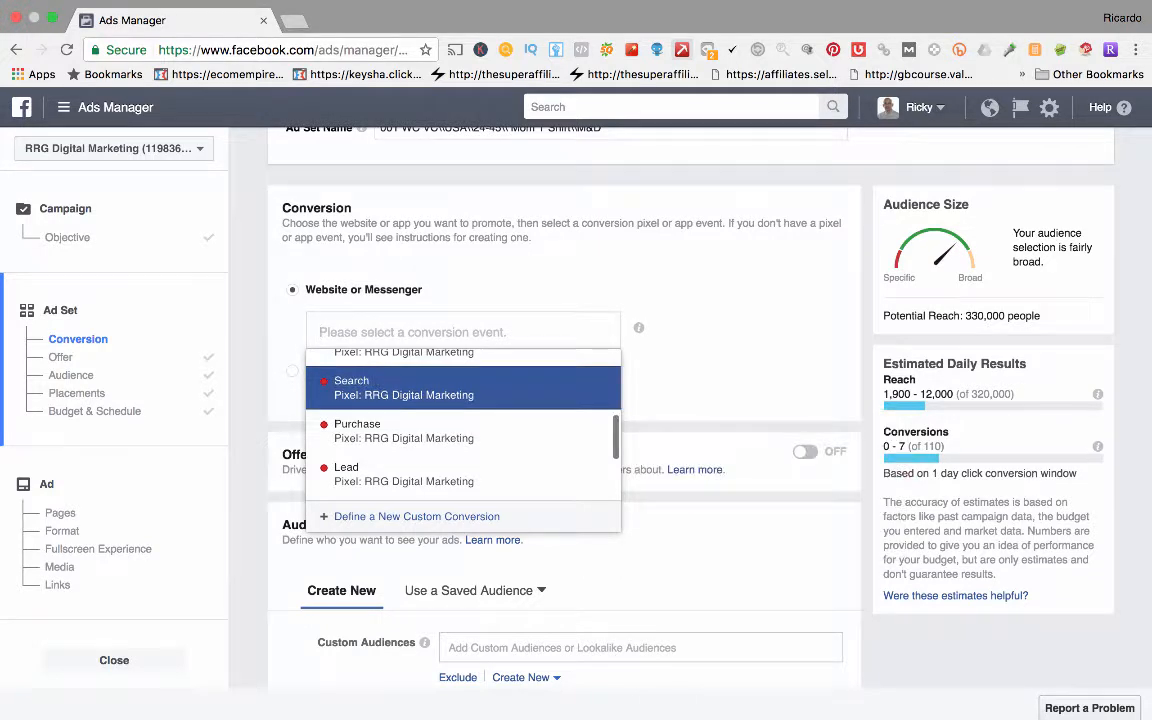
{"action": "key", "text": "Down"}
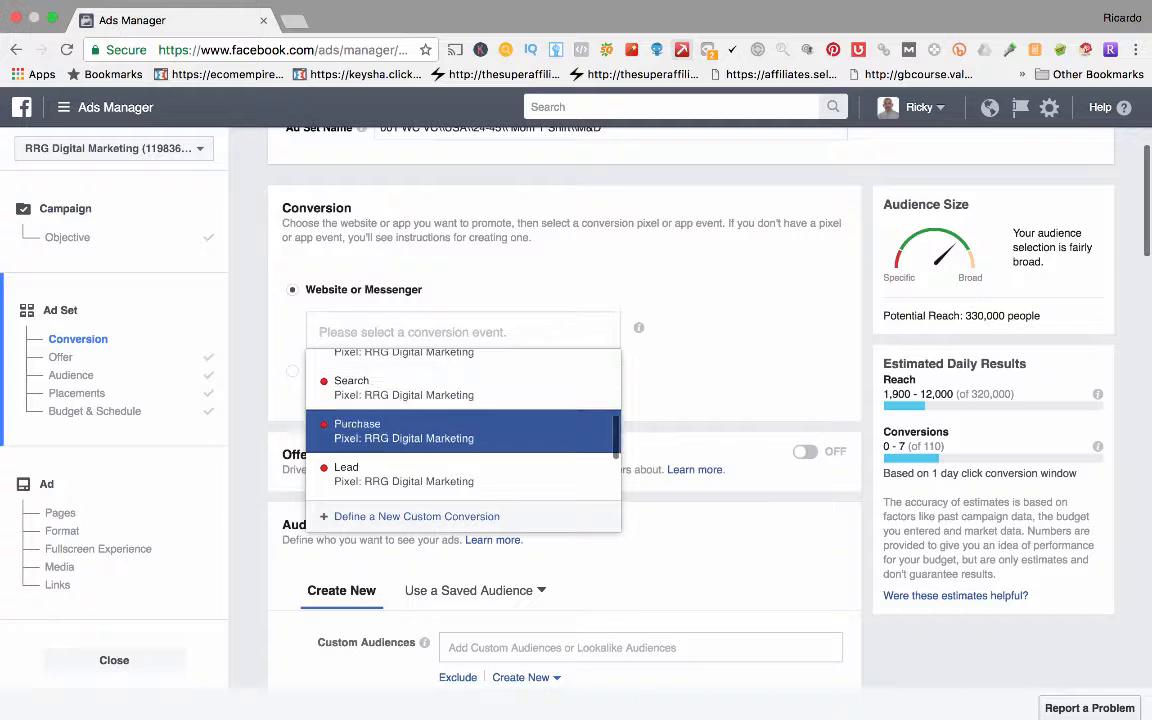
{"action": "key", "text": "Up"}
{"action": "key", "text": "Escape"}
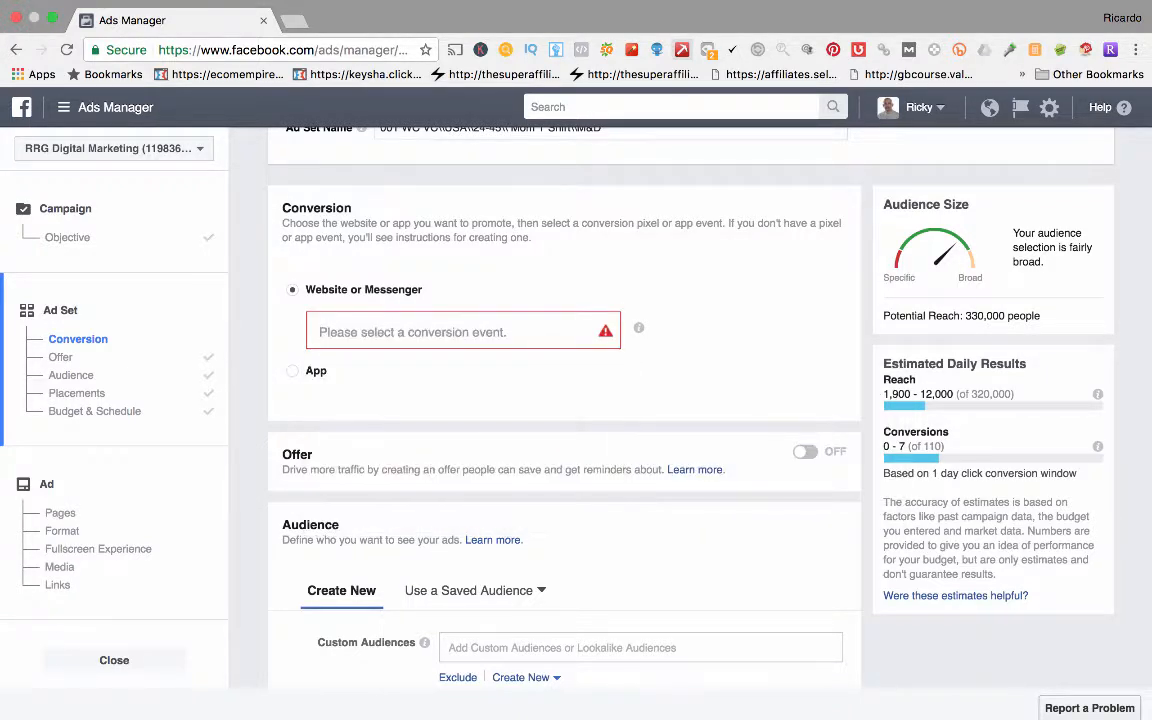
Set View Content as the website conversion event, clearing it once and choosing it again
{"action": "left_click", "coordinate": [463, 331]}
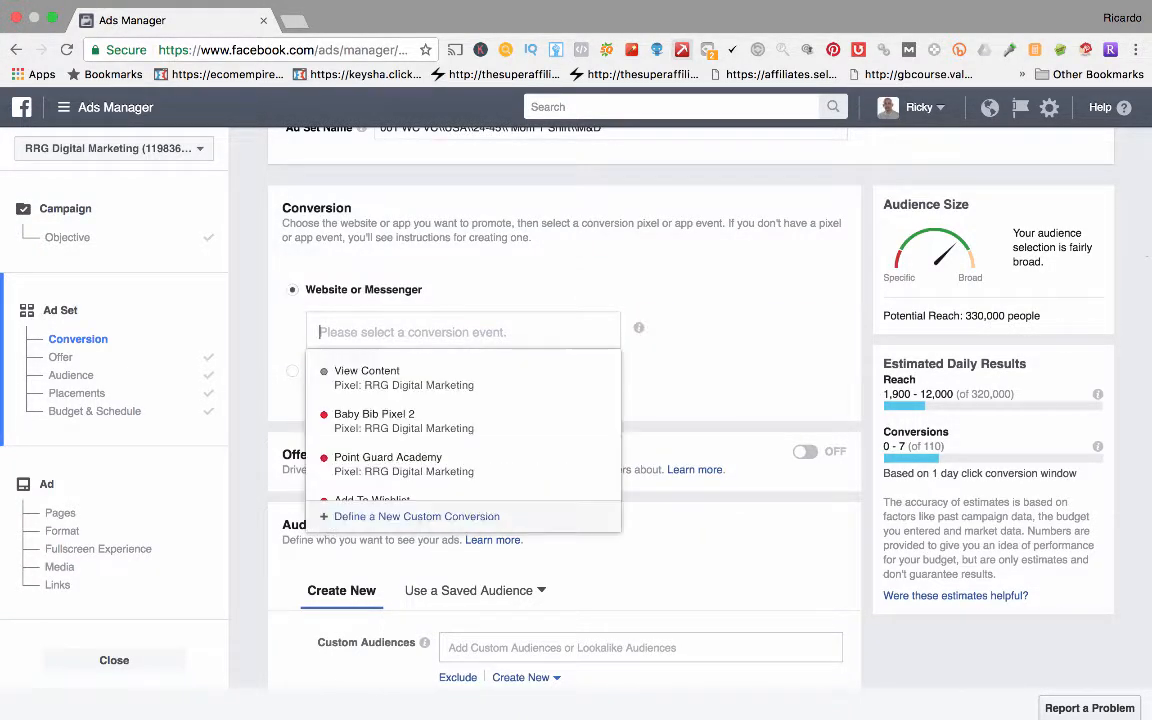
{"action": "key", "text": "Down"}
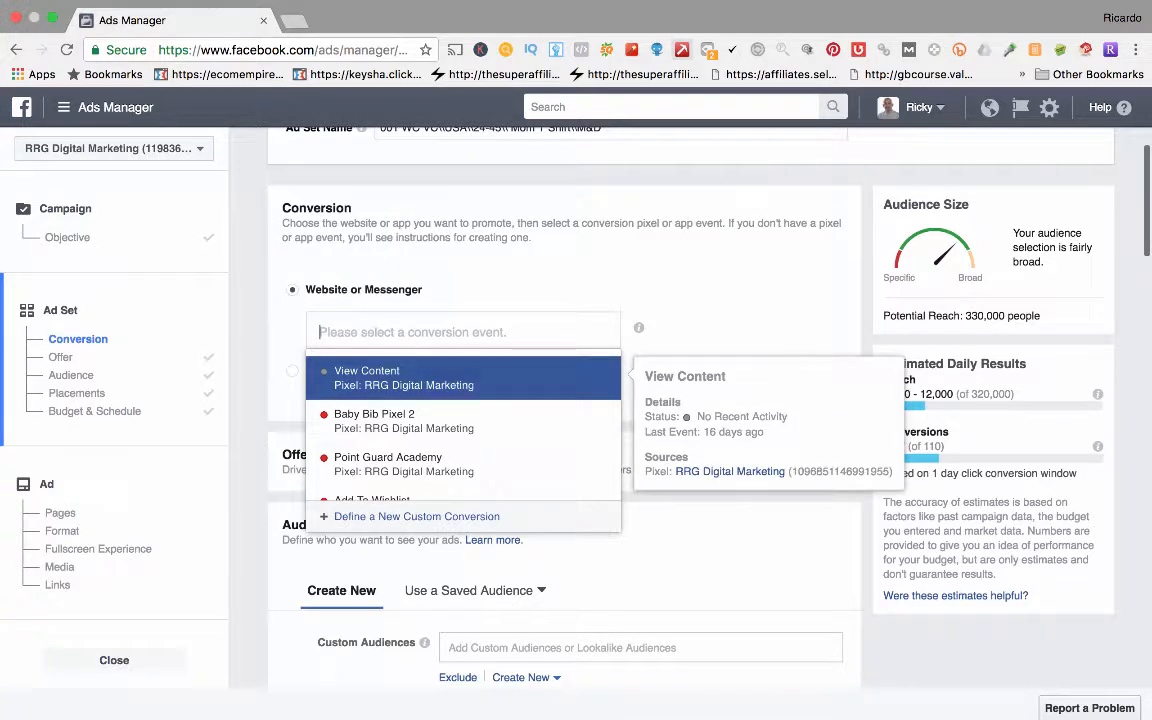
{"action": "key", "text": "Return"}
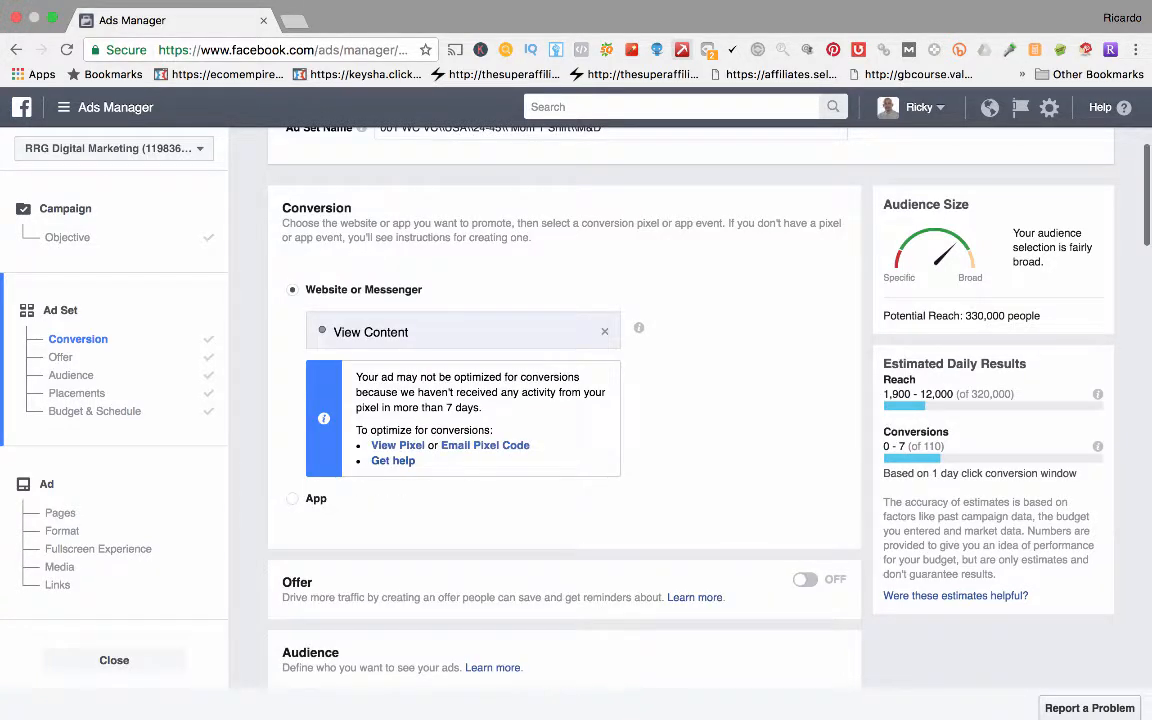
{"action": "left_click", "coordinate": [604, 331]}
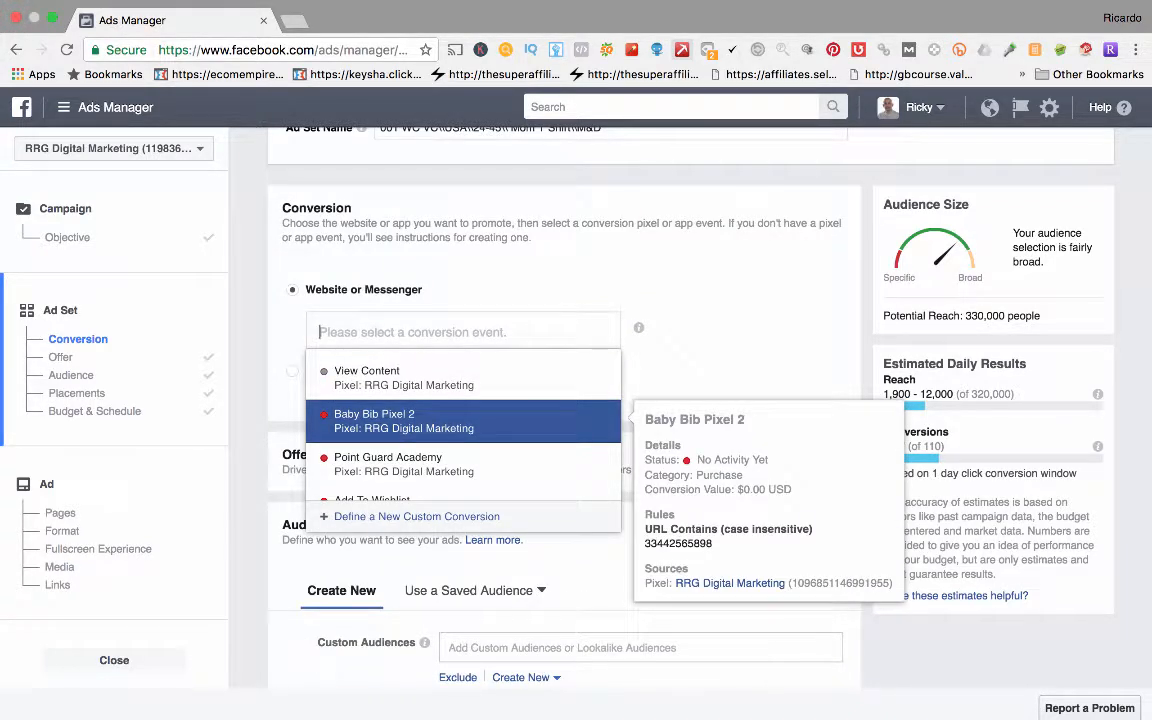
{"action": "left_click", "coordinate": [400, 377]}
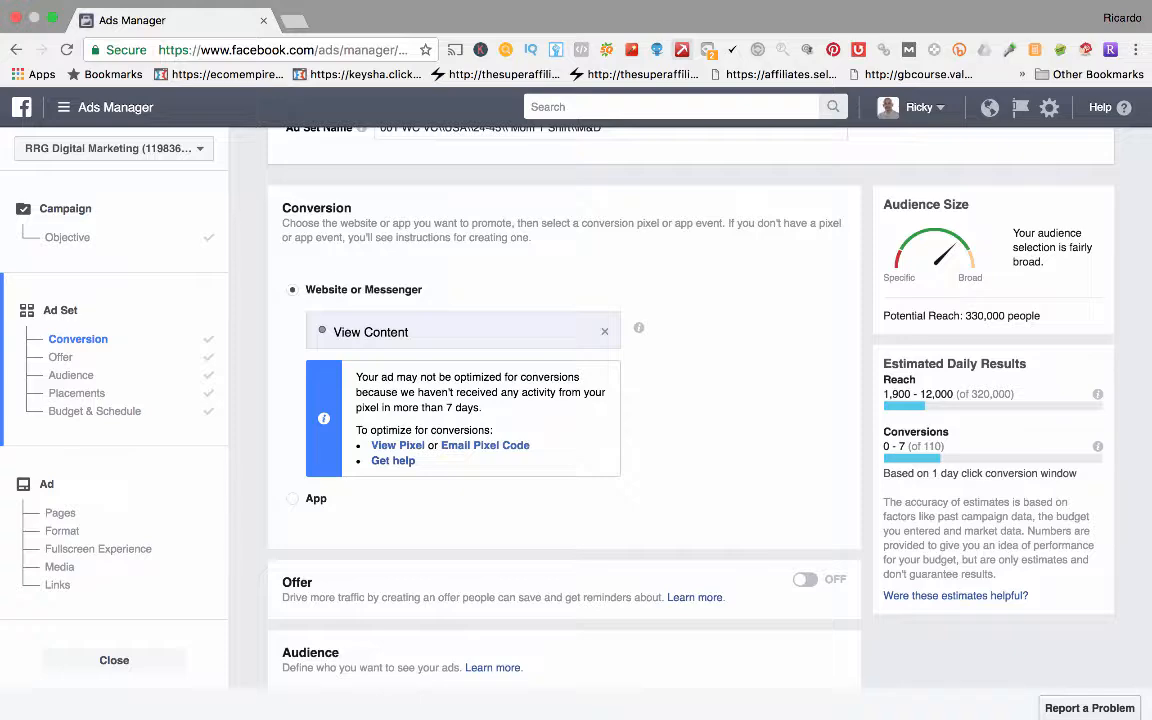
Turn on the Offer option for the ad set and open the form for creating an offer
{"action": "scroll", "coordinate": [640, 400], "scroll_direction": "down", "scroll_amount": 5}
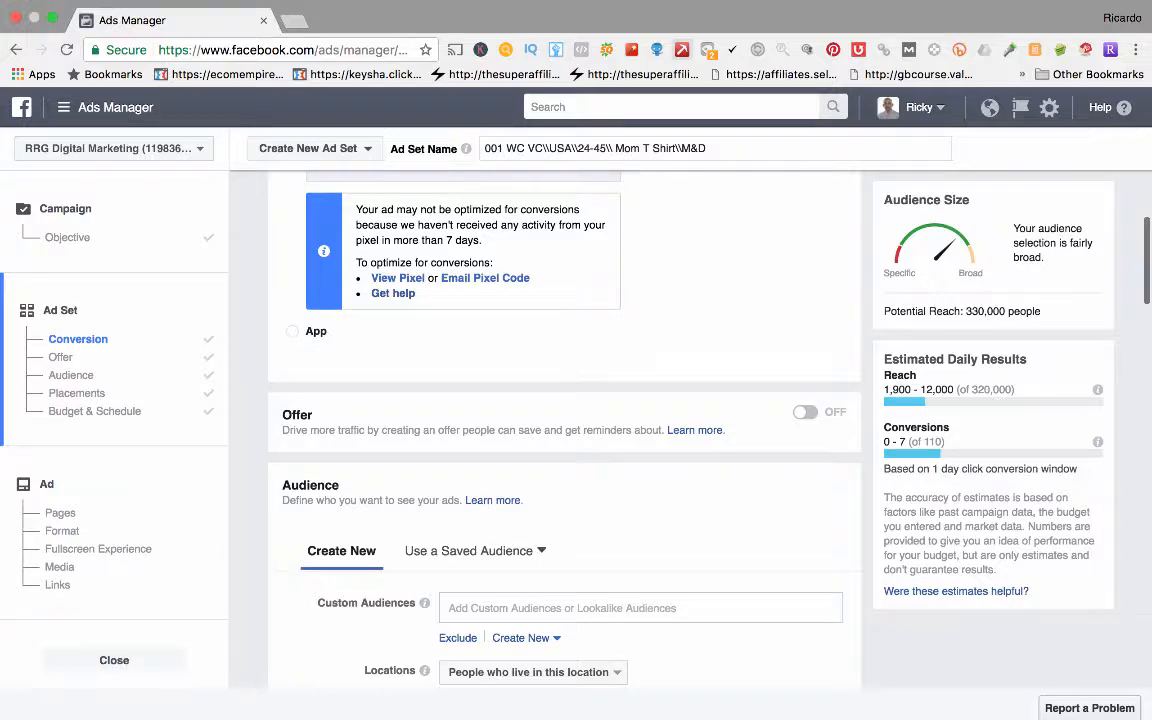
{"action": "left_click", "coordinate": [806, 412]}
{"action": "scroll", "coordinate": [640, 410], "scroll_direction": "down", "scroll_amount": 3}
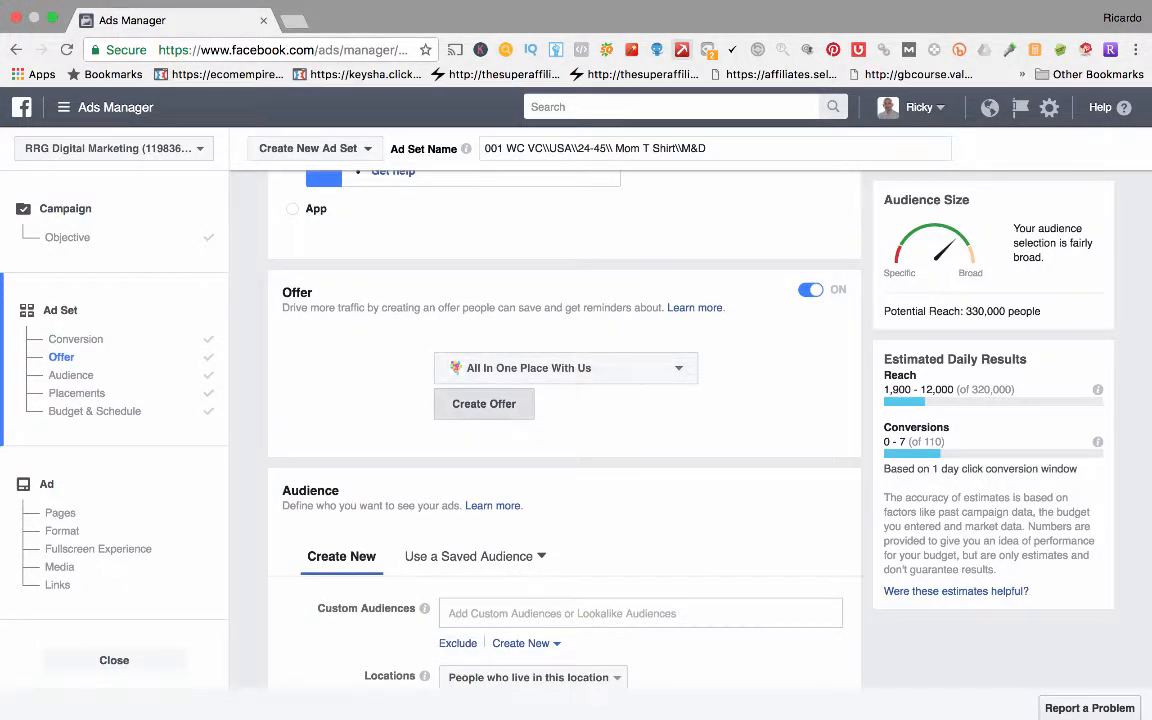
{"action": "left_click", "coordinate": [484, 403]}
Examine the offer information, redemption settings and advanced options in the Create Offer form
{"action": "scroll", "coordinate": [330, 430], "scroll_direction": "down", "scroll_amount": 2}
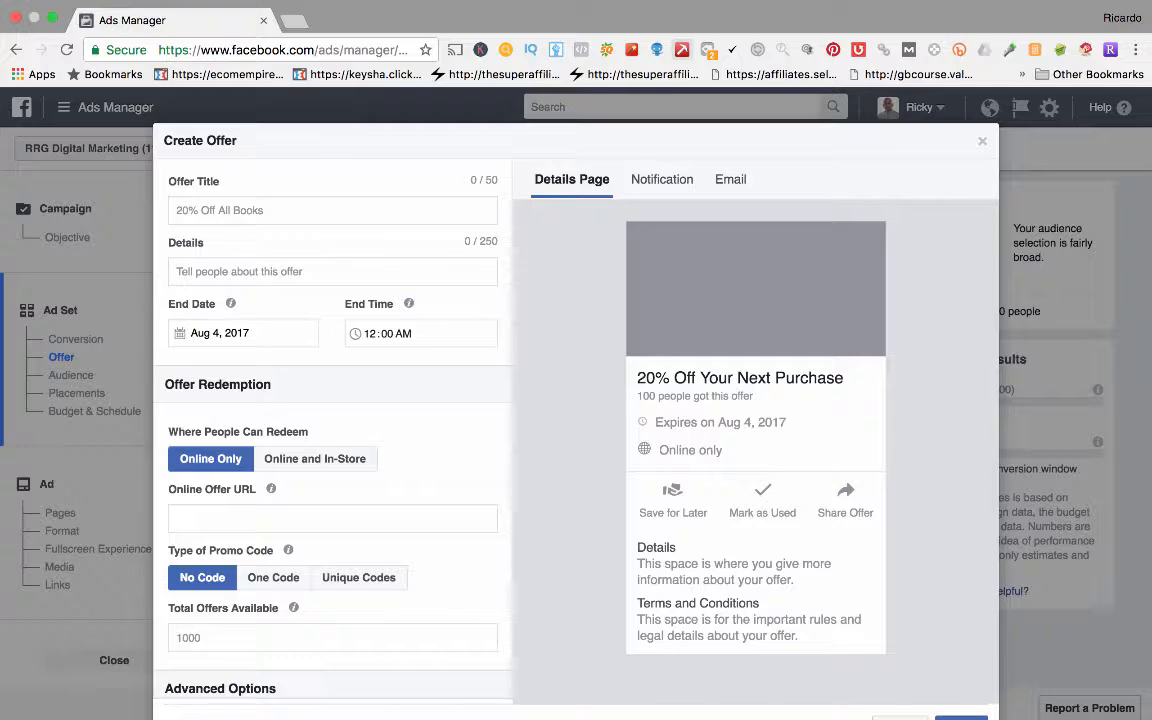
{"action": "scroll", "coordinate": [333, 420], "scroll_direction": "down", "scroll_amount": 3}
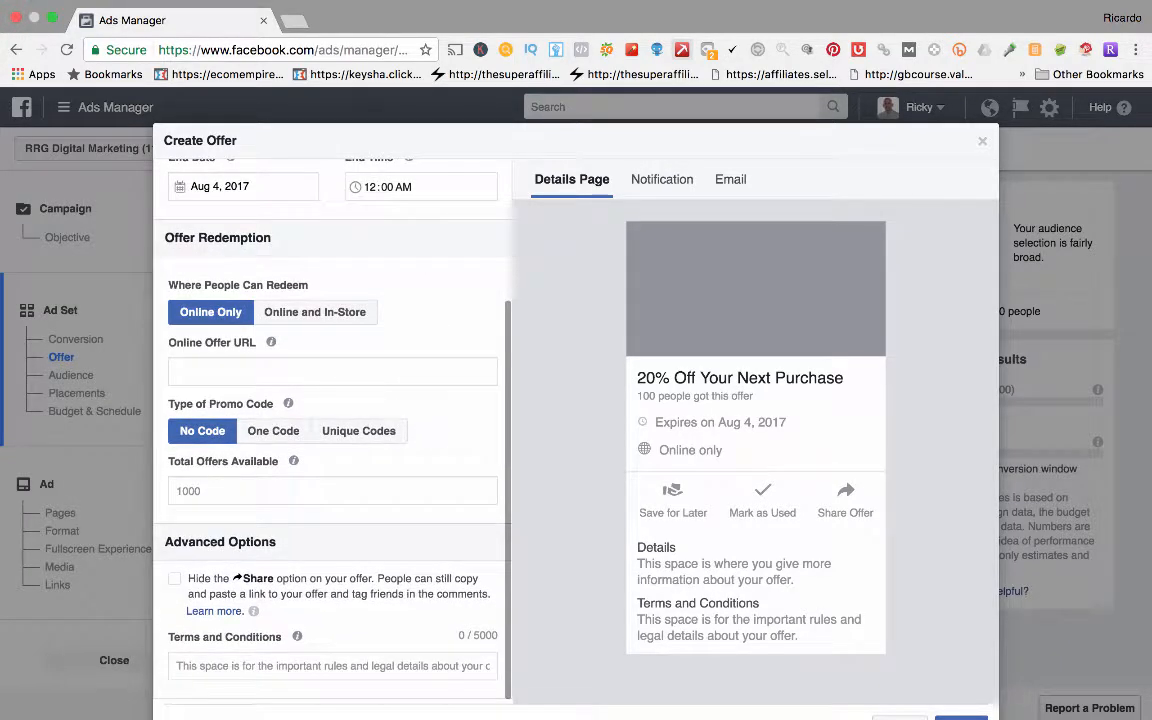
{"action": "scroll", "coordinate": [333, 420], "scroll_direction": "up", "scroll_amount": 5}
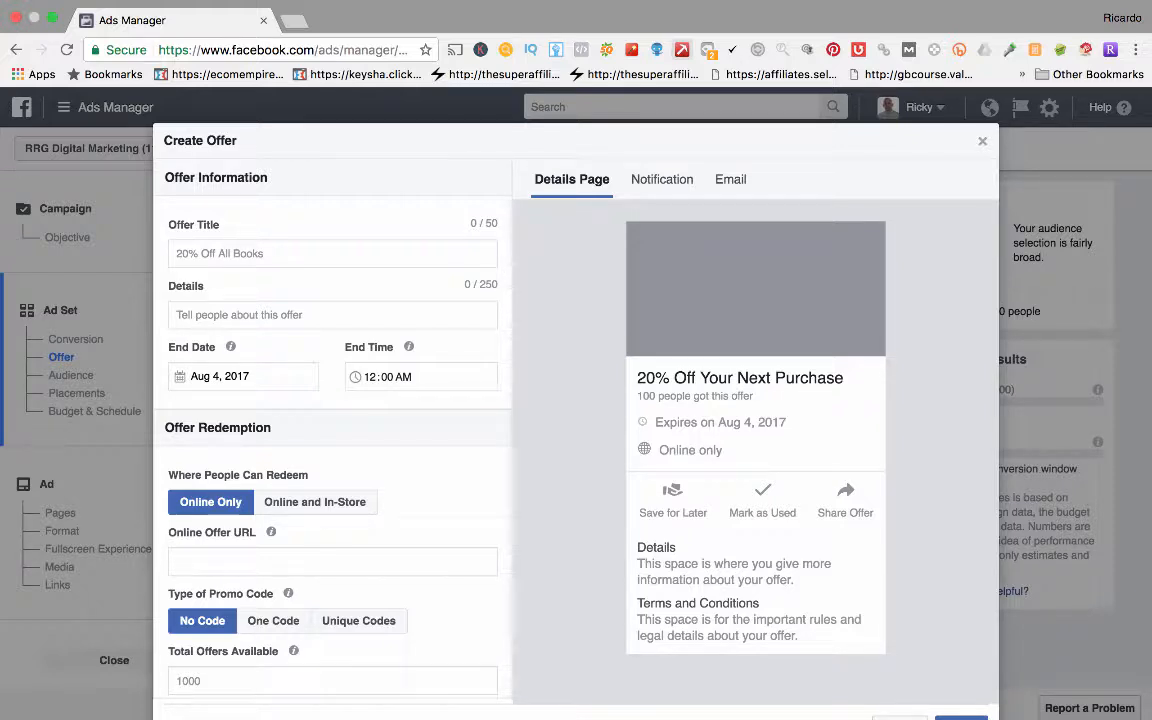
{"action": "scroll", "coordinate": [333, 420], "scroll_direction": "down", "scroll_amount": 3}
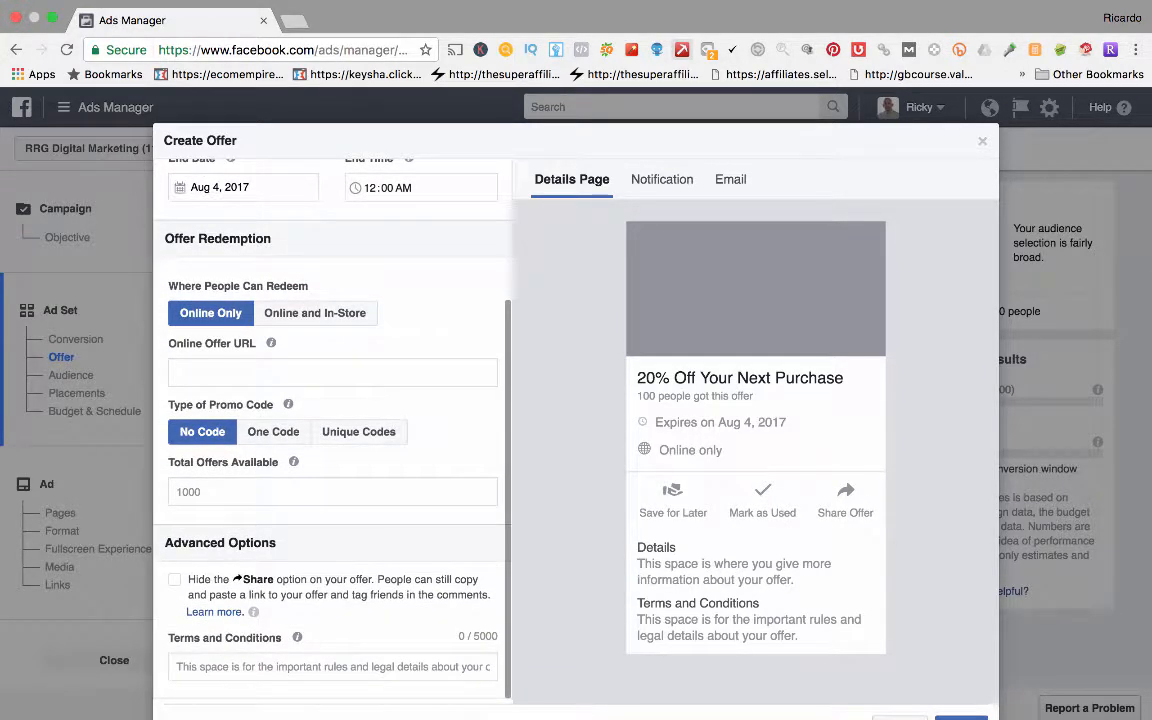
{"action": "scroll", "coordinate": [333, 420], "scroll_direction": "up", "scroll_amount": 3}
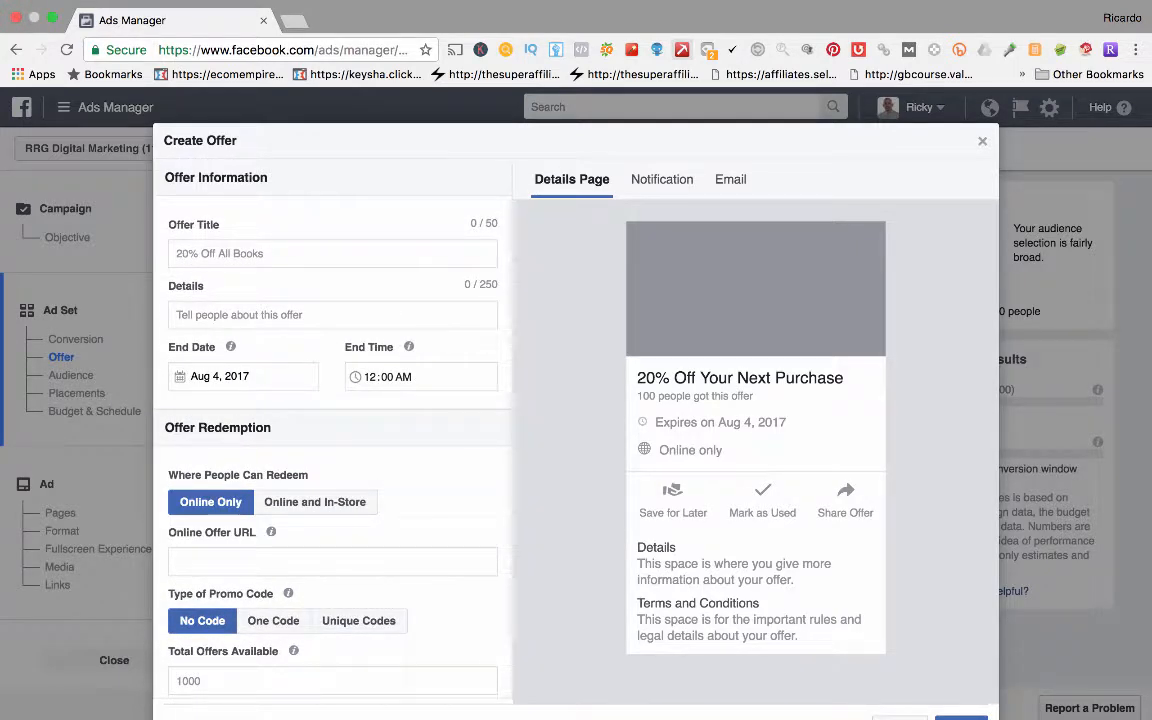
Close the Create Offer form without creating an offer and turn the Offer option off
{"action": "key", "text": "Escape"}
{"action": "scroll", "coordinate": [565, 430], "scroll_direction": "down", "scroll_amount": 1}
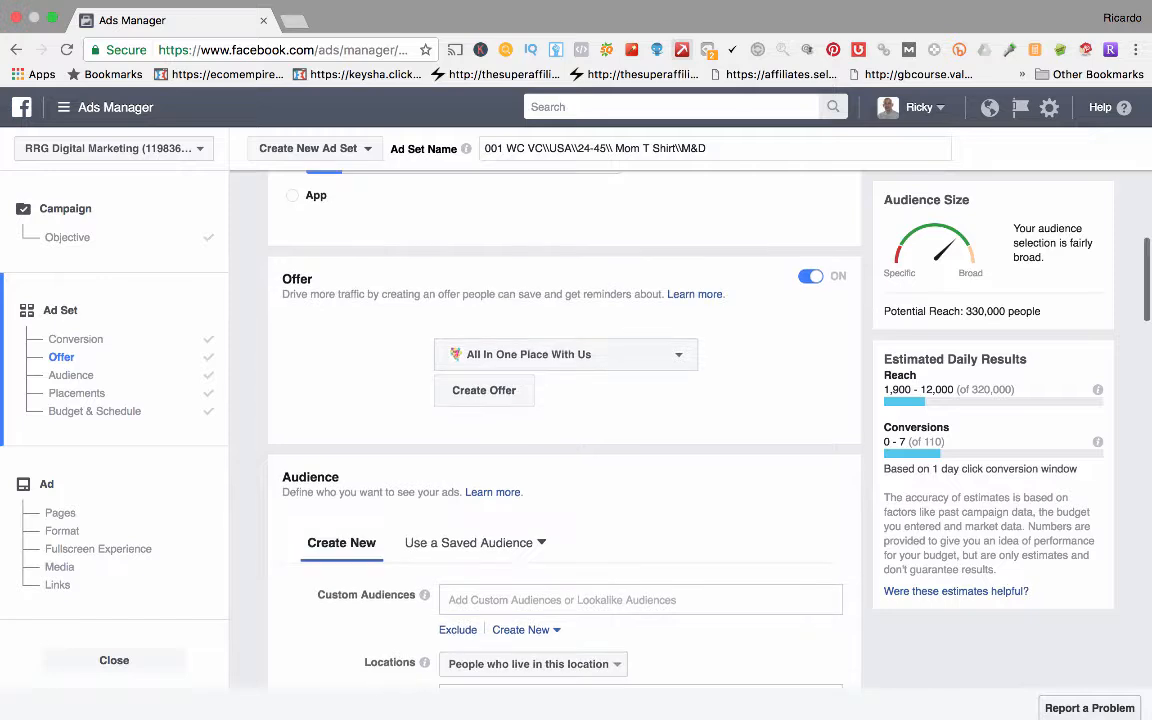
{"action": "left_click", "coordinate": [810, 277]}
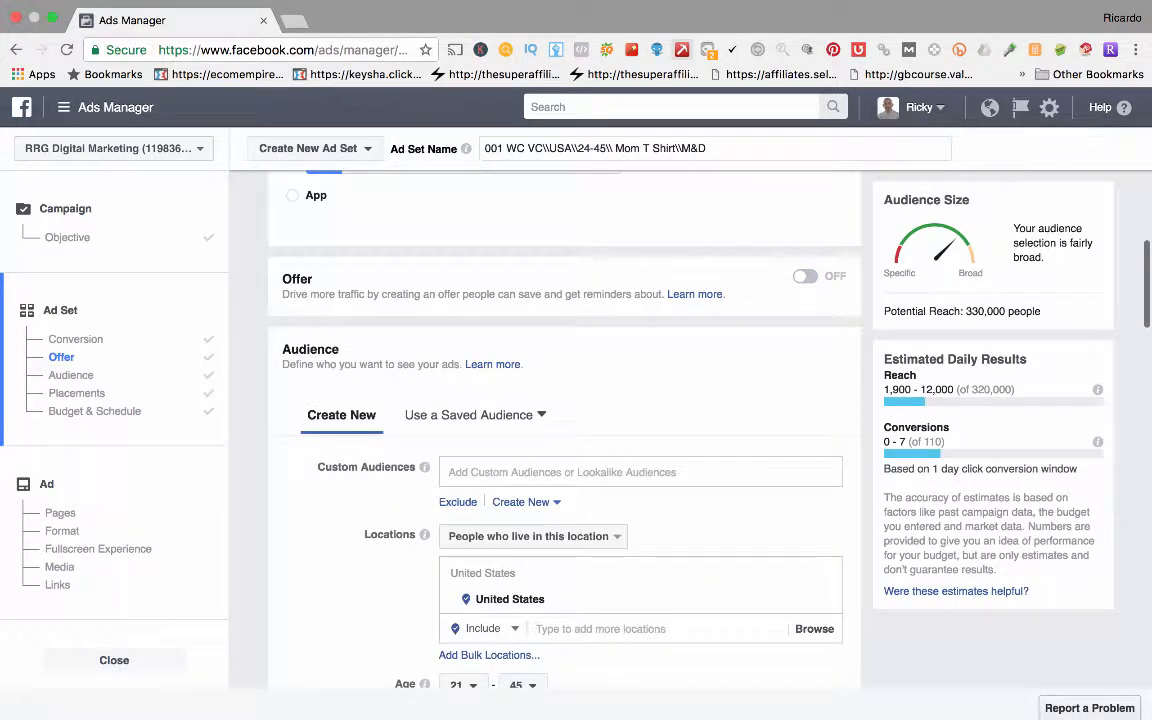
Review the saved custom and lookalike audiences available for the ad set without adding any
{"action": "scroll", "coordinate": [565, 430], "scroll_direction": "down", "scroll_amount": 3}
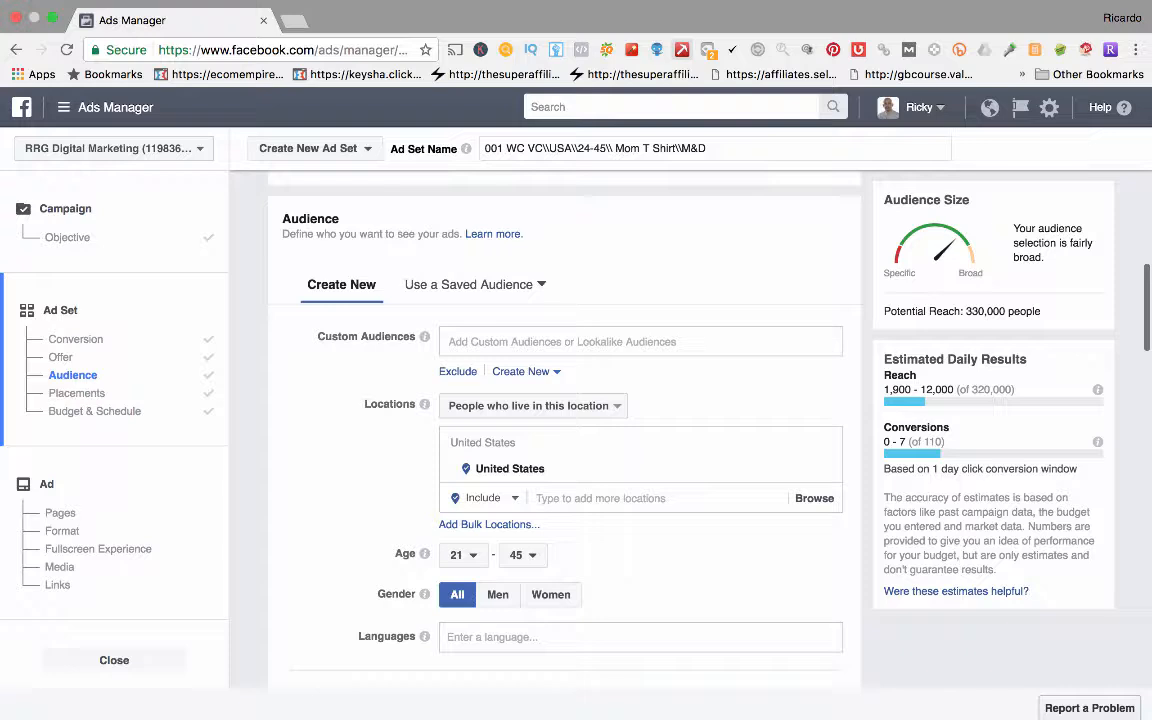
{"action": "scroll", "coordinate": [565, 430], "scroll_direction": "down", "scroll_amount": 1}
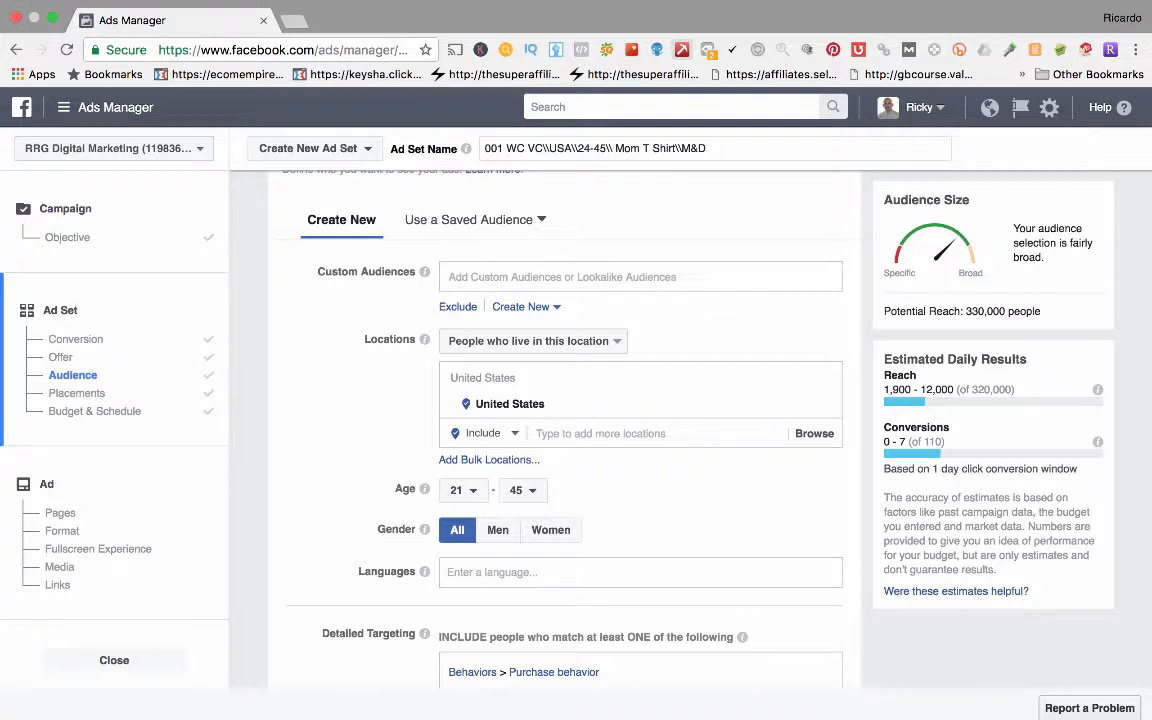
{"action": "left_click", "coordinate": [562, 277]}
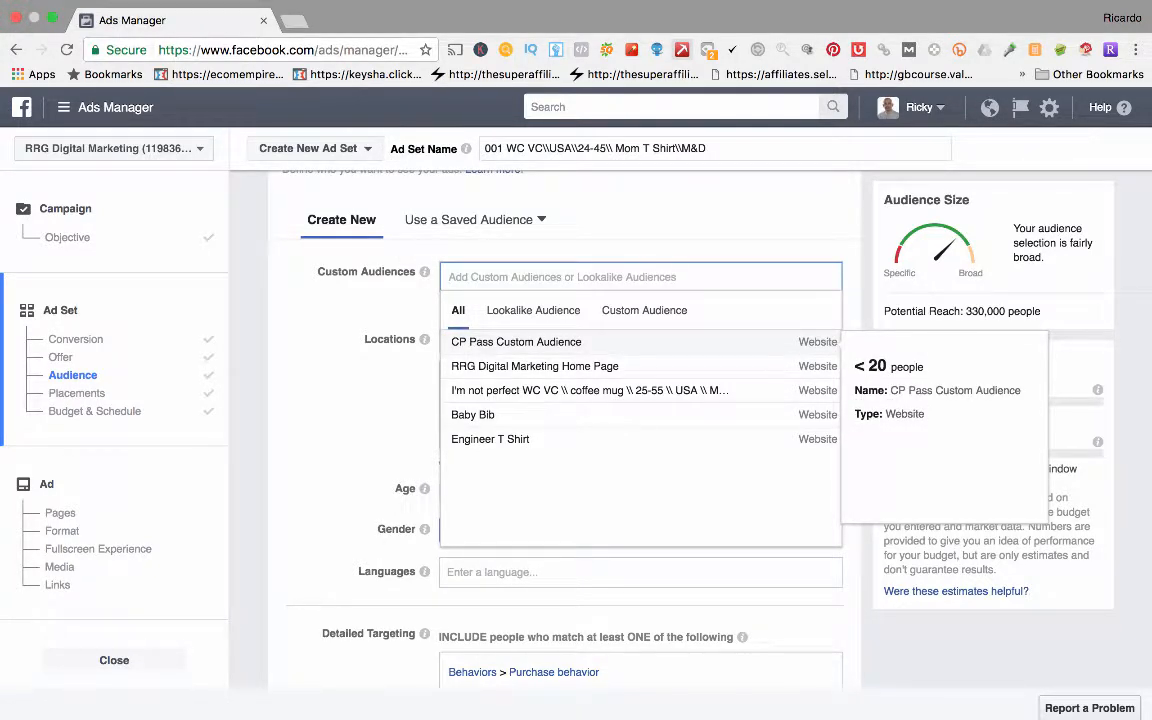
{"action": "key", "text": "Escape"}
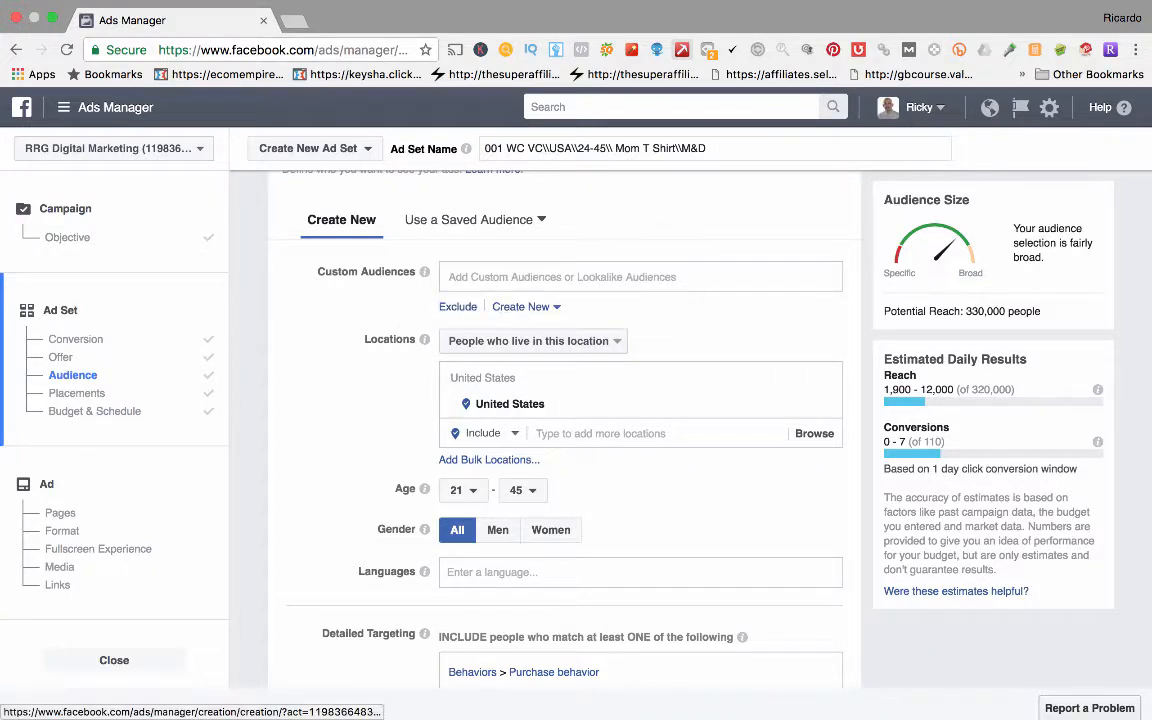
Set the audience's location targeting to "Everyone in this location" for the United States
{"action": "left_click_drag", "start_coordinate": [364, 339], "coordinate": [410, 339]}
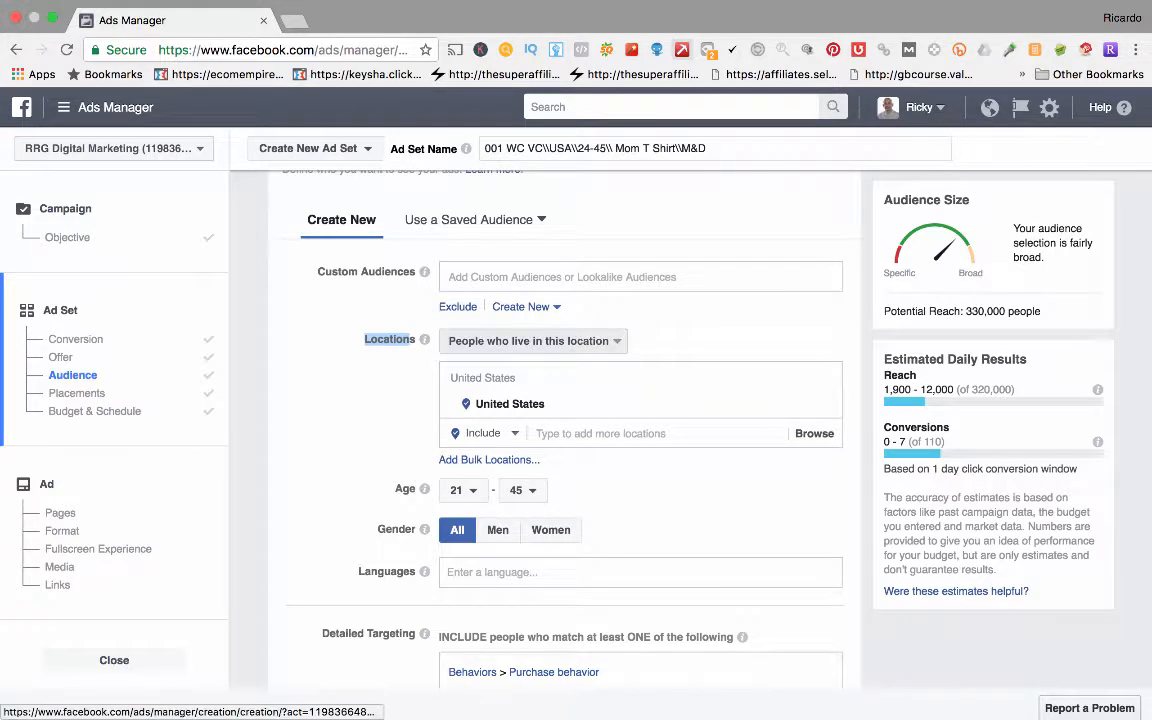
{"action": "left_click", "coordinate": [533, 341]}
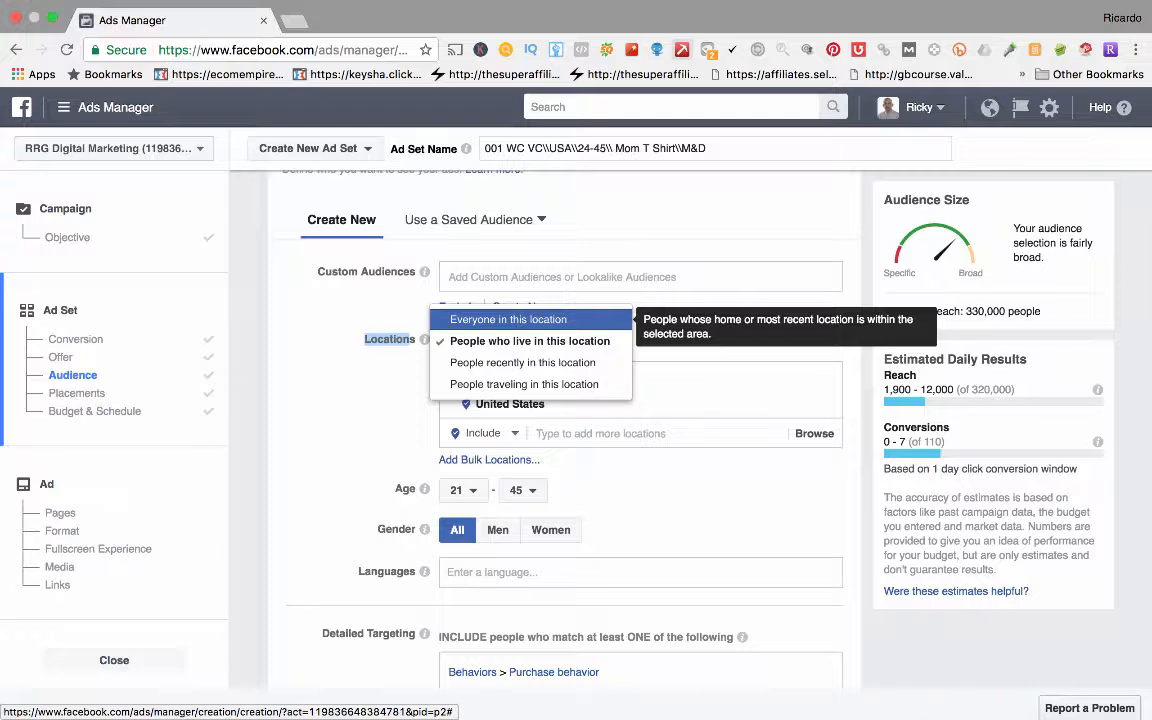
{"action": "left_click", "coordinate": [508, 319]}
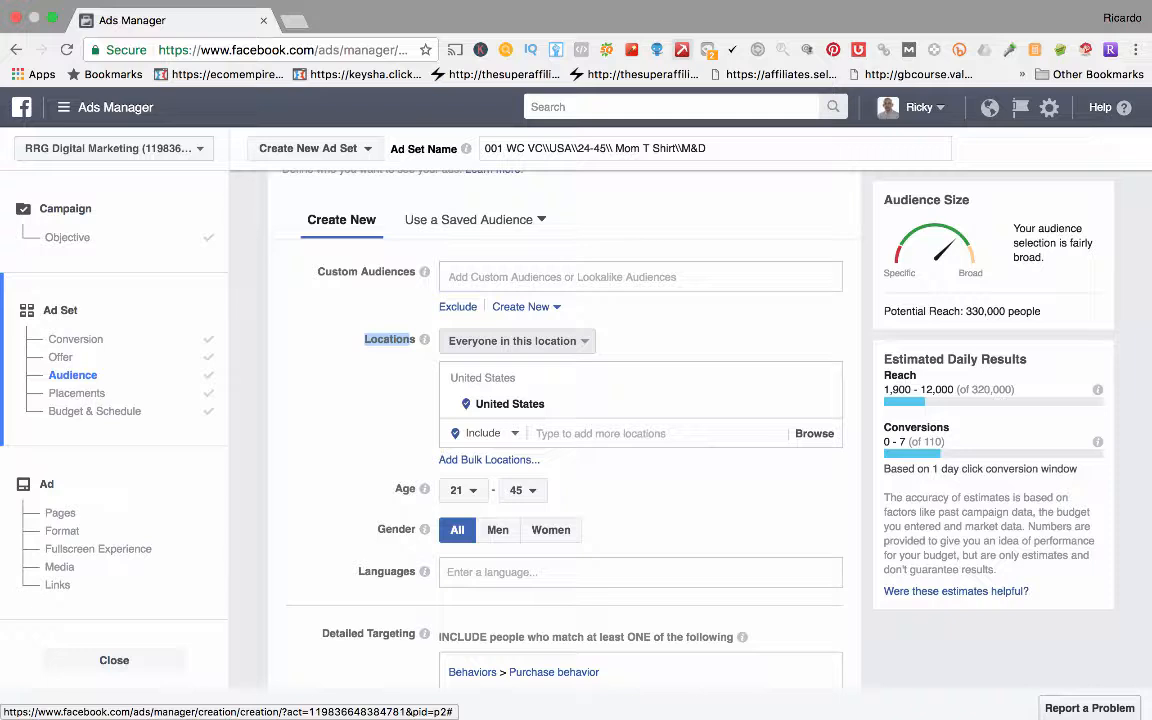
Set the audience's location targeting to "People who live in this location" for the United States
{"action": "left_click", "coordinate": [517, 341]}
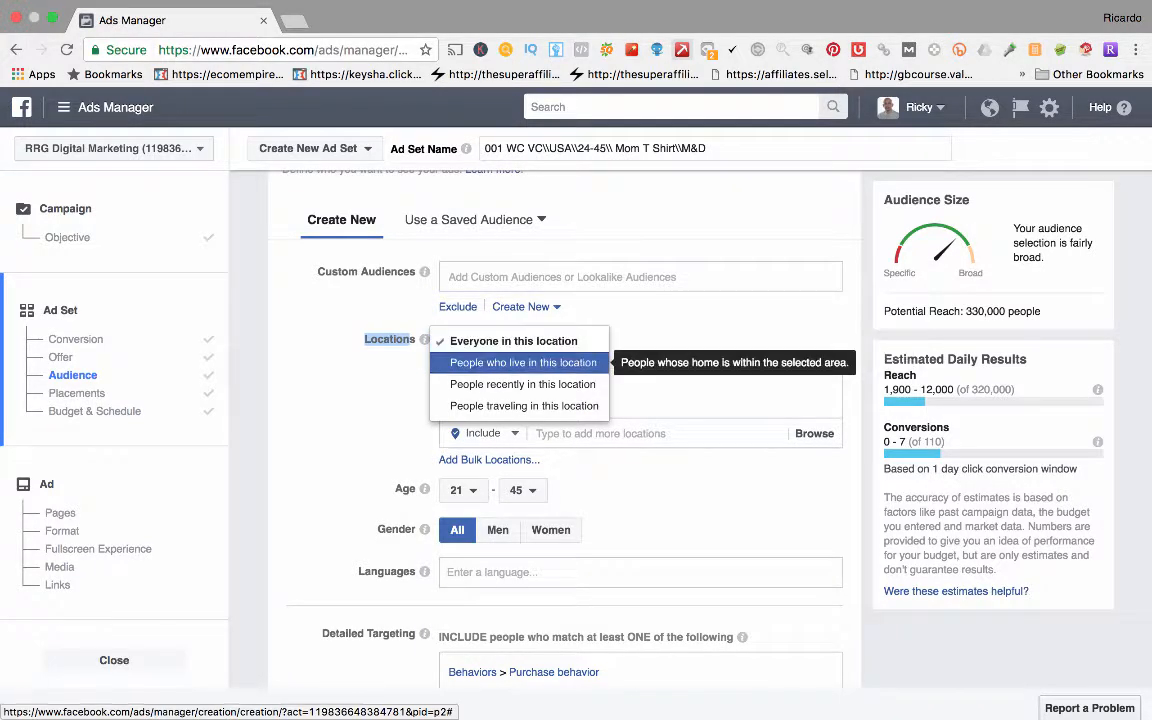
{"action": "left_click", "coordinate": [523, 362]}
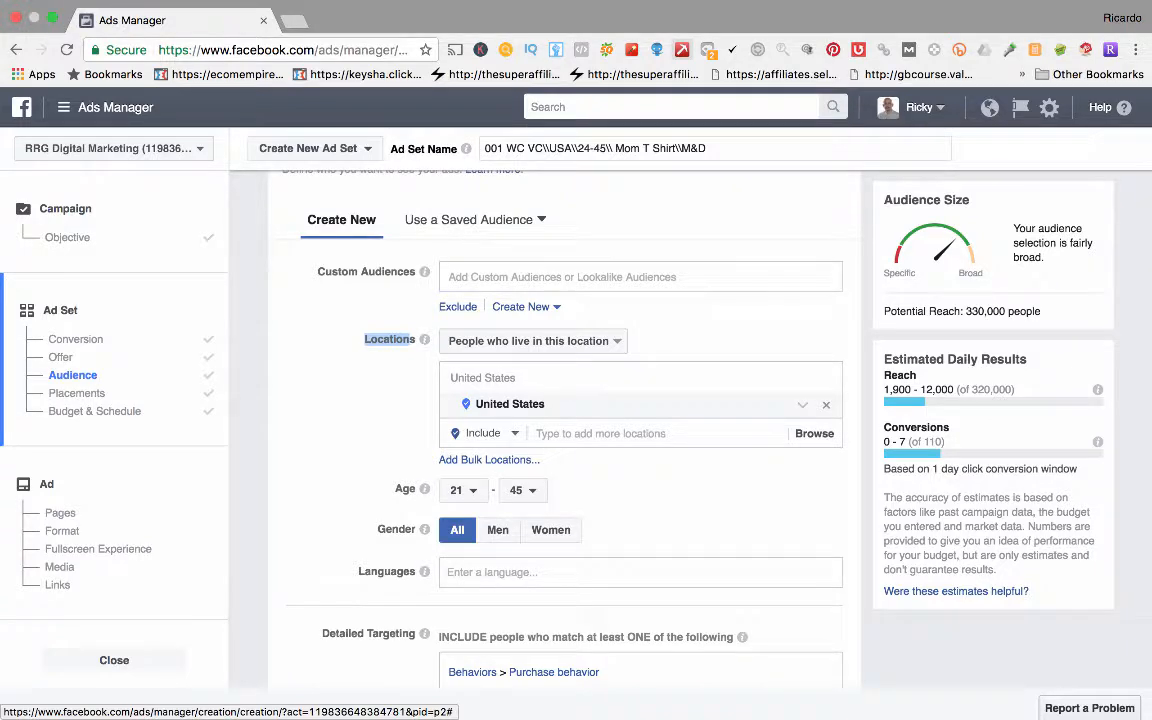
Add Canada as an included country in the audience's locations
{"action": "left_click", "coordinate": [601, 433]}
{"action": "type", "text": "cn"}
{"action": "key", "text": "BackSpace"}
{"action": "type", "text": "a"}
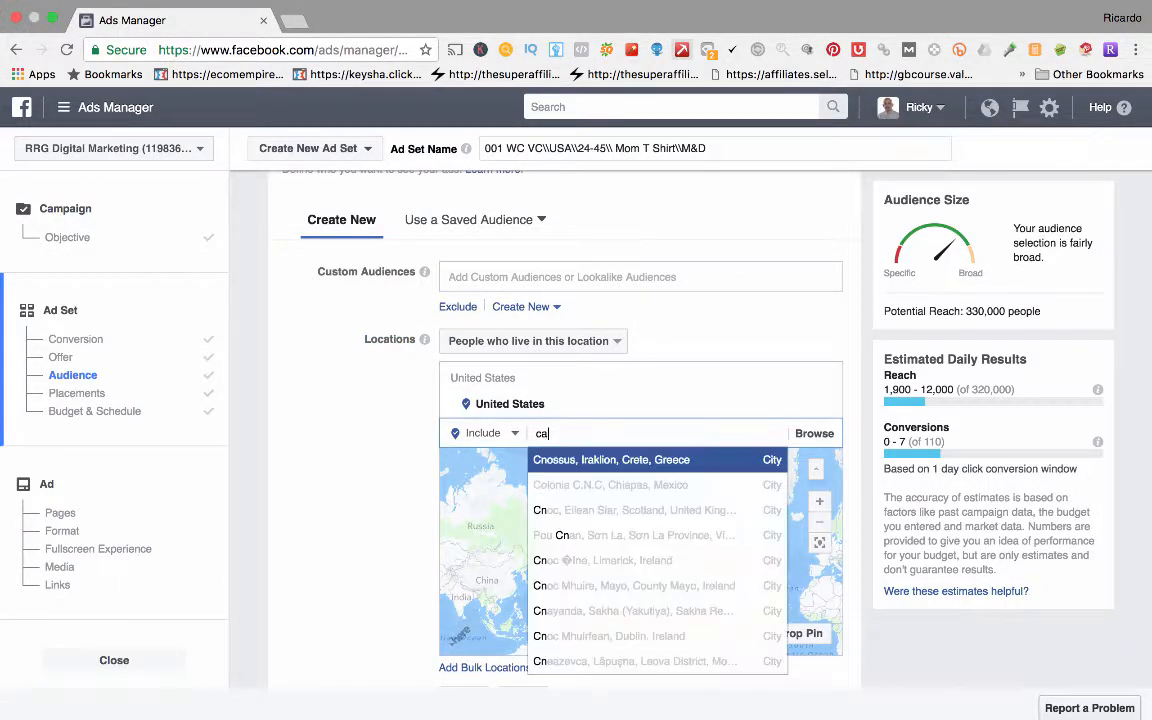
{"action": "type", "text": "nc"}
{"action": "key", "text": "BackSpace"}
{"action": "type", "text": "a"}
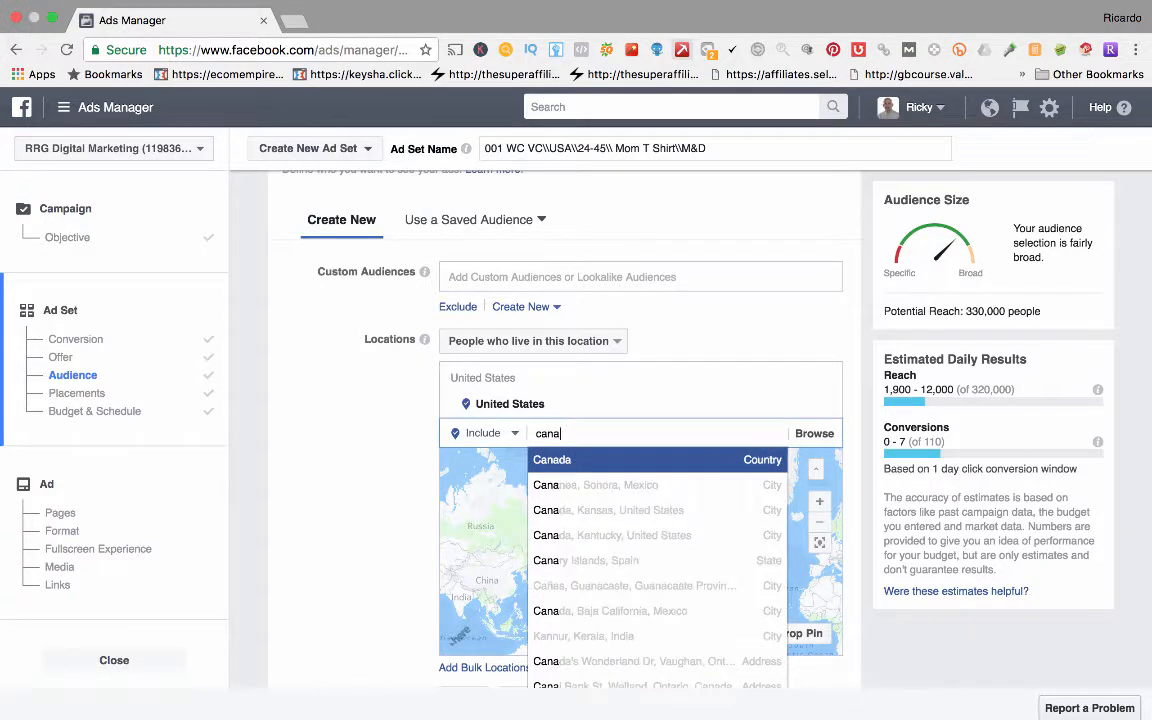
{"action": "key", "text": "Return"}
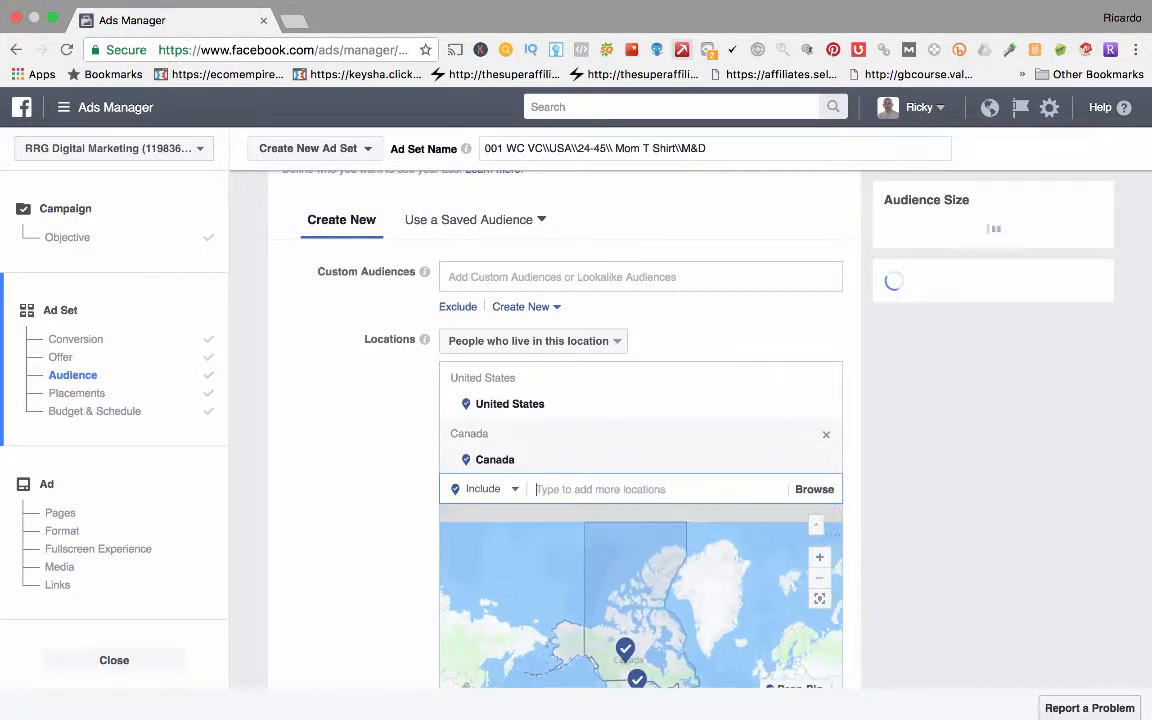
Remove Canada from the audience's included locations
{"action": "scroll", "coordinate": [640, 500], "scroll_direction": "down", "scroll_amount": 5}
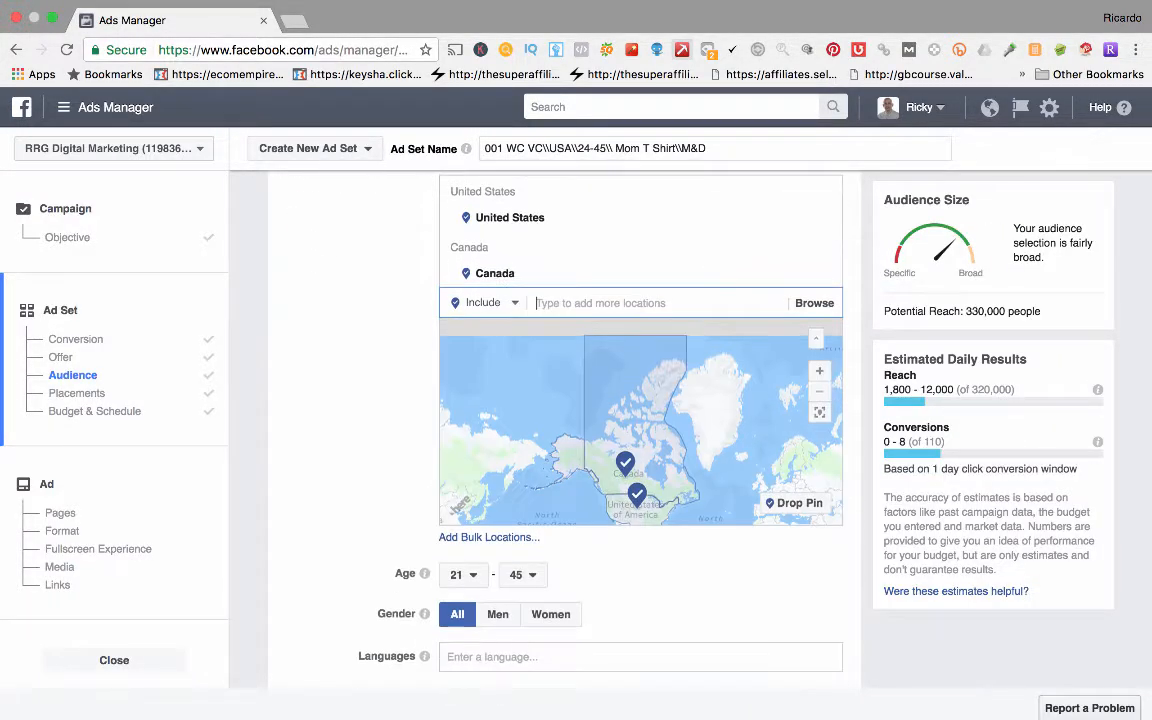
{"action": "scroll", "coordinate": [640, 450], "scroll_direction": "down", "scroll_amount": 3}
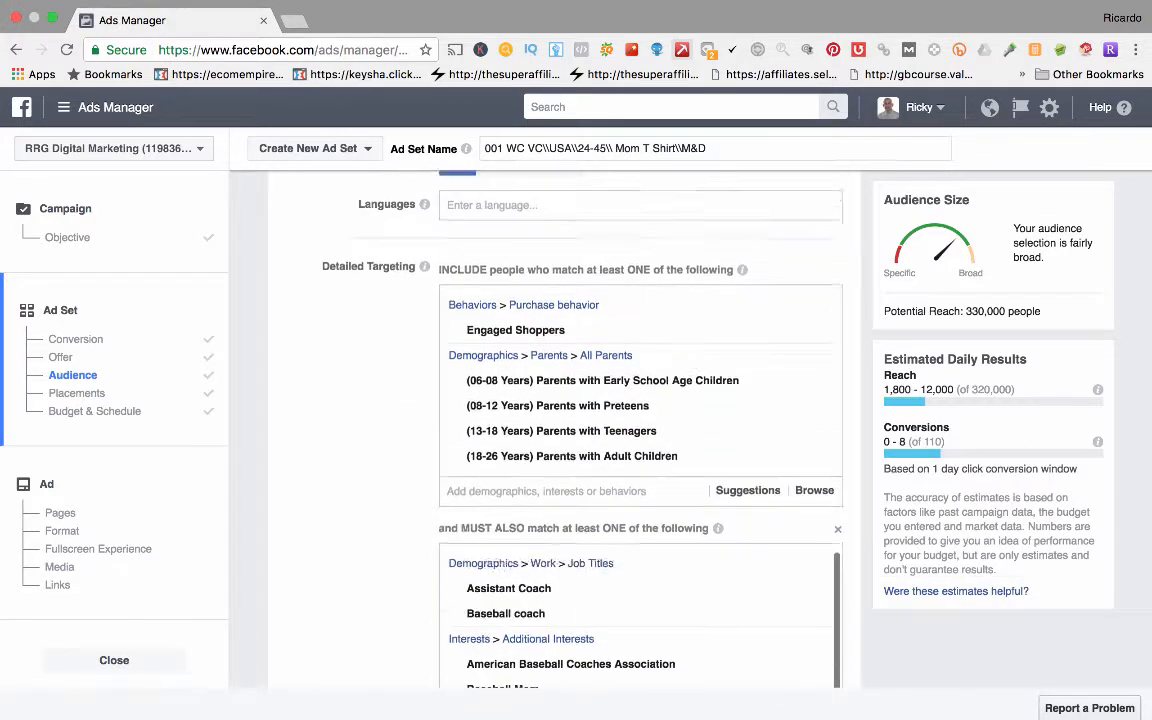
{"action": "scroll", "coordinate": [640, 450], "scroll_direction": "up", "scroll_amount": 6}
{"action": "scroll", "coordinate": [755, 552], "scroll_direction": "up", "scroll_amount": 2}
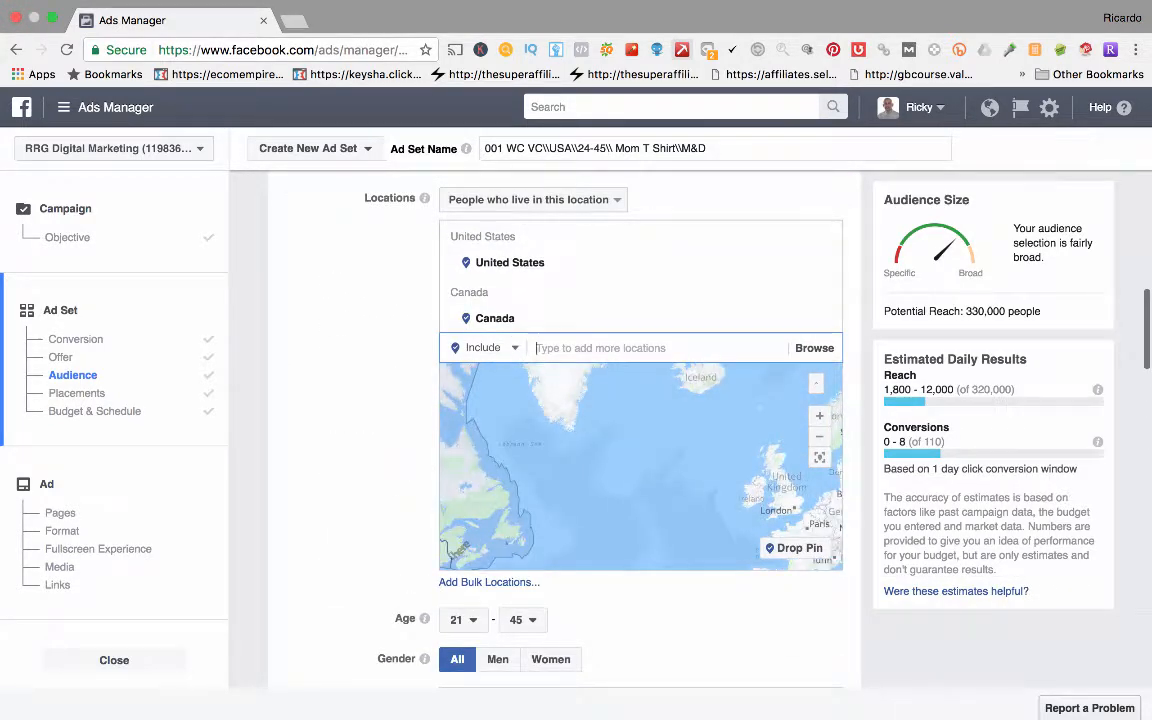
{"action": "left_click", "coordinate": [826, 319]}
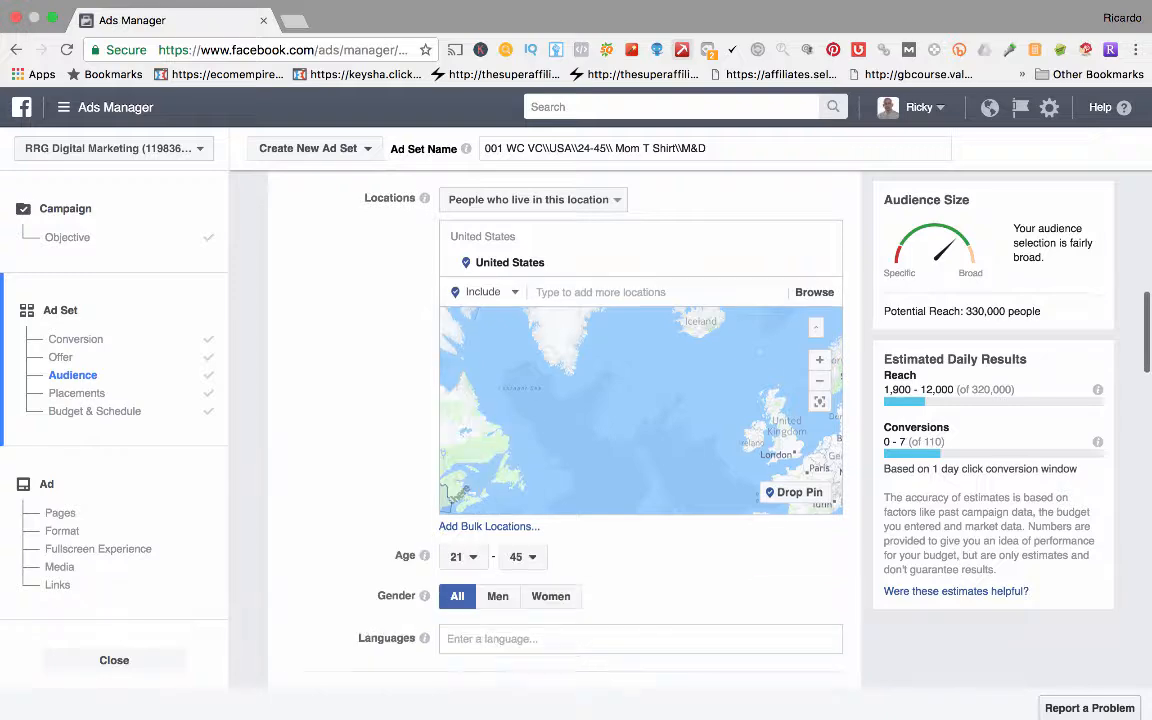
Match the audience's minimum age to the ad set name by setting it to 24, and limit the gender to Women
{"action": "scroll", "coordinate": [560, 420], "scroll_direction": "down", "scroll_amount": 3}
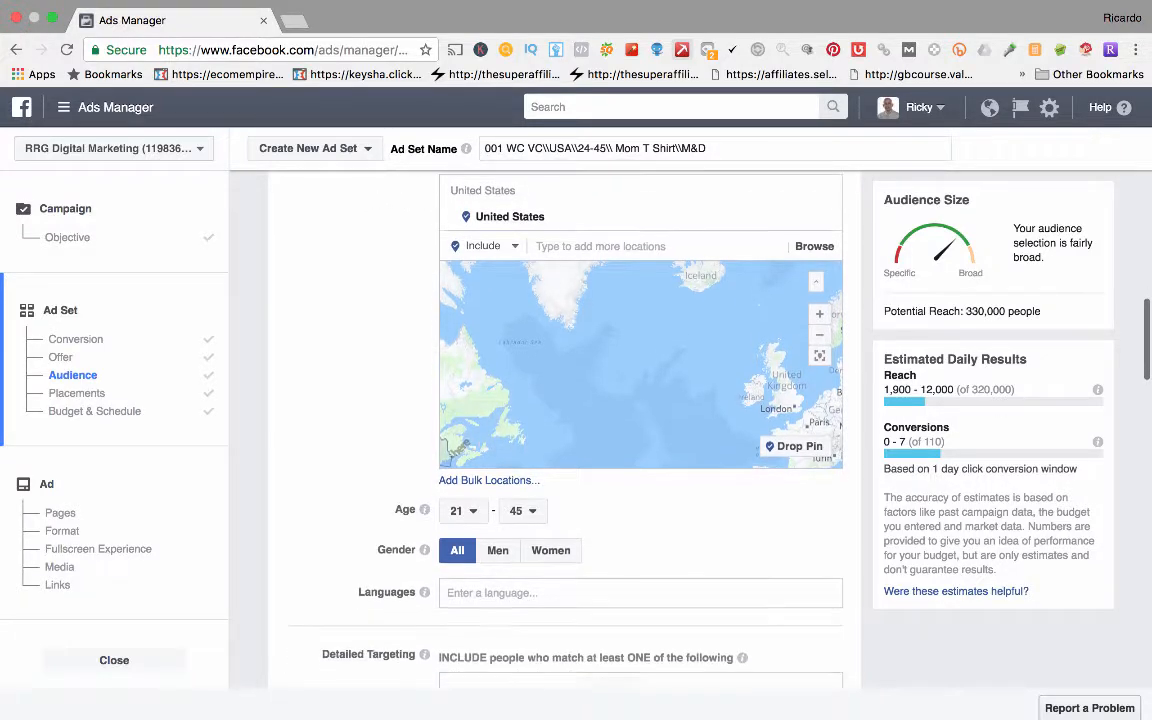
{"action": "scroll", "coordinate": [560, 420], "scroll_direction": "up", "scroll_amount": 6}
{"action": "scroll", "coordinate": [560, 420], "scroll_direction": "up", "scroll_amount": 5}
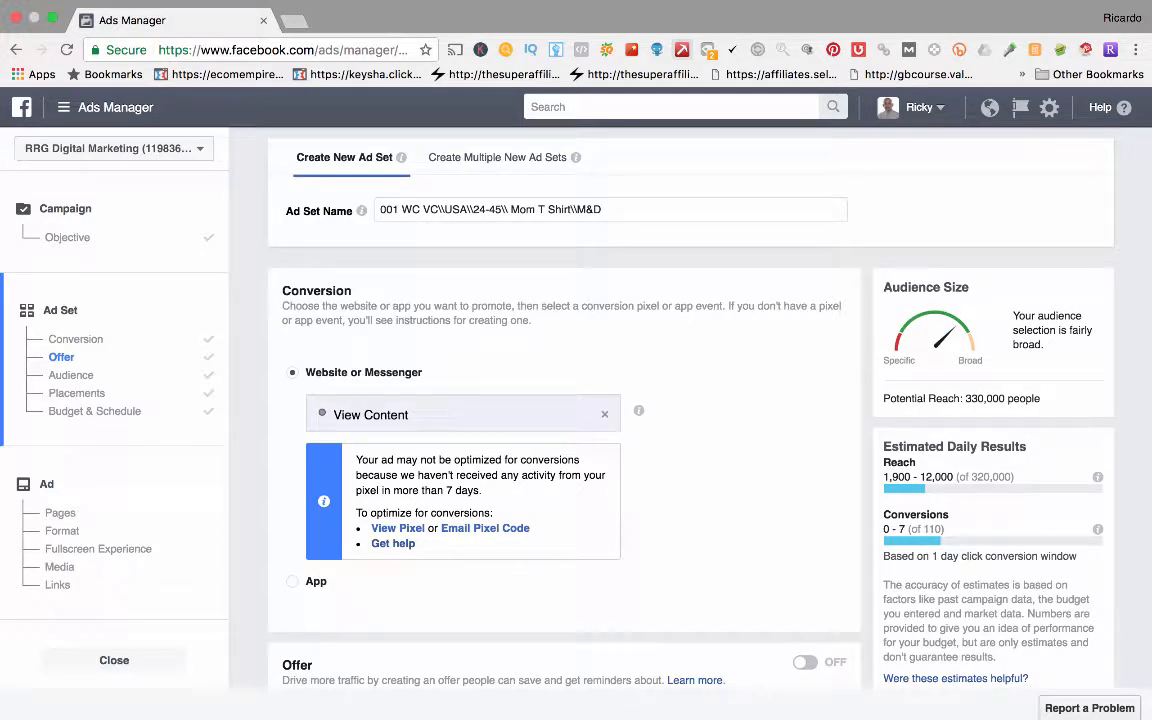
{"action": "left_click_drag", "start_coordinate": [473, 209], "coordinate": [502, 210]}
{"action": "scroll", "coordinate": [502, 212], "scroll_direction": "down", "scroll_amount": 1}
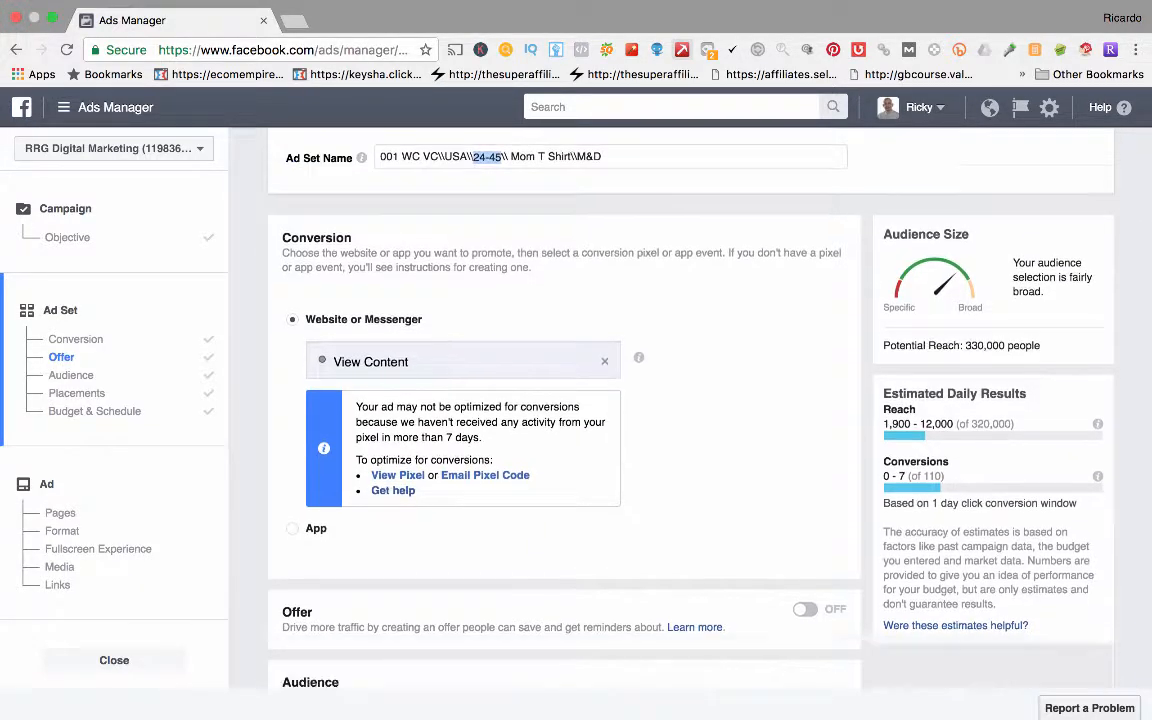
{"action": "scroll", "coordinate": [560, 420], "scroll_direction": "down", "scroll_amount": 5}
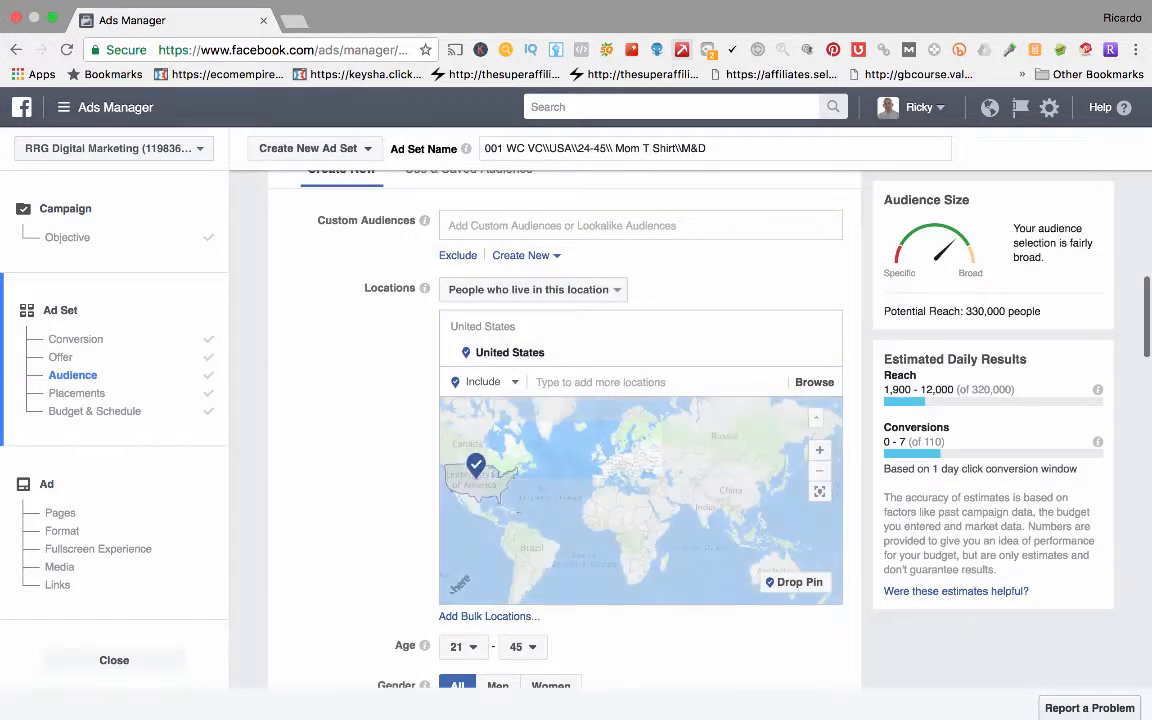
{"action": "scroll", "coordinate": [560, 420], "scroll_direction": "down", "scroll_amount": 3}
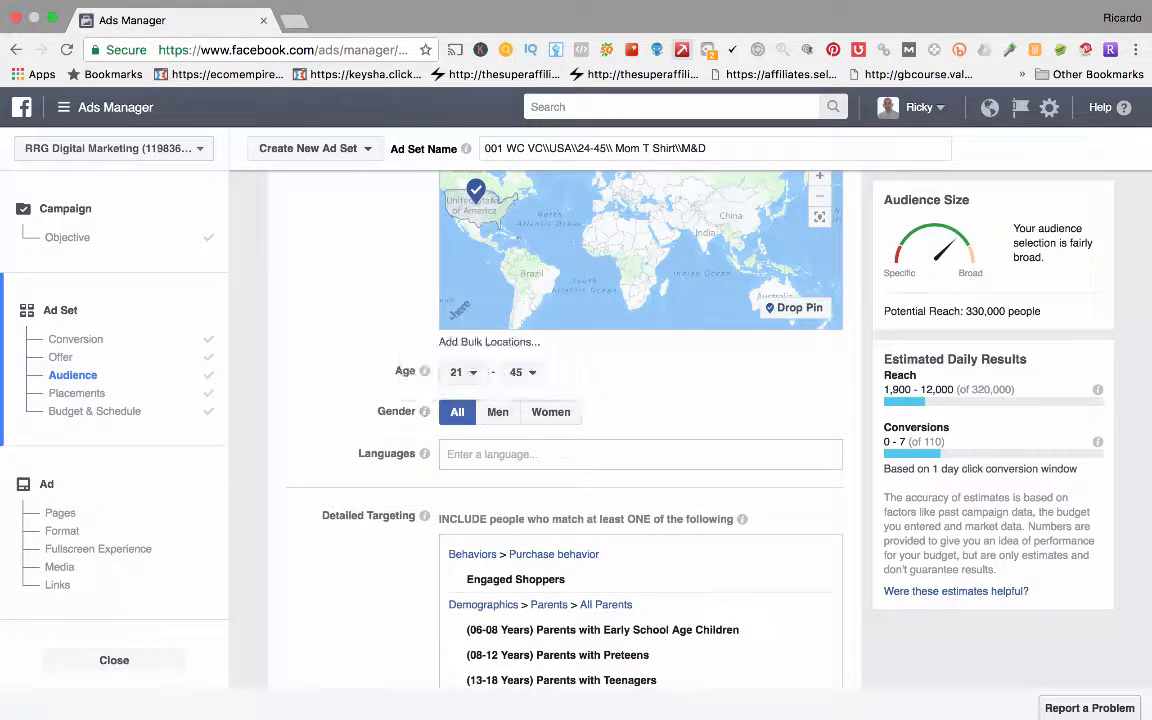
{"action": "left_click", "coordinate": [463, 372]}
{"action": "scroll", "coordinate": [474, 520], "scroll_direction": "down", "scroll_amount": 2}
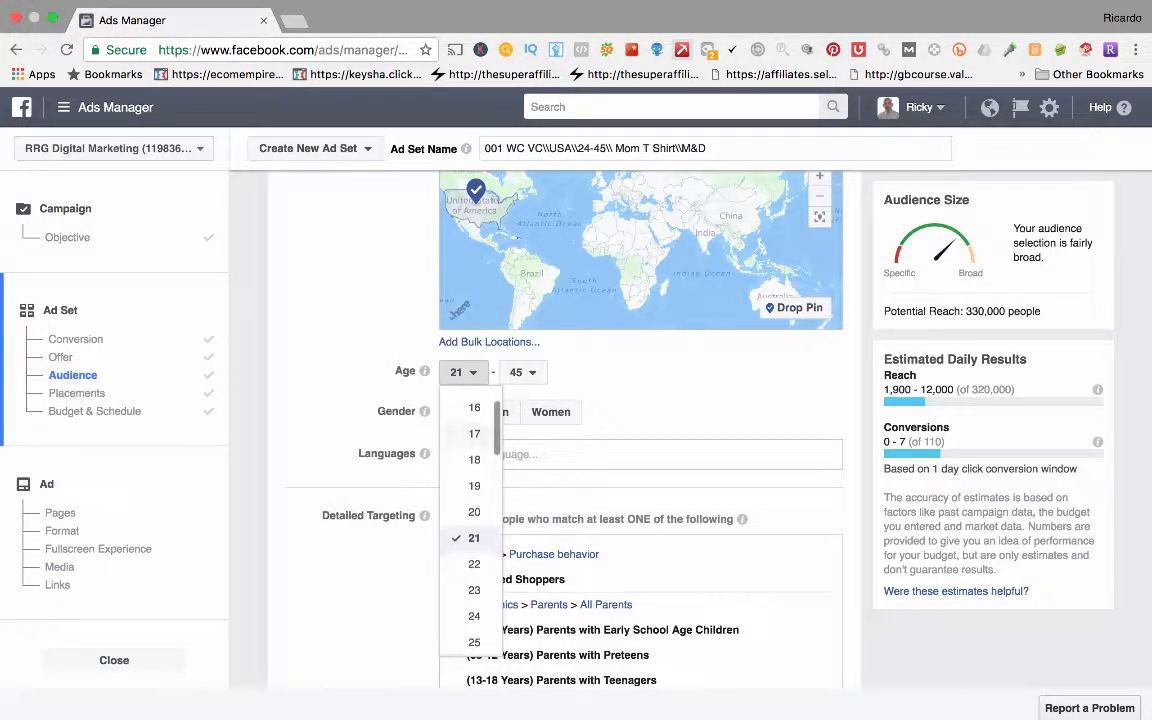
{"action": "left_click", "coordinate": [474, 616]}
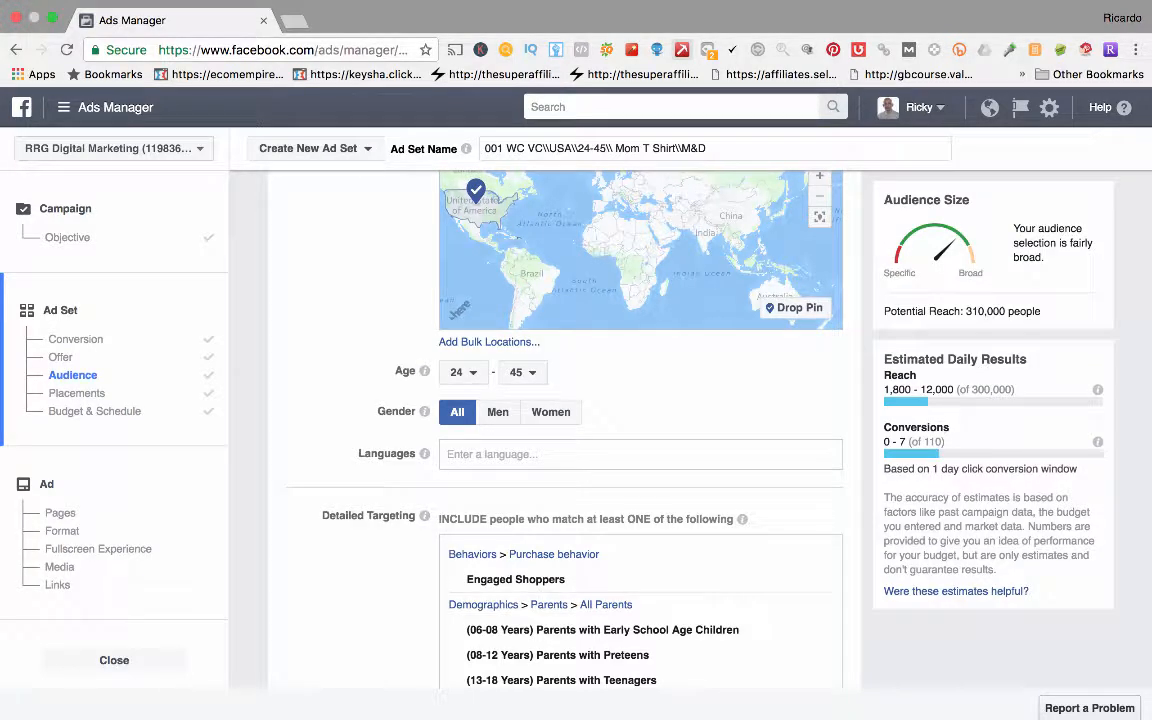
{"action": "left_click", "coordinate": [551, 412]}
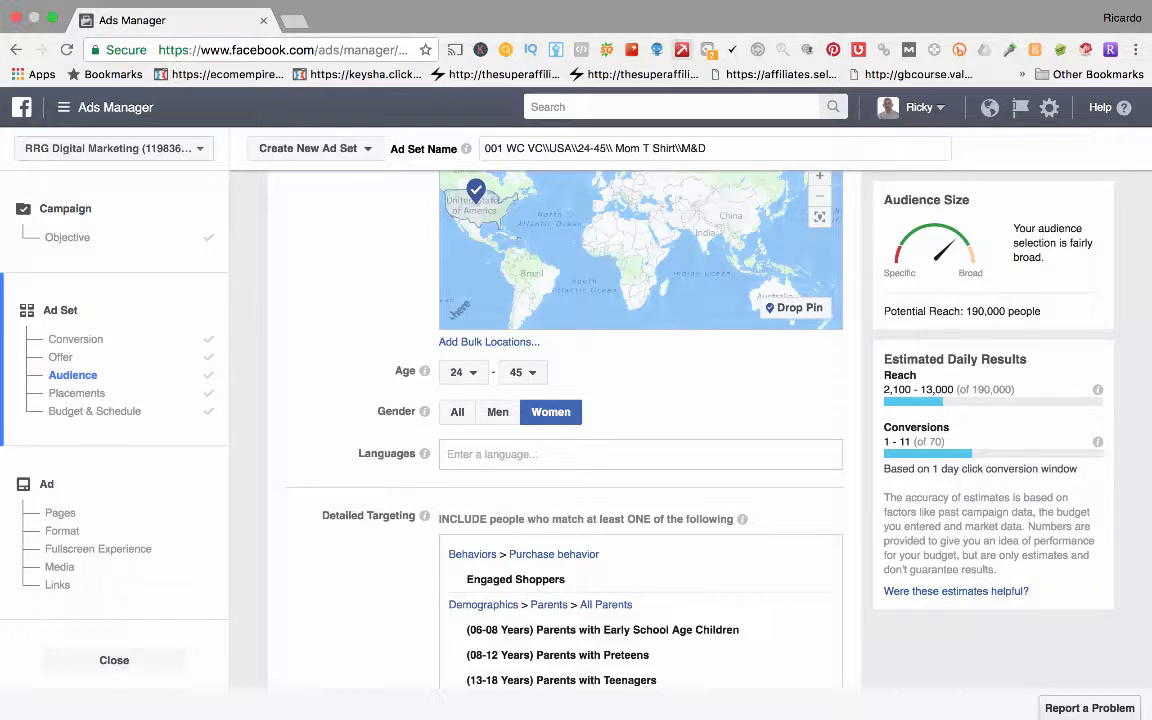
Examine the include and must-also-match detailed targeting groups together with the audience's potential reach
{"action": "scroll", "coordinate": [640, 420], "scroll_direction": "down", "scroll_amount": 2}
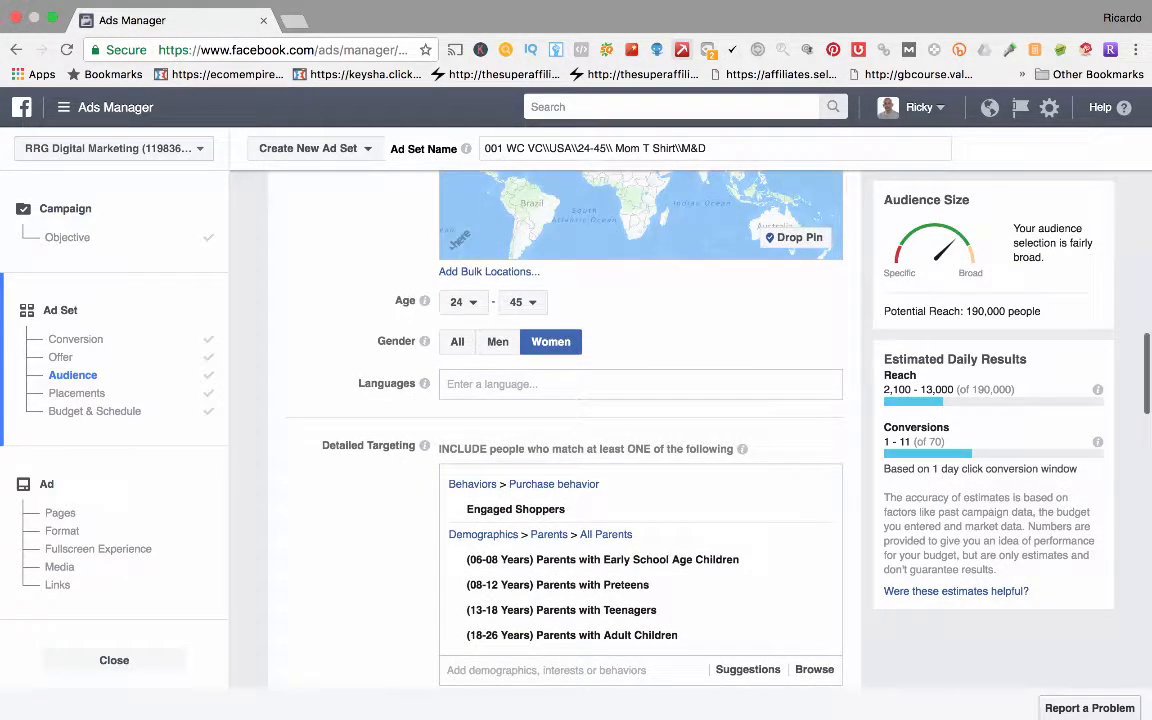
{"action": "scroll", "coordinate": [640, 427], "scroll_direction": "down", "scroll_amount": 3}
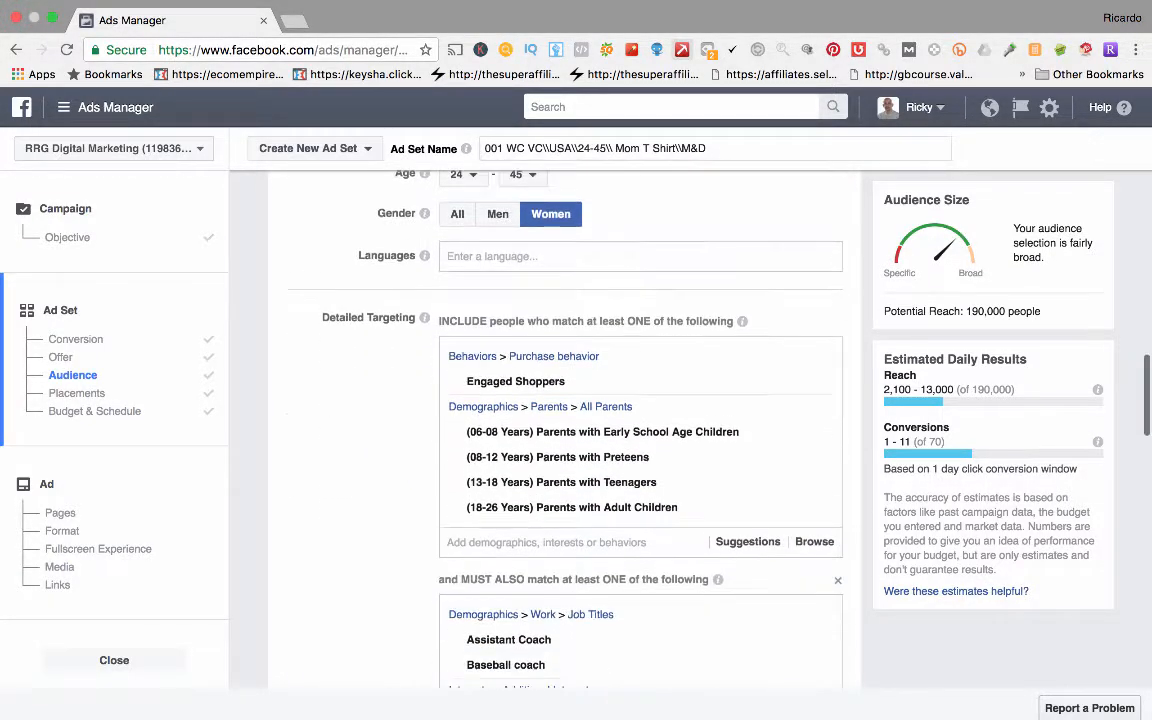
{"action": "scroll", "coordinate": [640, 427], "scroll_direction": "down", "scroll_amount": 1}
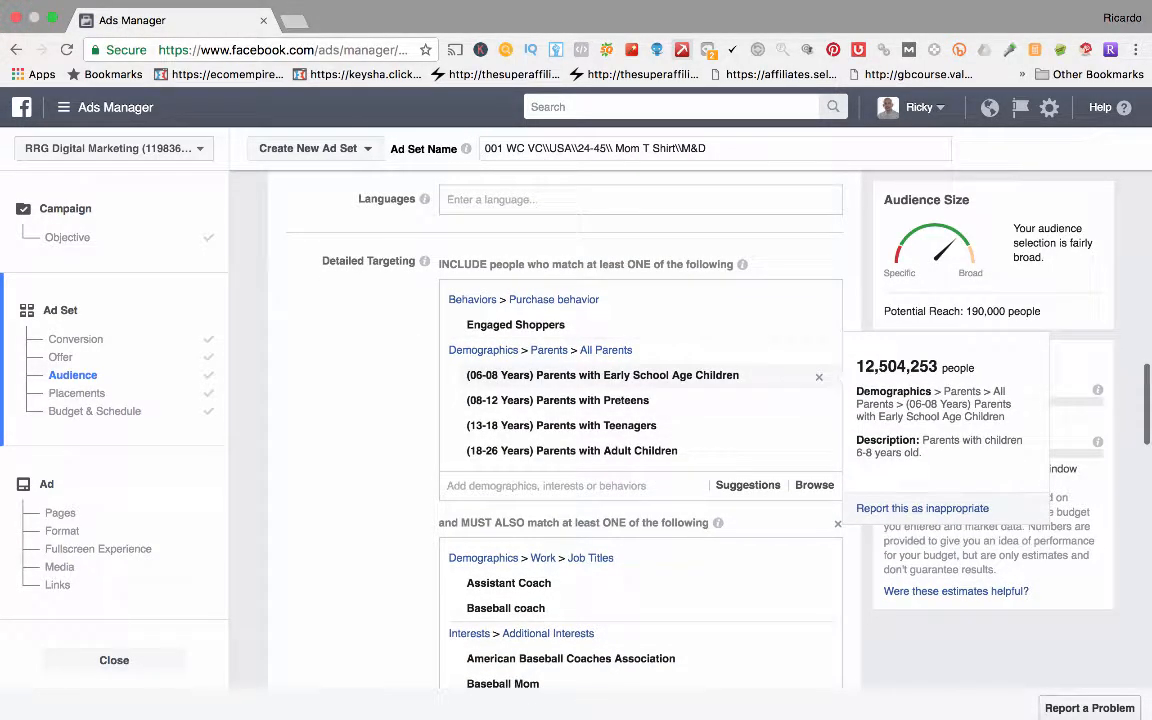
{"action": "scroll", "coordinate": [640, 450], "scroll_direction": "down", "scroll_amount": 4}
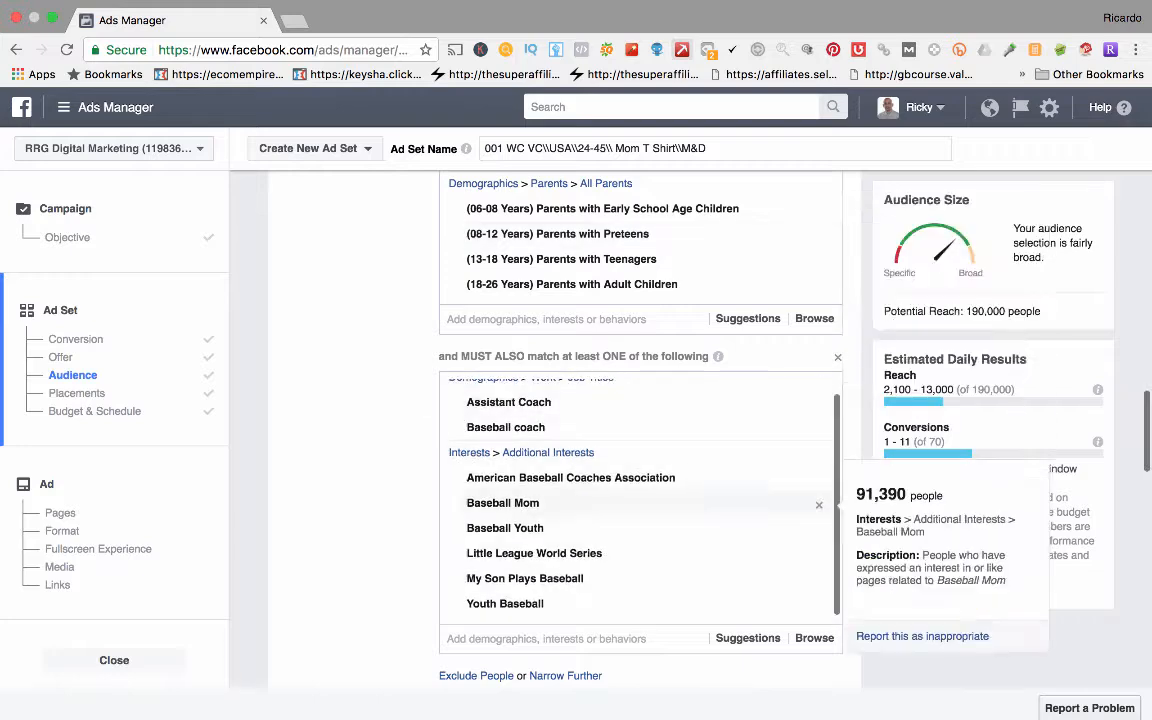
{"action": "scroll", "coordinate": [640, 450], "scroll_direction": "up", "scroll_amount": 5}
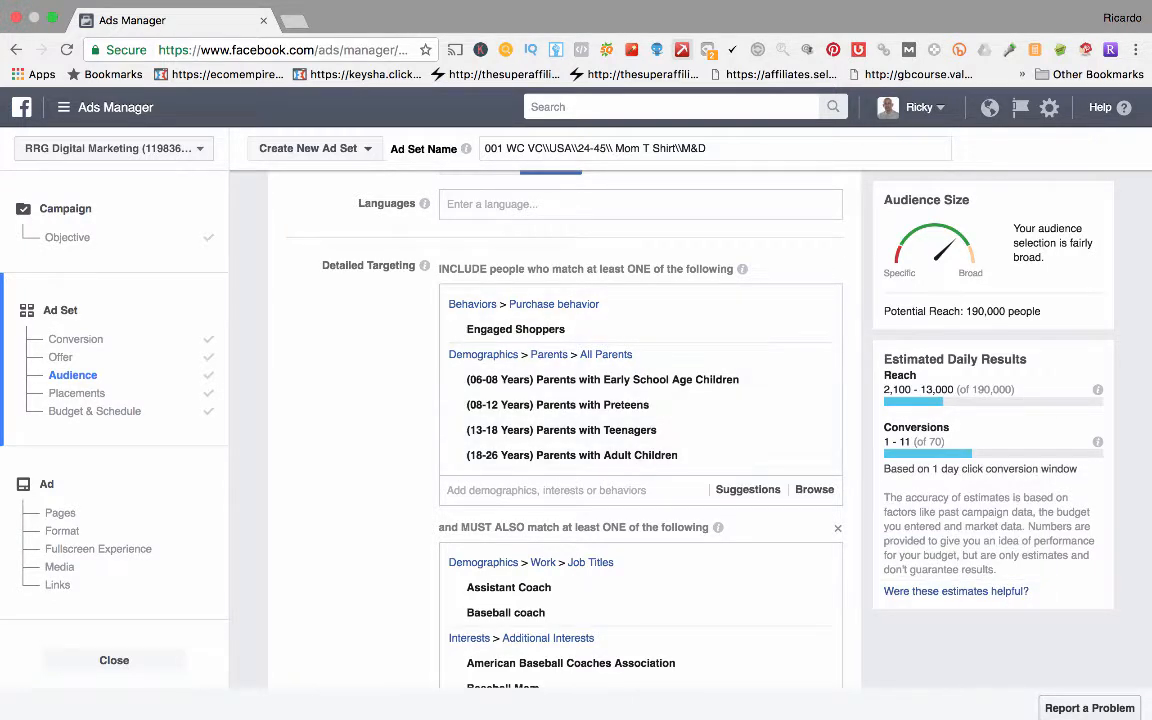
{"action": "left_click_drag", "start_coordinate": [884, 311], "coordinate": [1041, 311]}
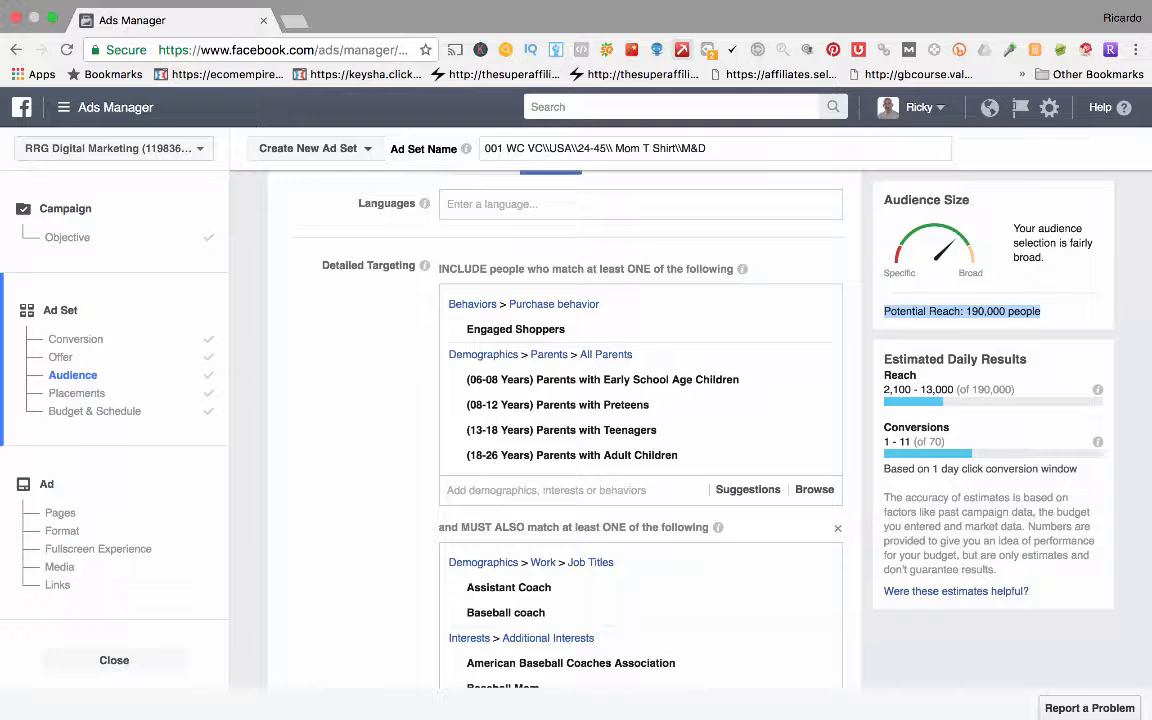
{"action": "left_click", "coordinate": [1000, 312]}
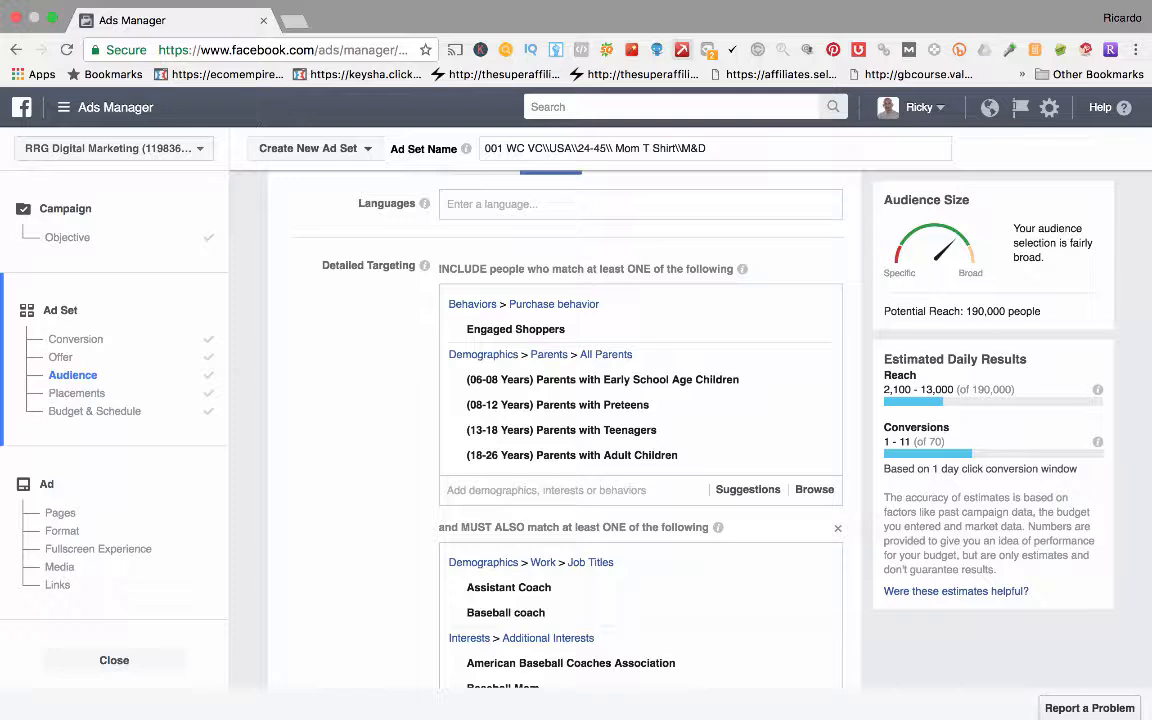
{"action": "left_click_drag", "start_coordinate": [966, 311], "coordinate": [1041, 311]}
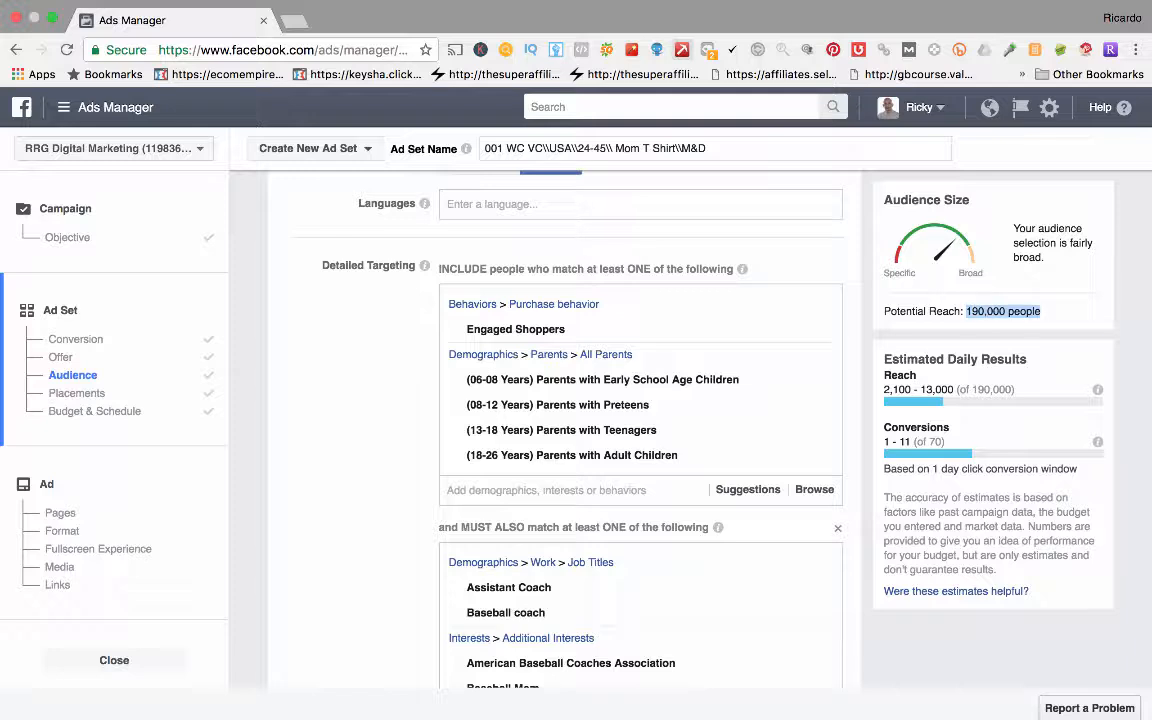
{"action": "left_click", "coordinate": [1040, 312]}
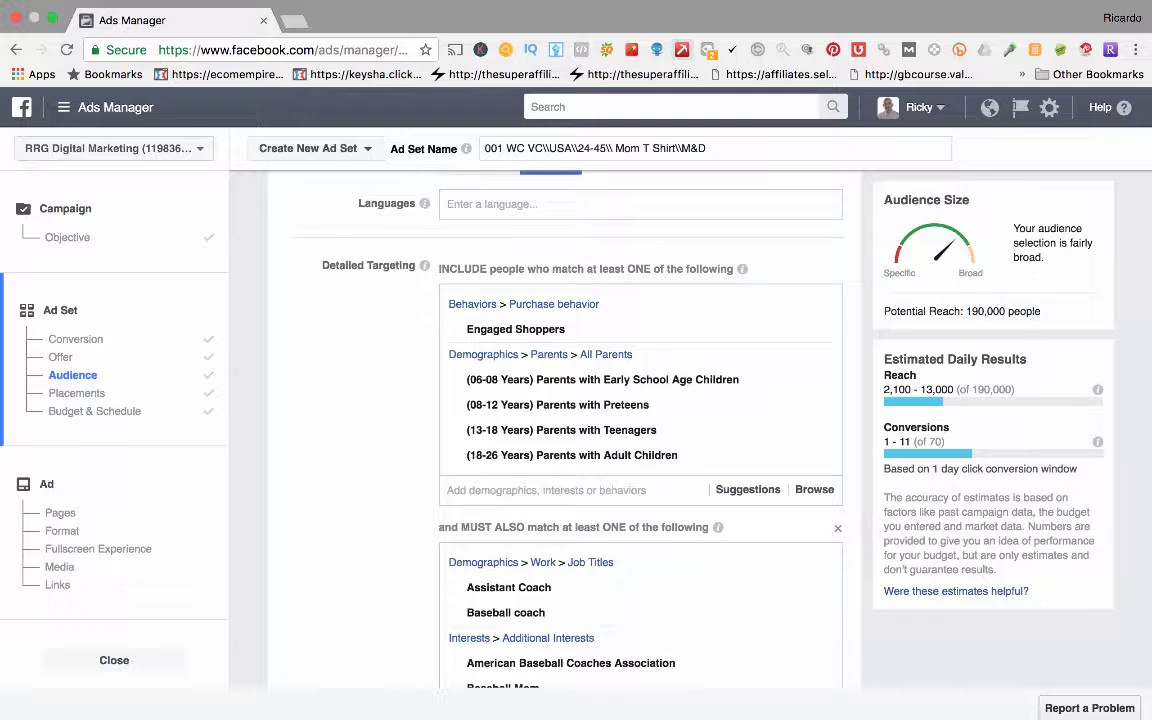
Read the Engaged Shoppers description and locate that option under Behaviors > Purchase behavior in the detailed targeting categories
{"action": "mouse_move", "coordinate": [700, 380]}
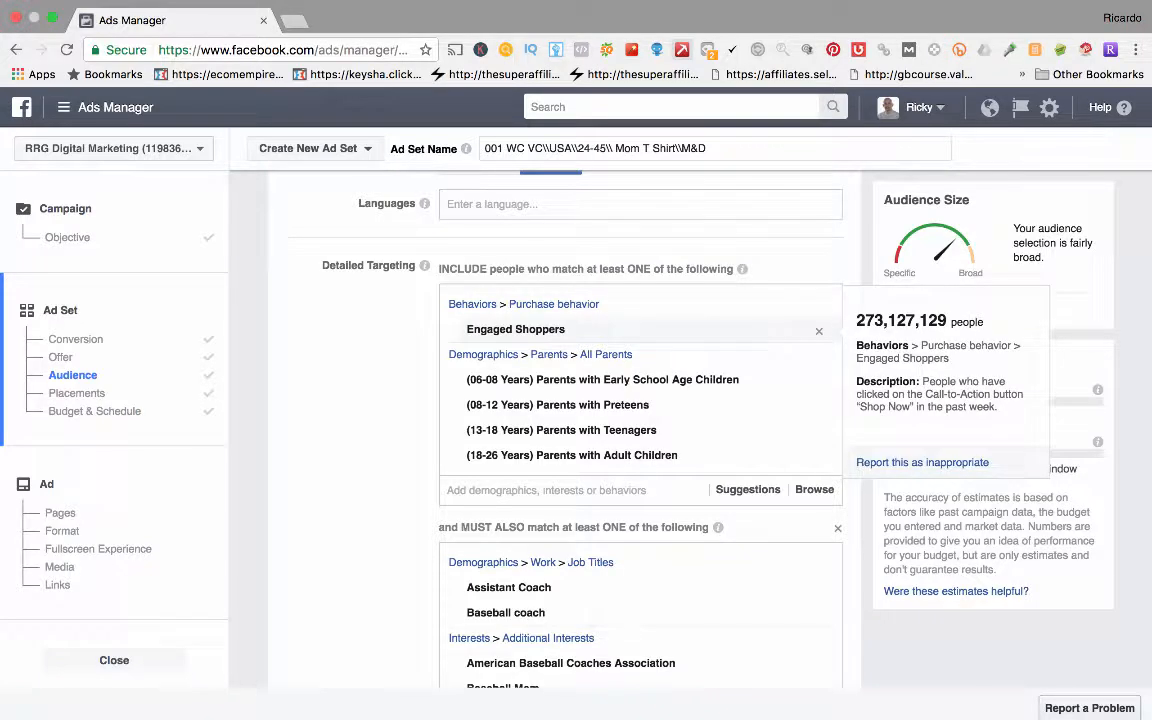
{"action": "left_click_drag", "start_coordinate": [467, 330], "coordinate": [566, 330]}
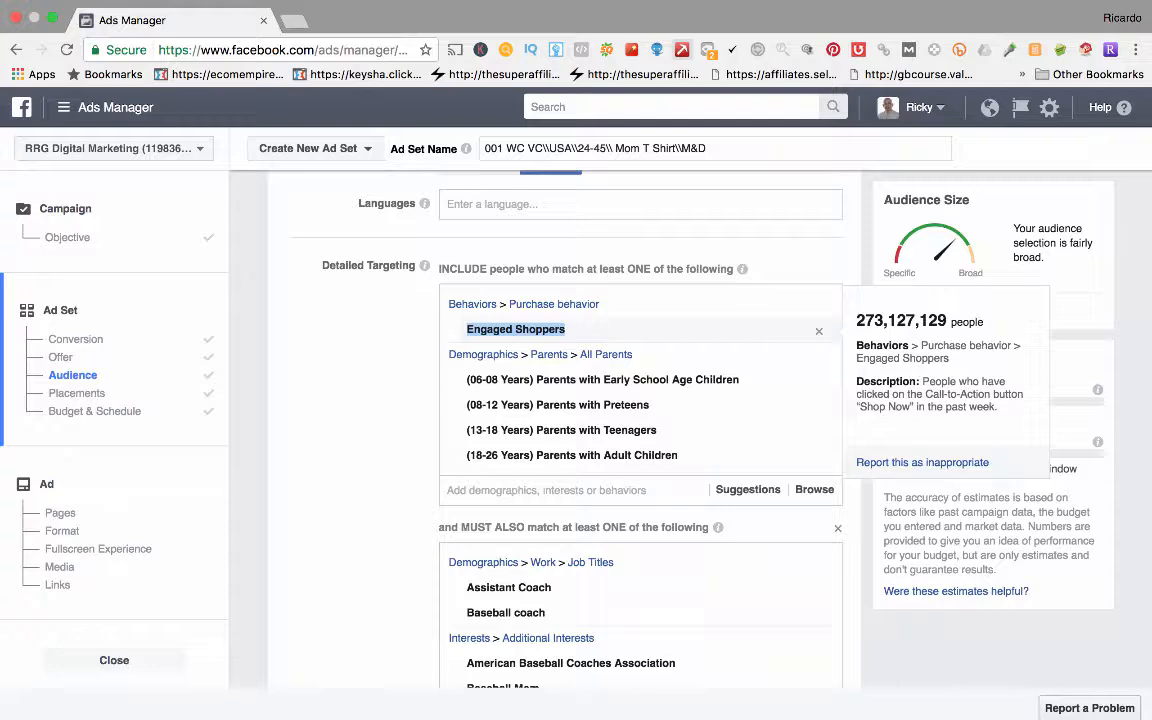
{"action": "left_click", "coordinate": [360, 335]}
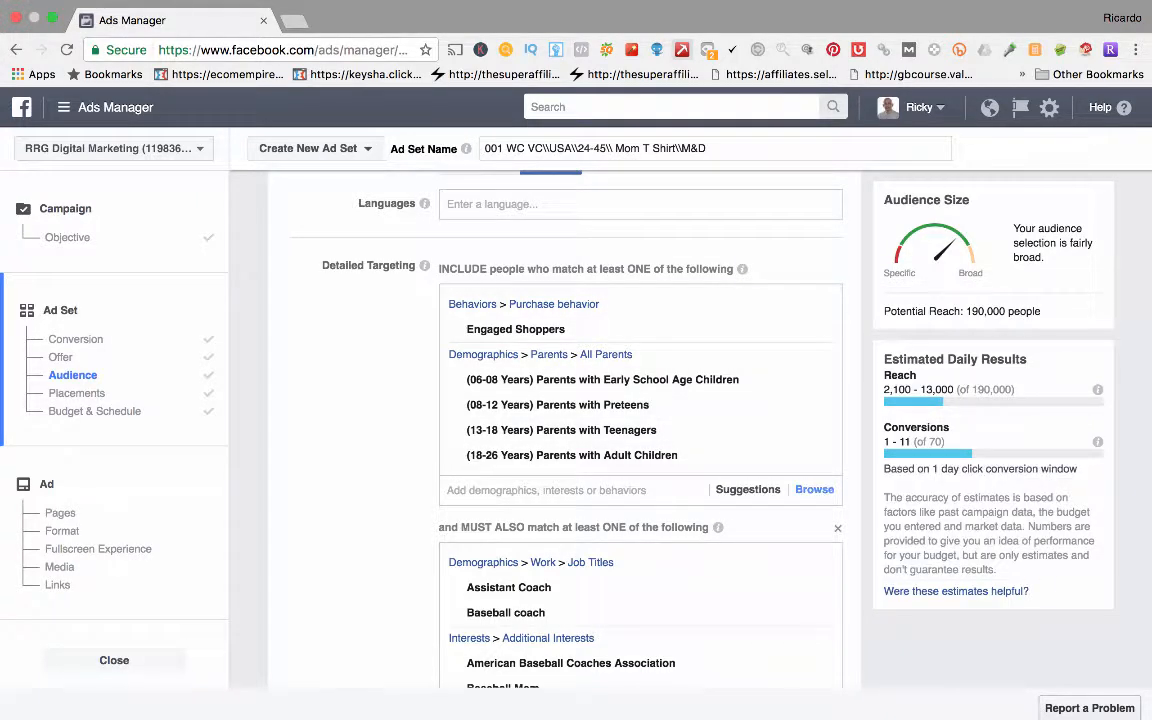
{"action": "left_click", "coordinate": [814, 490]}
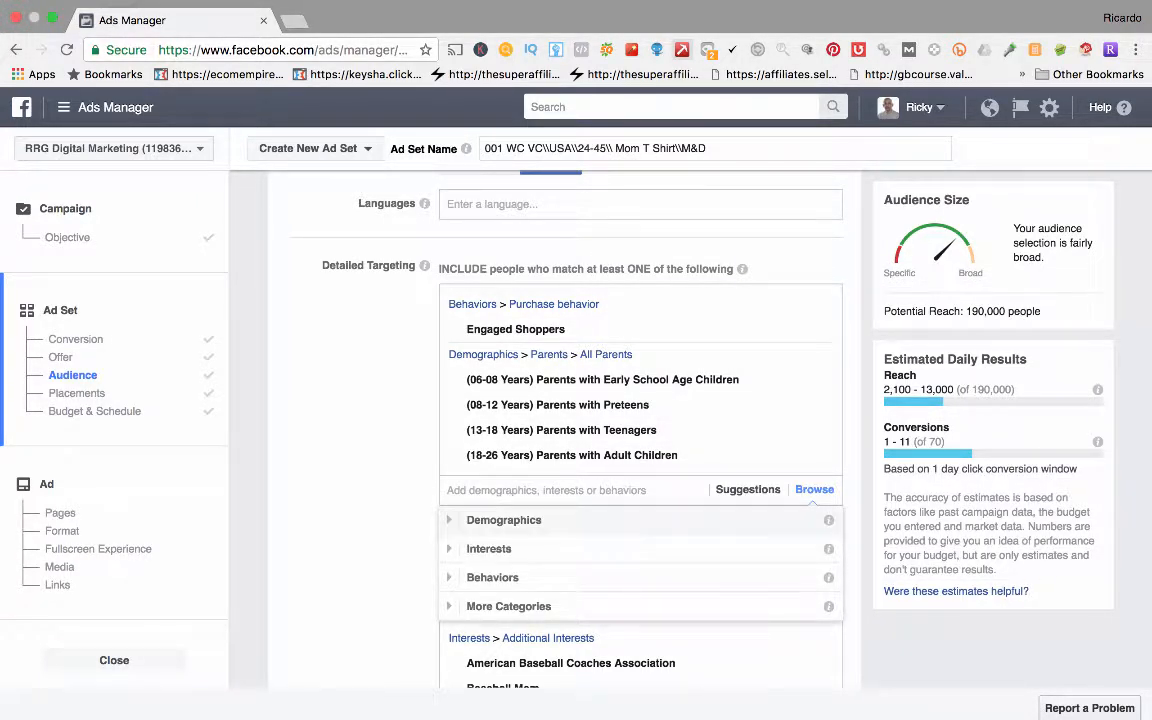
{"action": "scroll", "coordinate": [640, 530], "scroll_direction": "down", "scroll_amount": 1}
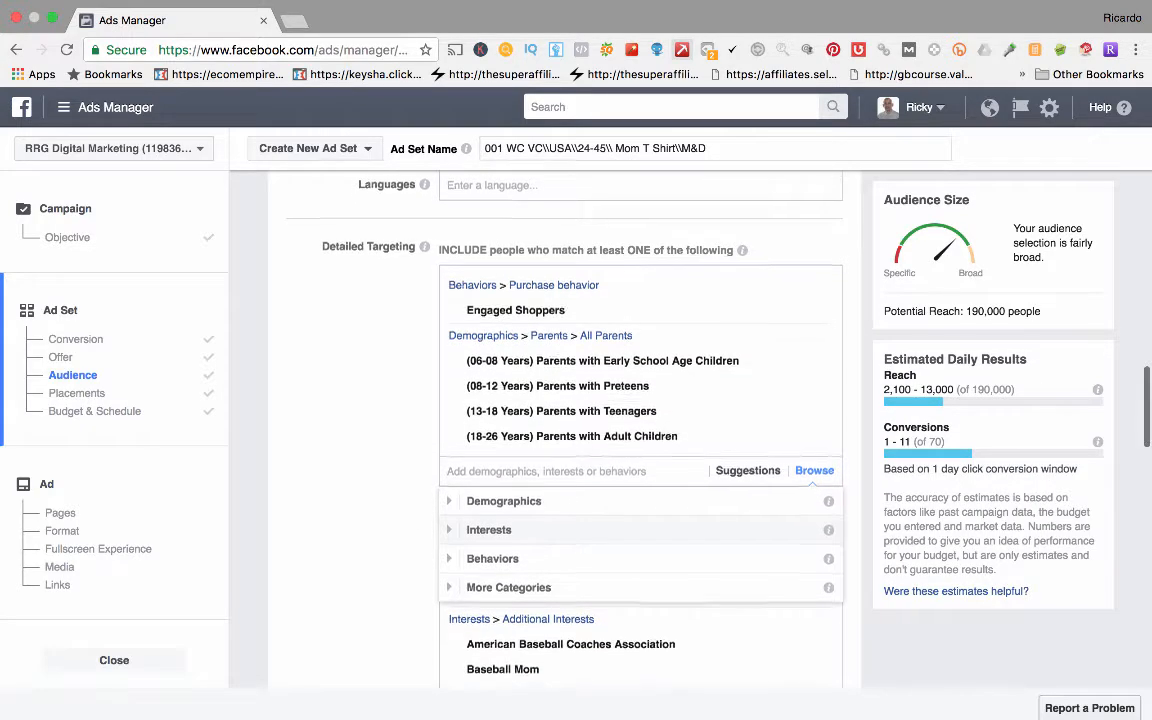
{"action": "scroll", "coordinate": [640, 450], "scroll_direction": "down", "scroll_amount": 2}
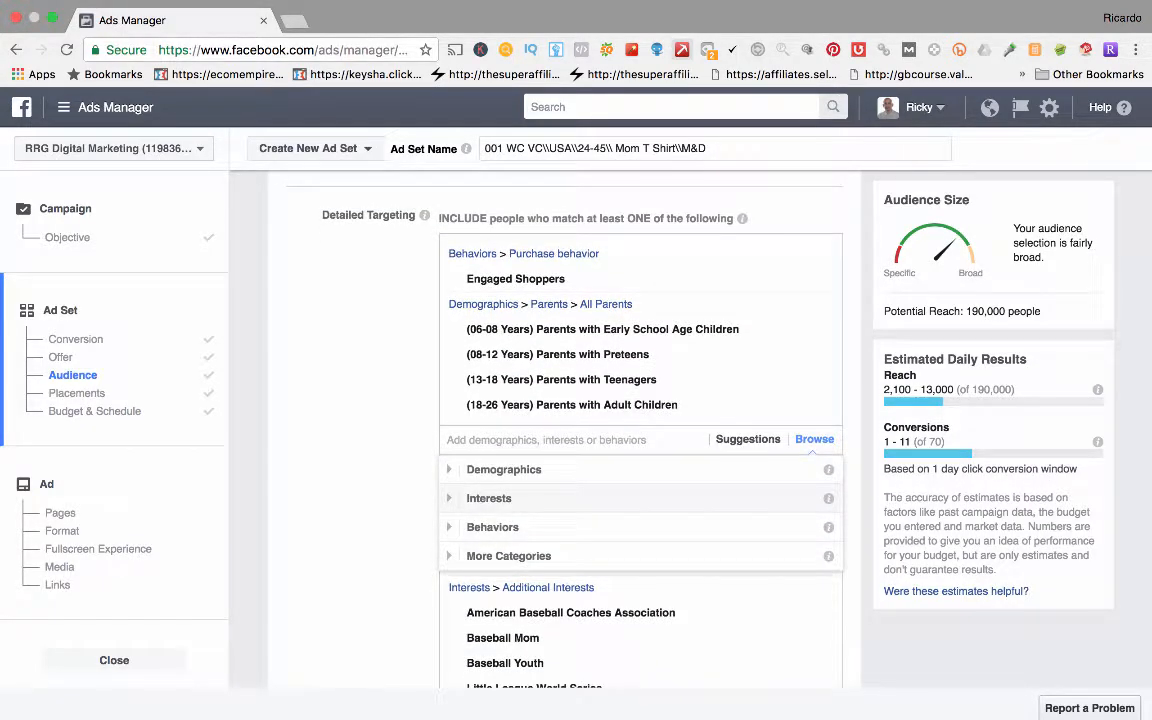
{"action": "left_click", "coordinate": [492, 526]}
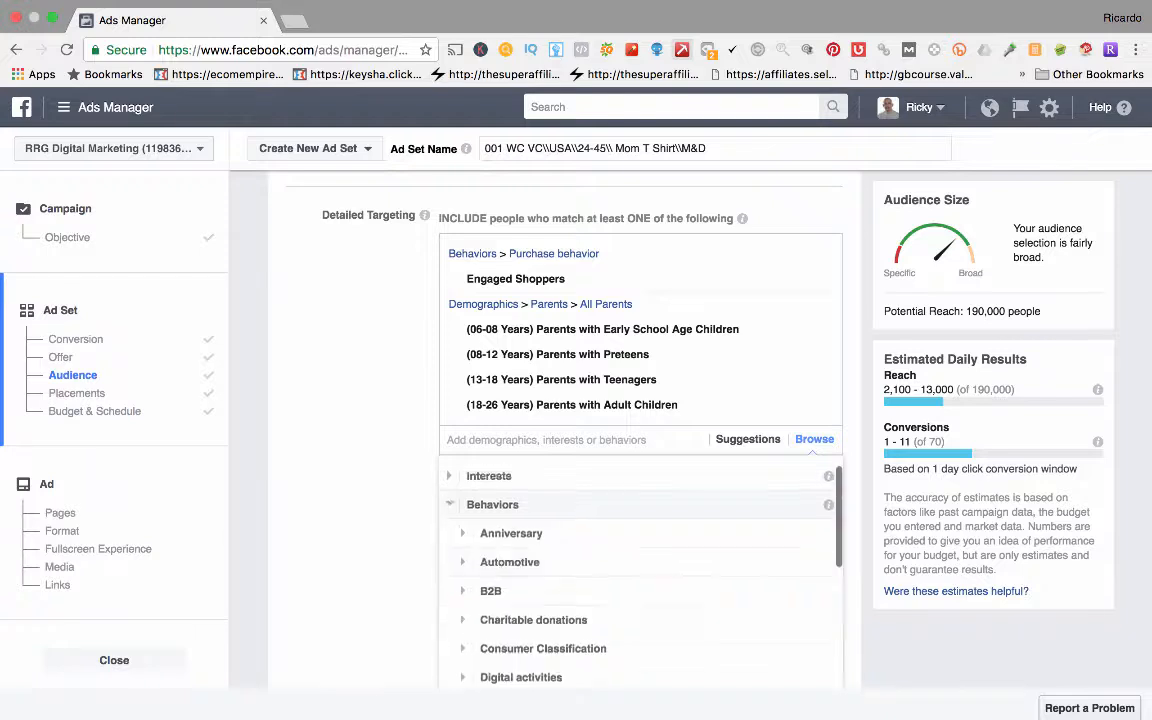
{"action": "scroll", "coordinate": [640, 570], "scroll_direction": "down", "scroll_amount": 5}
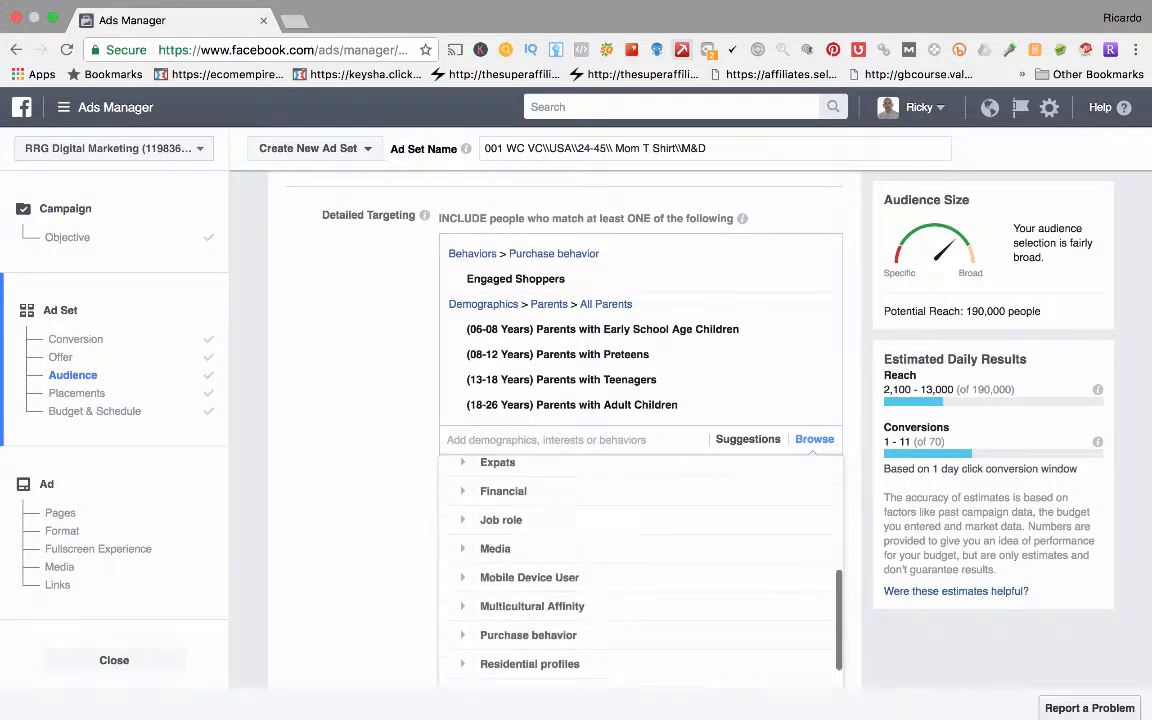
{"action": "scroll", "coordinate": [540, 540], "scroll_direction": "down", "scroll_amount": 2}
{"action": "left_click", "coordinate": [528, 540]}
{"action": "scroll", "coordinate": [528, 535], "scroll_direction": "down", "scroll_amount": 2}
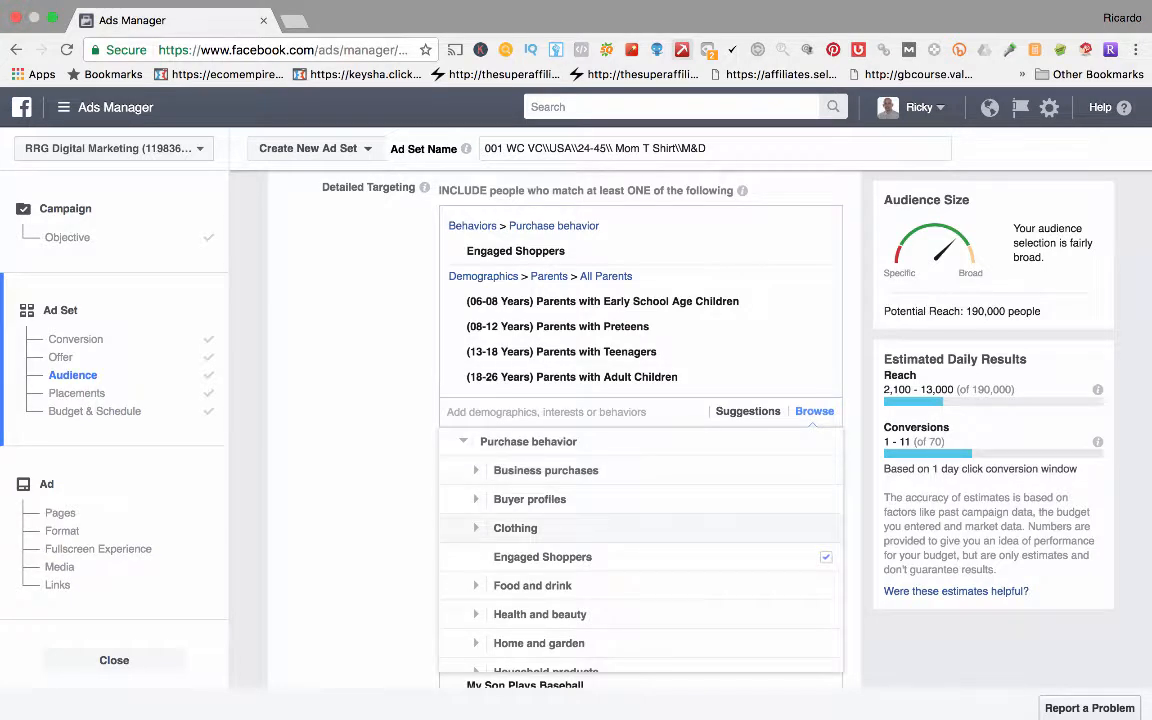
Look through the Behaviors targeting categories, including Purchase behavior and its Subscription services options
{"action": "mouse_move", "coordinate": [543, 557]}
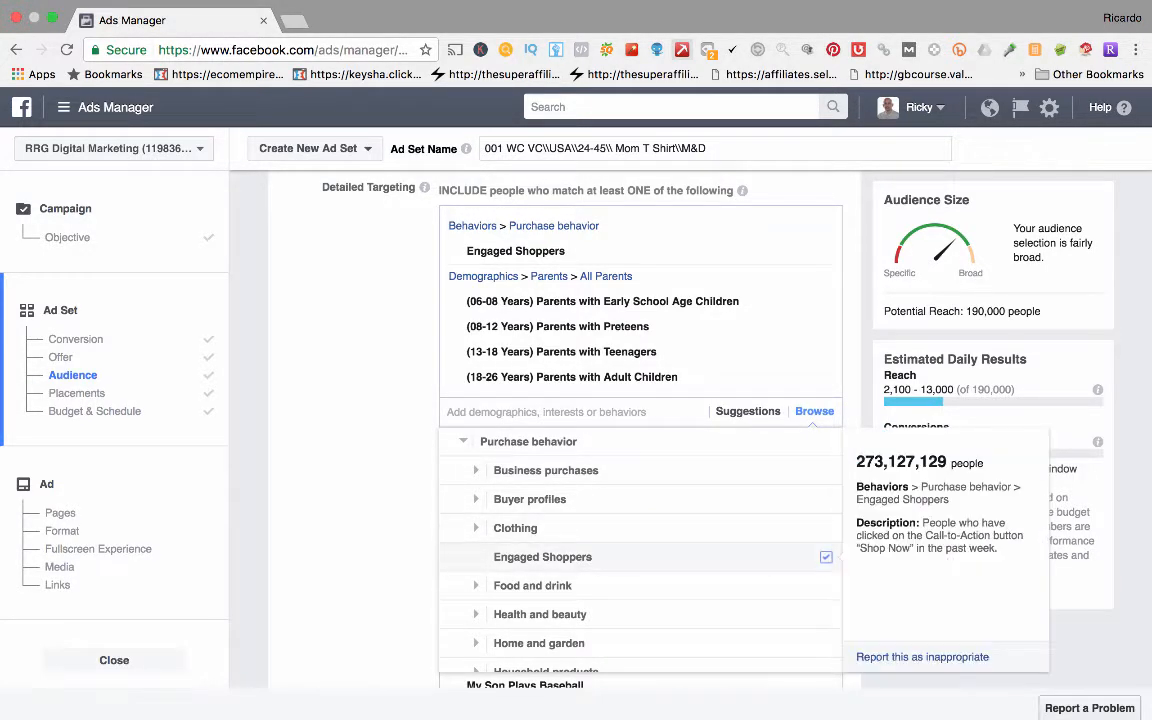
{"action": "scroll", "coordinate": [640, 550], "scroll_direction": "up", "scroll_amount": 4}
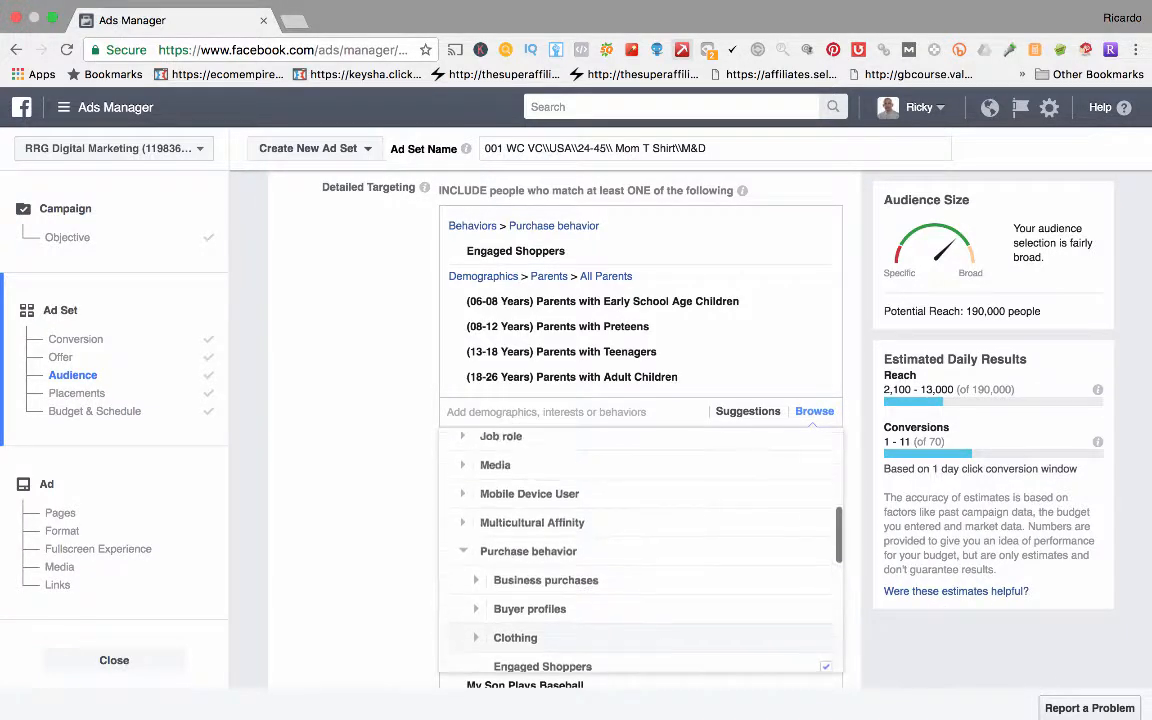
{"action": "scroll", "coordinate": [640, 550], "scroll_direction": "up", "scroll_amount": 6}
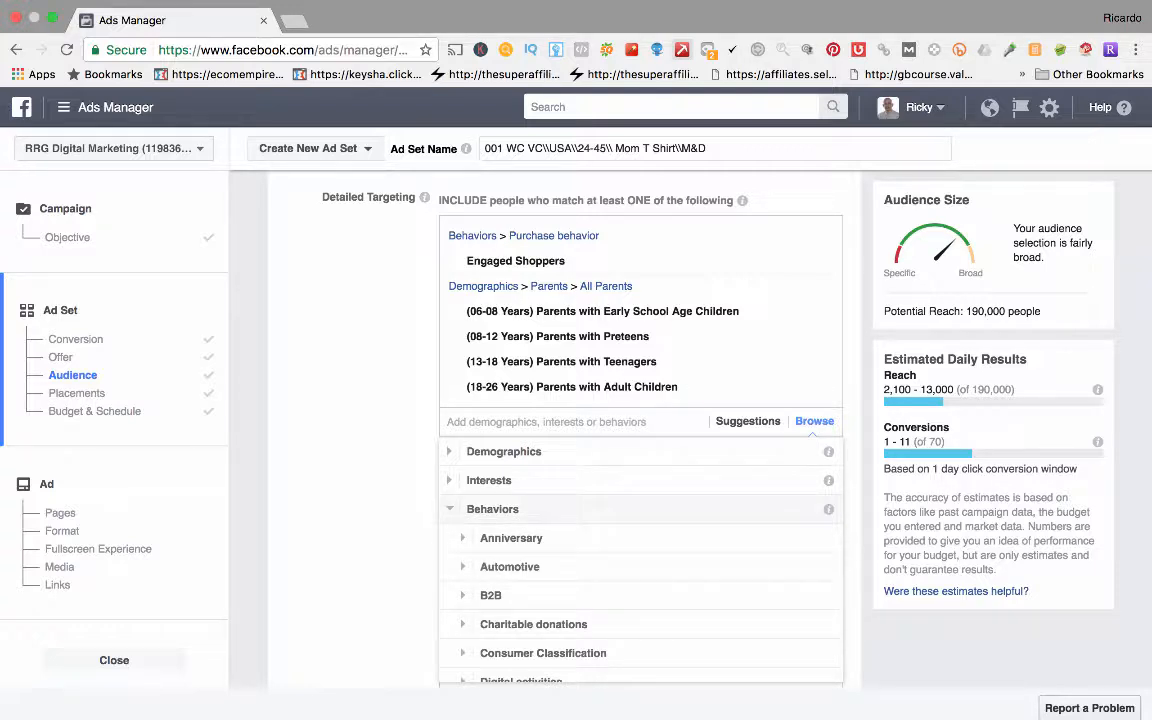
{"action": "scroll", "coordinate": [640, 560], "scroll_direction": "down", "scroll_amount": 3}
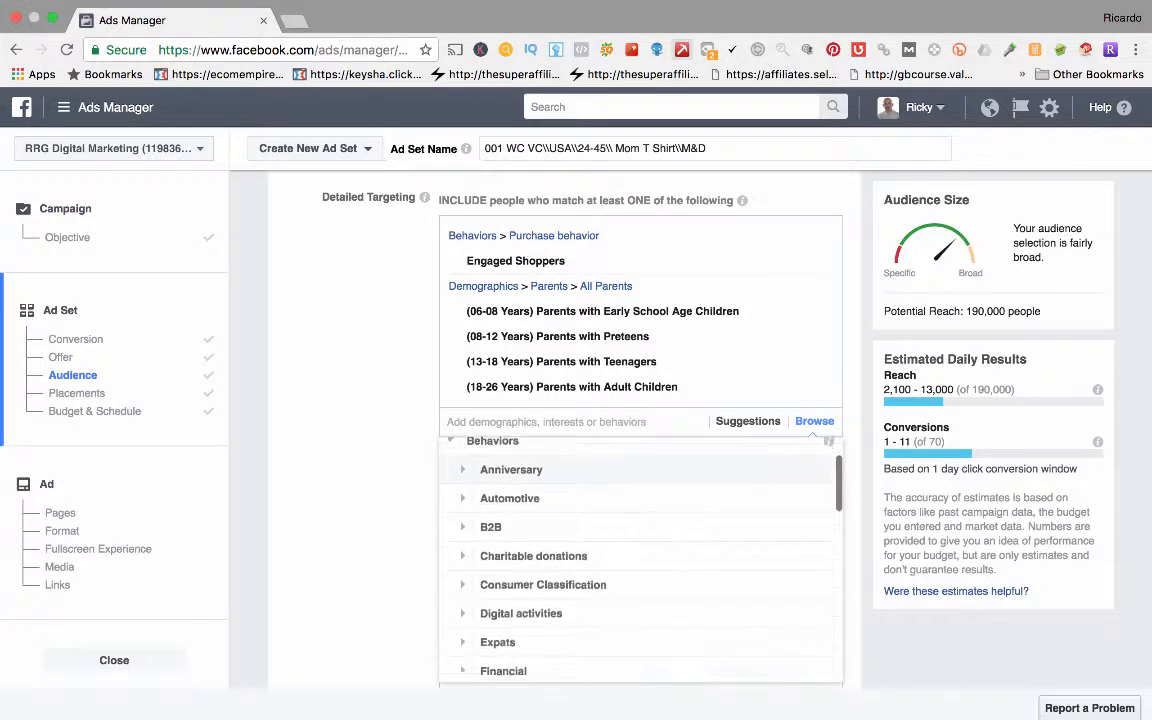
{"action": "scroll", "coordinate": [640, 560], "scroll_direction": "down", "scroll_amount": 5}
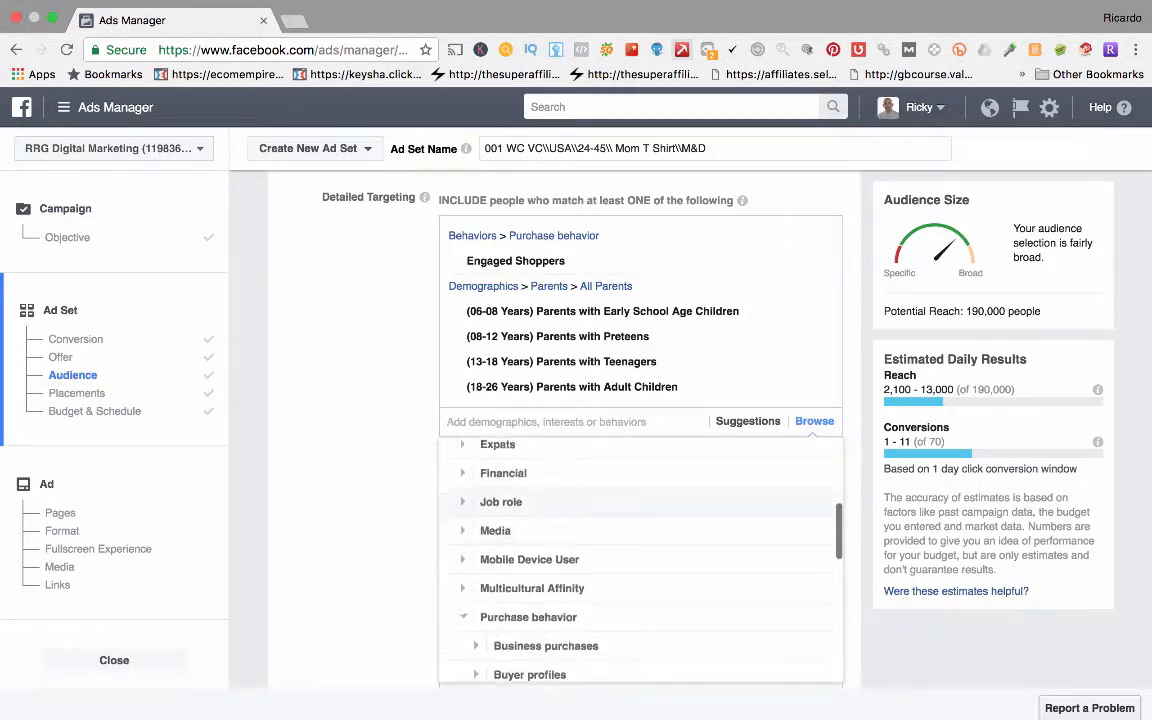
{"action": "scroll", "coordinate": [640, 494], "scroll_direction": "down", "scroll_amount": 4}
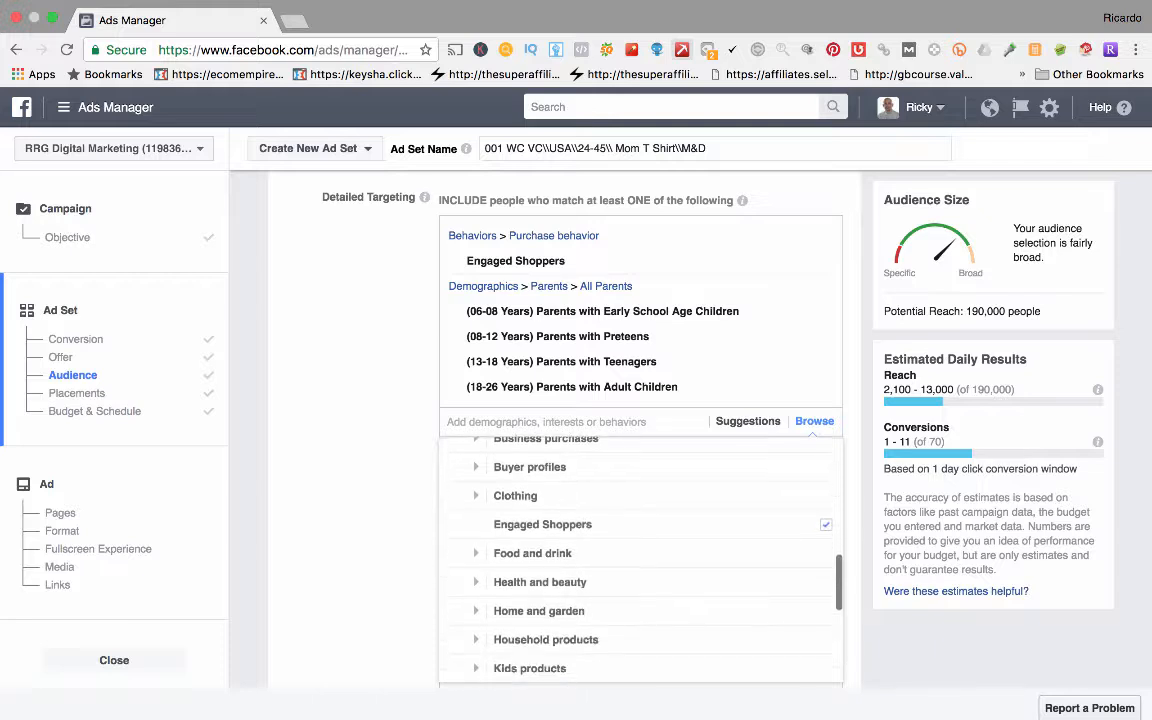
{"action": "scroll", "coordinate": [640, 560], "scroll_direction": "down", "scroll_amount": 6}
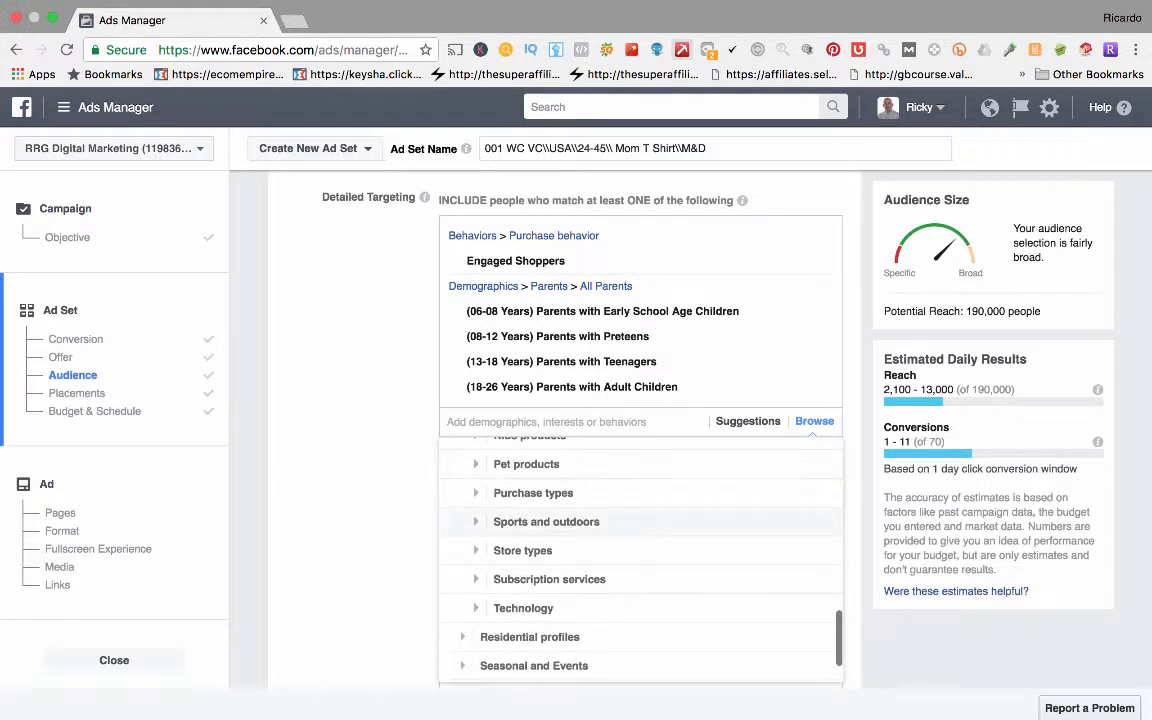
{"action": "left_click", "coordinate": [549, 579]}
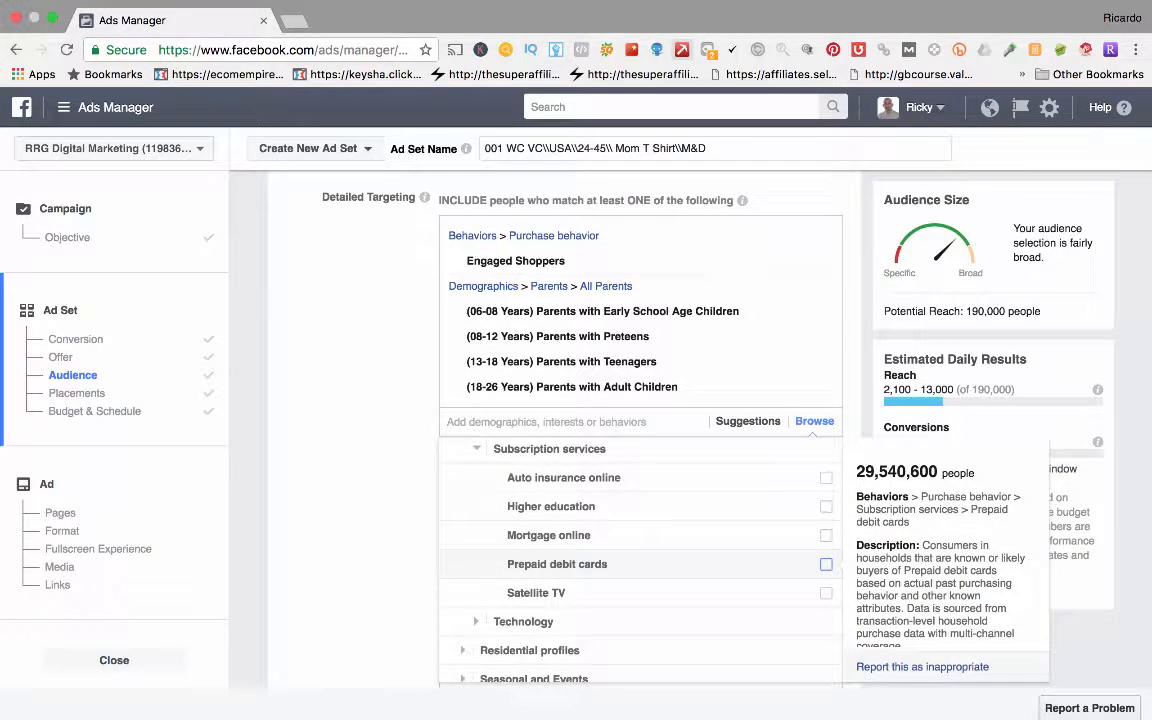
{"action": "scroll", "coordinate": [735, 563], "scroll_direction": "down", "scroll_amount": 2}
Collapse the Behaviors category and close the detailed targeting category list
{"action": "scroll", "coordinate": [735, 563], "scroll_direction": "up", "scroll_amount": 4}
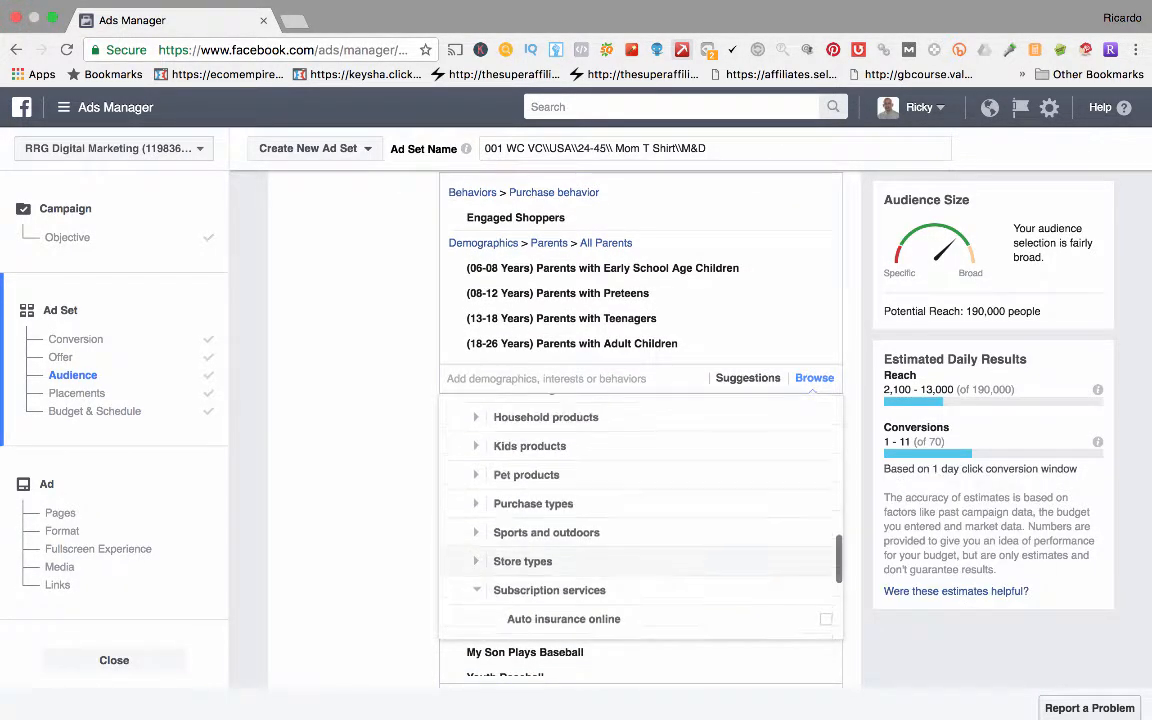
{"action": "scroll", "coordinate": [640, 515], "scroll_direction": "up", "scroll_amount": 5}
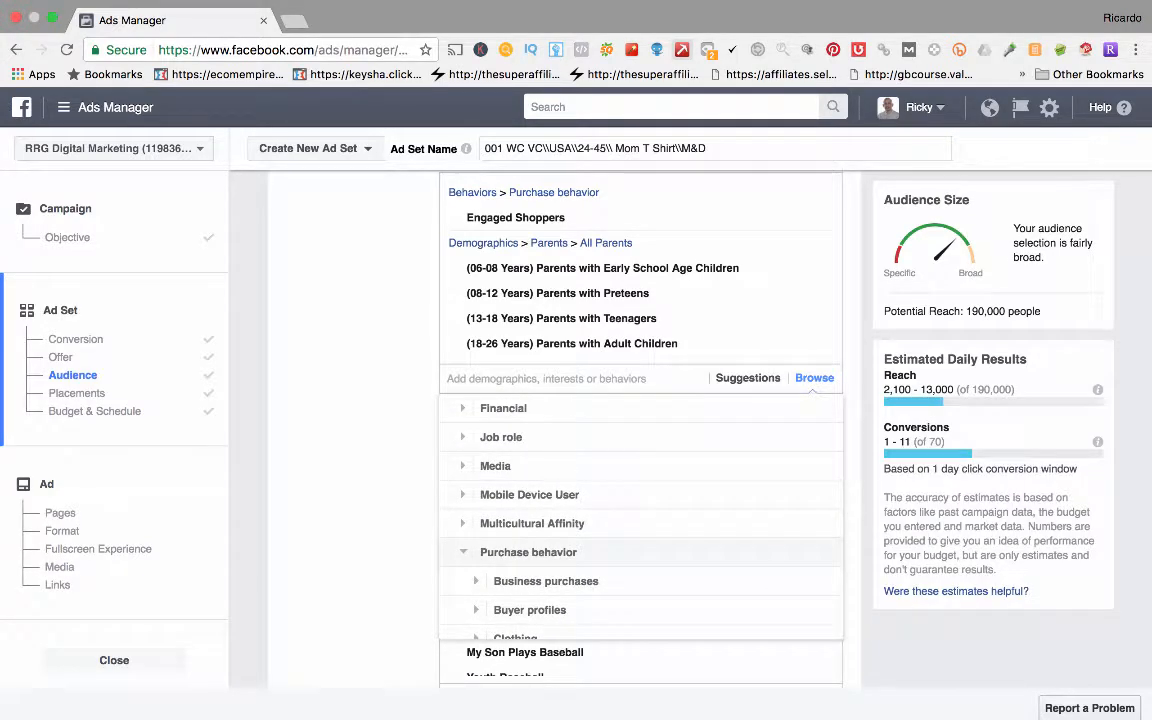
{"action": "scroll", "coordinate": [640, 515], "scroll_direction": "up", "scroll_amount": 5}
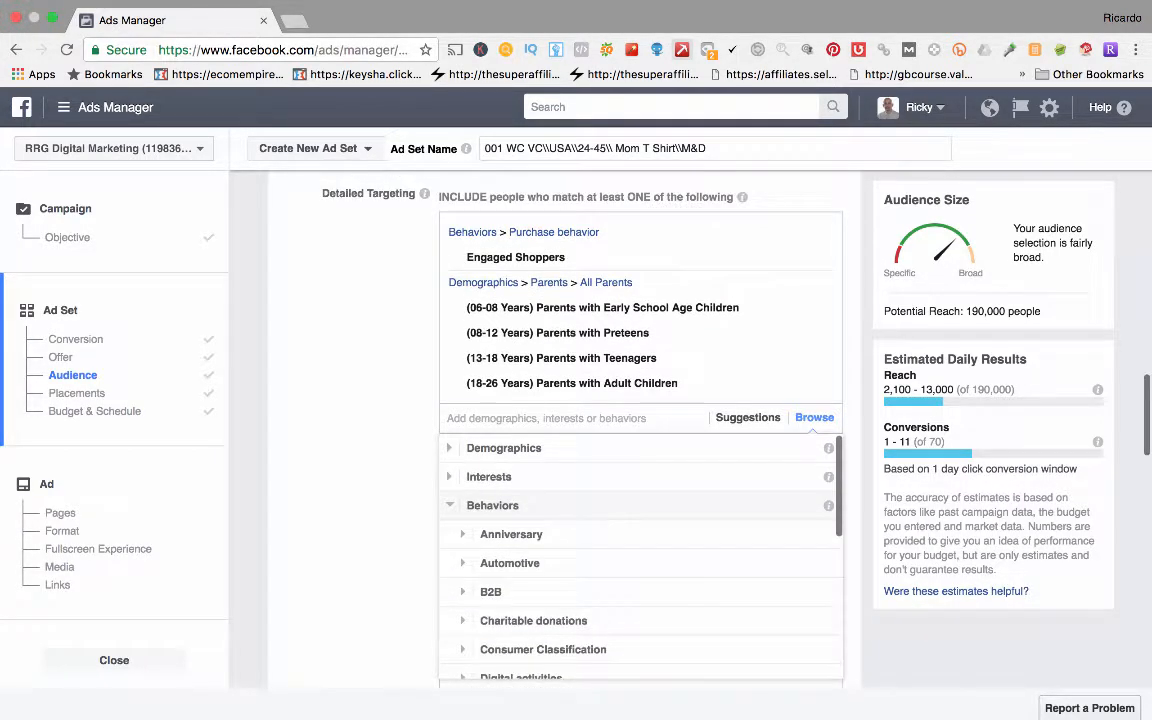
{"action": "left_click", "coordinate": [492, 505]}
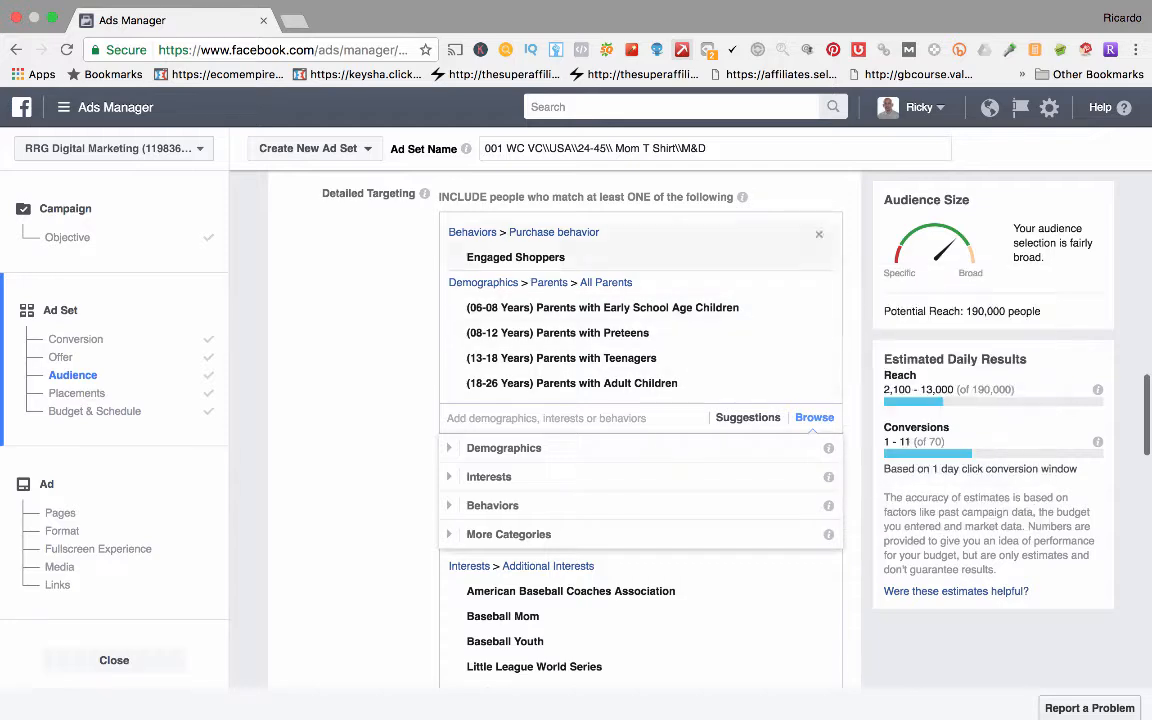
{"action": "left_click", "coordinate": [737, 205]}
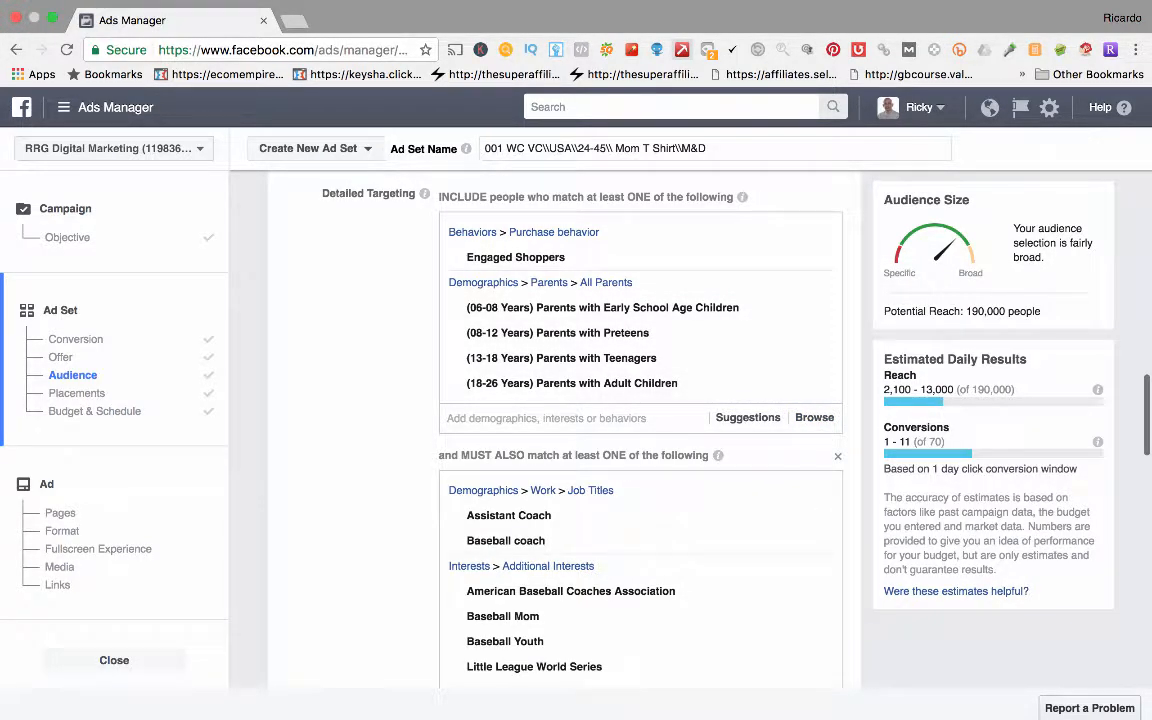
Check the audience's potential reach against the parent age groups and the baseball-related must-also-match group
{"action": "left_click_drag", "start_coordinate": [972, 312], "coordinate": [987, 312]}
{"action": "left_click", "coordinate": [984, 312]}
{"action": "left_click_drag", "start_coordinate": [1005, 312], "coordinate": [967, 312]}
{"action": "scroll", "coordinate": [640, 420], "scroll_direction": "down", "scroll_amount": 1}
{"action": "scroll", "coordinate": [640, 420], "scroll_direction": "down", "scroll_amount": 3}
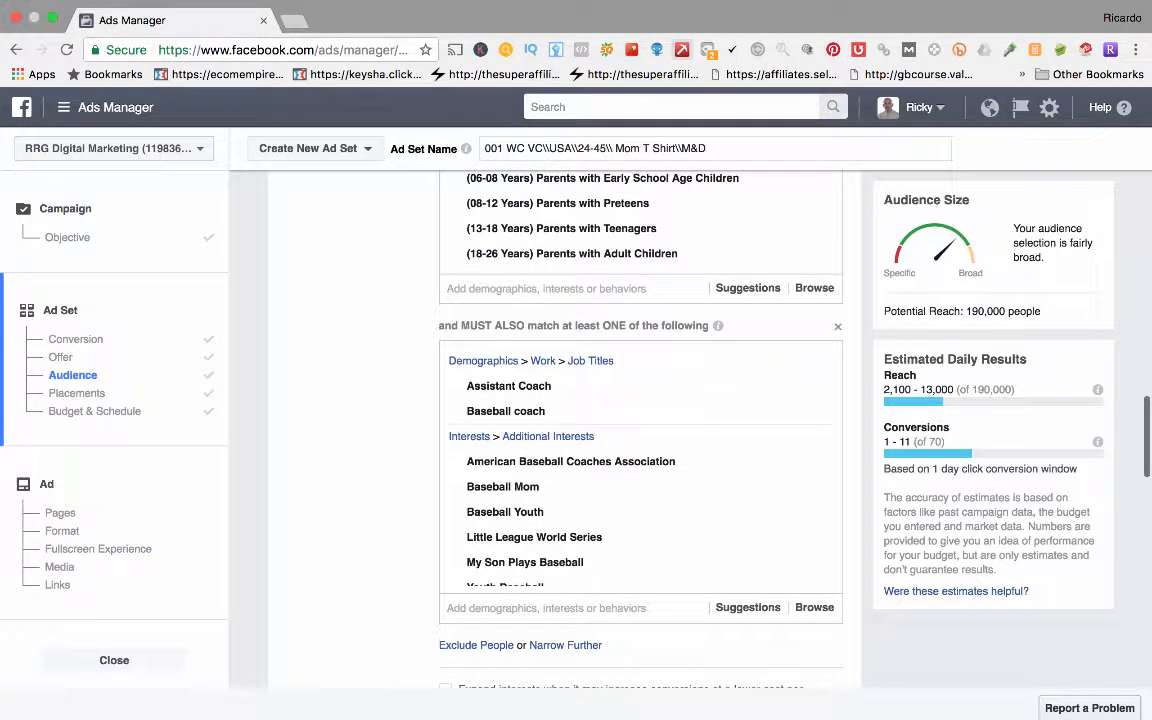
{"action": "scroll", "coordinate": [640, 420], "scroll_direction": "up", "scroll_amount": 3}
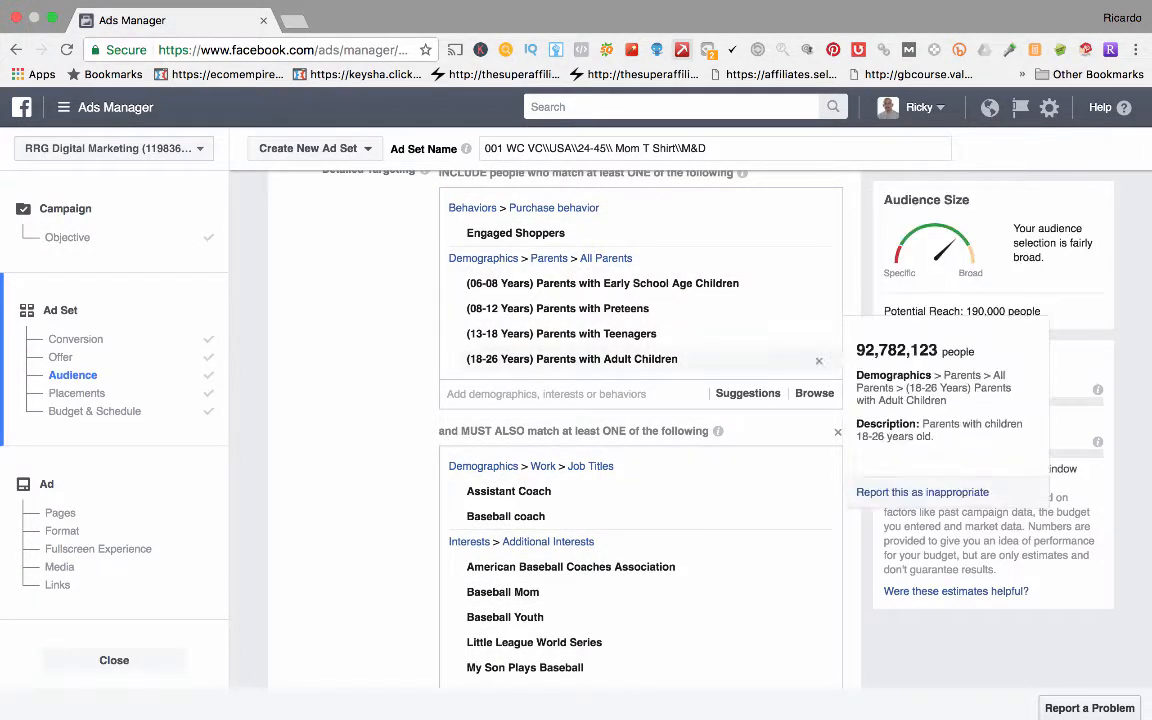
{"action": "scroll", "coordinate": [640, 306], "scroll_direction": "down", "scroll_amount": 1}
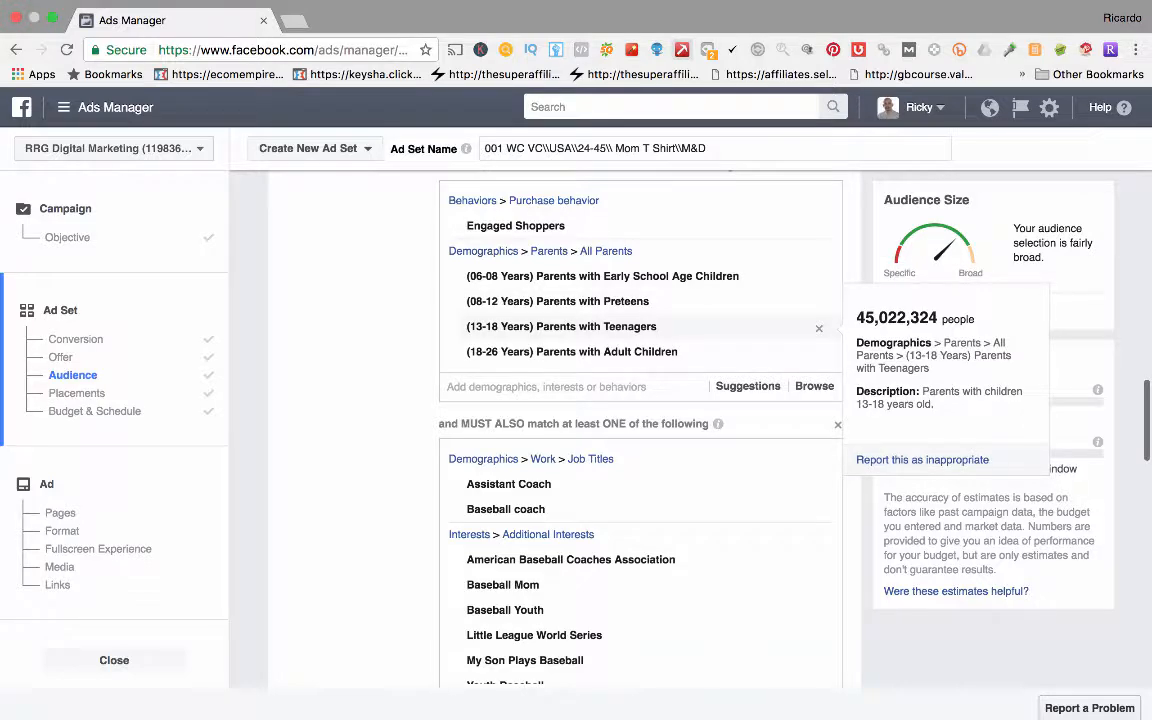
{"action": "scroll", "coordinate": [640, 430], "scroll_direction": "down", "scroll_amount": 3}
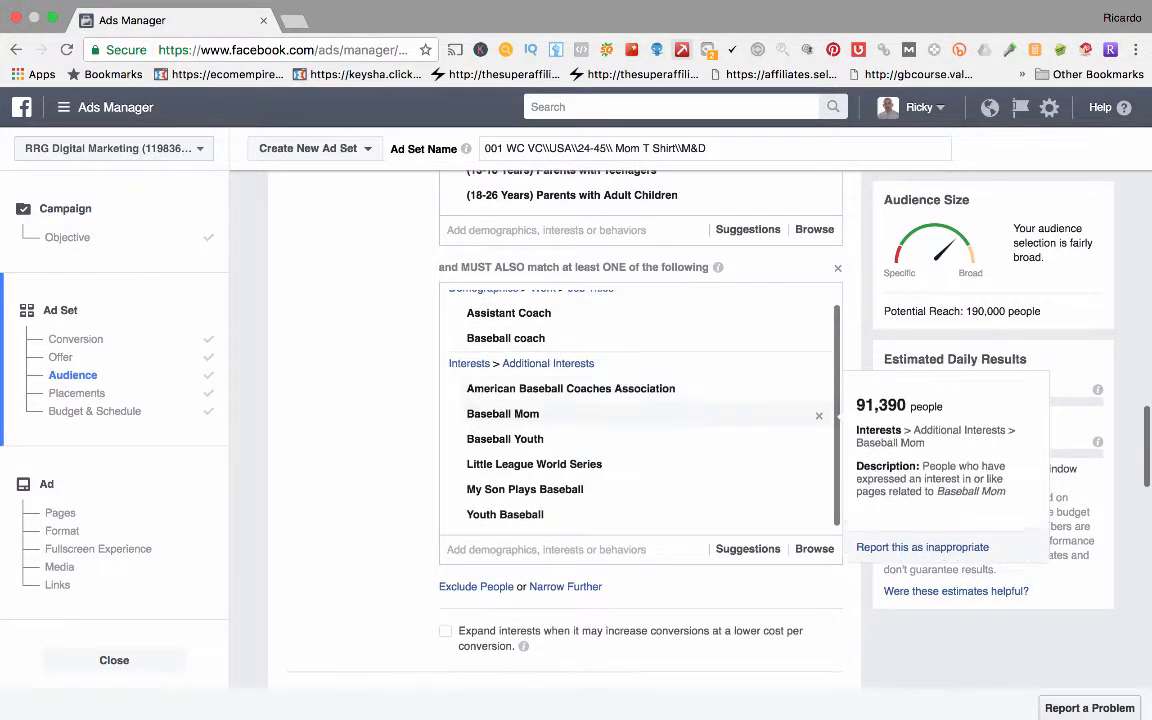
{"action": "scroll", "coordinate": [640, 480], "scroll_direction": "down", "scroll_amount": 1}
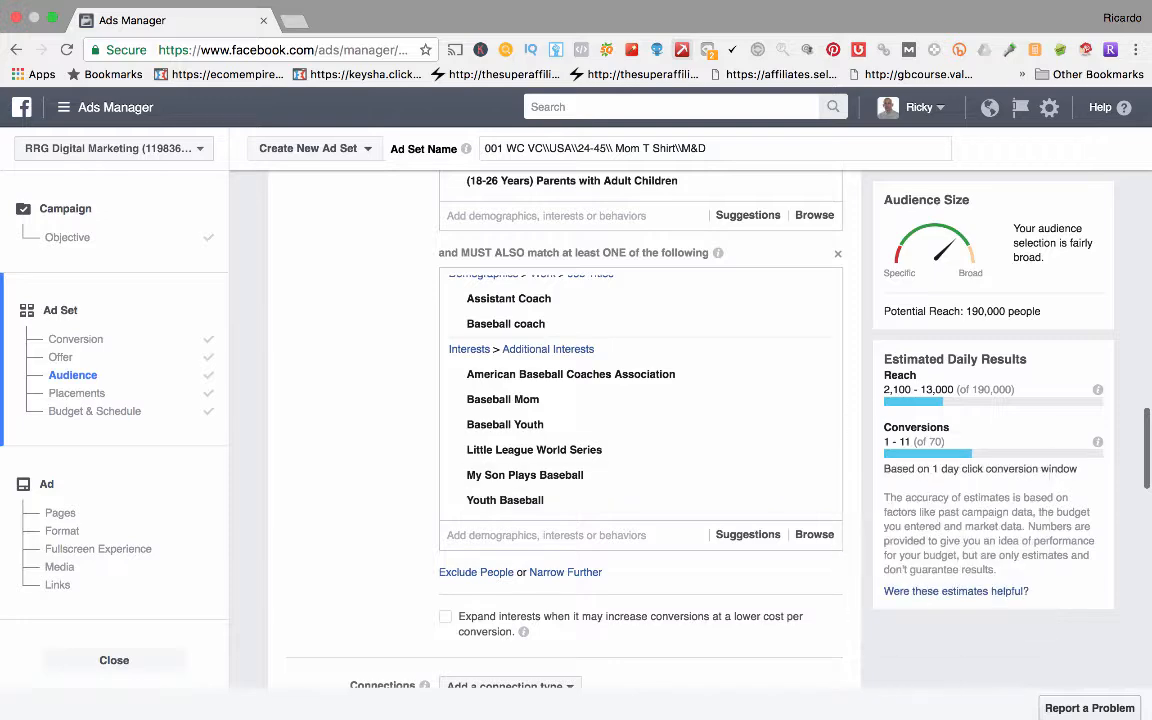
Examine the descriptions and sizes of the baseball interests in the must-also-match group, from American Baseball Coaches Association to Youth Baseball
{"action": "scroll", "coordinate": [640, 480], "scroll_direction": "up", "scroll_amount": 3}
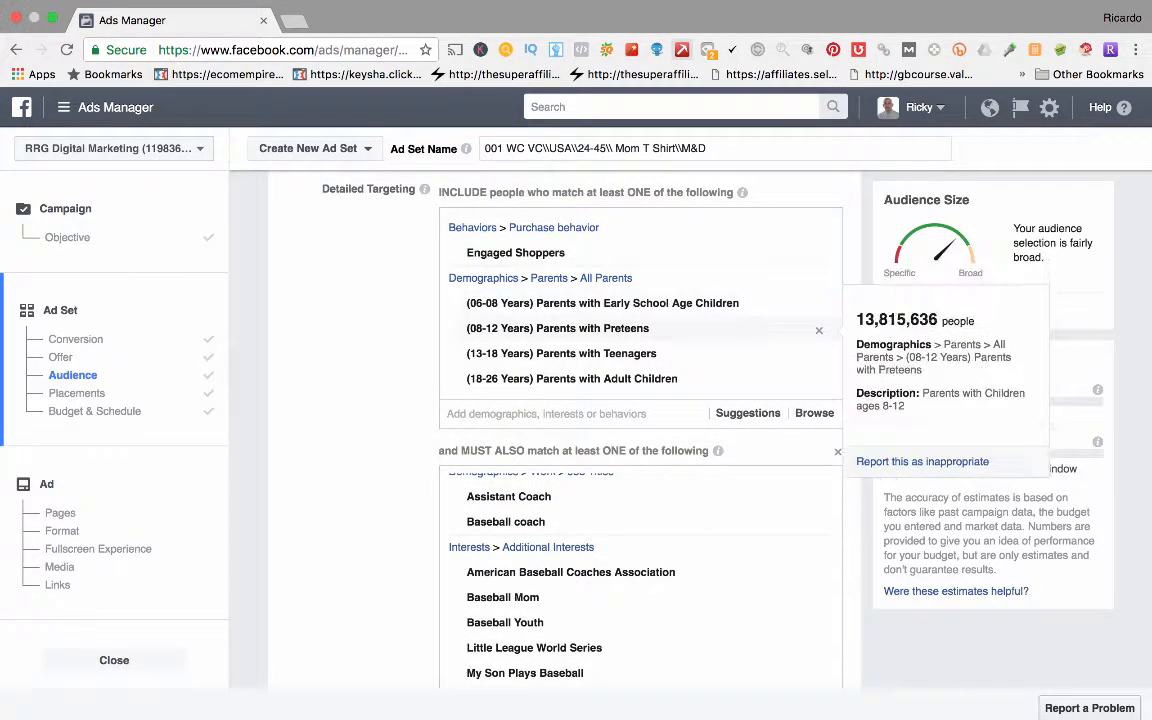
{"action": "scroll", "coordinate": [700, 330], "scroll_direction": "down", "scroll_amount": 2}
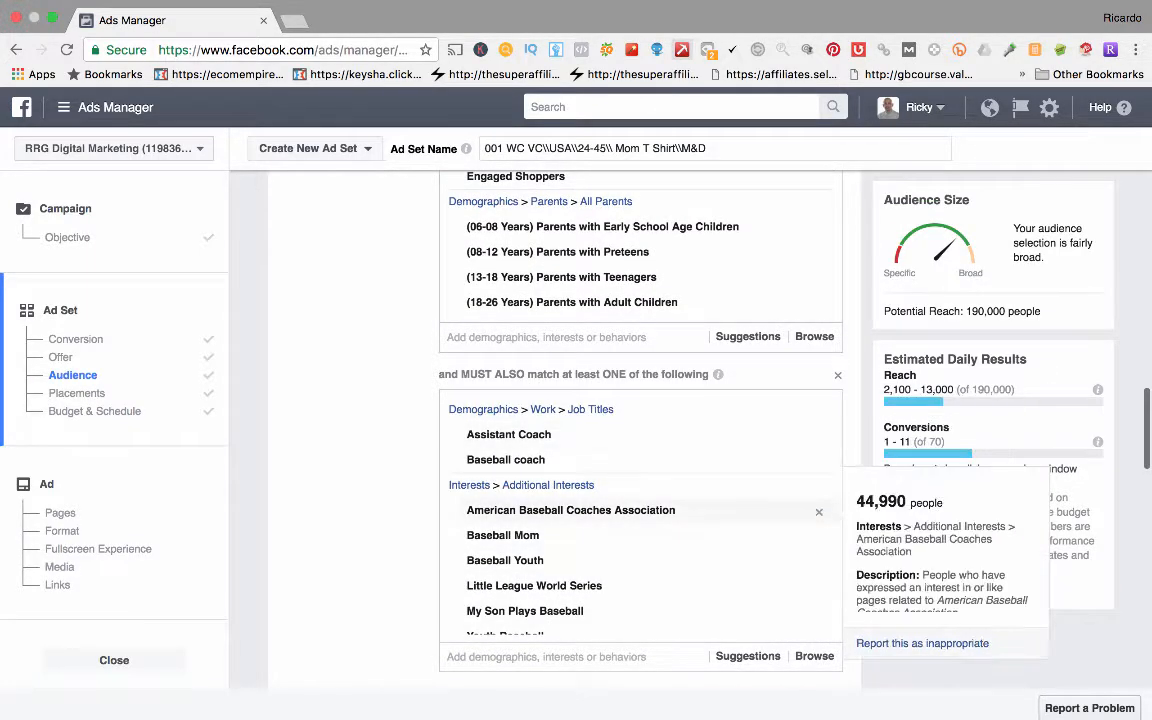
{"action": "scroll", "coordinate": [640, 510], "scroll_direction": "down", "scroll_amount": 1}
{"action": "scroll", "coordinate": [640, 520], "scroll_direction": "down", "scroll_amount": 1}
{"action": "scroll", "coordinate": [640, 520], "scroll_direction": "up", "scroll_amount": 1}
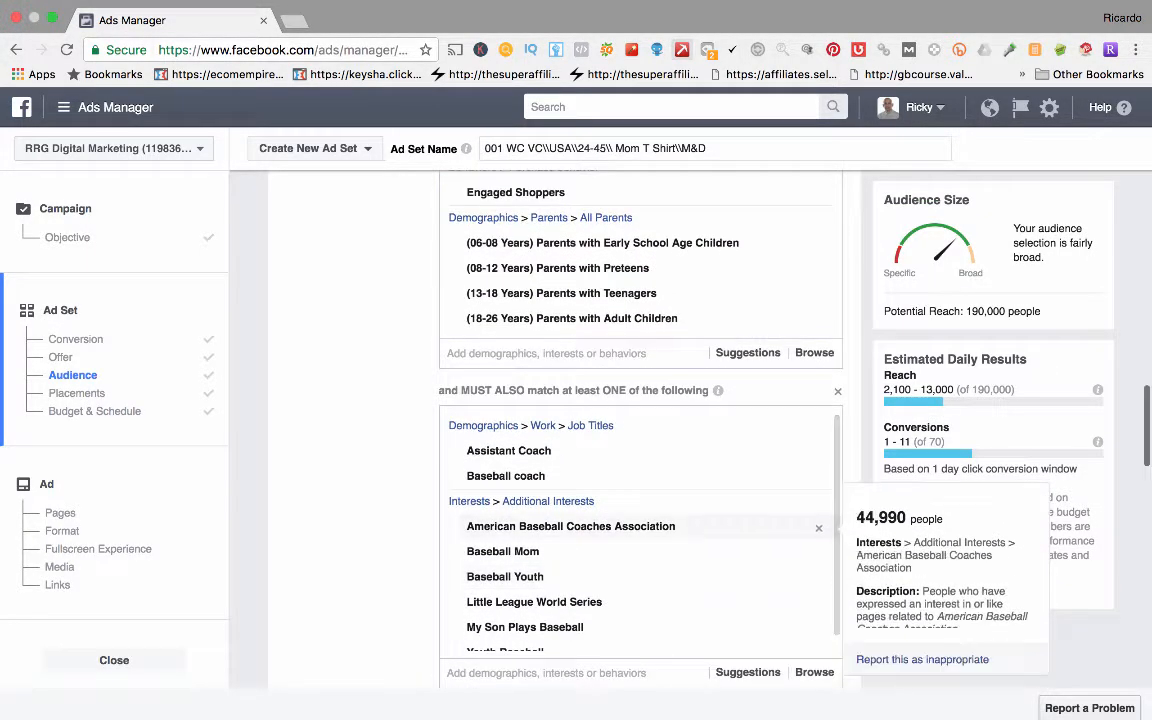
{"action": "scroll", "coordinate": [640, 520], "scroll_direction": "down", "scroll_amount": 1}
{"action": "scroll", "coordinate": [640, 500], "scroll_direction": "down", "scroll_amount": 1}
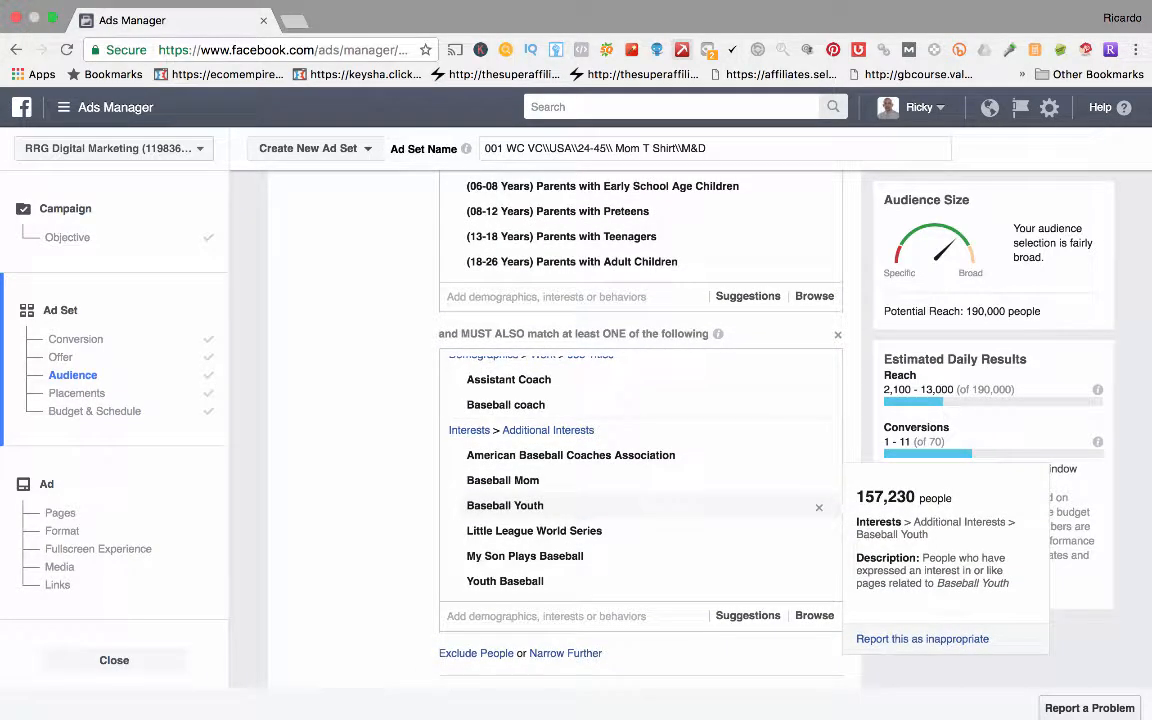
{"action": "scroll", "coordinate": [640, 500], "scroll_direction": "down", "scroll_amount": 1}
{"action": "scroll", "coordinate": [640, 510], "scroll_direction": "down", "scroll_amount": 1}
{"action": "scroll", "coordinate": [640, 510], "scroll_direction": "down", "scroll_amount": 1}
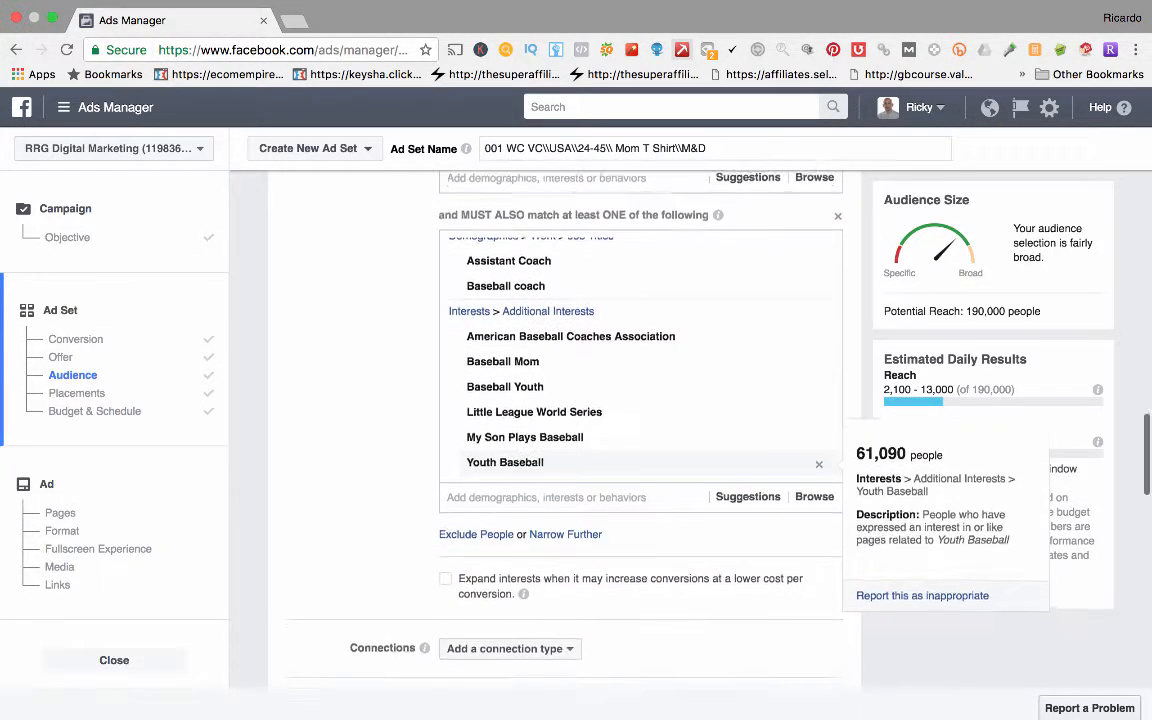
{"action": "scroll", "coordinate": [640, 510], "scroll_direction": "up", "scroll_amount": 2}
{"action": "scroll", "coordinate": [640, 508], "scroll_direction": "down", "scroll_amount": 1}
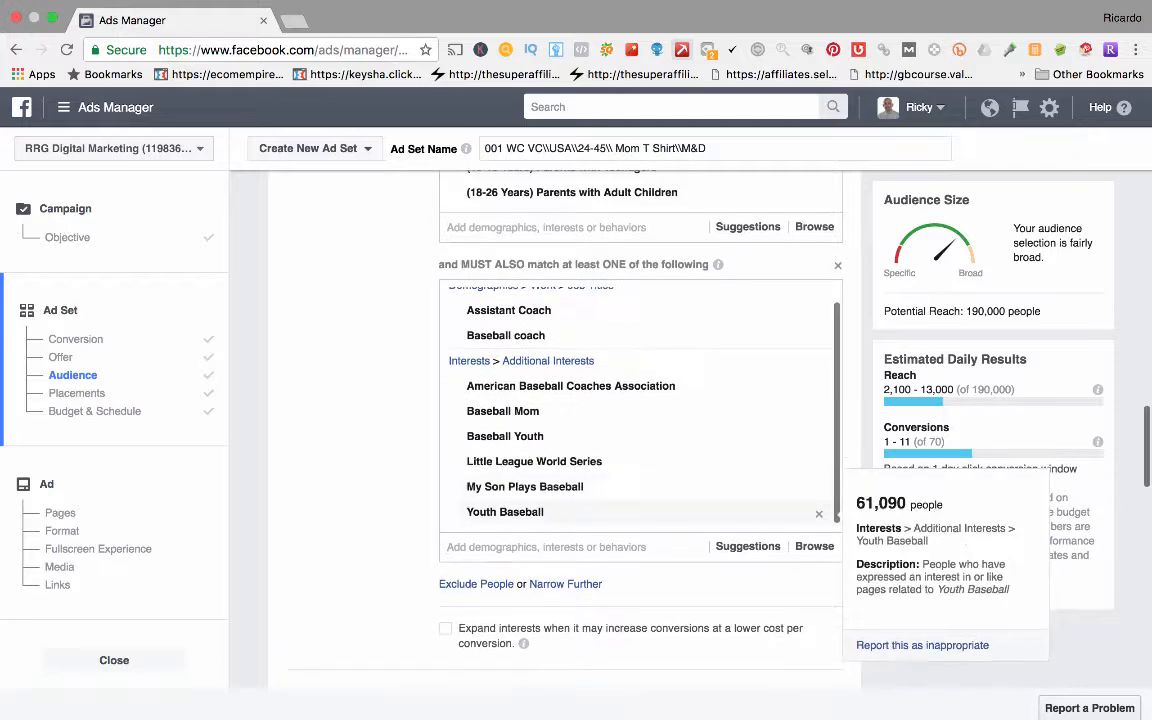
{"action": "scroll", "coordinate": [640, 460], "scroll_direction": "down", "scroll_amount": 1}
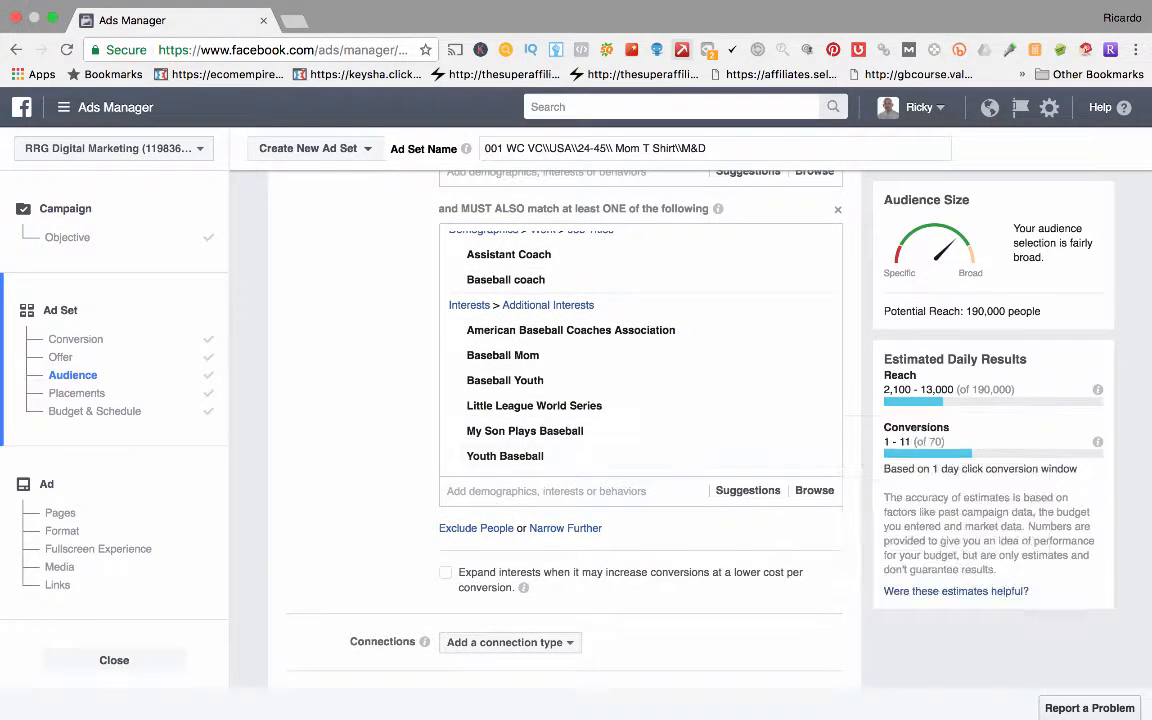
Switch interest expansion for lower-cost conversions on and off to compare the potential reach, leaving it off
{"action": "left_click", "coordinate": [445, 572]}
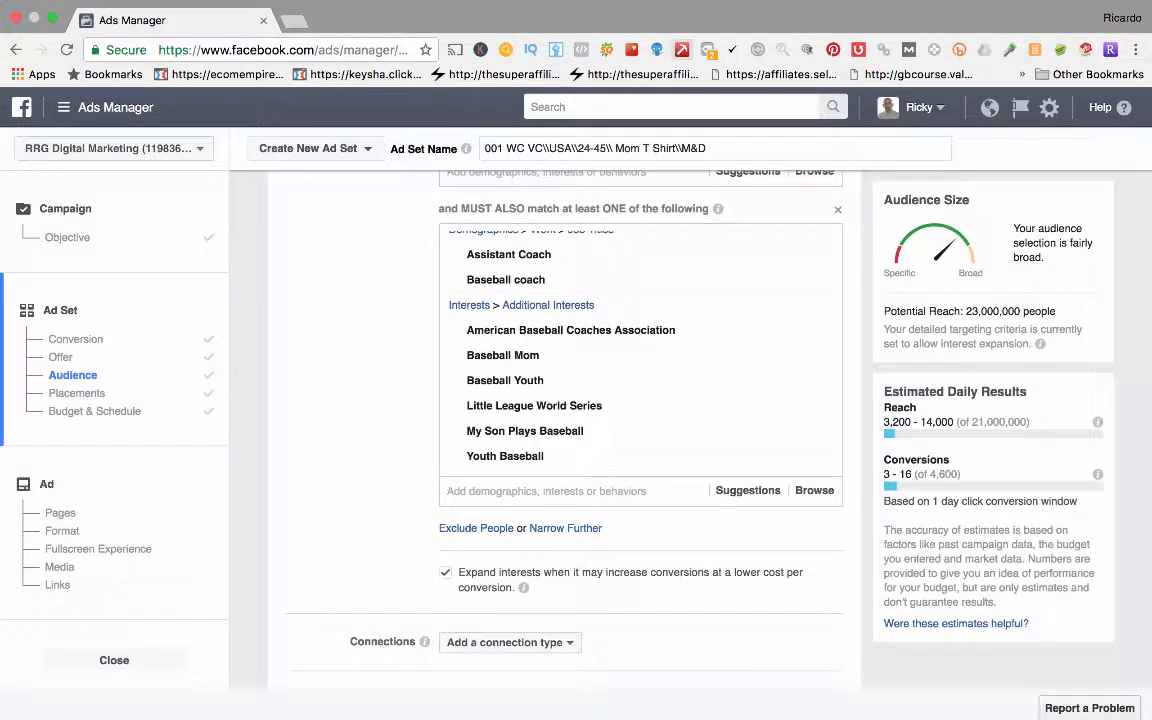
{"action": "left_click_drag", "start_coordinate": [966, 311], "coordinate": [1020, 311]}
{"action": "left_click", "coordinate": [445, 572]}
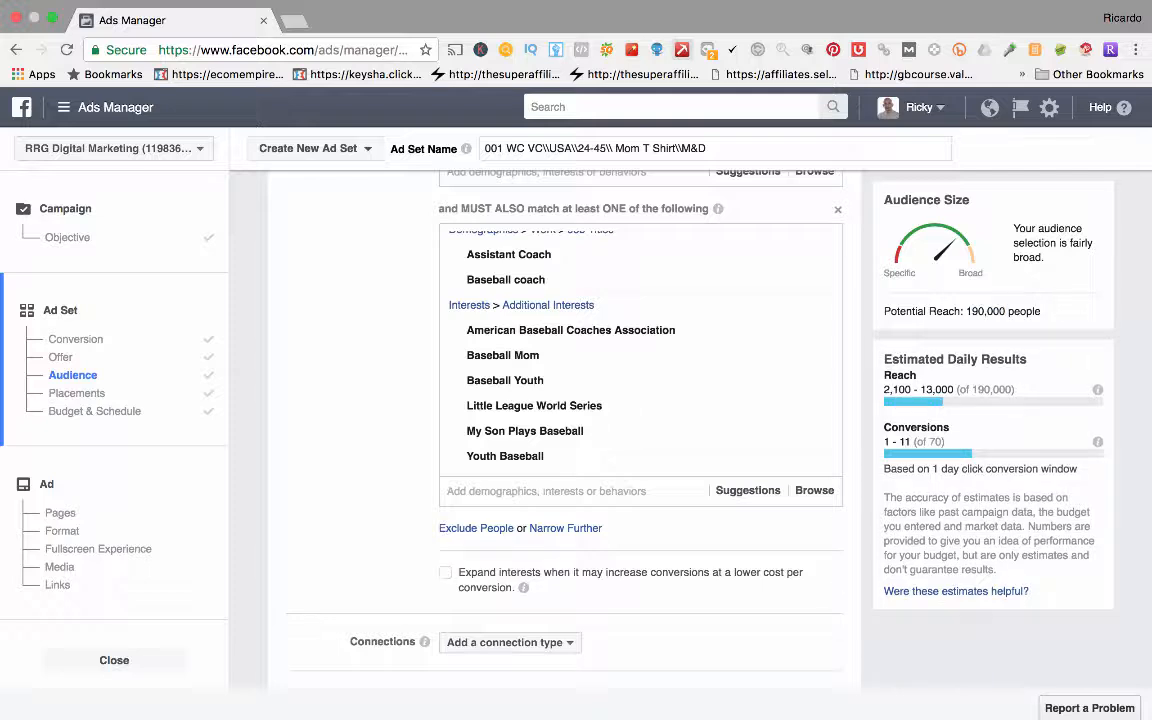
{"action": "left_click_drag", "start_coordinate": [966, 311], "coordinate": [1004, 311]}
{"action": "left_click", "coordinate": [445, 572]}
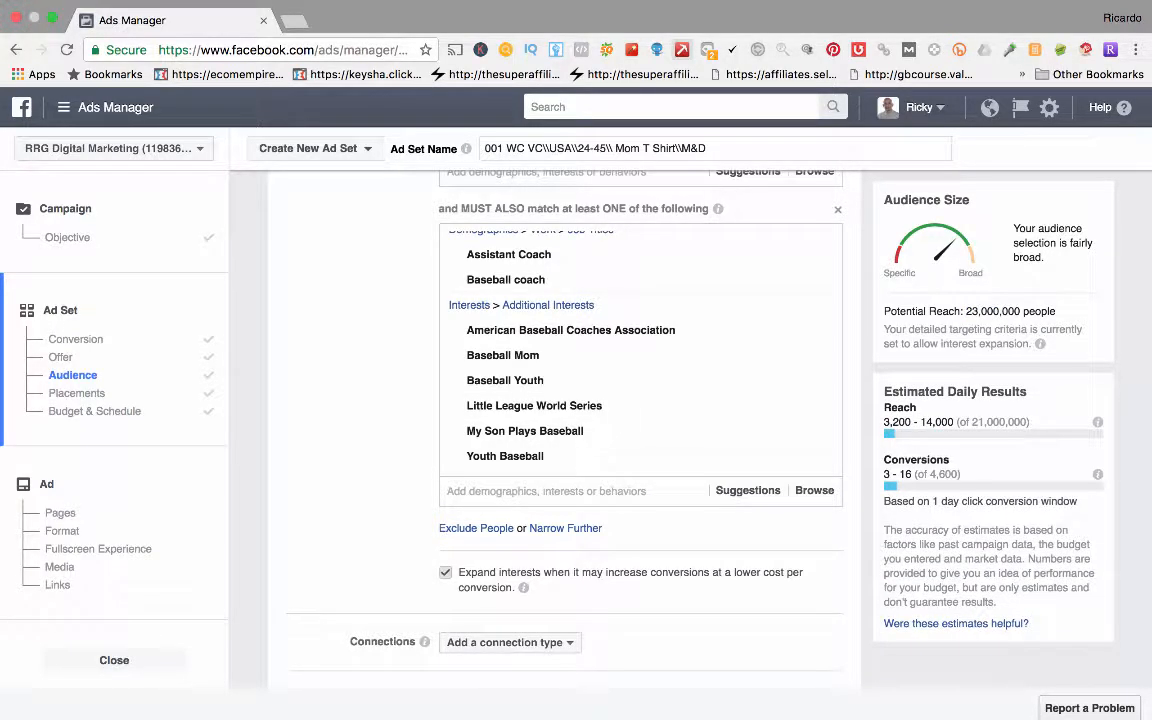
{"action": "left_click", "coordinate": [445, 572]}
Review the parent, shopper and baseball targeting groups together with the audience's potential reach
{"action": "scroll", "coordinate": [550, 420], "scroll_direction": "down", "scroll_amount": 5}
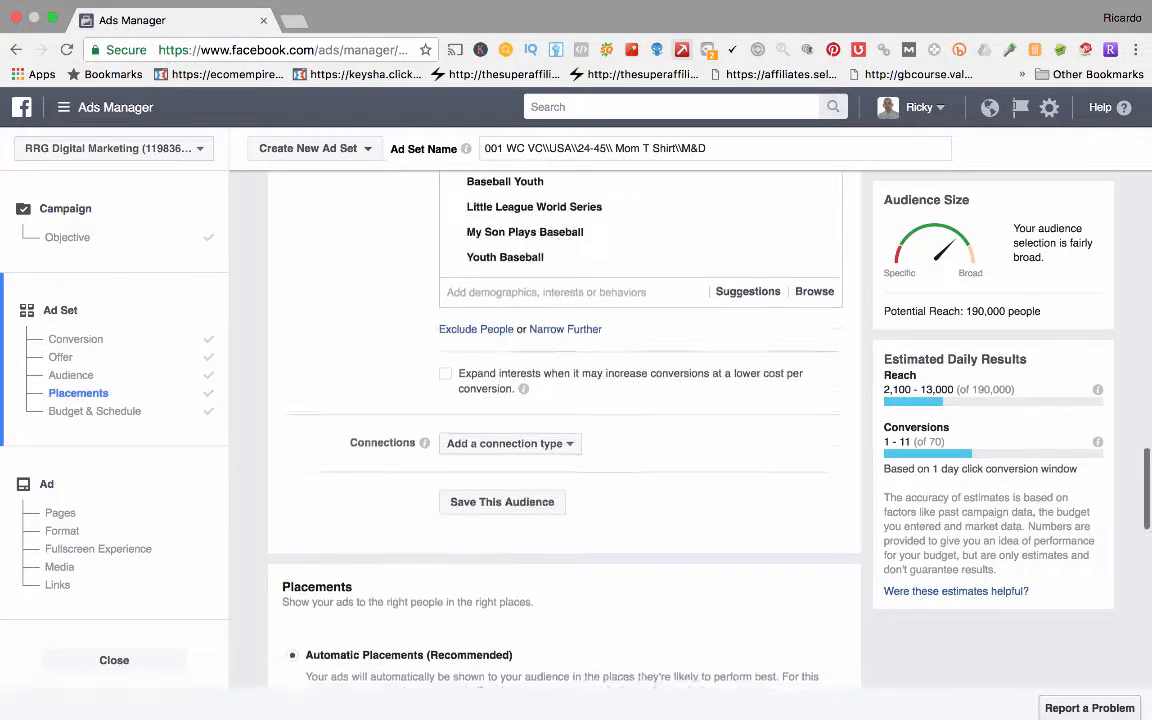
{"action": "scroll", "coordinate": [550, 420], "scroll_direction": "up", "scroll_amount": 5}
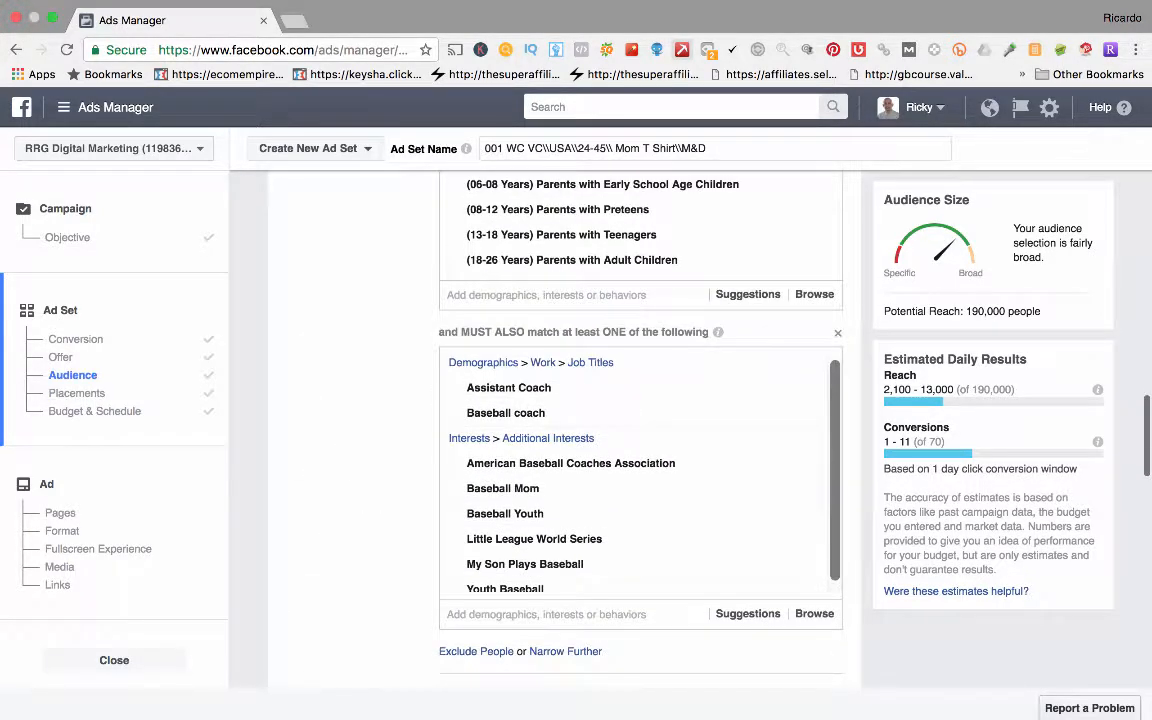
{"action": "scroll", "coordinate": [620, 300], "scroll_direction": "up", "scroll_amount": 4}
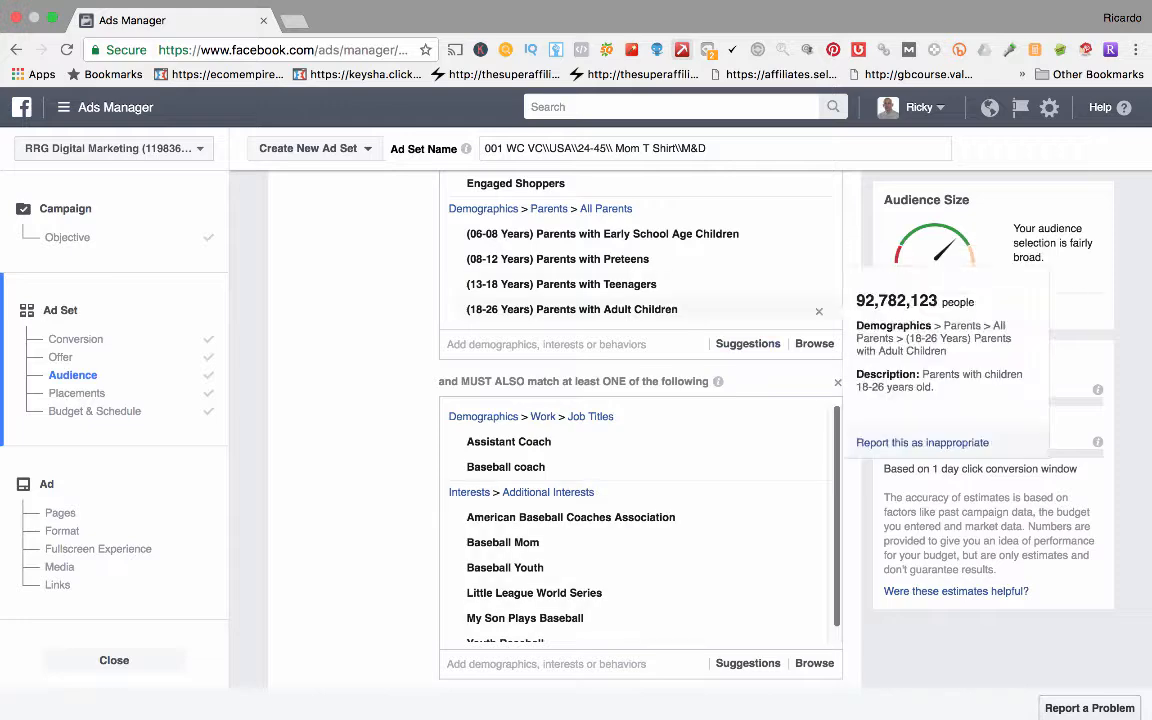
{"action": "scroll", "coordinate": [640, 430], "scroll_direction": "down", "scroll_amount": 3}
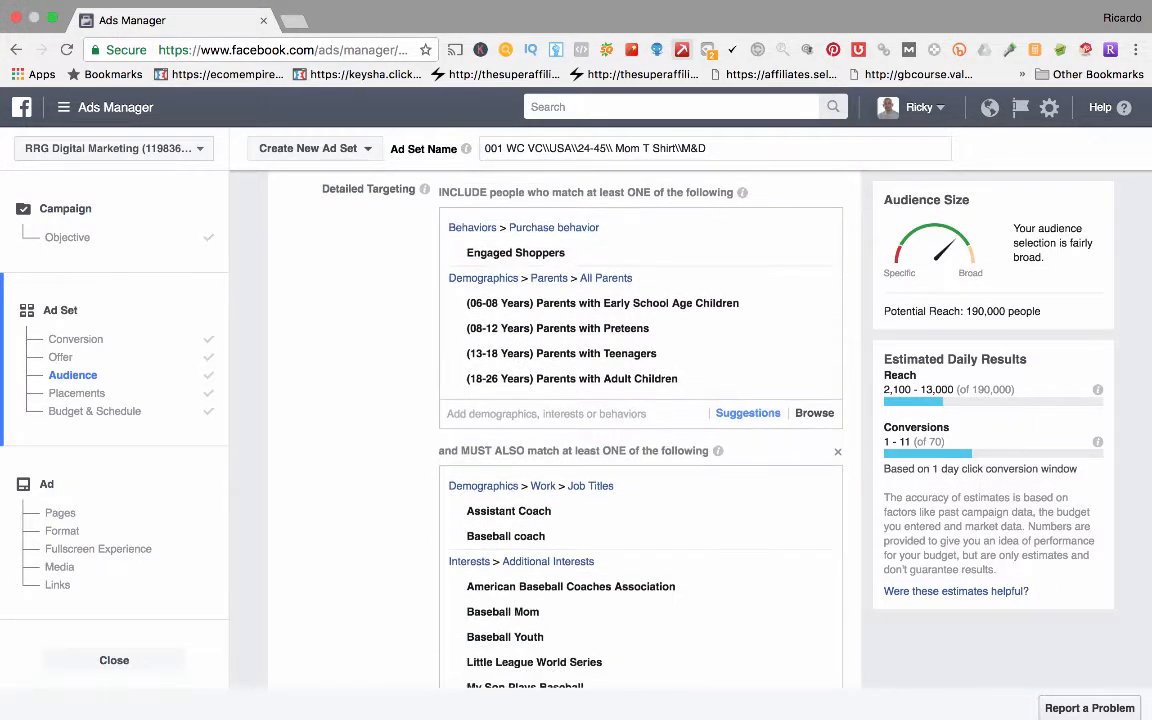
{"action": "scroll", "coordinate": [640, 480], "scroll_direction": "up", "scroll_amount": 3}
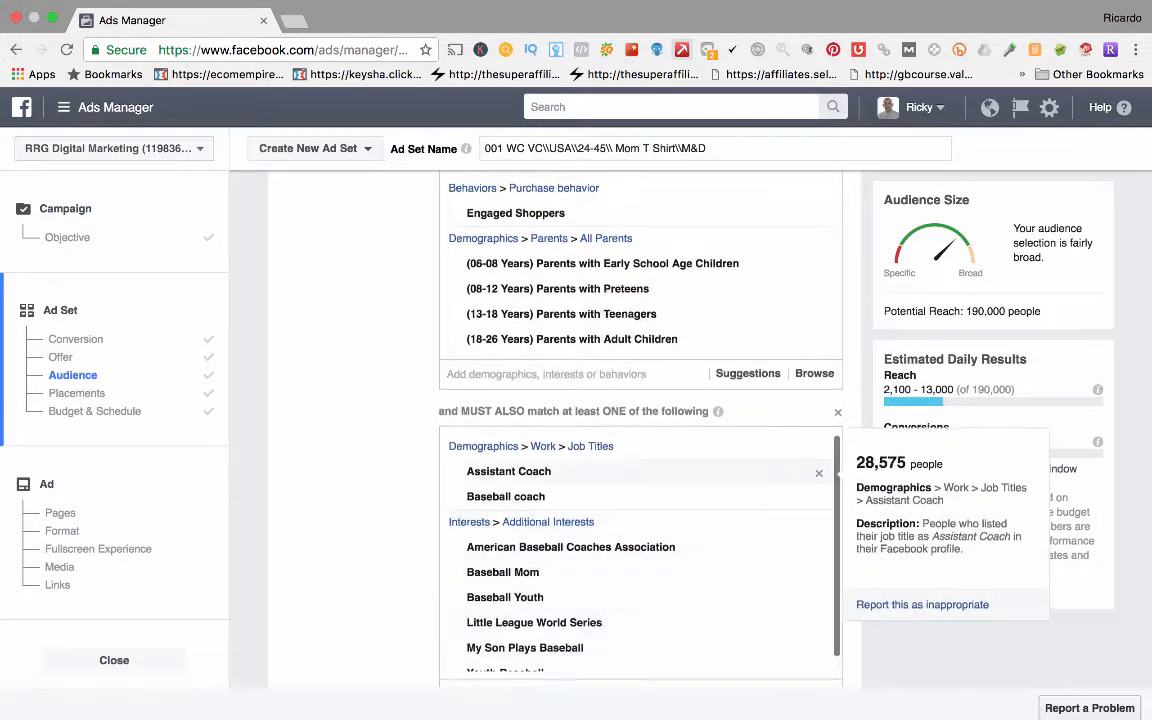
{"action": "scroll", "coordinate": [640, 480], "scroll_direction": "down", "scroll_amount": 4}
{"action": "scroll", "coordinate": [640, 430], "scroll_direction": "down", "scroll_amount": 3}
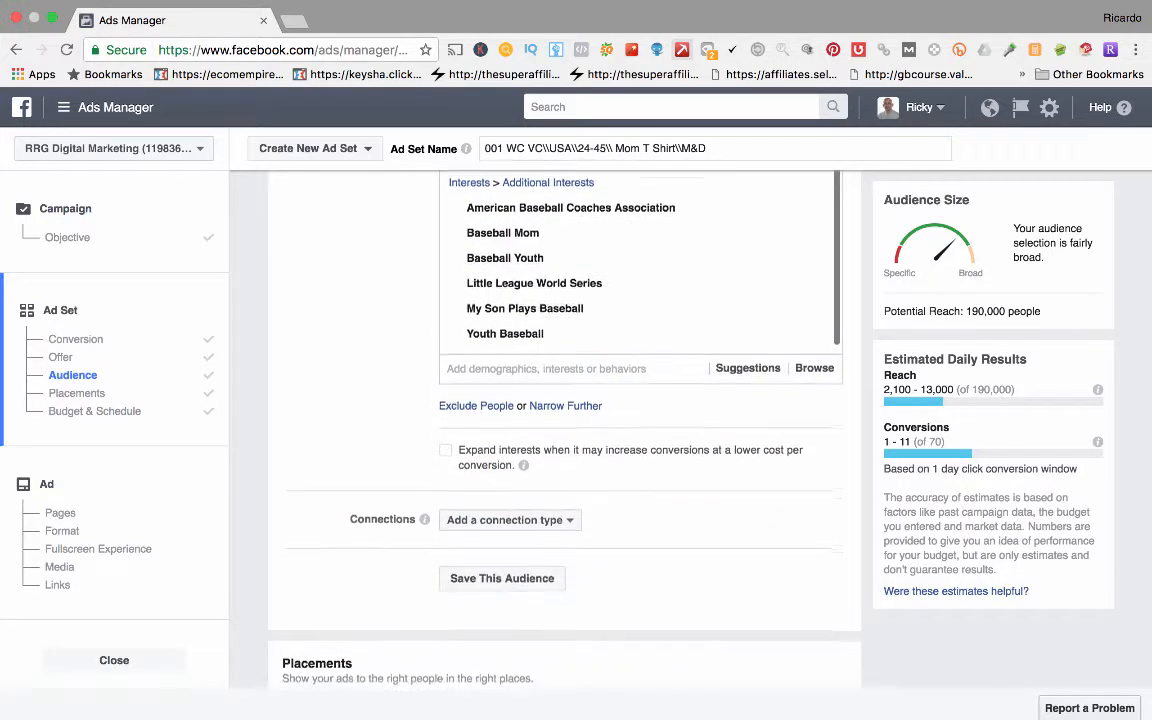
{"action": "left_click", "coordinate": [502, 575]}
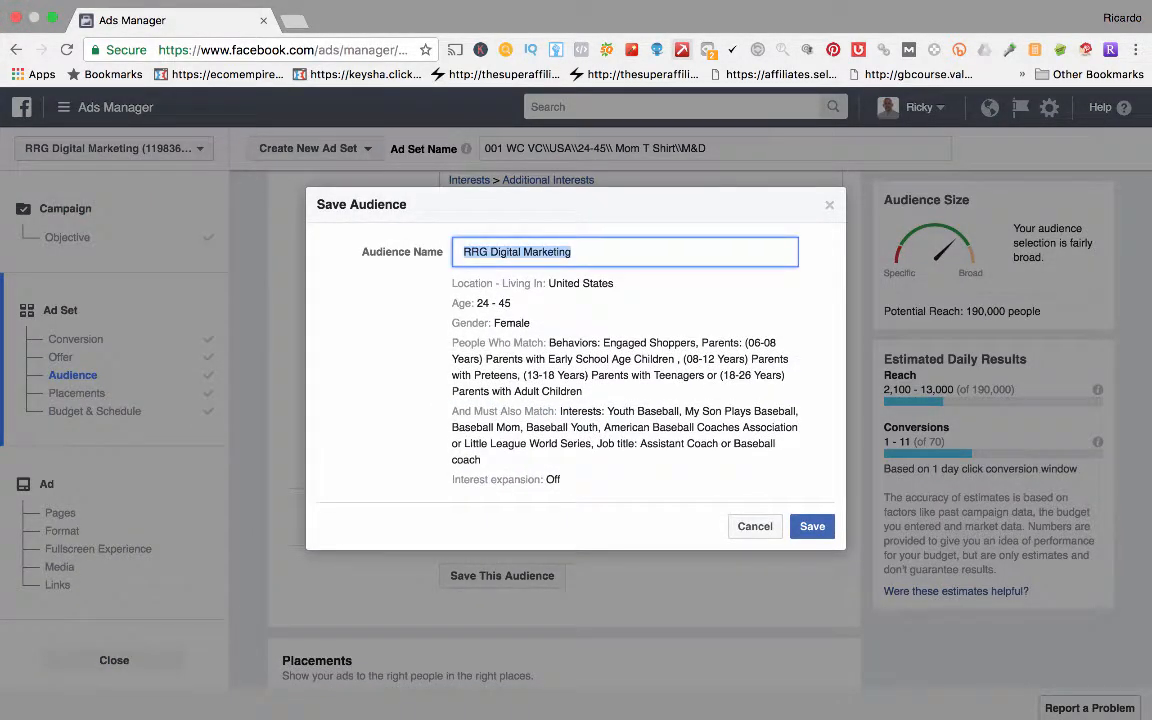
{"action": "type", "text": "Baseball "}
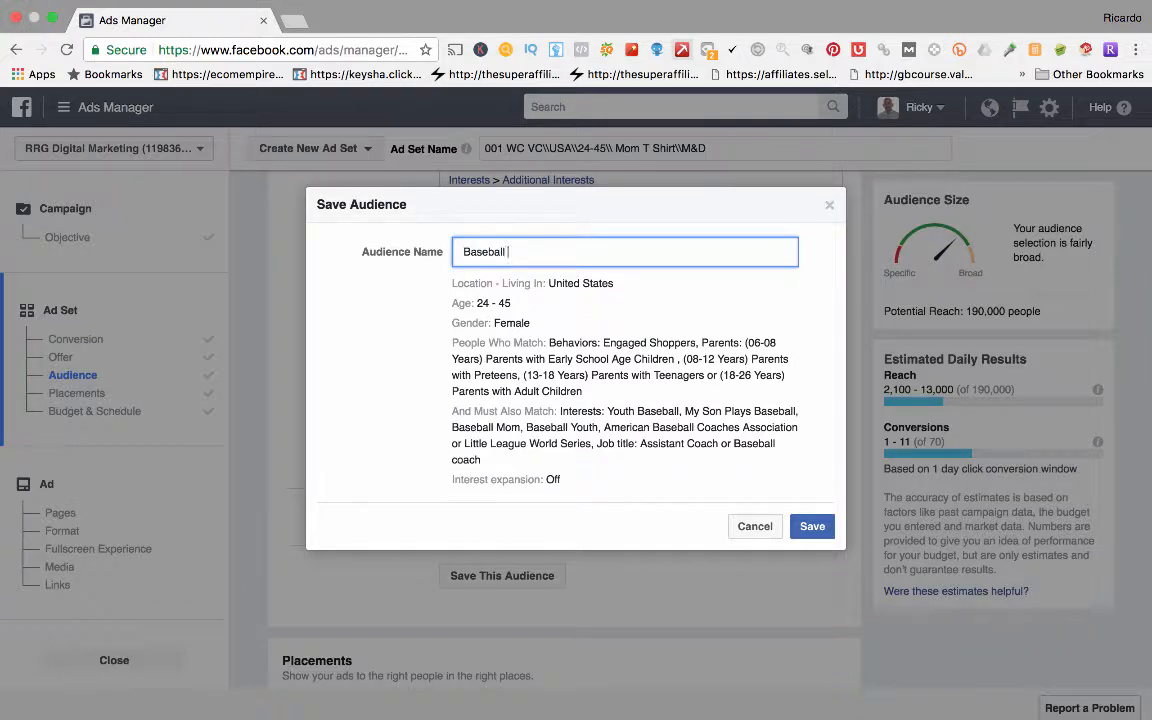
{"action": "type", "text": "Momm"}
{"action": "key", "text": "BackSpace"}
{"action": "key", "text": "BackSpace"}
{"action": "key", "text": "BackSpace"}
{"action": "type", "text": "oms"}
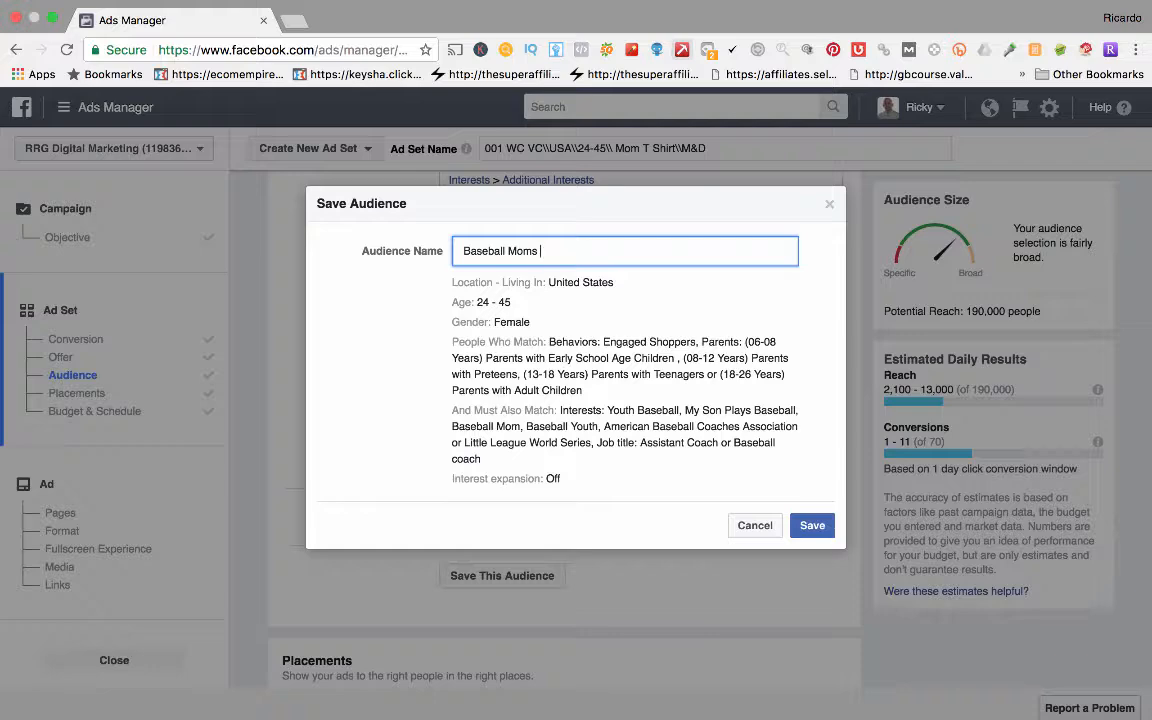
{"action": "left_click", "coordinate": [755, 525]}
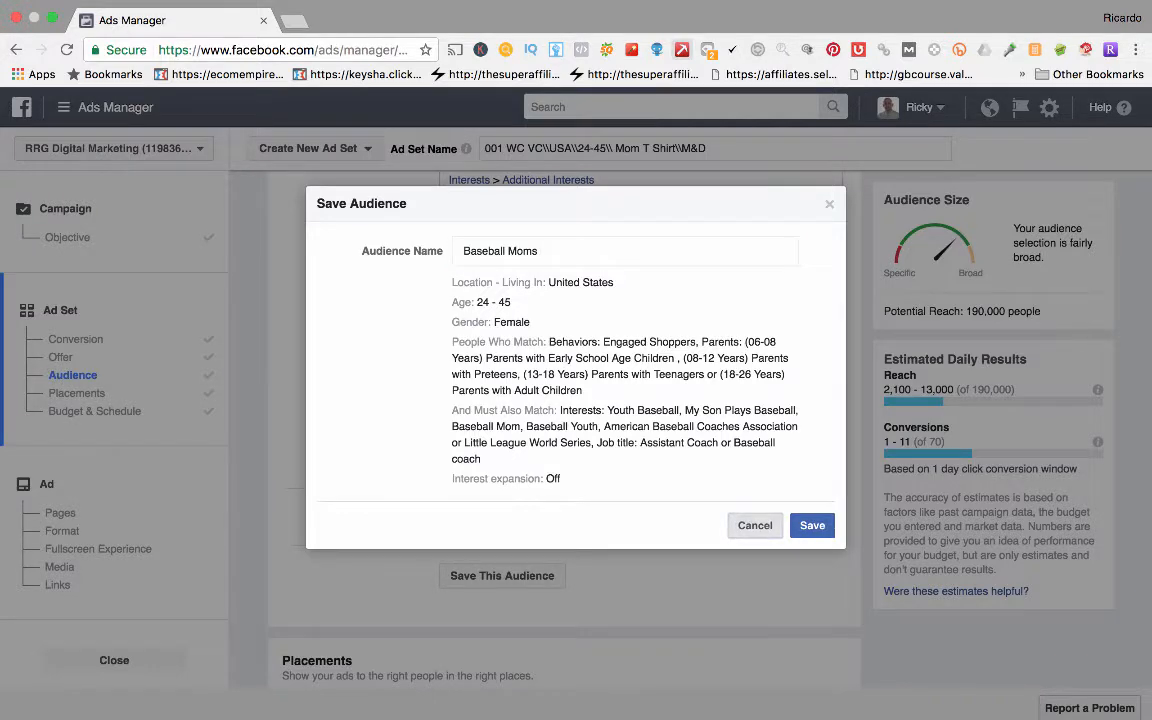
Switch the ad set from automatic to manually edited placements and exclude the Audience Network
{"action": "scroll", "coordinate": [550, 420], "scroll_direction": "down", "scroll_amount": 5}
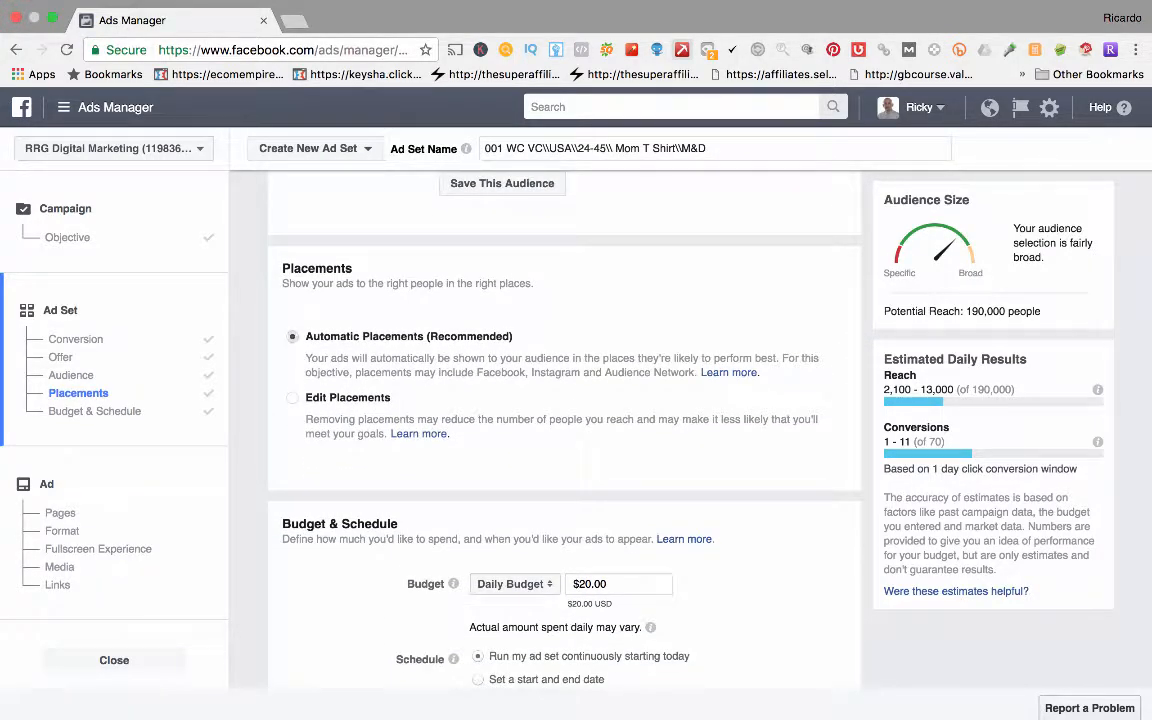
{"action": "left_click_drag", "start_coordinate": [513, 337], "coordinate": [430, 337]}
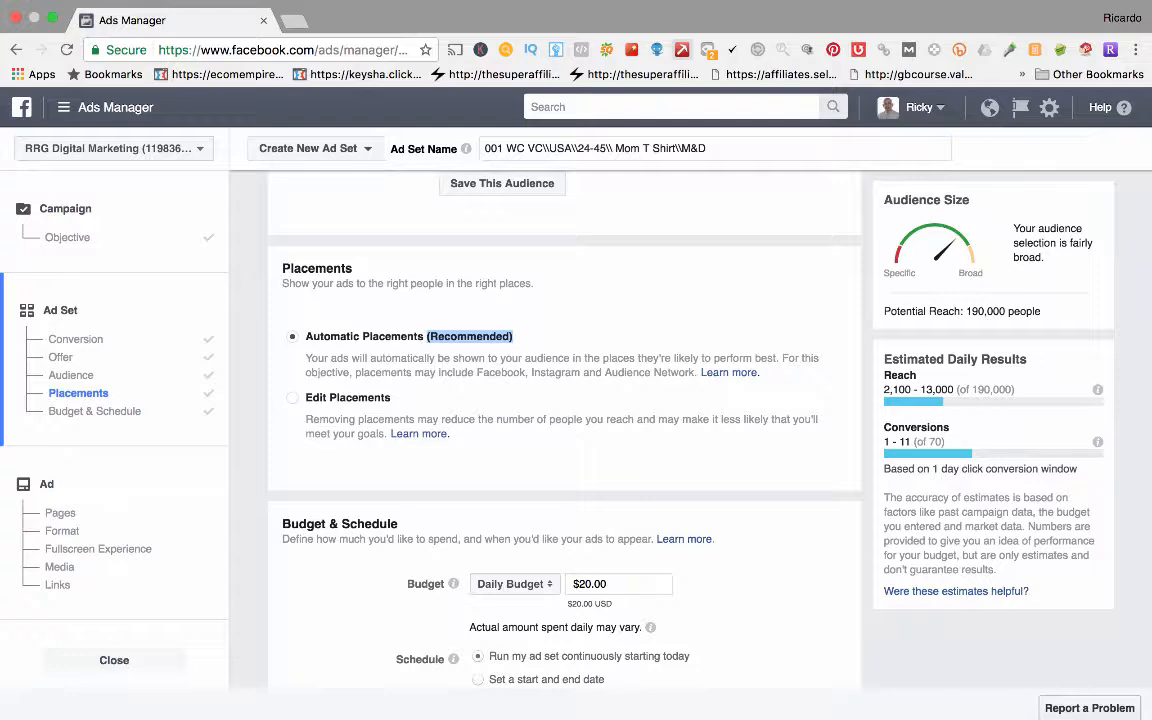
{"action": "left_click", "coordinate": [292, 398]}
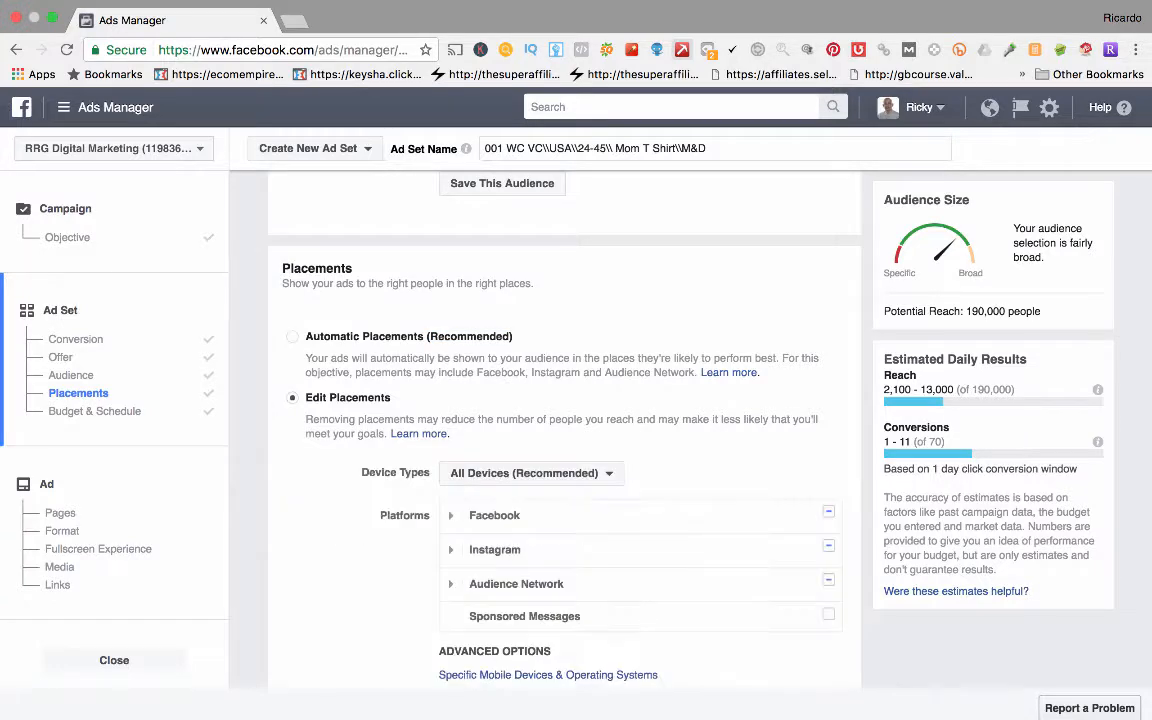
{"action": "scroll", "coordinate": [292, 398], "scroll_direction": "down", "scroll_amount": 1}
{"action": "scroll", "coordinate": [550, 405], "scroll_direction": "down", "scroll_amount": 2}
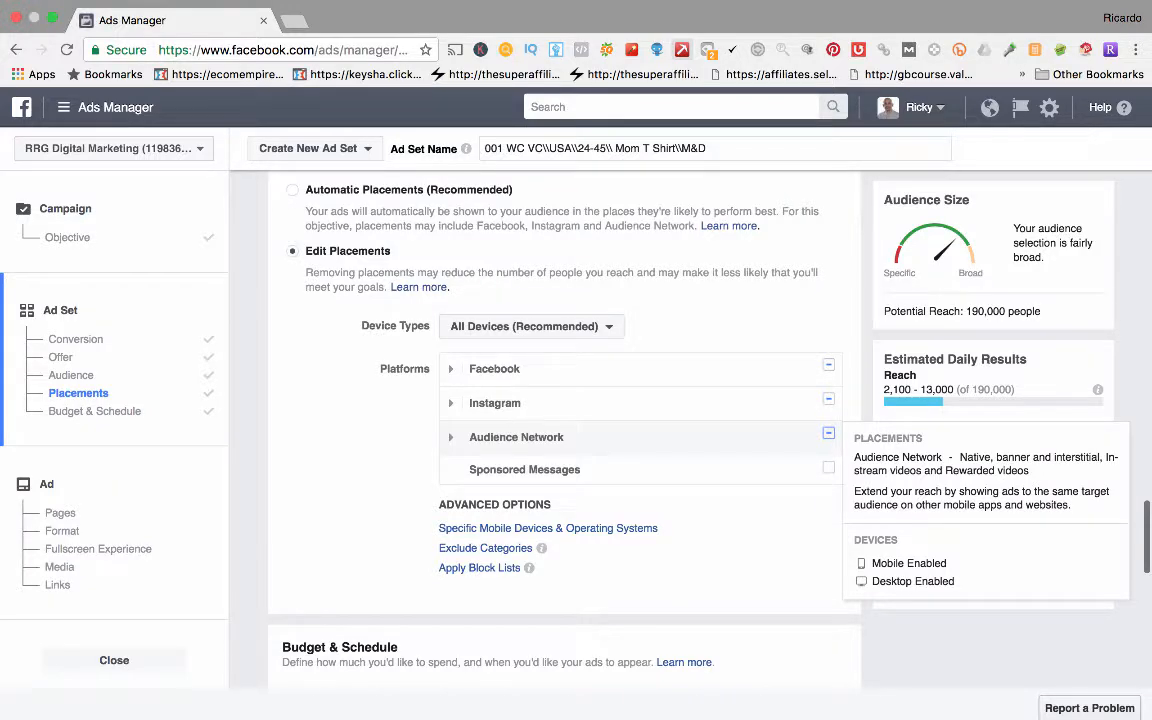
{"action": "left_click", "coordinate": [828, 433]}
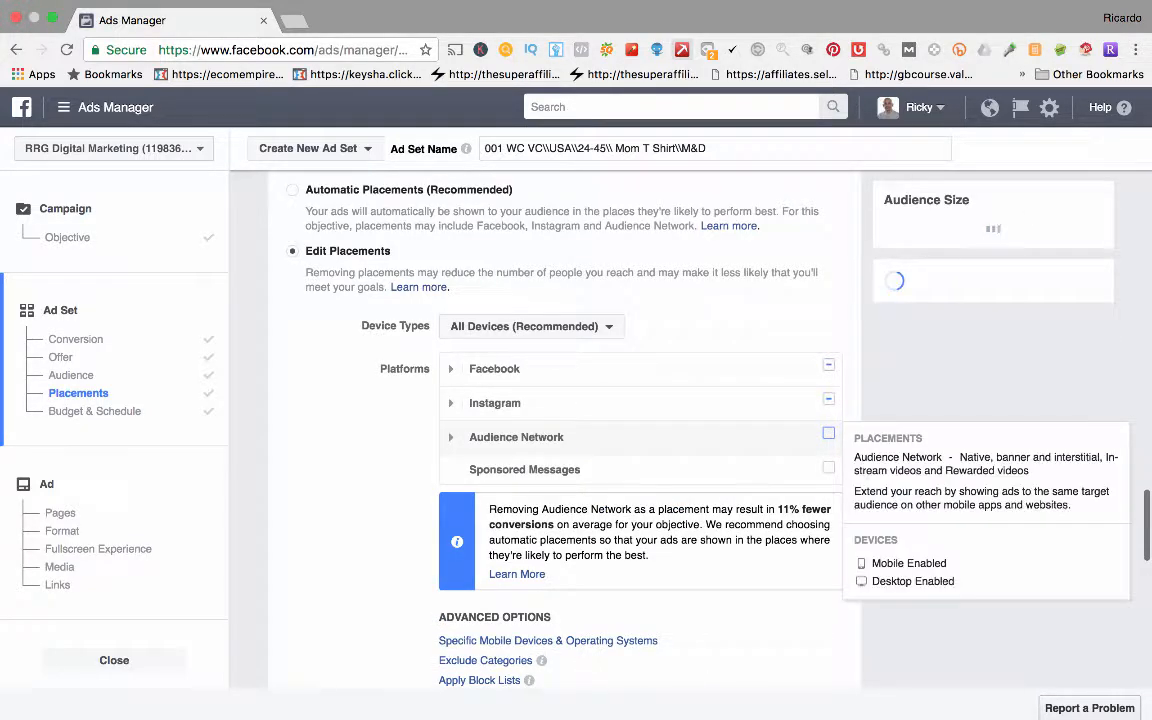
Expand the individual placements of Audience Network, Instagram and Facebook, and exclude Instagram entirely
{"action": "left_click", "coordinate": [450, 437]}
{"action": "left_click", "coordinate": [450, 403]}
{"action": "left_click", "coordinate": [450, 368]}
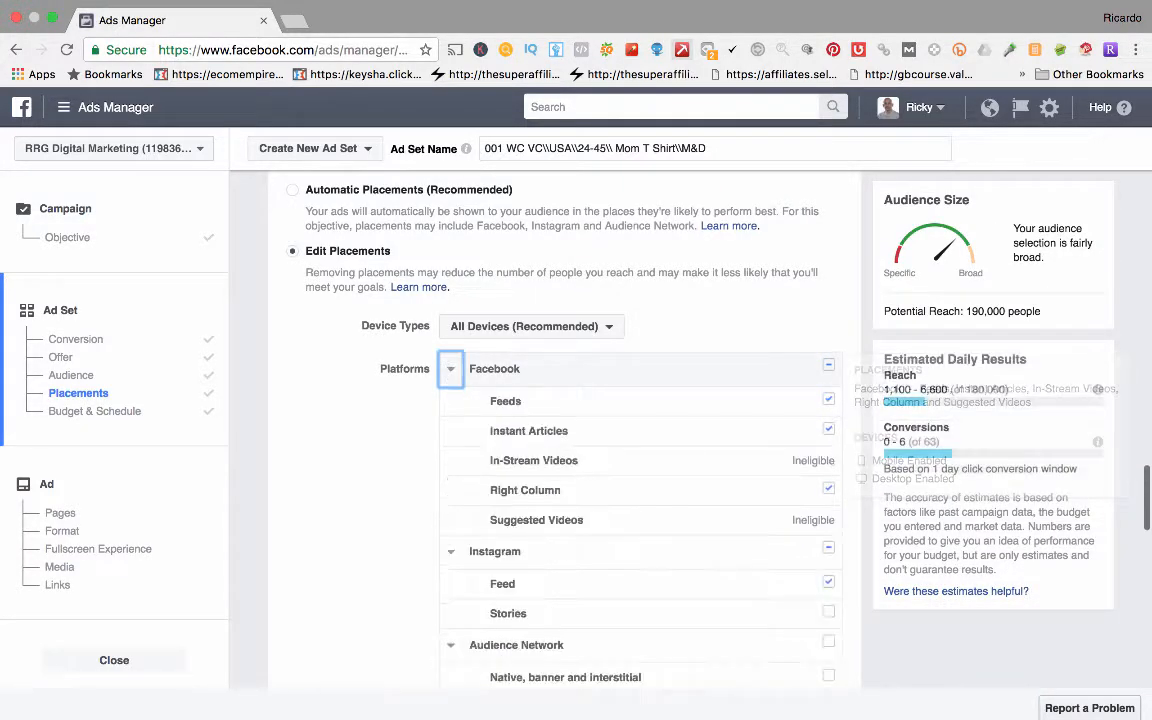
{"action": "scroll", "coordinate": [640, 420], "scroll_direction": "down", "scroll_amount": 5}
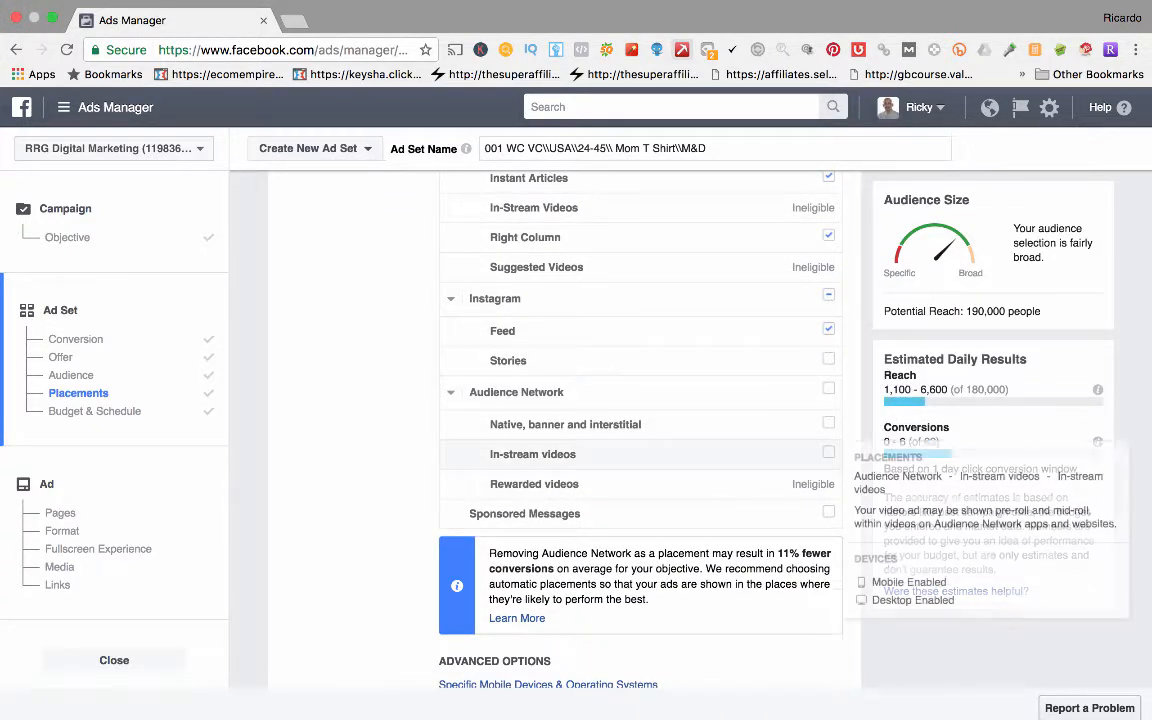
{"action": "scroll", "coordinate": [640, 450], "scroll_direction": "up", "scroll_amount": 2}
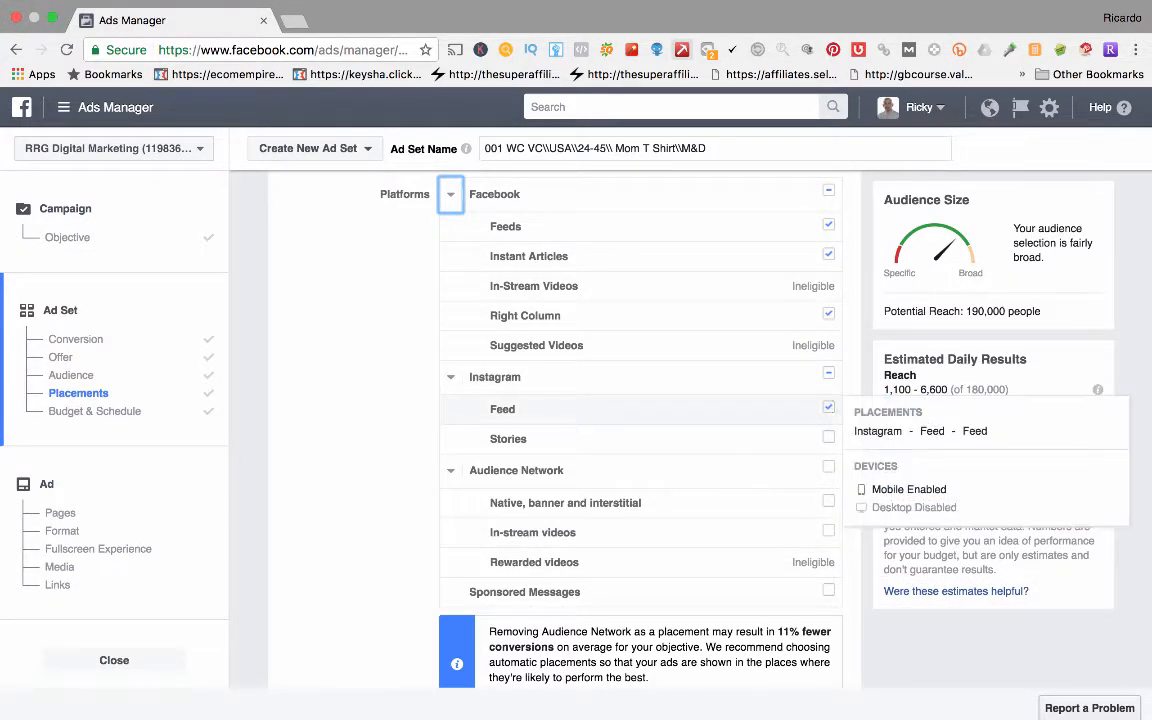
{"action": "left_click", "coordinate": [828, 373]}
Remove the Right Column and Instant Articles placements from Facebook, keeping only Feeds
{"action": "scroll", "coordinate": [828, 373], "scroll_direction": "up", "scroll_amount": 1}
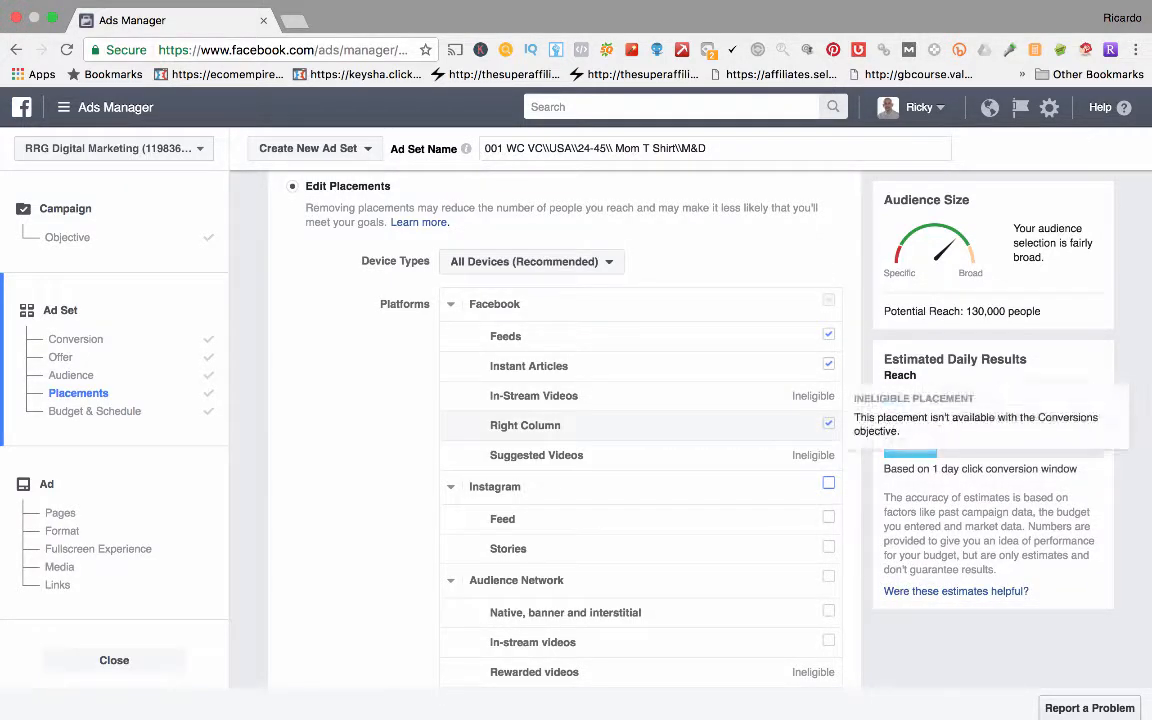
{"action": "left_click", "coordinate": [828, 423]}
{"action": "left_click", "coordinate": [828, 423]}
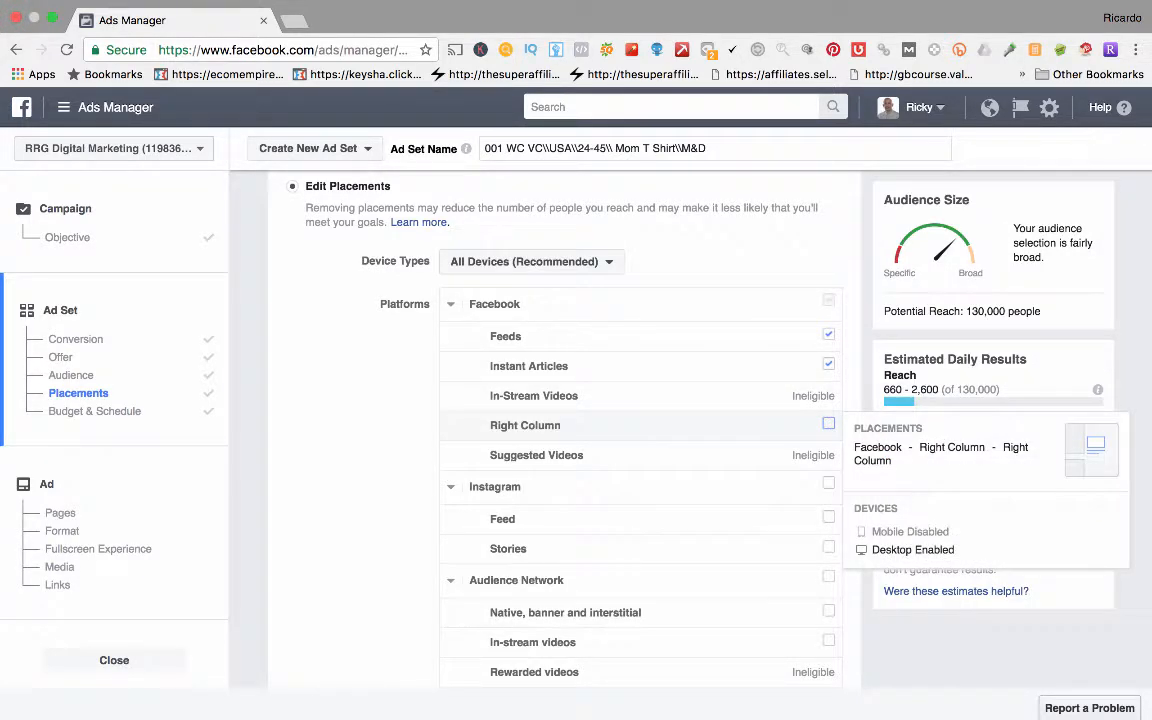
{"action": "left_click_drag", "start_coordinate": [566, 426], "coordinate": [498, 426]}
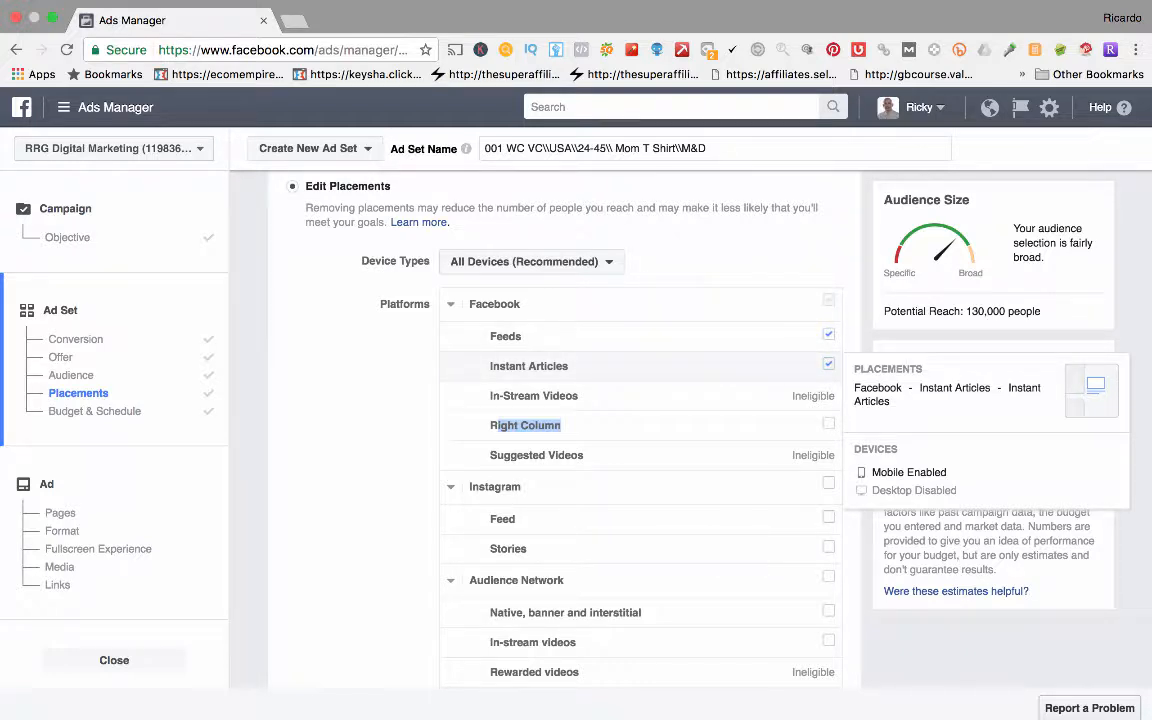
{"action": "left_click", "coordinate": [828, 364]}
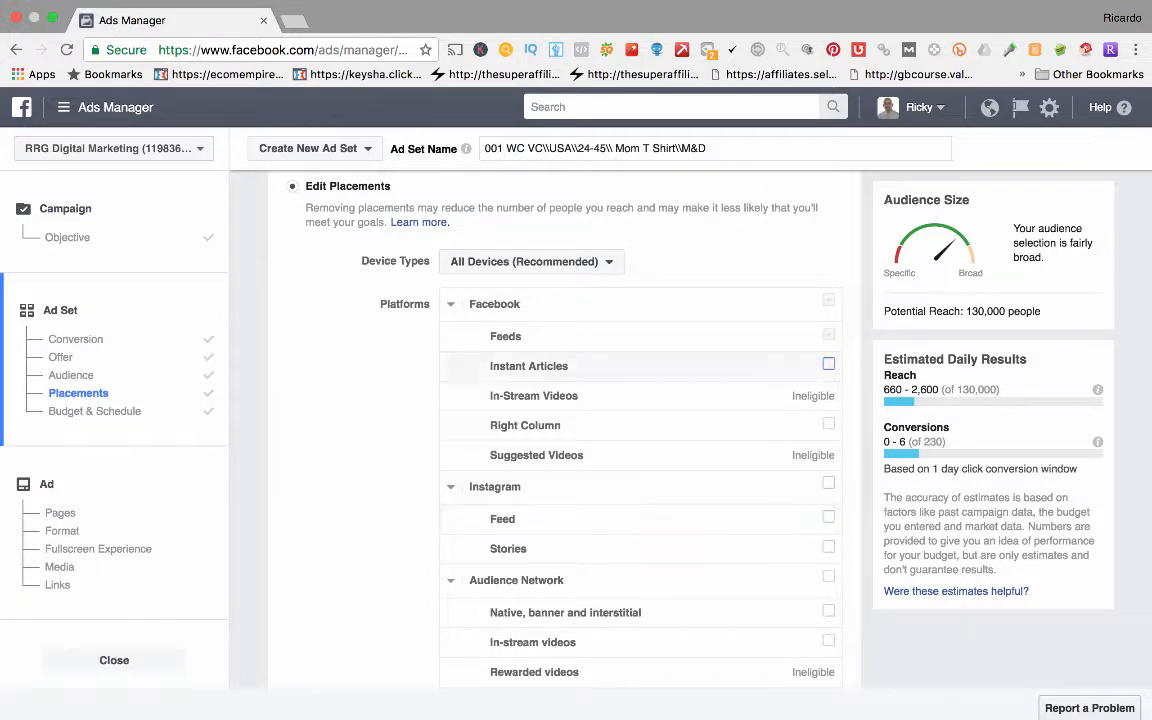
Review the device type choices for the placements and keep All Devices (Recommended)
{"action": "scroll", "coordinate": [560, 430], "scroll_direction": "down", "scroll_amount": 3}
{"action": "scroll", "coordinate": [640, 375], "scroll_direction": "up", "scroll_amount": 4}
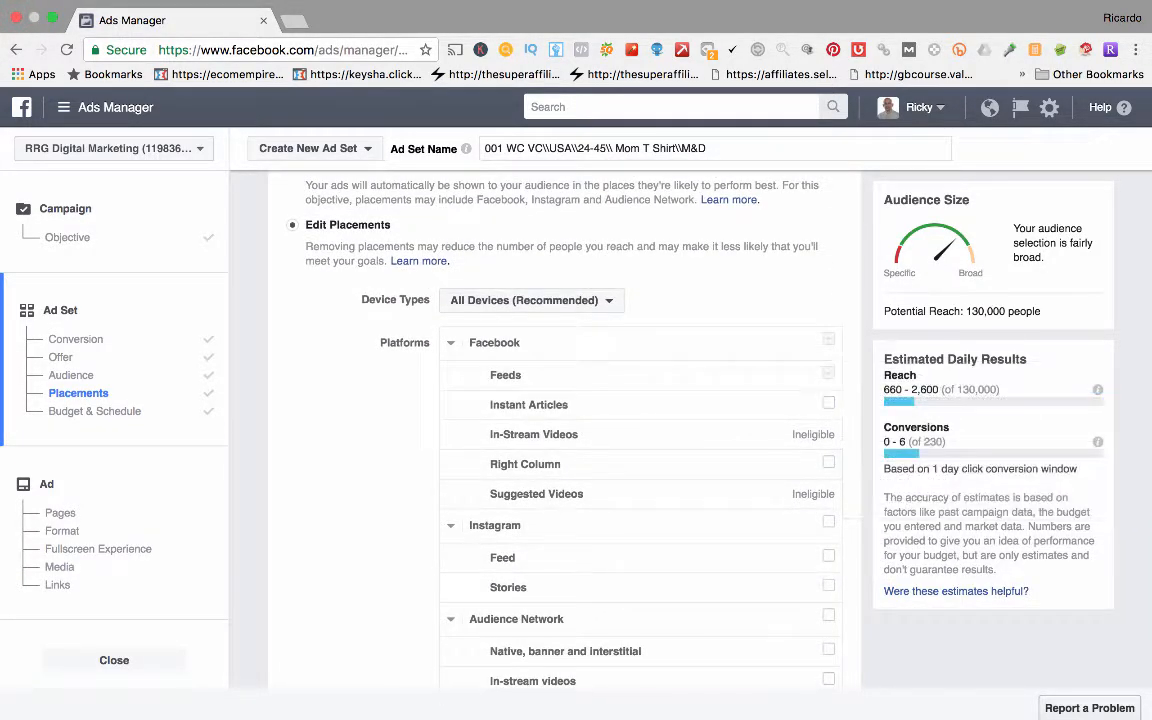
{"action": "left_click", "coordinate": [532, 300]}
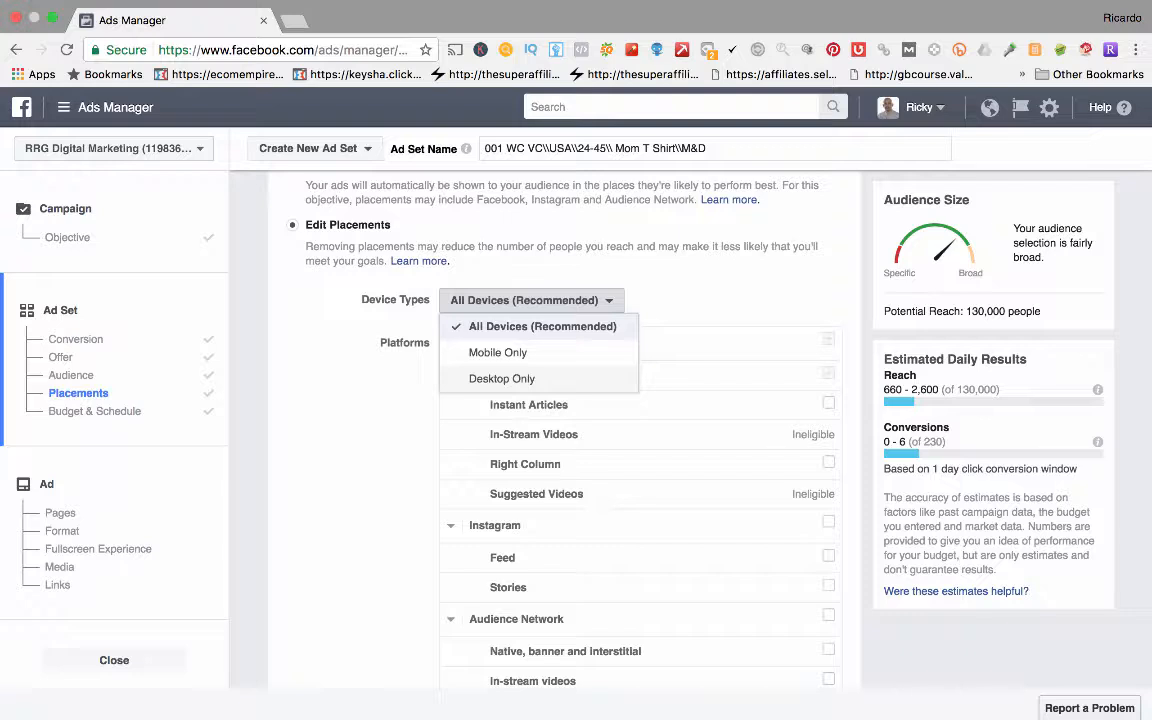
{"action": "left_click", "coordinate": [542, 327]}
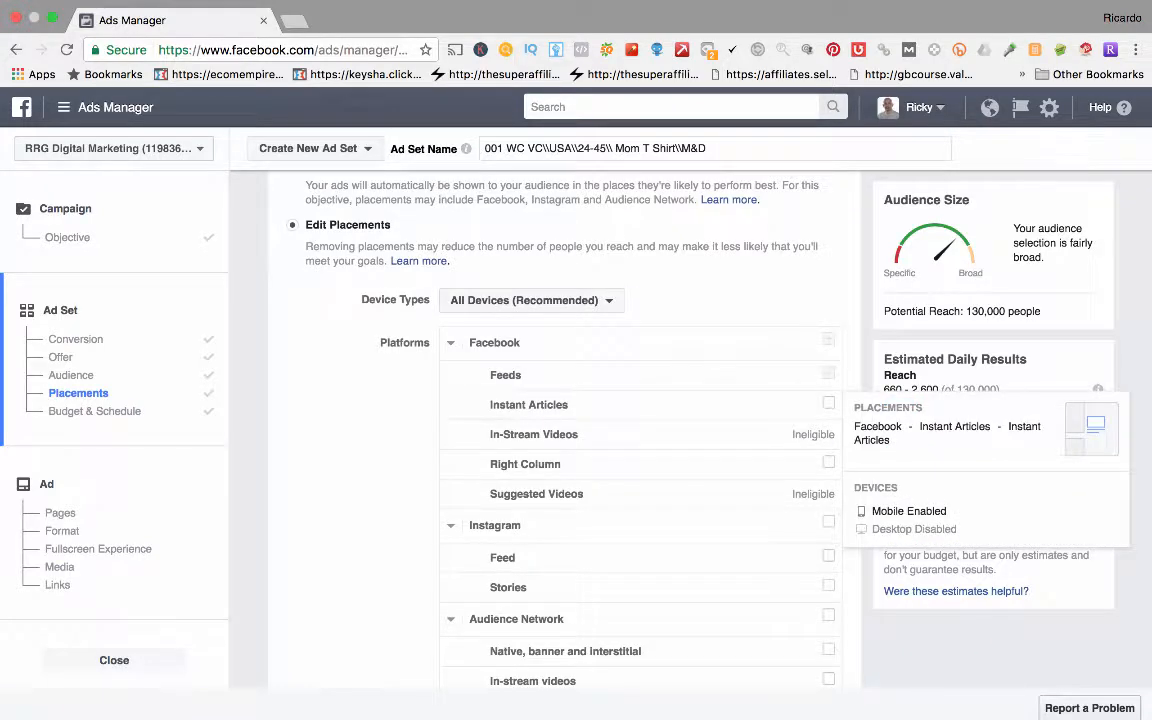
Quit the Mail app running in the background
{"action": "scroll", "coordinate": [640, 434], "scroll_direction": "down", "scroll_amount": 1}
{"action": "scroll", "coordinate": [565, 420], "scroll_direction": "down", "scroll_amount": 10}
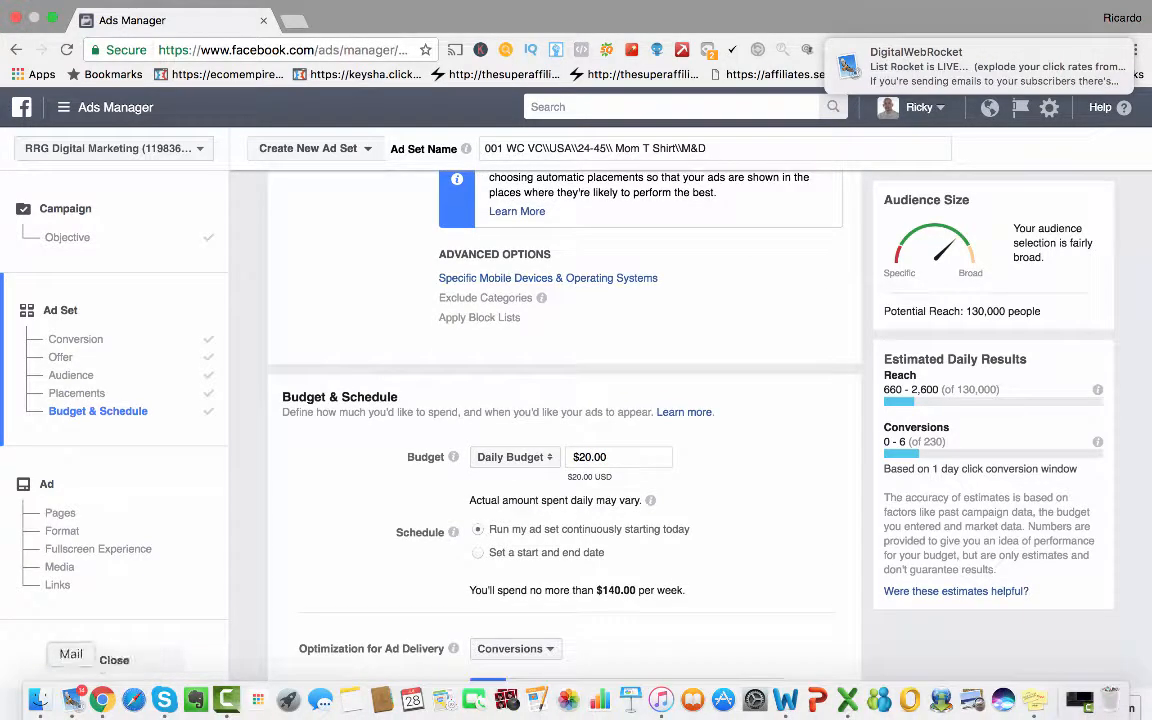
{"action": "right_click", "coordinate": [72, 700]}
{"action": "left_click", "coordinate": [79, 648]}
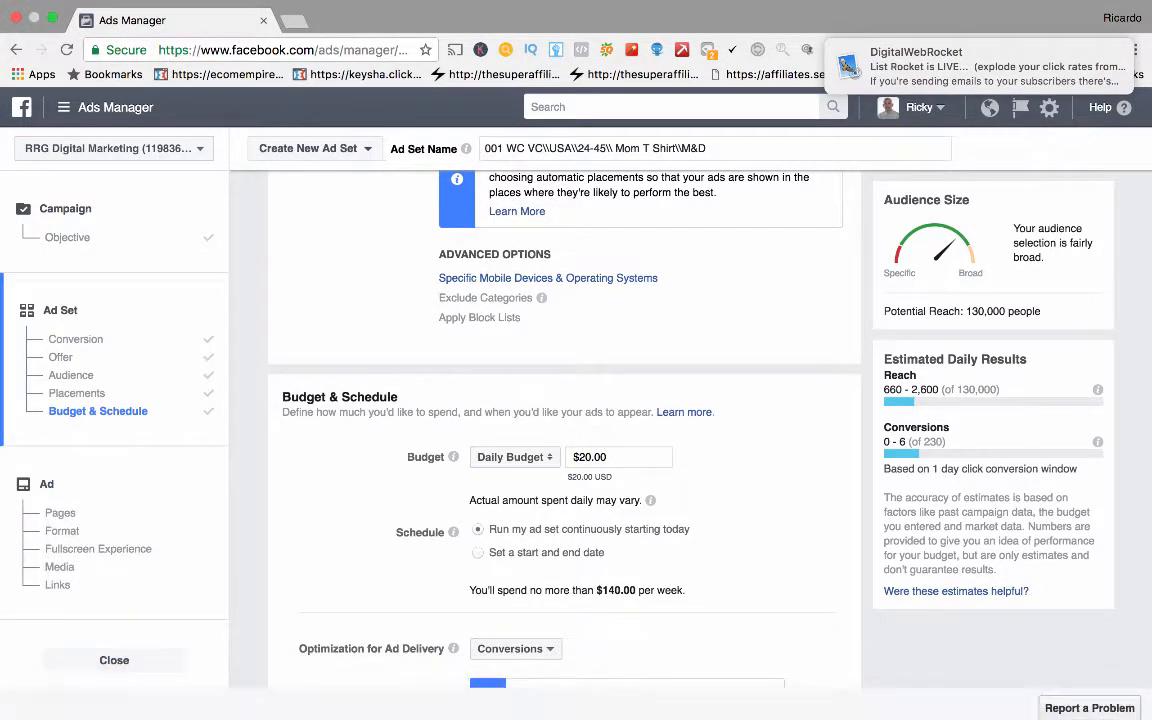
Show the specific mobile devices and operating systems setting for the placements and list its device choices
{"action": "scroll", "coordinate": [565, 420], "scroll_direction": "down", "scroll_amount": 1}
{"action": "scroll", "coordinate": [548, 345], "scroll_direction": "up", "scroll_amount": 3}
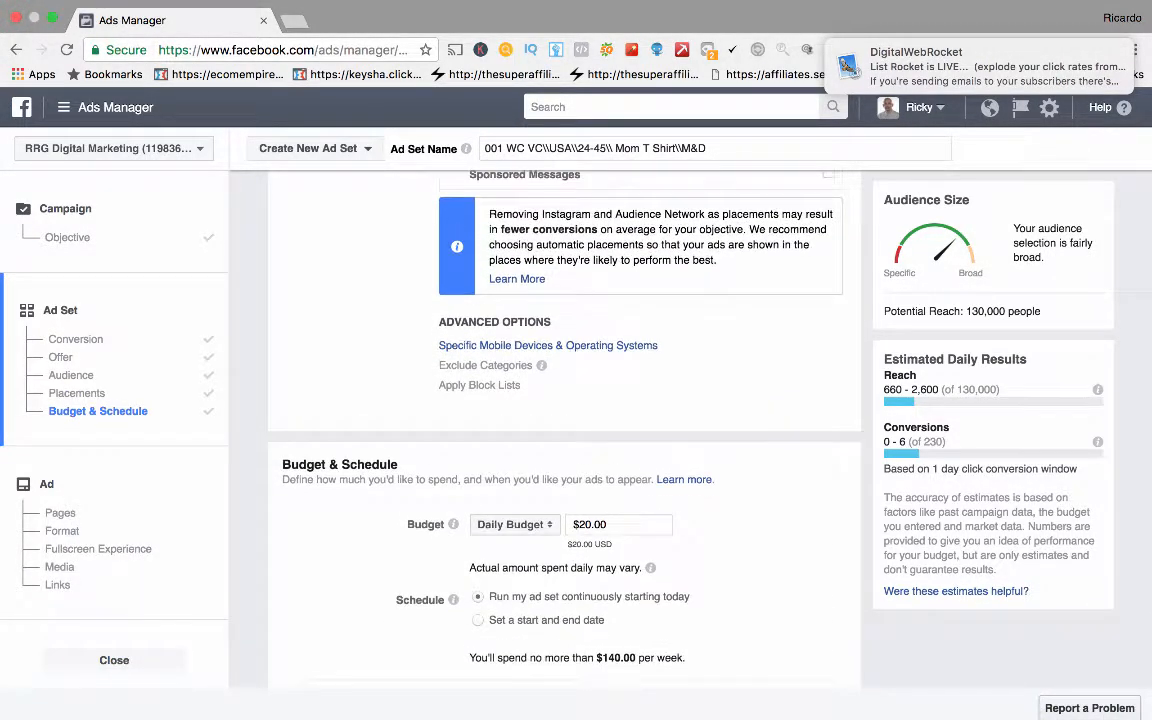
{"action": "left_click", "coordinate": [548, 345]}
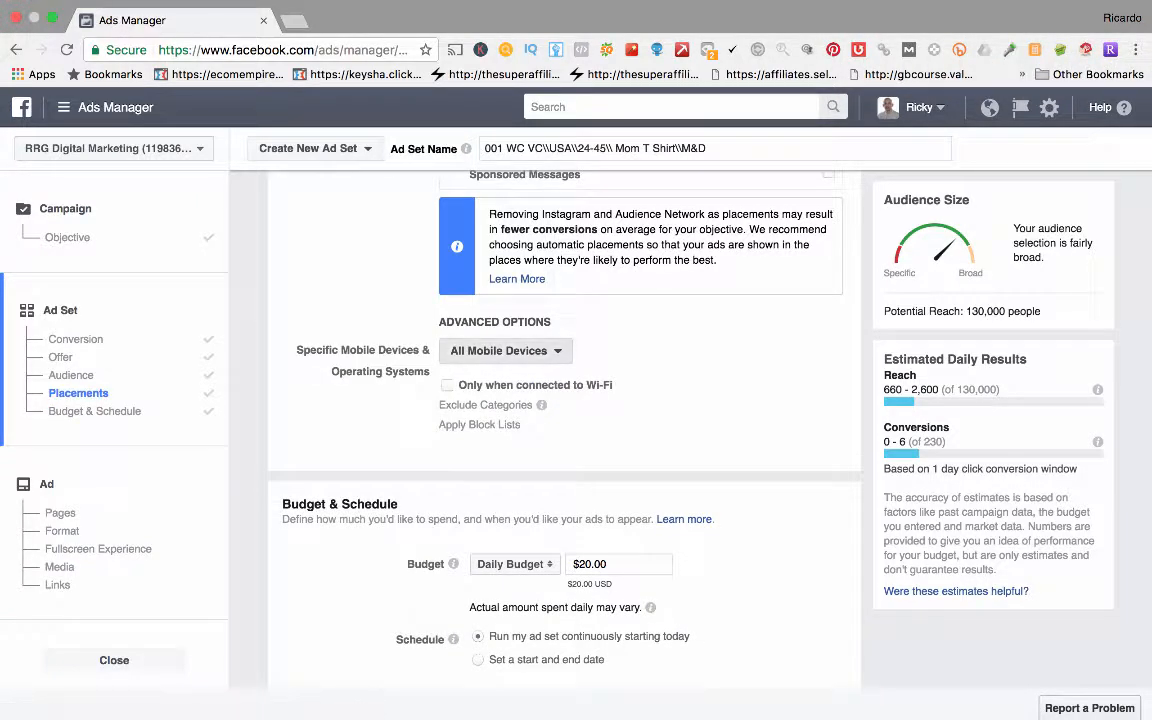
{"action": "left_click", "coordinate": [548, 350]}
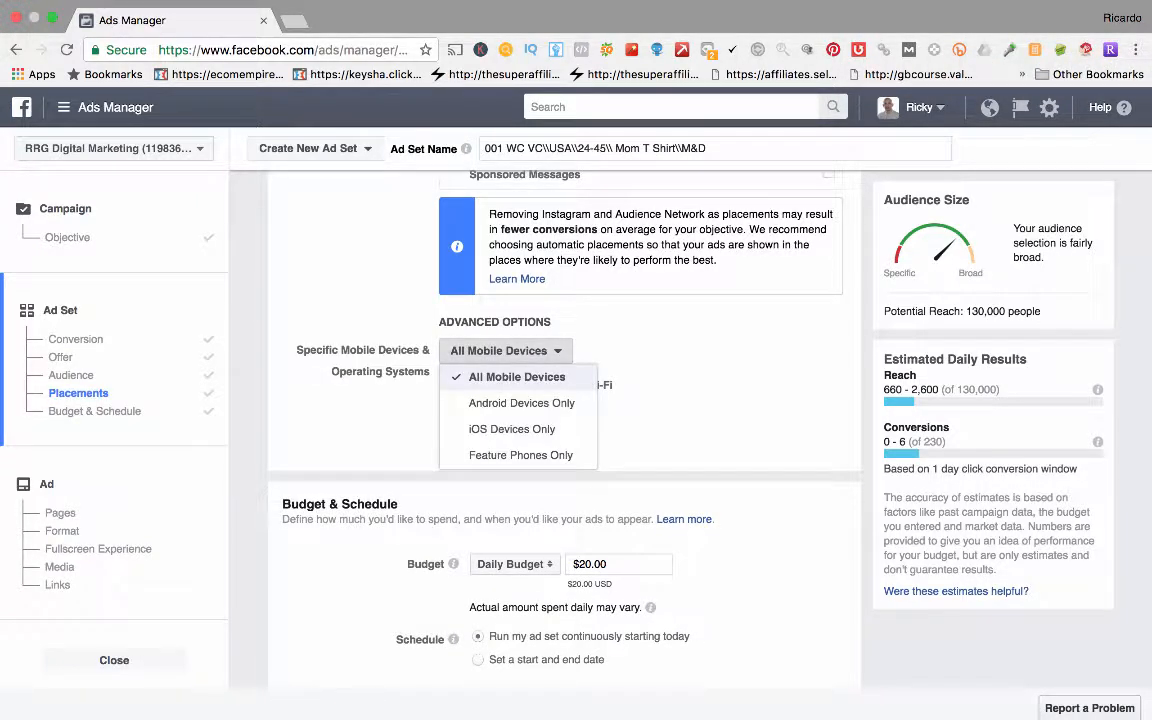
{"action": "scroll", "coordinate": [565, 420], "scroll_direction": "down", "scroll_amount": 1}
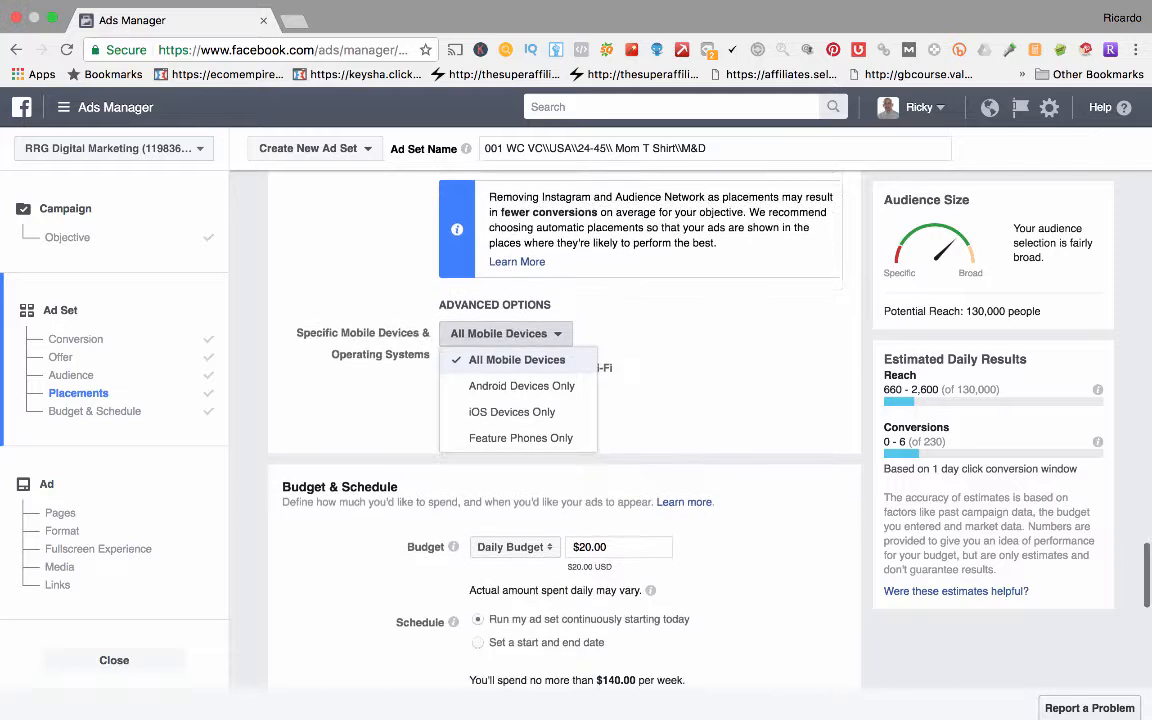
{"action": "scroll", "coordinate": [508, 382], "scroll_direction": "up", "scroll_amount": 1}
Review the ad set's audience, detailed targeting and placement selections, and keep All Mobile Devices as the device setting
{"action": "scroll", "coordinate": [550, 430], "scroll_direction": "up", "scroll_amount": 10}
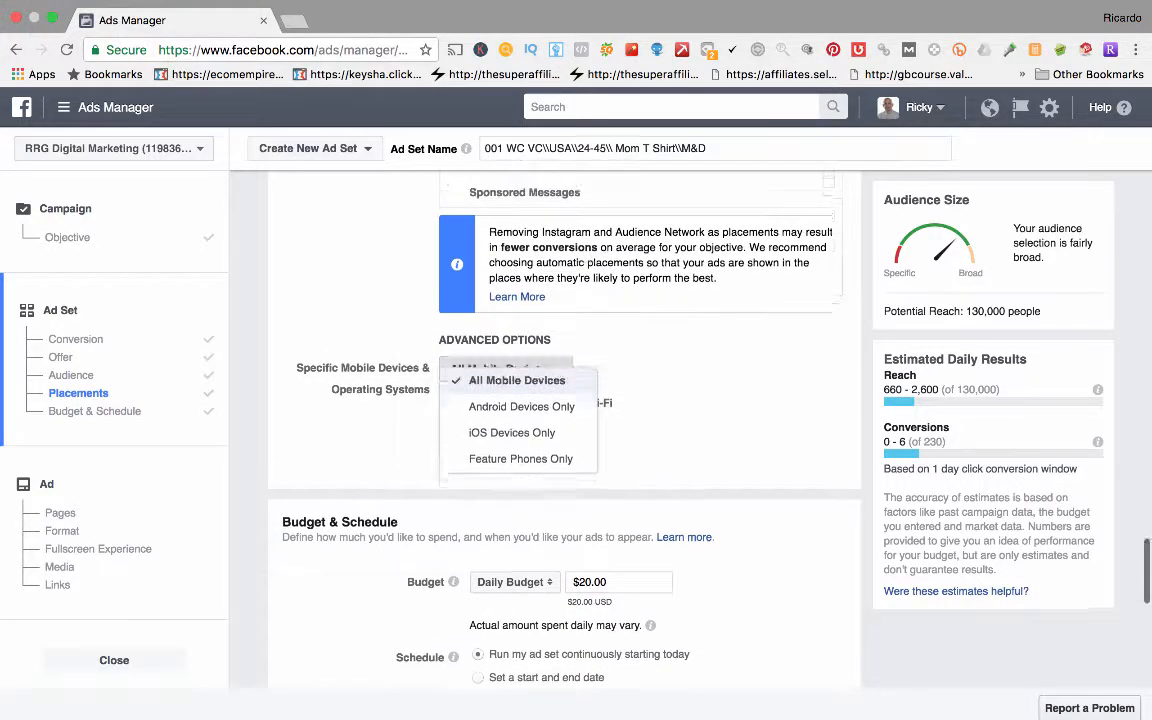
{"action": "scroll", "coordinate": [550, 430], "scroll_direction": "up", "scroll_amount": 3}
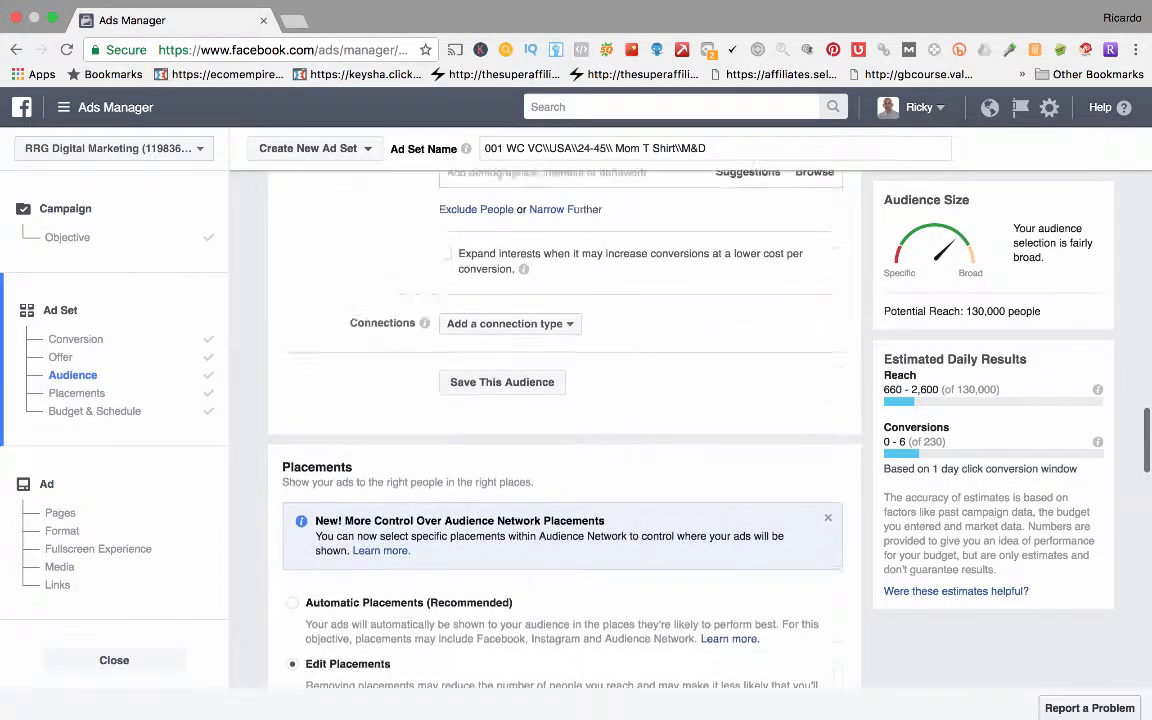
{"action": "scroll", "coordinate": [550, 430], "scroll_direction": "down", "scroll_amount": 10}
{"action": "scroll", "coordinate": [550, 430], "scroll_direction": "down", "scroll_amount": 5}
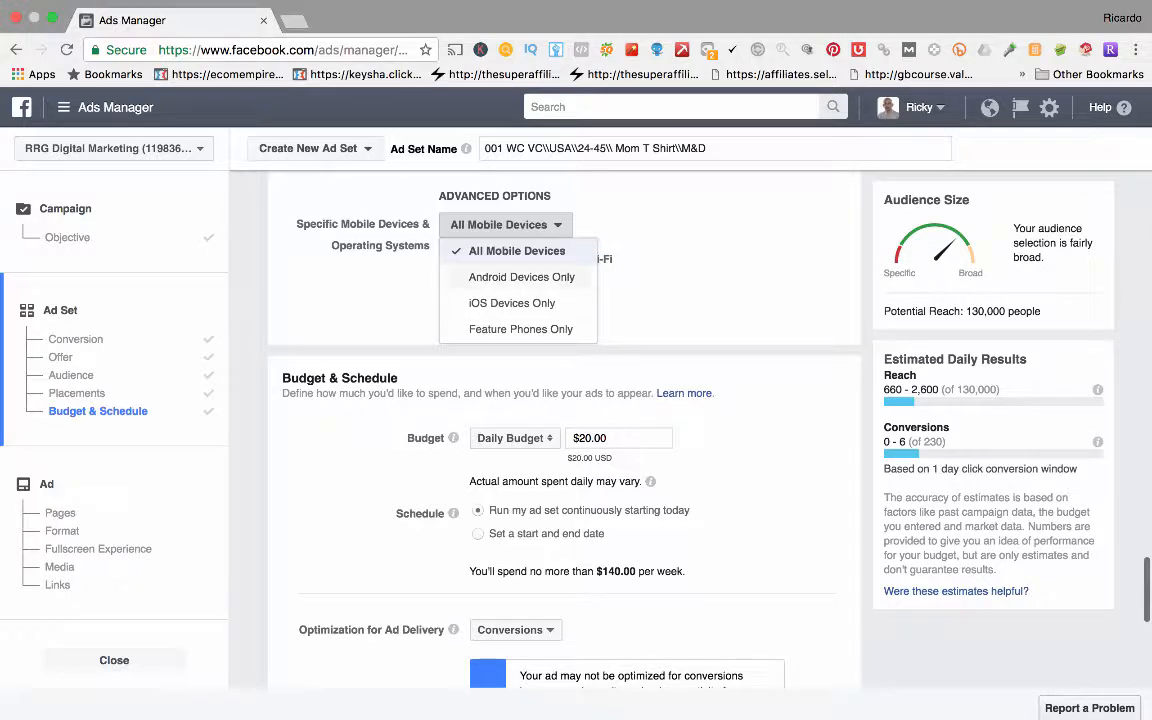
{"action": "scroll", "coordinate": [550, 400], "scroll_direction": "up", "scroll_amount": 4}
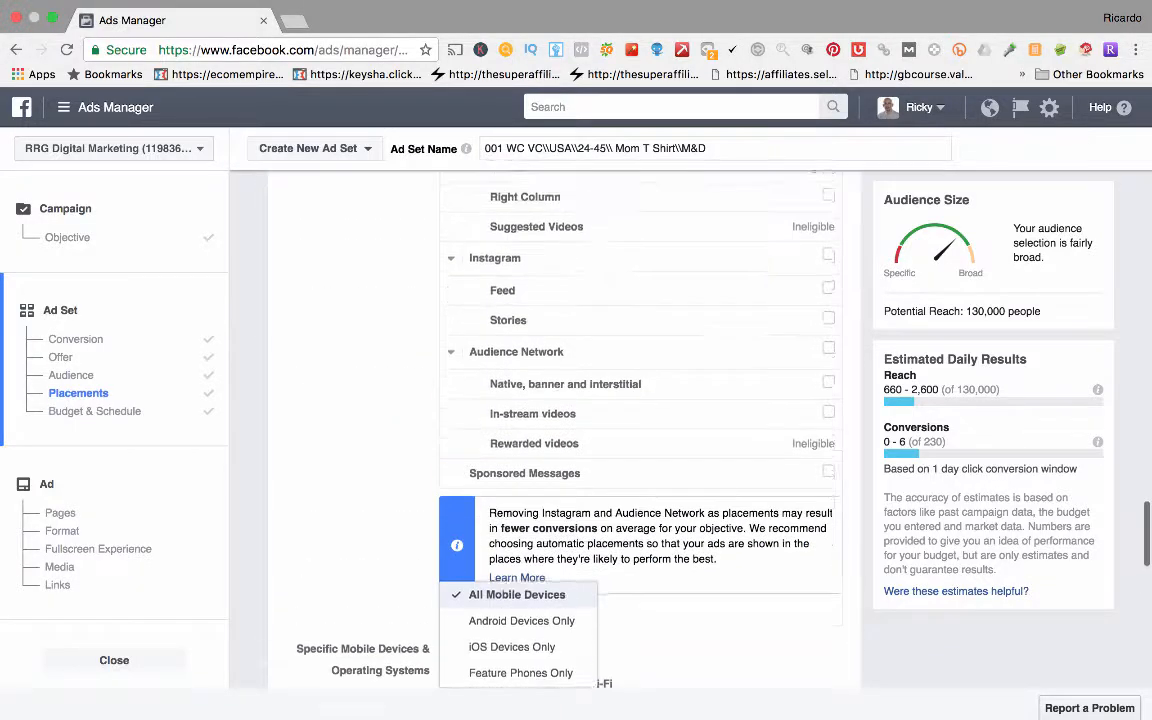
{"action": "scroll", "coordinate": [550, 400], "scroll_direction": "up", "scroll_amount": 8}
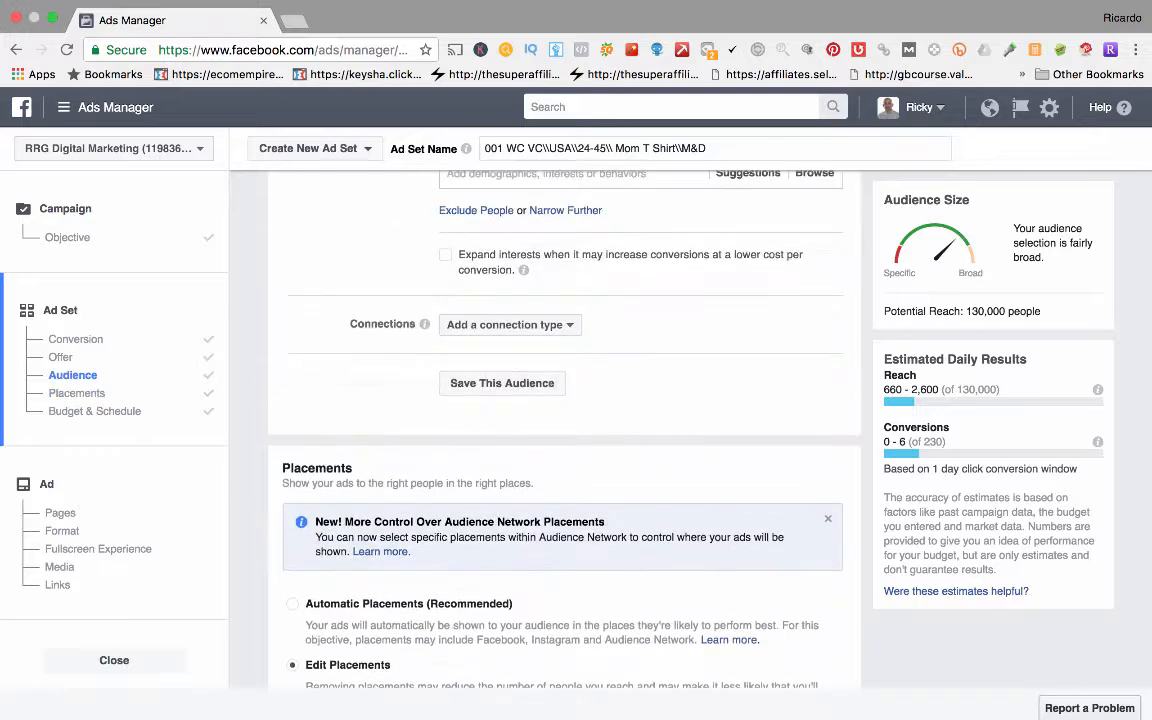
{"action": "scroll", "coordinate": [550, 400], "scroll_direction": "up", "scroll_amount": 5}
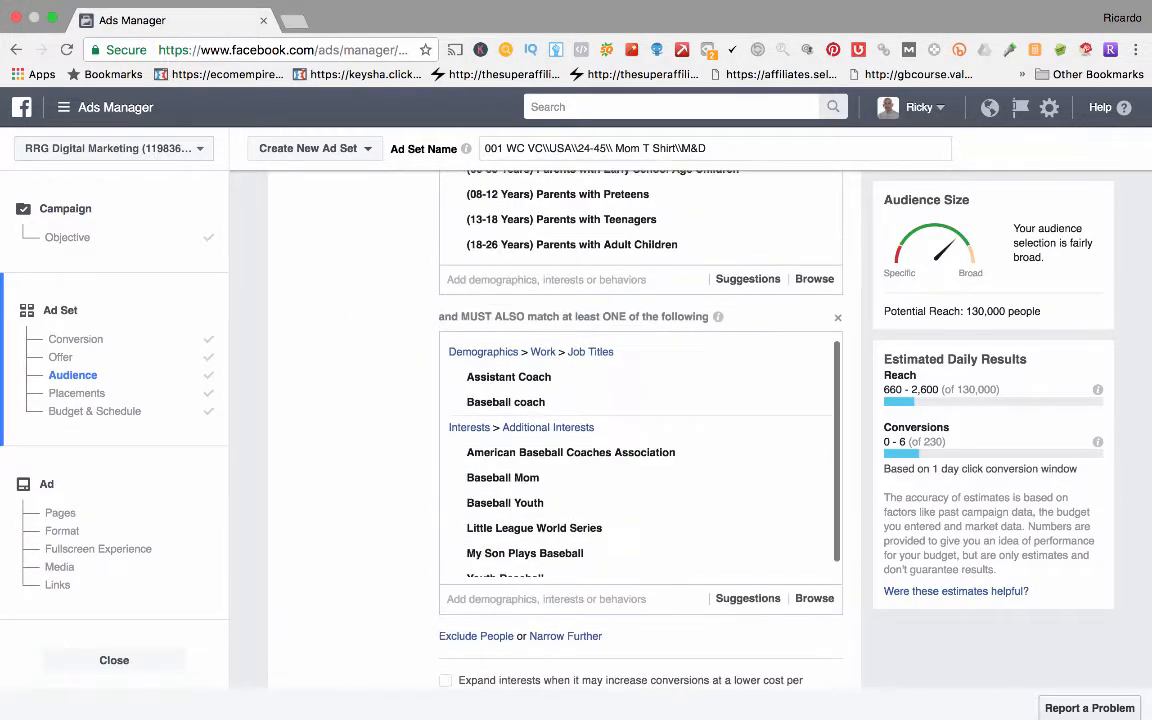
{"action": "scroll", "coordinate": [550, 400], "scroll_direction": "up", "scroll_amount": 5}
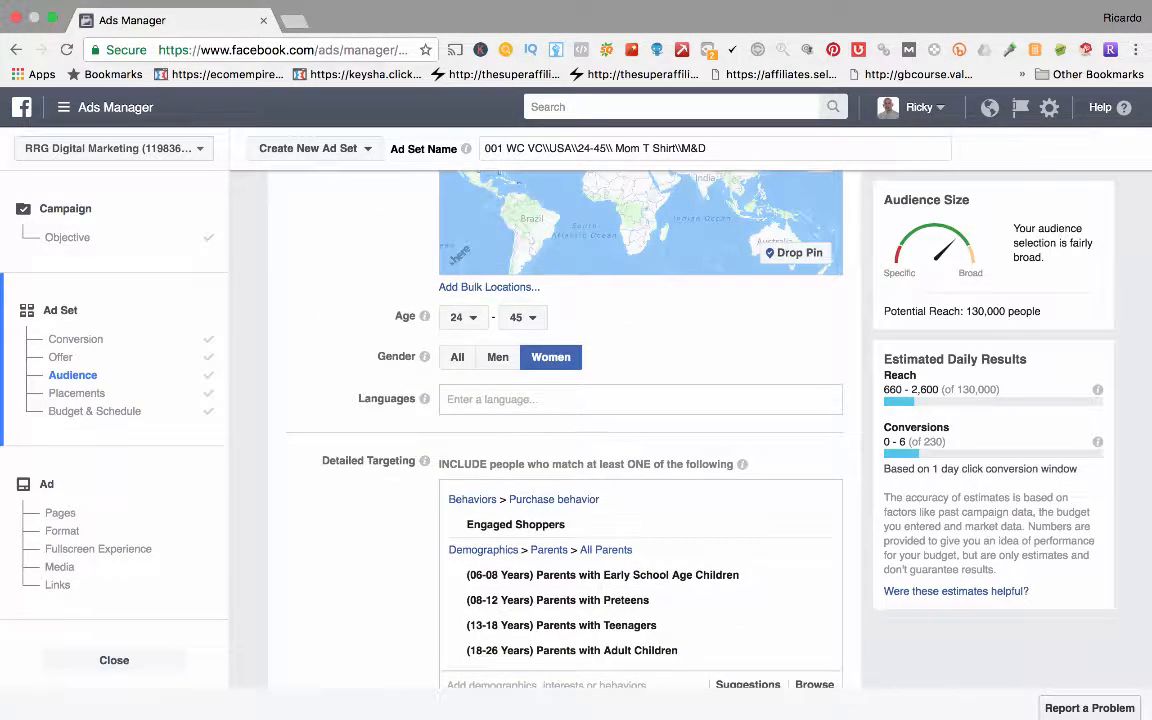
{"action": "scroll", "coordinate": [550, 400], "scroll_direction": "down", "scroll_amount": 2}
{"action": "scroll", "coordinate": [550, 400], "scroll_direction": "down", "scroll_amount": 10}
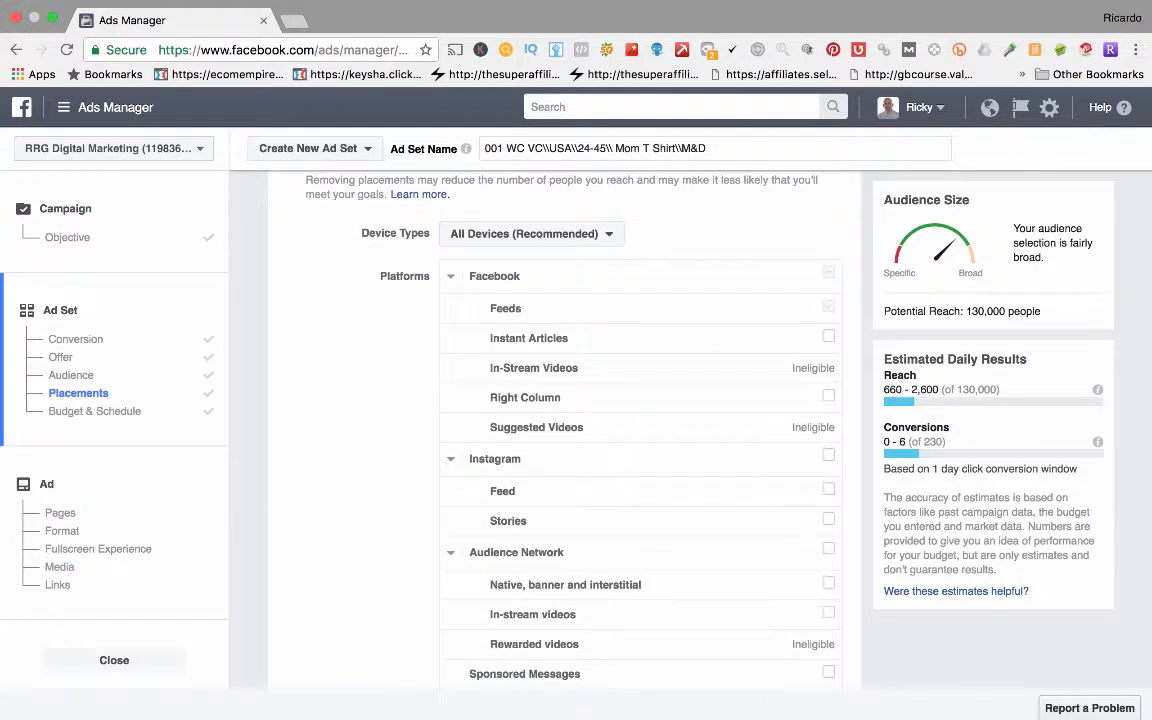
{"action": "scroll", "coordinate": [550, 400], "scroll_direction": "down", "scroll_amount": 7}
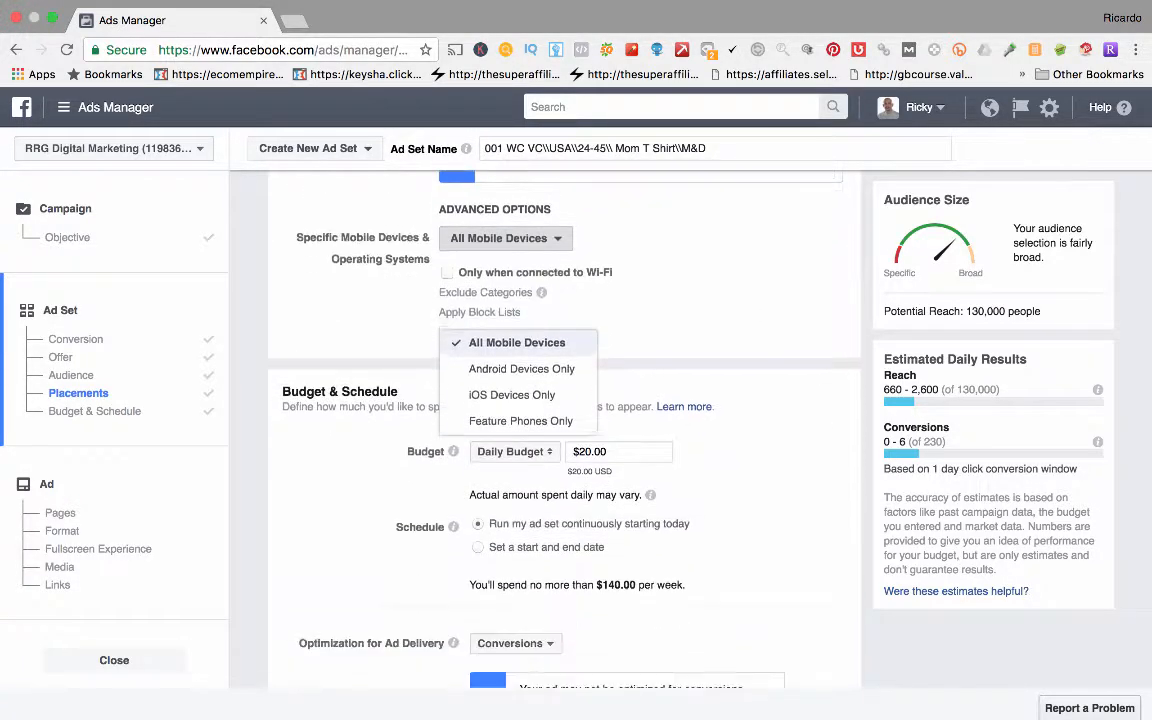
{"action": "left_click", "coordinate": [517, 264]}
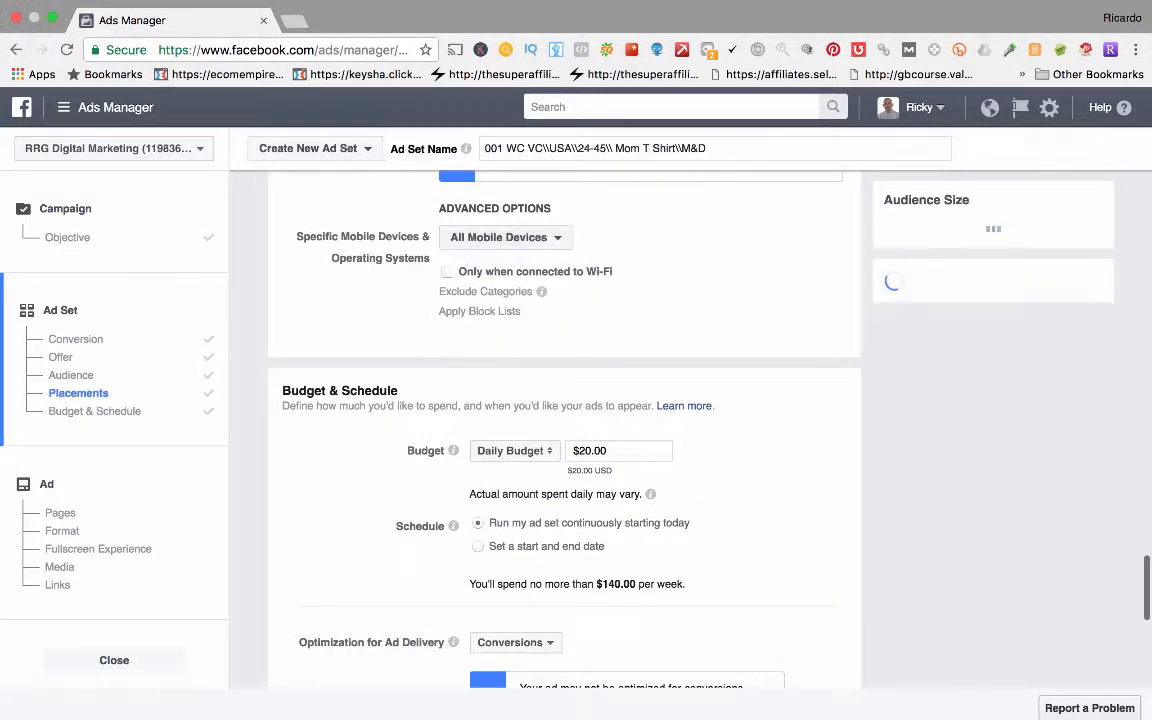
Switch the ad set to a Lifetime Budget and set the amount to $20.00
{"action": "scroll", "coordinate": [550, 400], "scroll_direction": "down", "scroll_amount": 1}
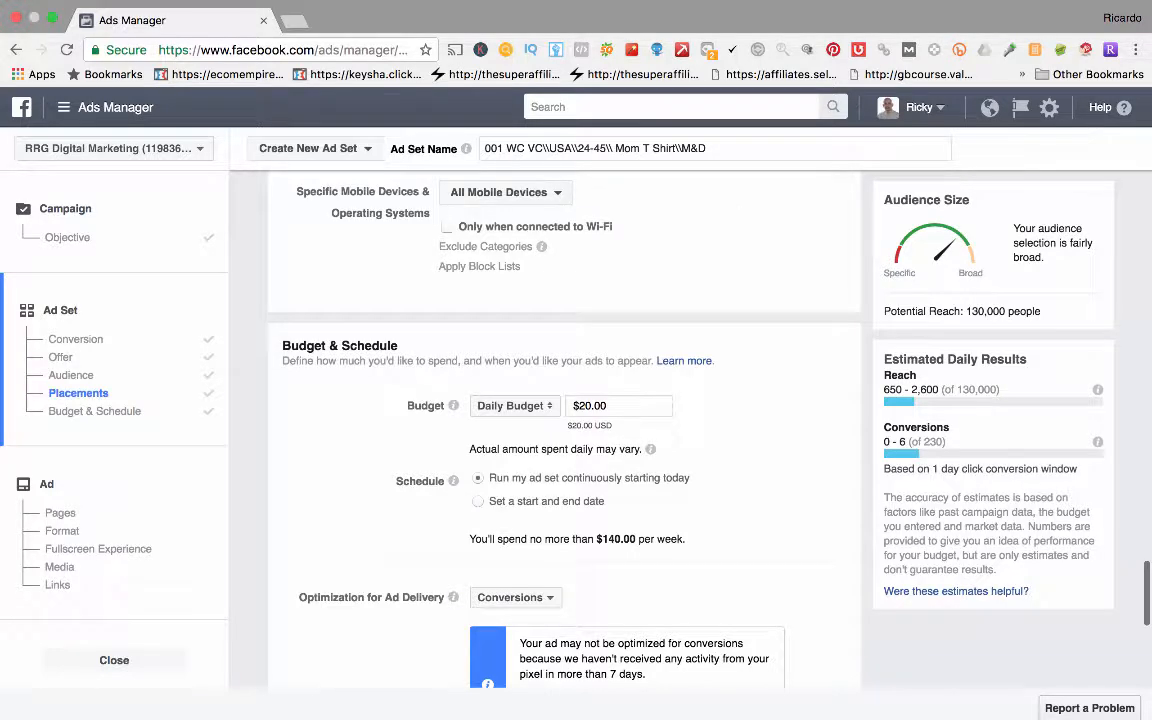
{"action": "scroll", "coordinate": [550, 400], "scroll_direction": "down", "scroll_amount": 2}
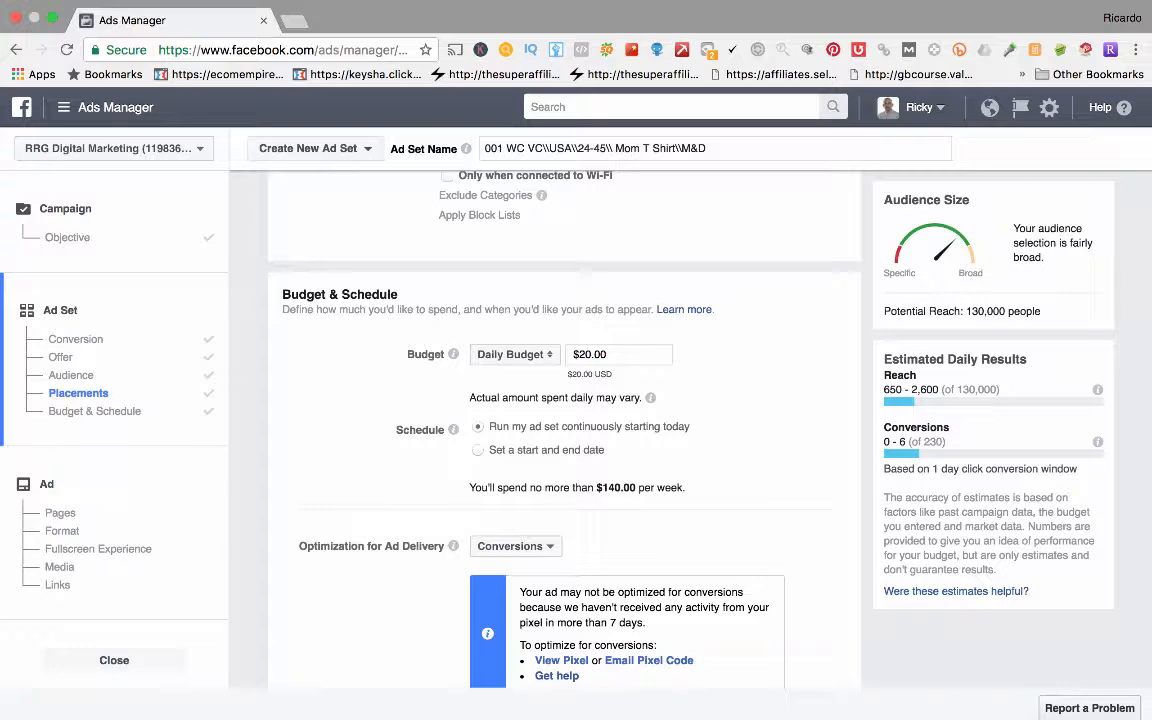
{"action": "scroll", "coordinate": [564, 430], "scroll_direction": "down", "scroll_amount": 1}
{"action": "scroll", "coordinate": [564, 430], "scroll_direction": "down", "scroll_amount": 2}
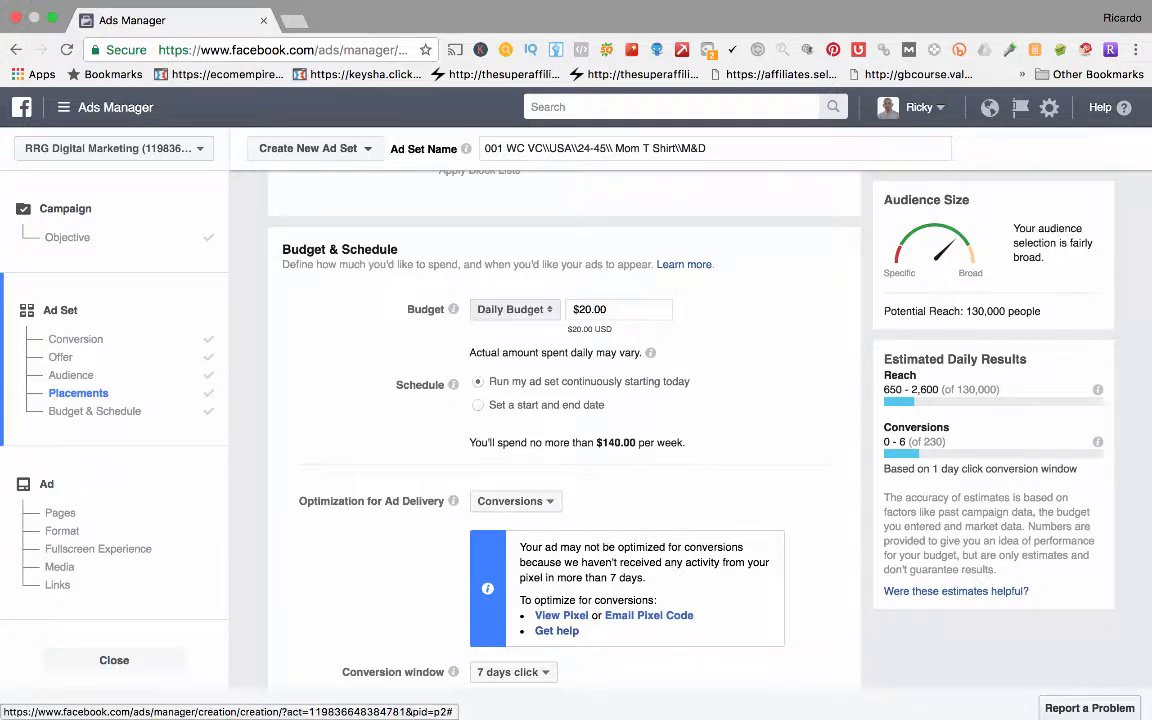
{"action": "left_click", "coordinate": [515, 310]}
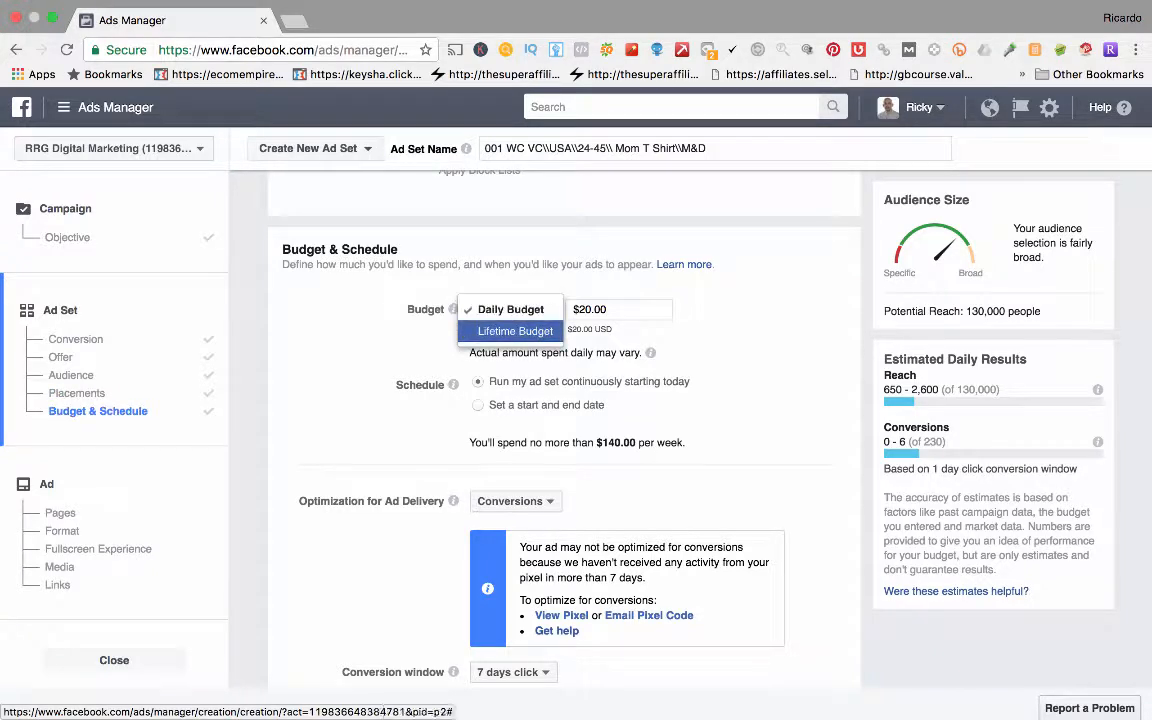
{"action": "left_click", "coordinate": [515, 331]}
{"action": "left_click_drag", "start_coordinate": [608, 310], "coordinate": [595, 310]}
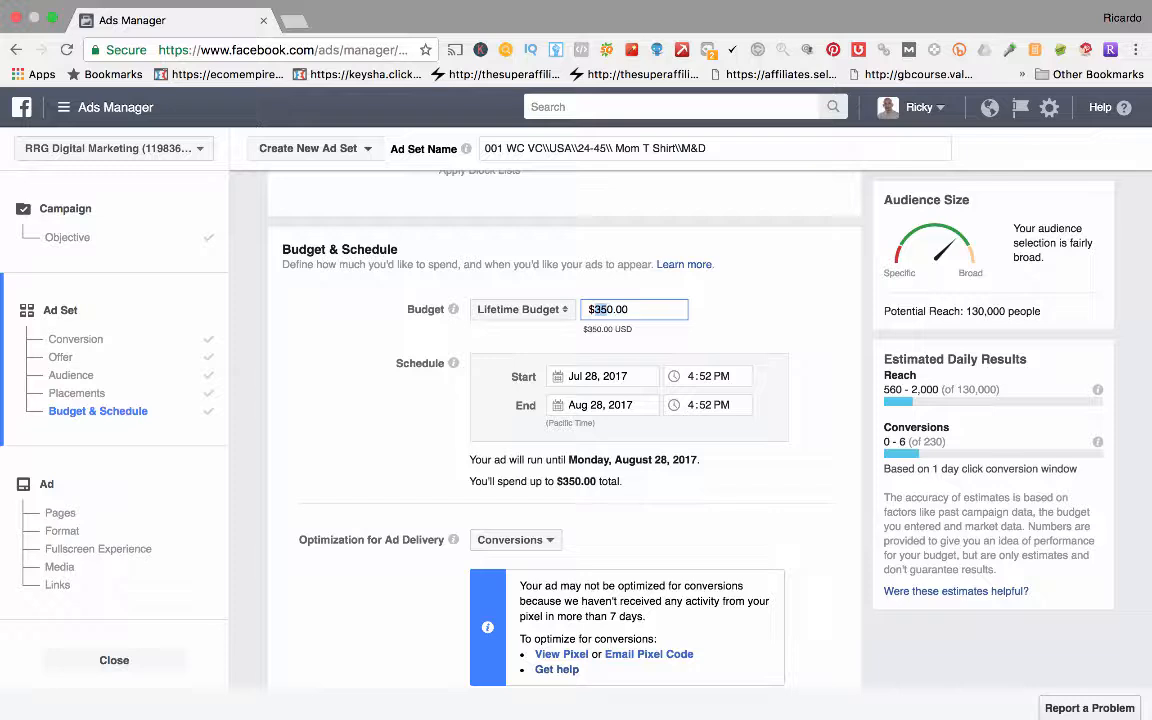
{"action": "key", "text": "BackSpace"}
{"action": "type", "text": "2"}
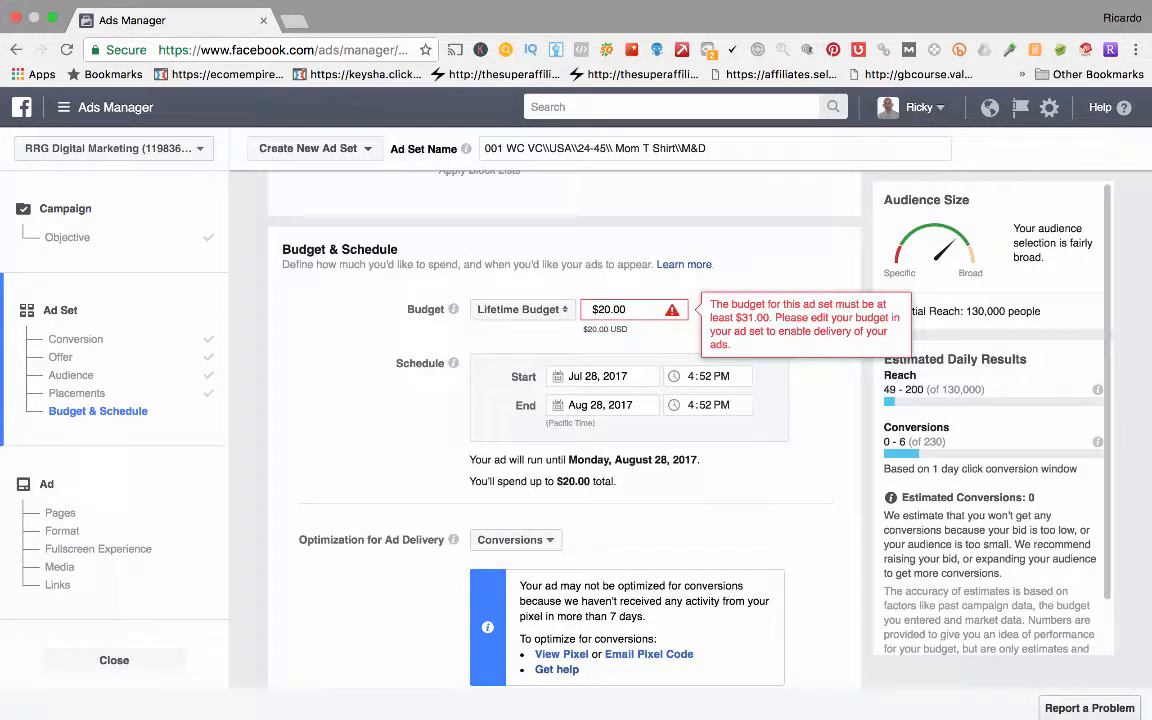
{"action": "left_click", "coordinate": [602, 309]}
{"action": "left_click", "coordinate": [745, 274]}
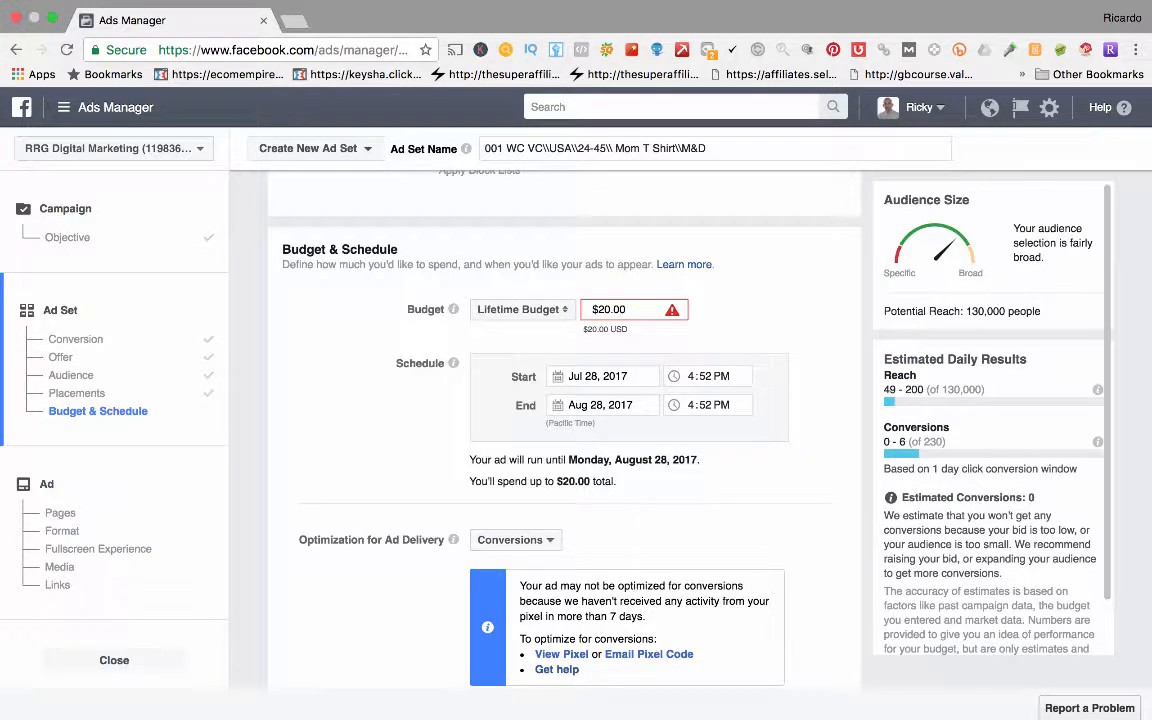
Set the schedule's end date to July 29, 2017
{"action": "left_click", "coordinate": [602, 405]}
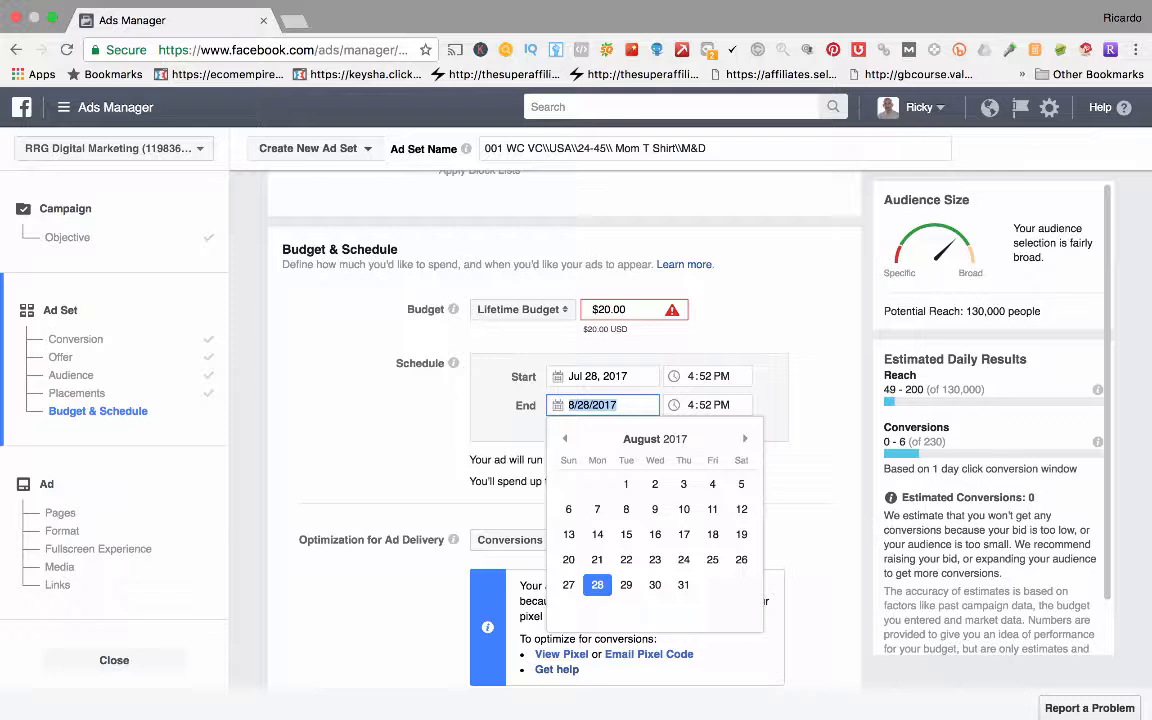
{"action": "type", "text": "7/29/2017"}
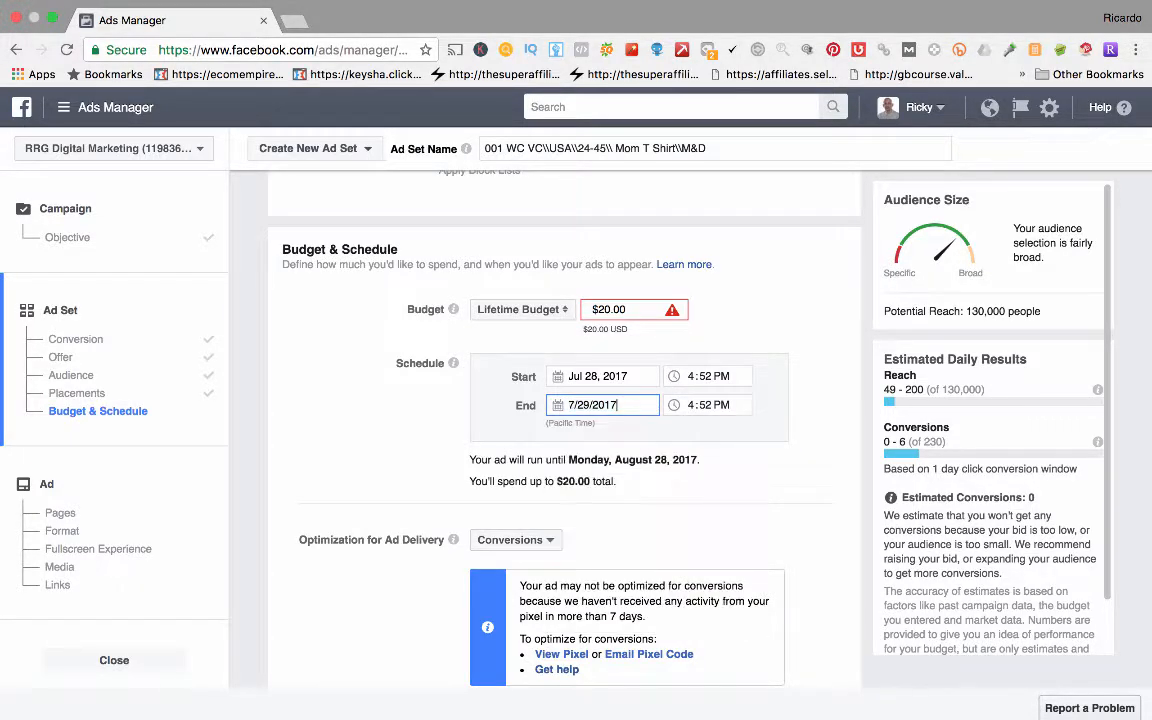
{"action": "left_click", "coordinate": [745, 274]}
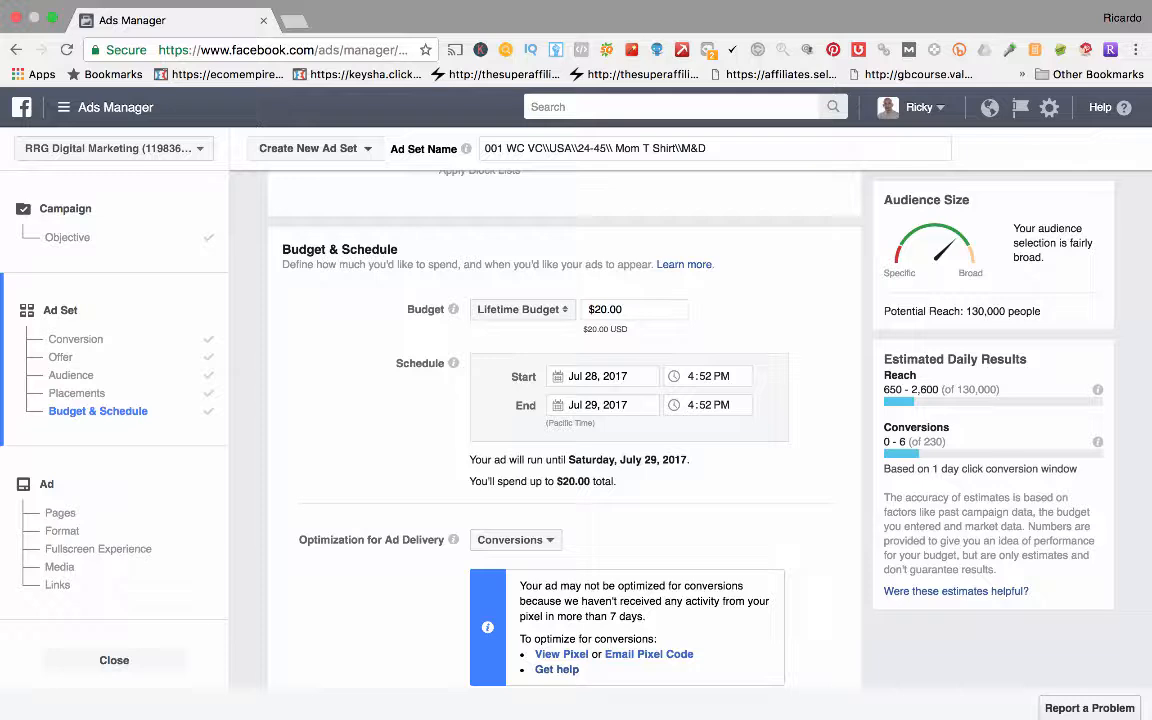
Set the schedule's start time to 12:00 AM
{"action": "scroll", "coordinate": [565, 430], "scroll_direction": "down", "scroll_amount": 1}
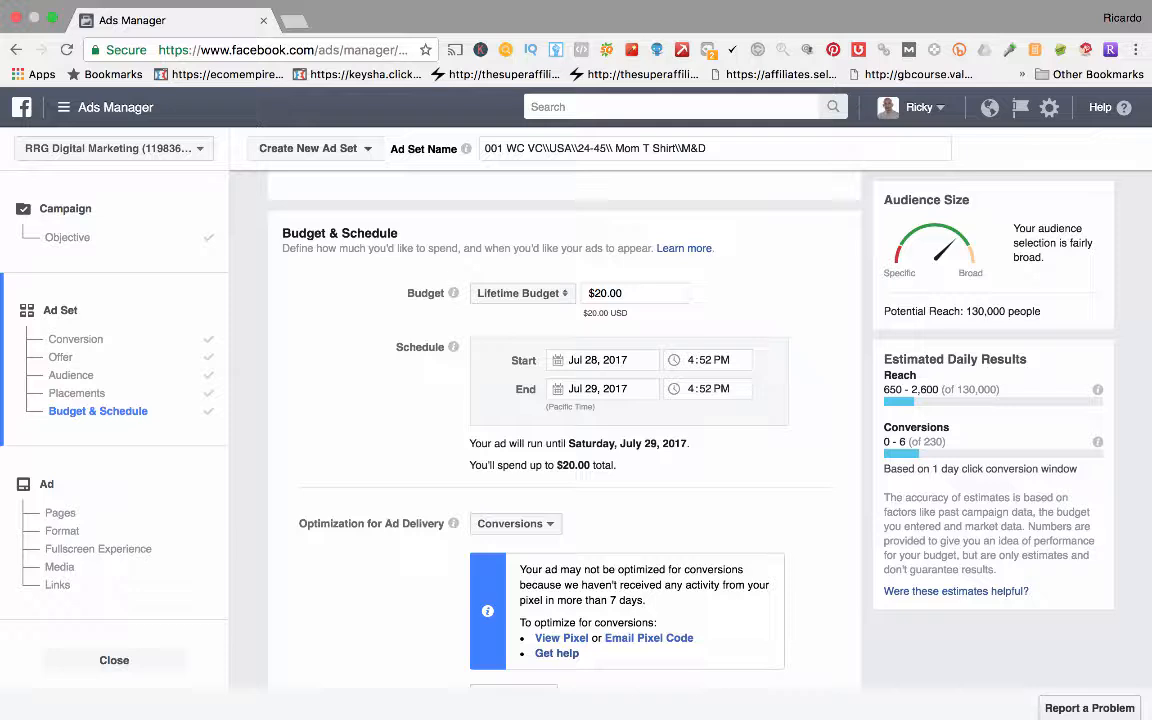
{"action": "left_click", "coordinate": [689, 360]}
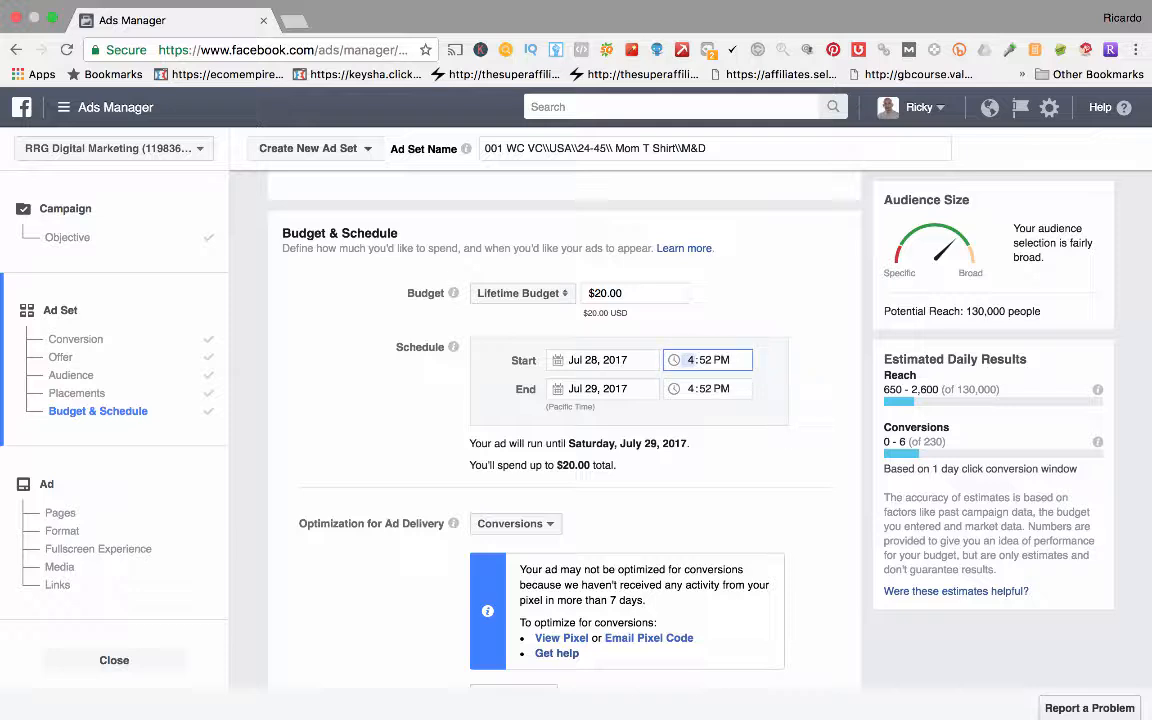
{"action": "type", "text": "12"}
{"action": "key", "text": "Tab"}
{"action": "key", "text": "Tab"}
{"action": "type", "text": "a"}
{"action": "type", "text": "00"}
{"action": "left_click", "coordinate": [636, 324]}
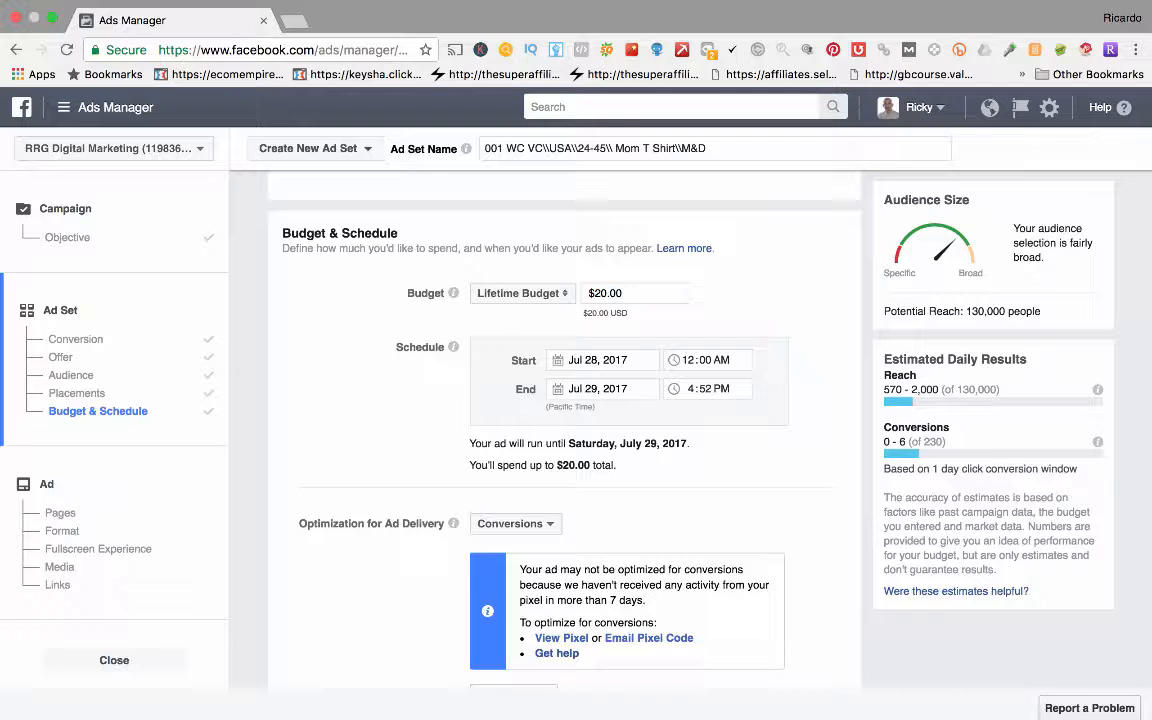
Set the schedule to start on July 29, 2017 and end on July 30, 2017
{"action": "mouse_move", "coordinate": [656, 1]}
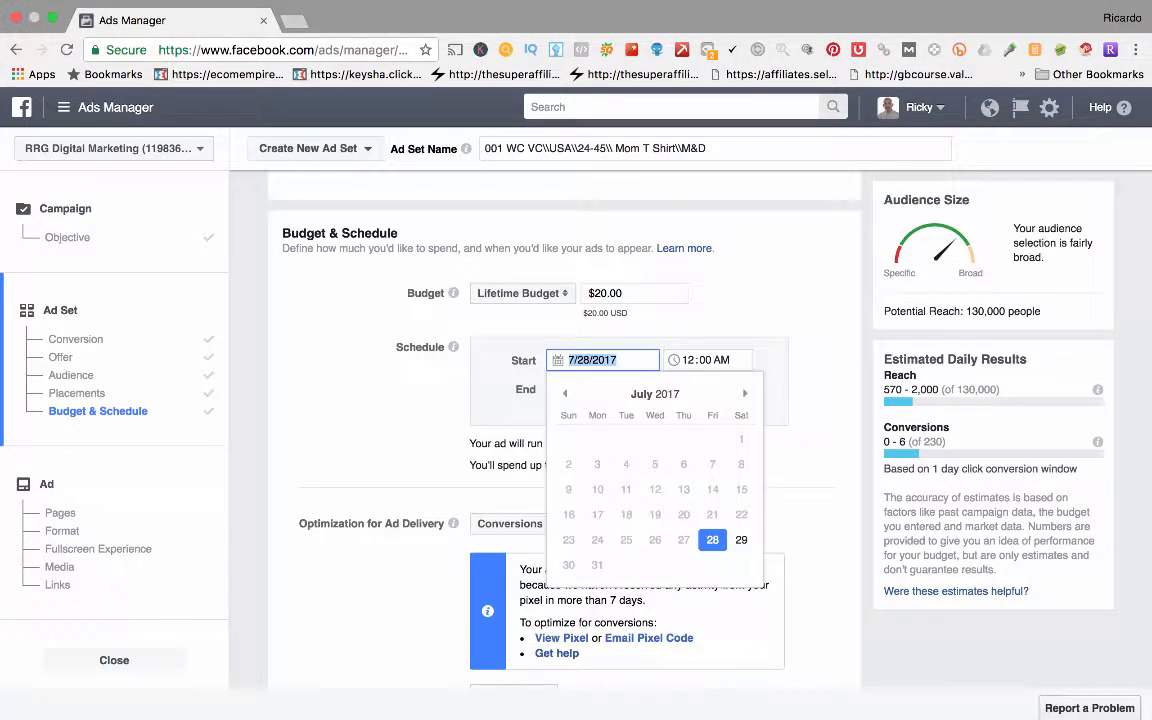
{"action": "type", "text": "7/29/2017"}
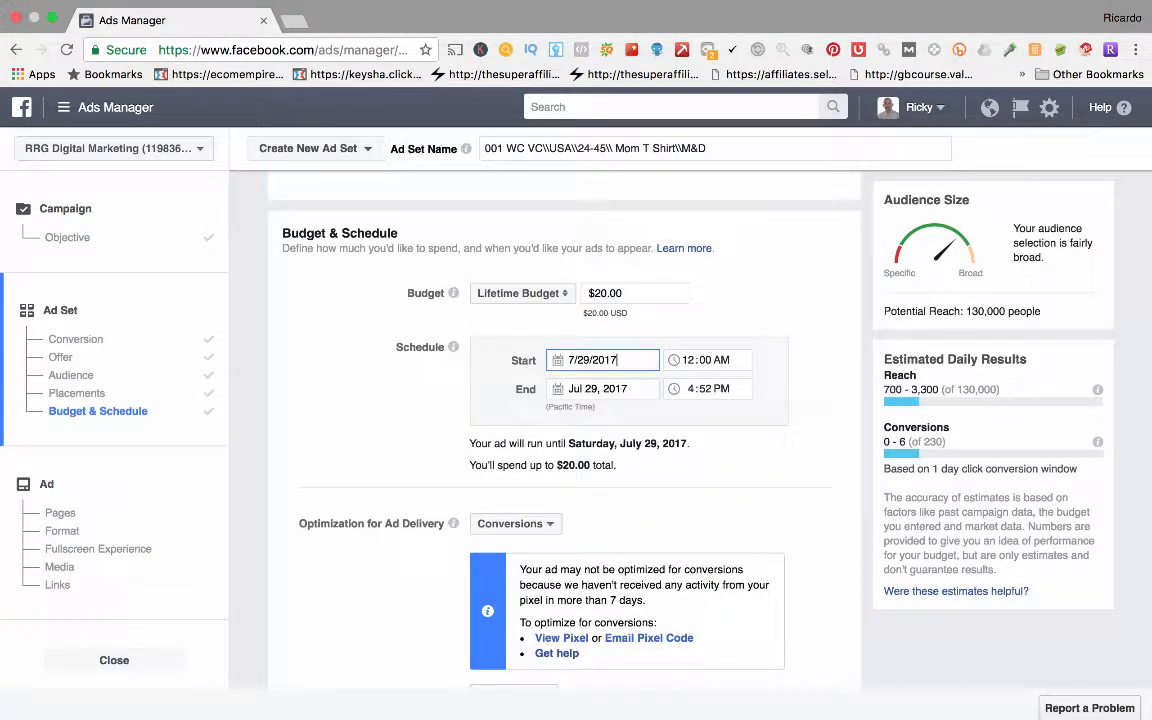
{"action": "left_click", "coordinate": [602, 389]}
{"action": "type", "text": "7/30/2017"}
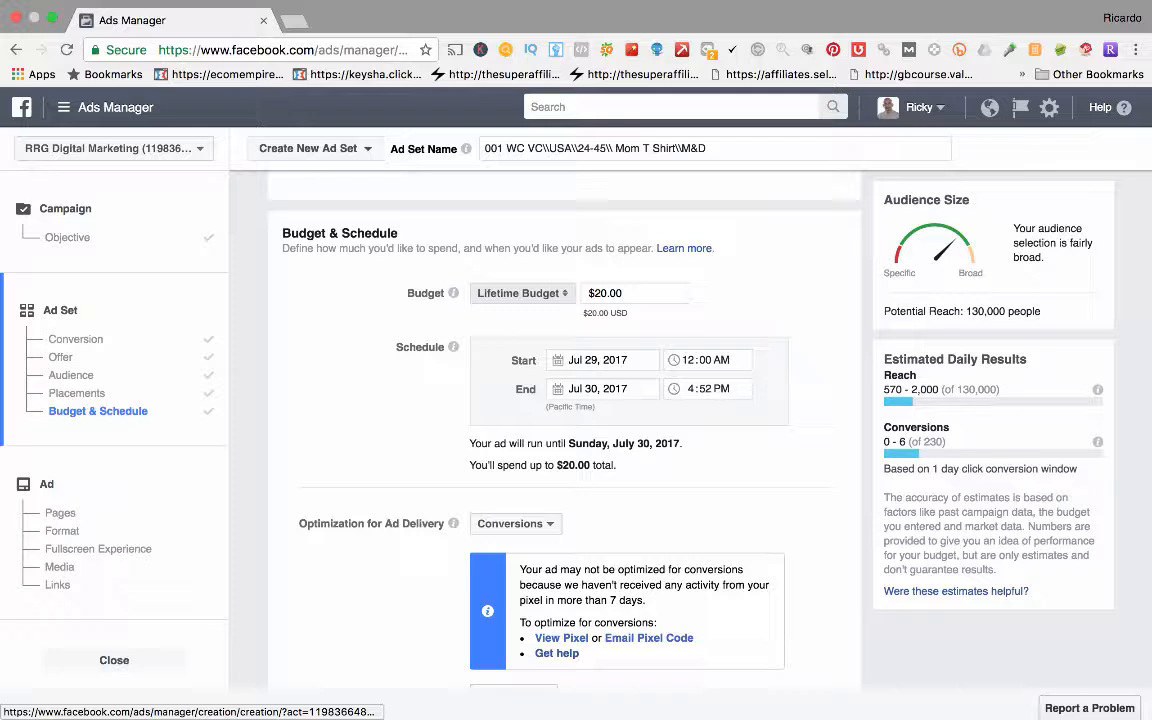
Switch the ad set's budget type to Daily Budget
{"action": "left_click", "coordinate": [521, 293]}
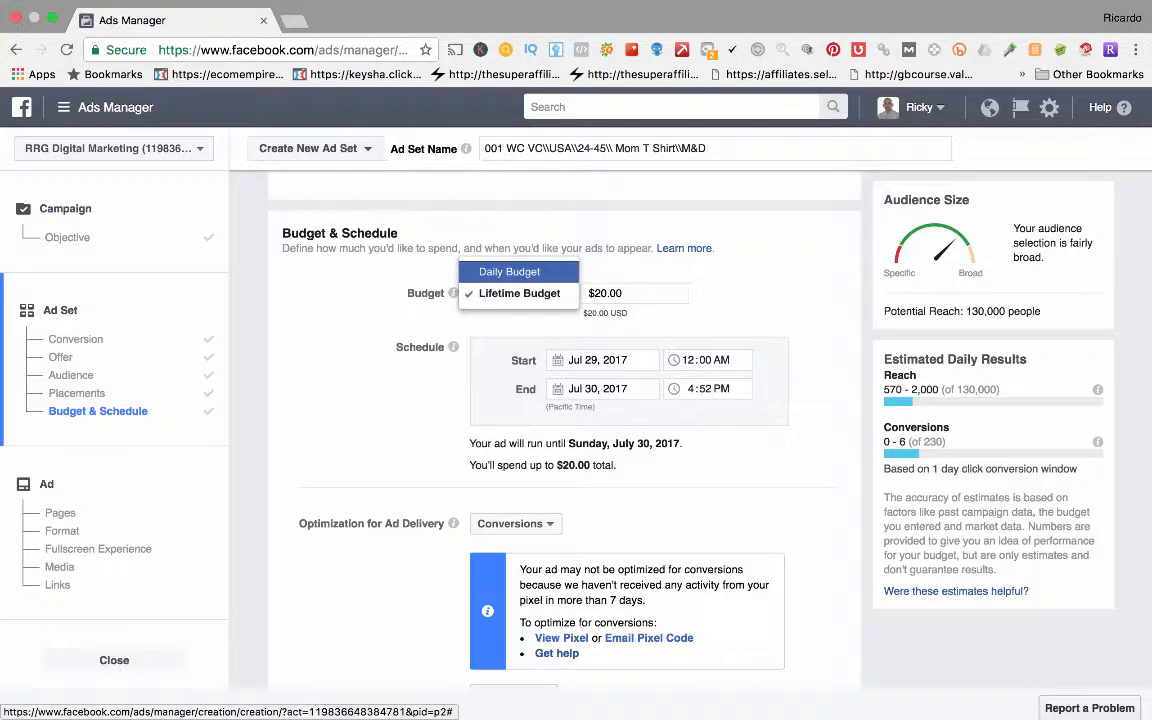
{"action": "left_click", "coordinate": [509, 271]}
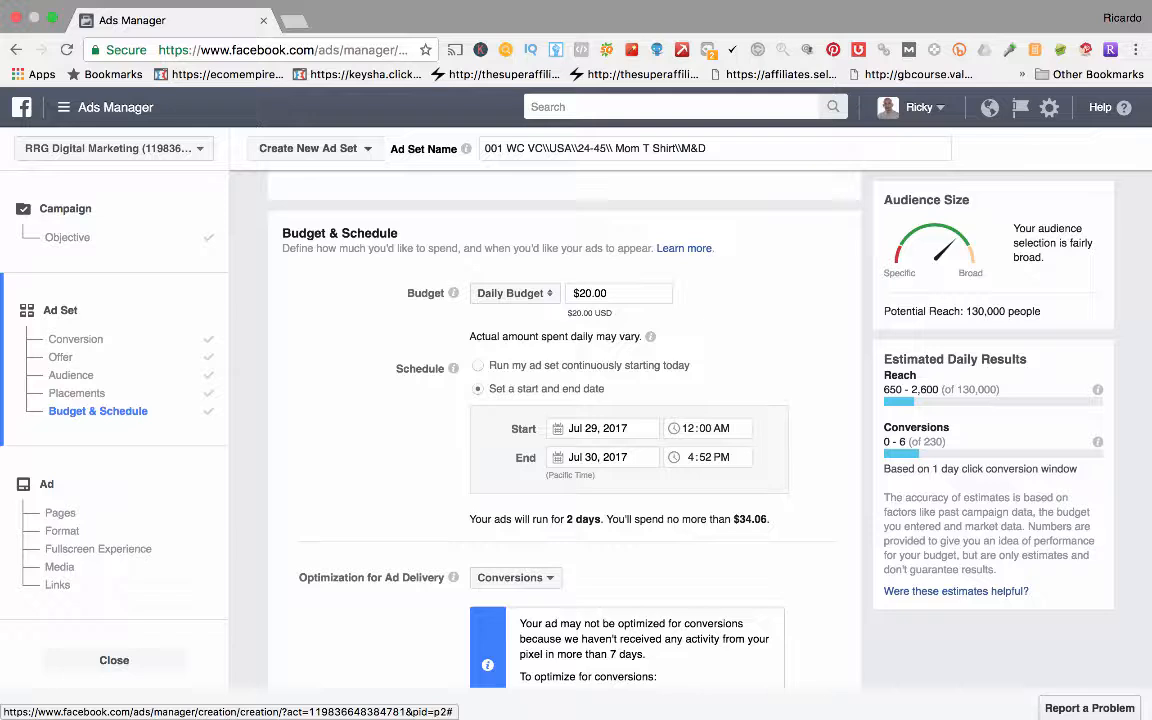
Set the ad set schedule's end date to August 31, 2017
{"action": "scroll", "coordinate": [565, 420], "scroll_direction": "down", "scroll_amount": 2}
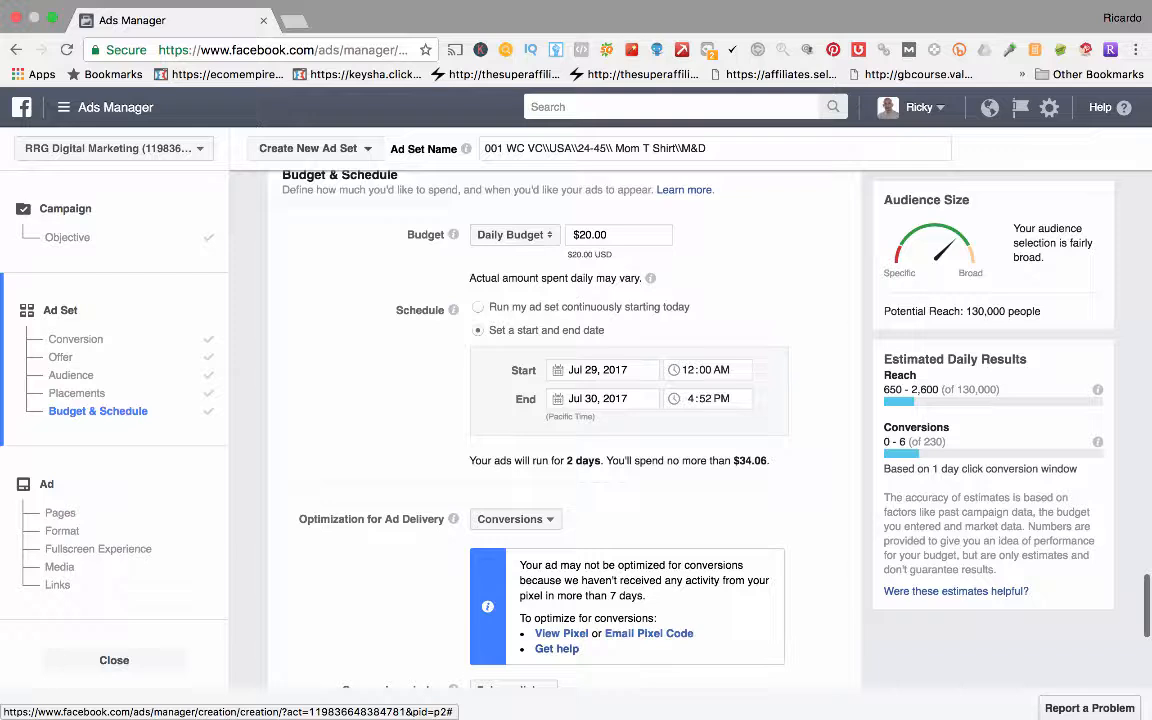
{"action": "left_click", "coordinate": [600, 399]}
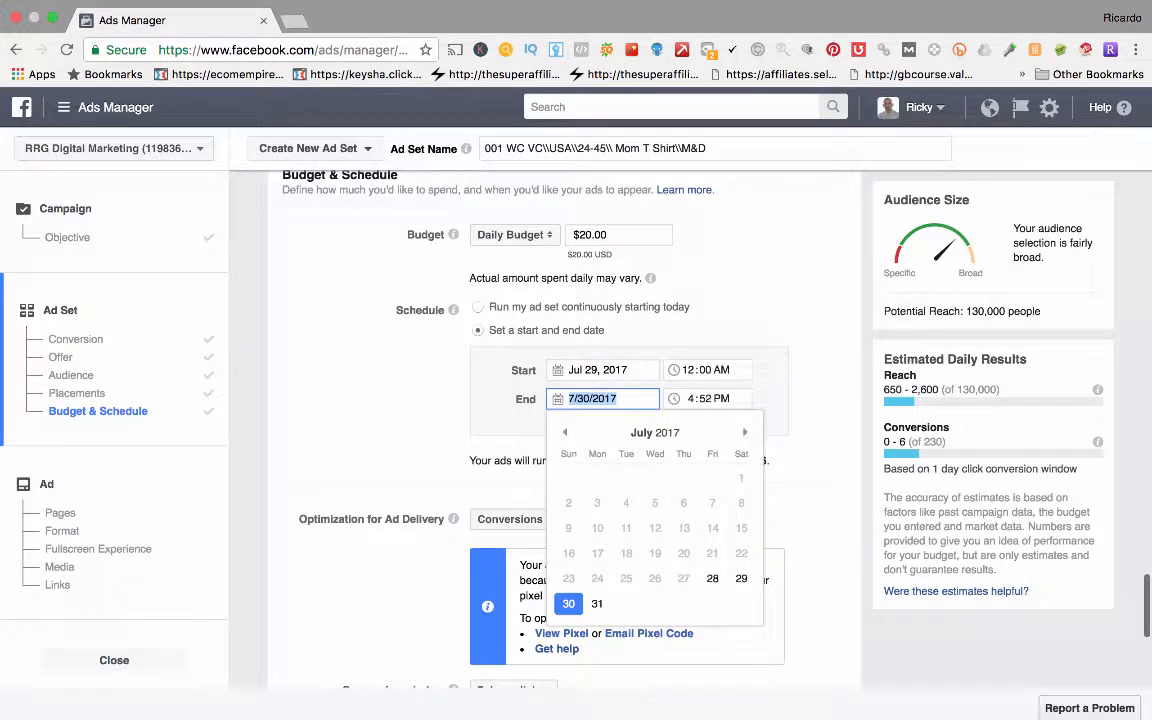
{"action": "left_click", "coordinate": [745, 432]}
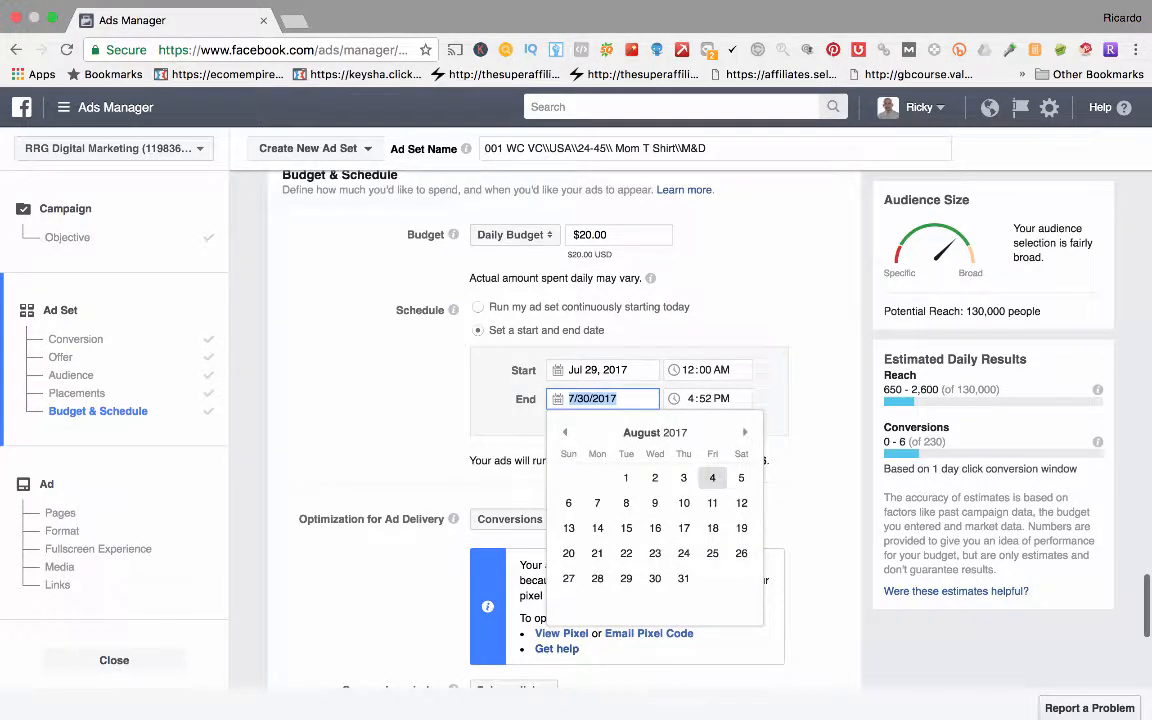
{"action": "left_click", "coordinate": [684, 578]}
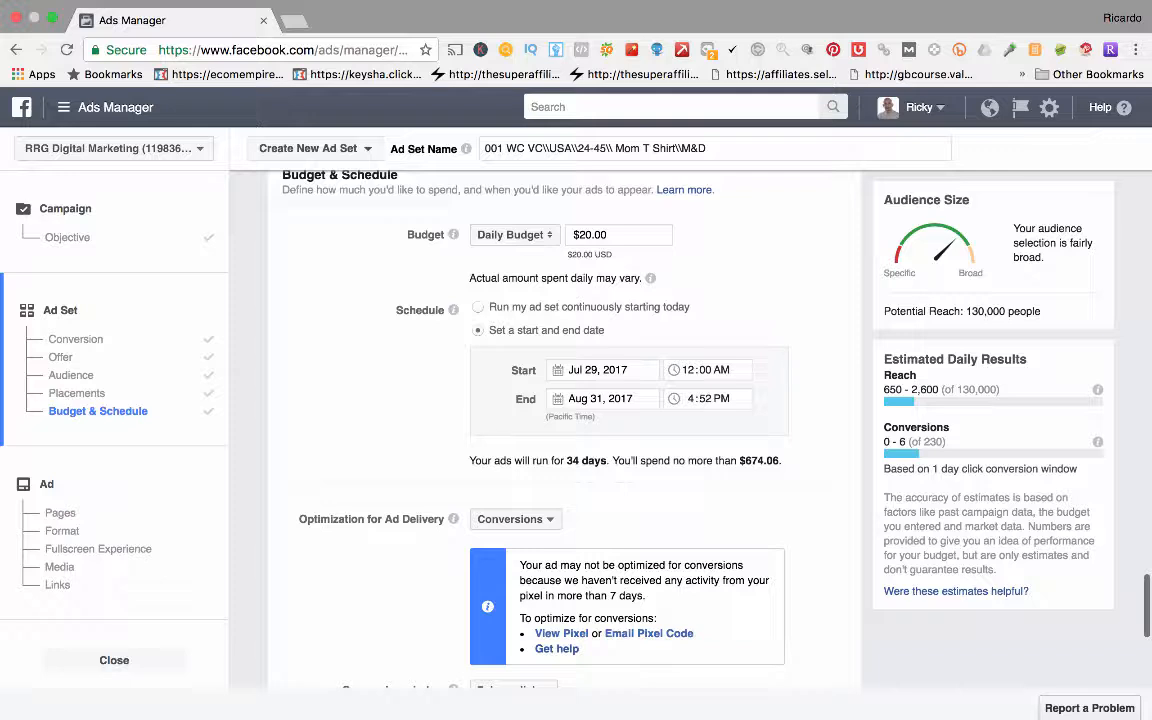
{"action": "double_click", "coordinate": [525, 399]}
Examine the ad delivery optimization choices and the conversion window, bid, charging, ad scheduling and delivery type settings
{"action": "scroll", "coordinate": [545, 430], "scroll_direction": "down", "scroll_amount": 2}
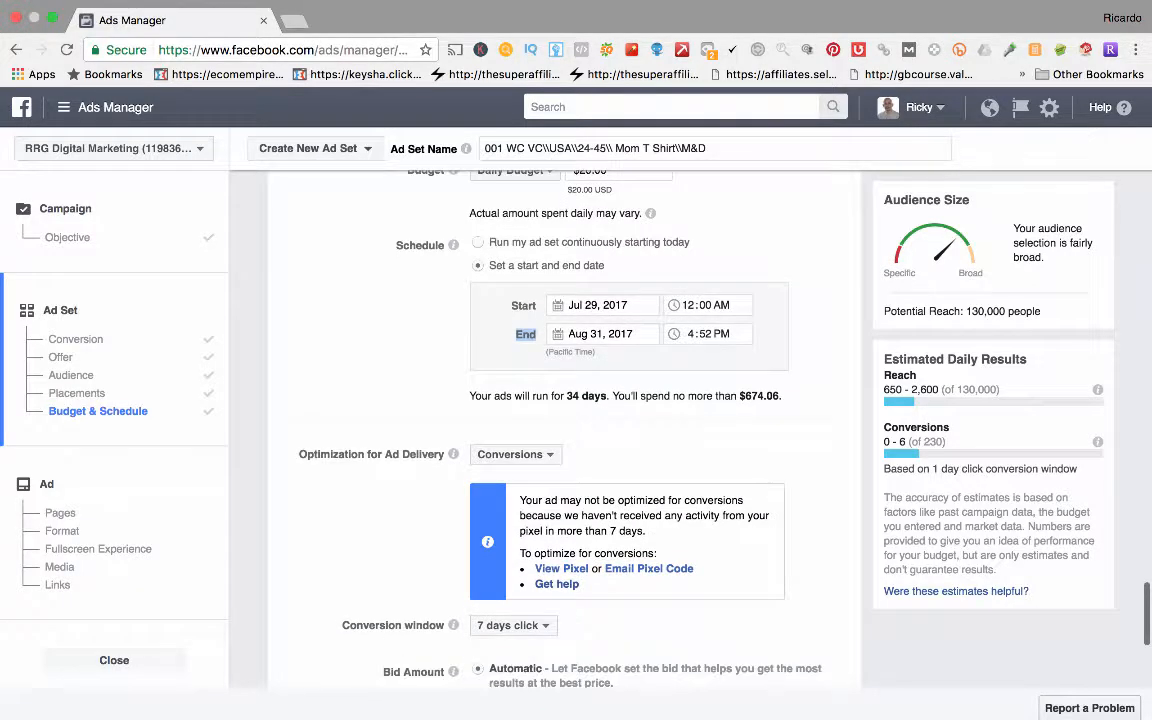
{"action": "scroll", "coordinate": [650, 430], "scroll_direction": "down", "scroll_amount": 1}
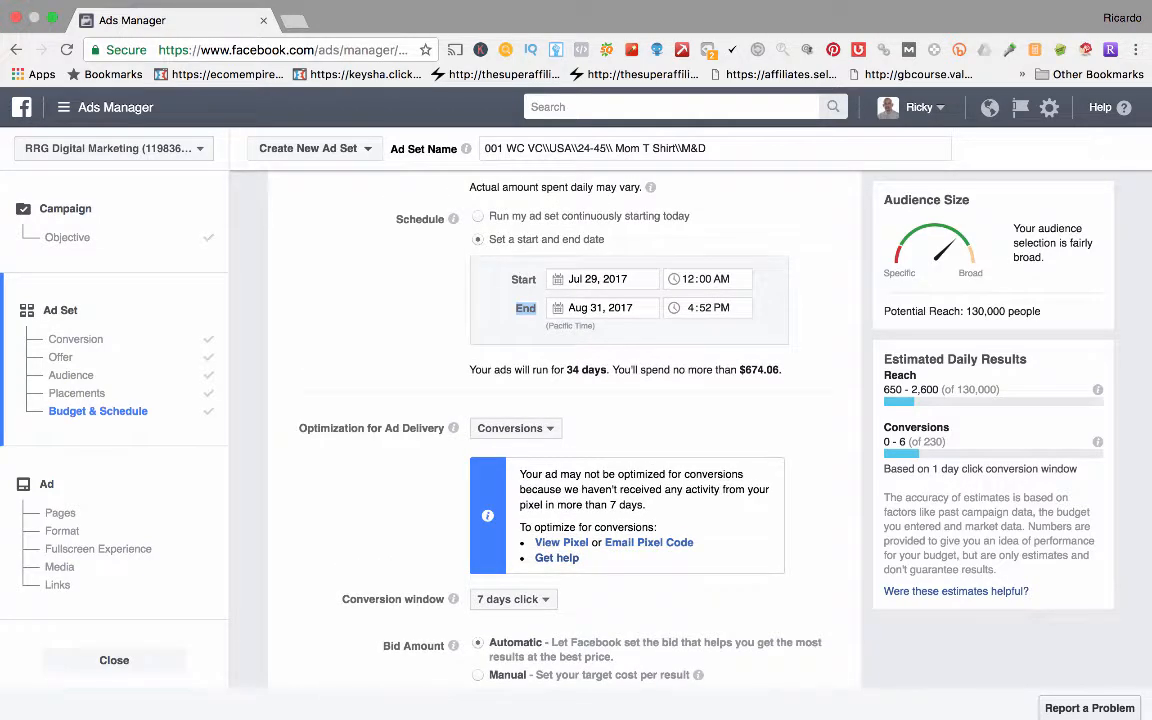
{"action": "scroll", "coordinate": [650, 420], "scroll_direction": "up", "scroll_amount": 2}
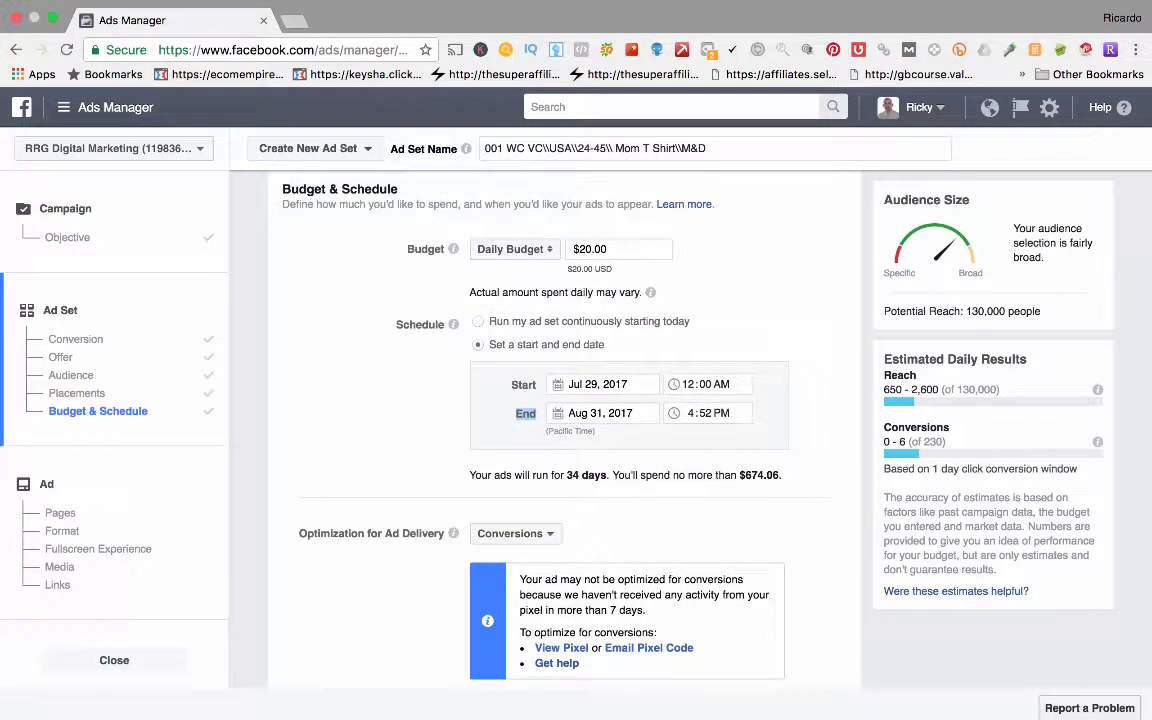
{"action": "scroll", "coordinate": [650, 420], "scroll_direction": "down", "scroll_amount": 4}
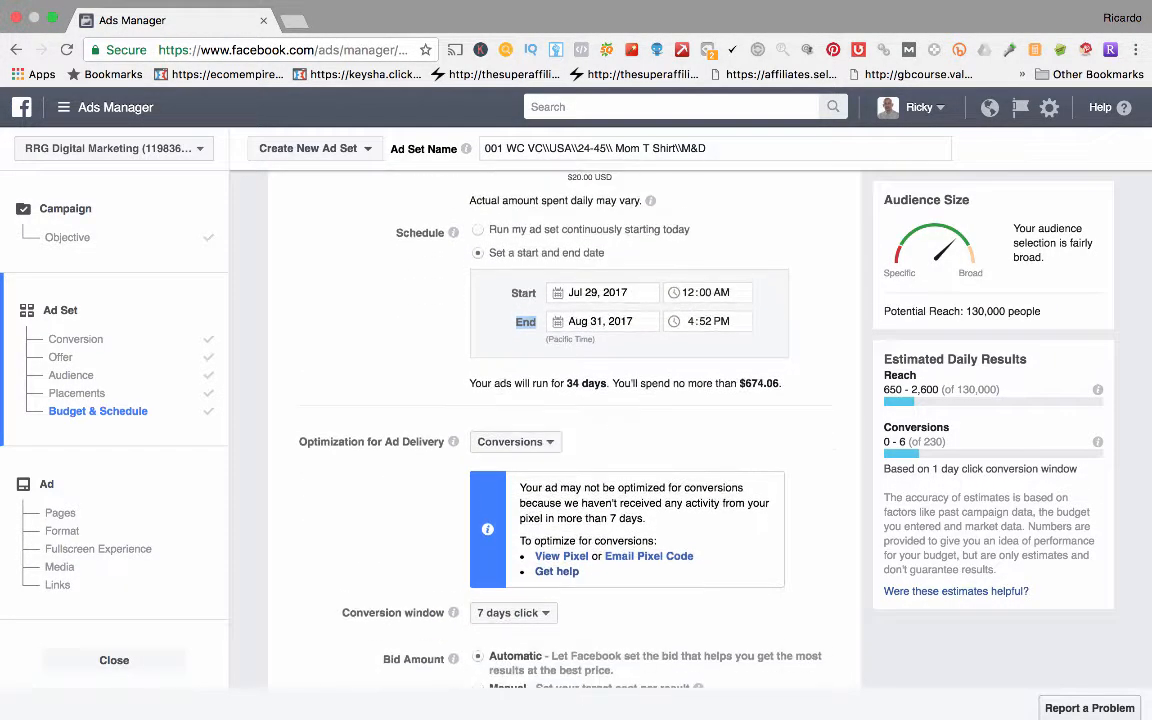
{"action": "scroll", "coordinate": [650, 420], "scroll_direction": "down", "scroll_amount": 1}
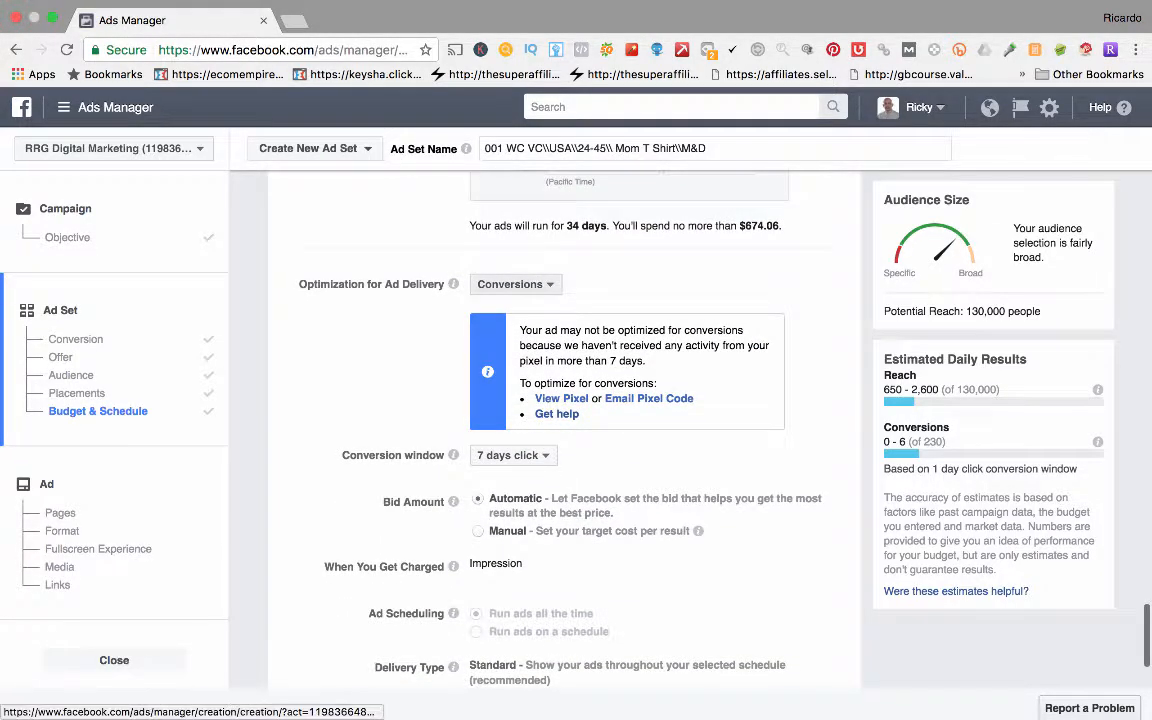
{"action": "left_click", "coordinate": [514, 284]}
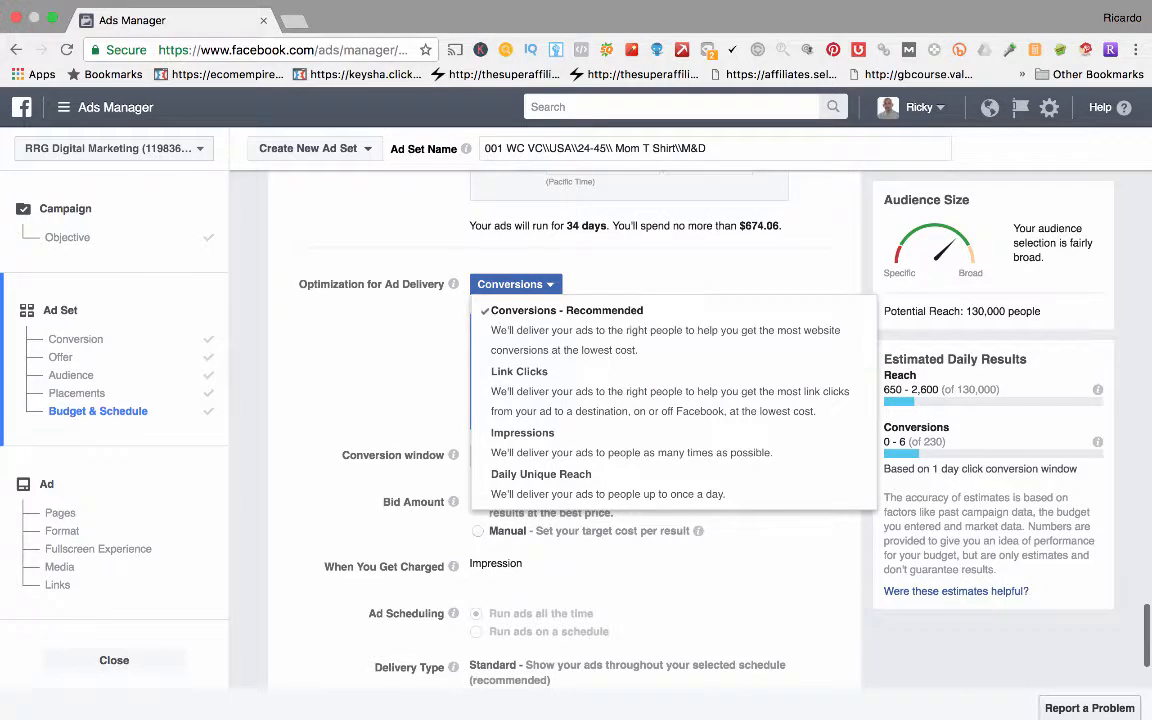
{"action": "left_click", "coordinate": [516, 284]}
{"action": "scroll", "coordinate": [564, 400], "scroll_direction": "down", "scroll_amount": 1}
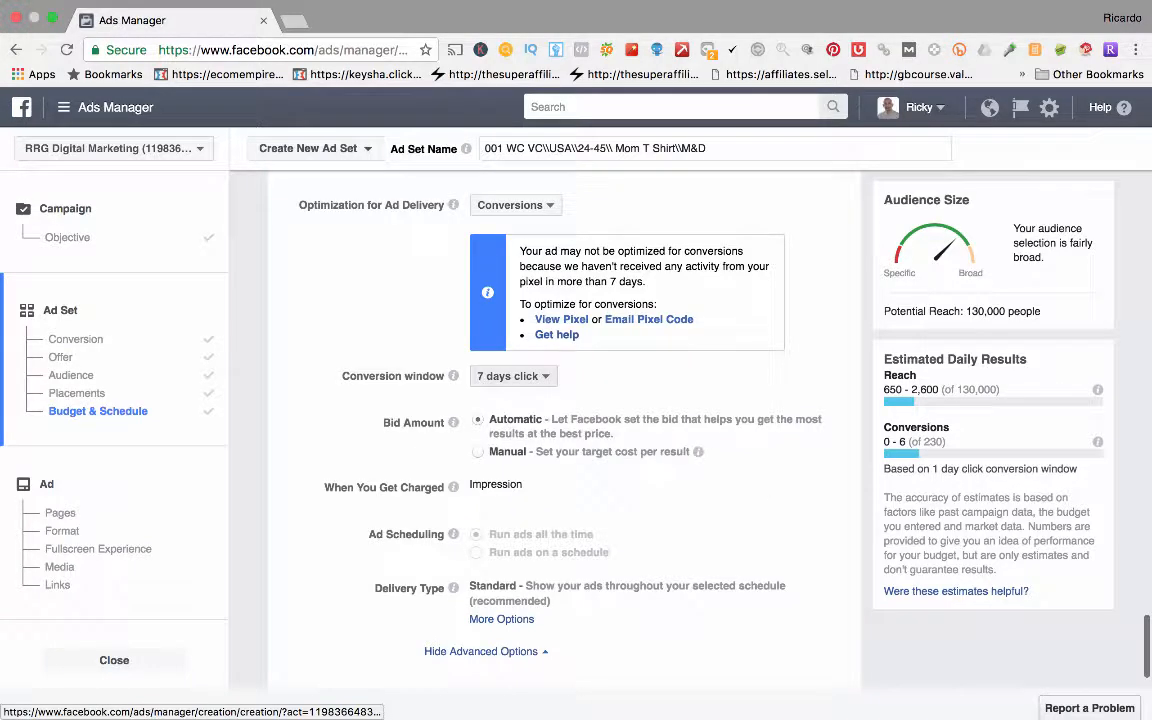
{"action": "mouse_move", "coordinate": [453, 376]}
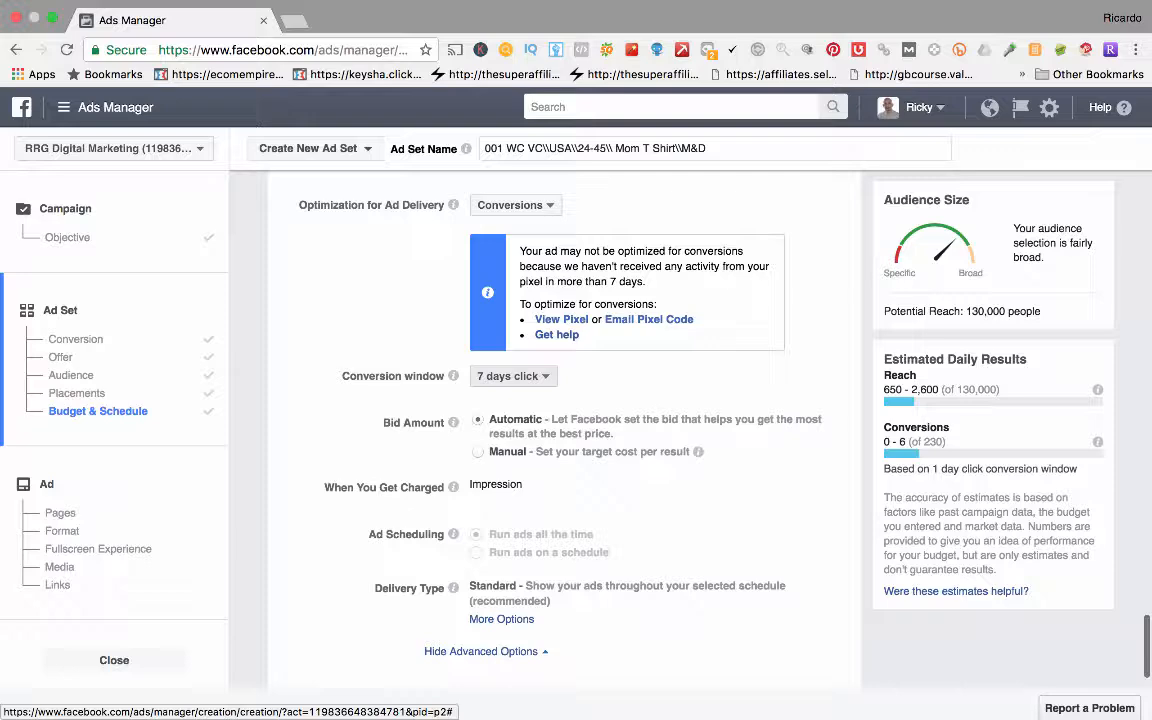
{"action": "scroll", "coordinate": [564, 430], "scroll_direction": "down", "scroll_amount": 2}
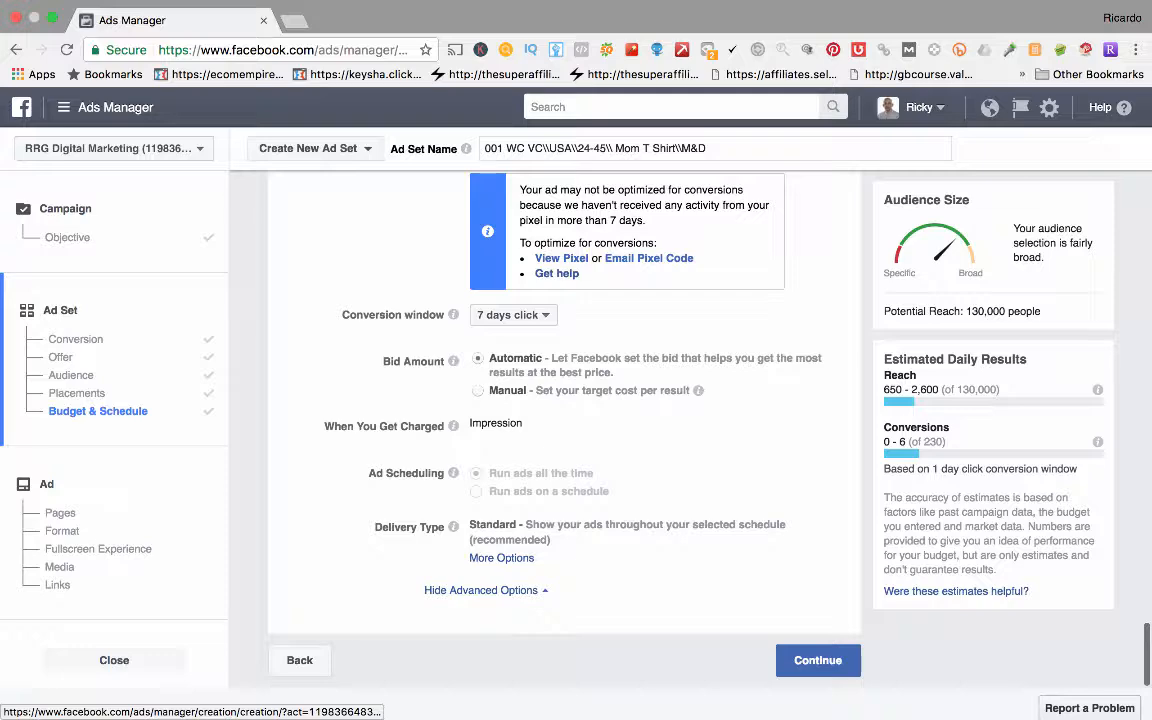
{"action": "scroll", "coordinate": [564, 430], "scroll_direction": "up", "scroll_amount": 4}
{"action": "scroll", "coordinate": [564, 430], "scroll_direction": "down", "scroll_amount": 4}
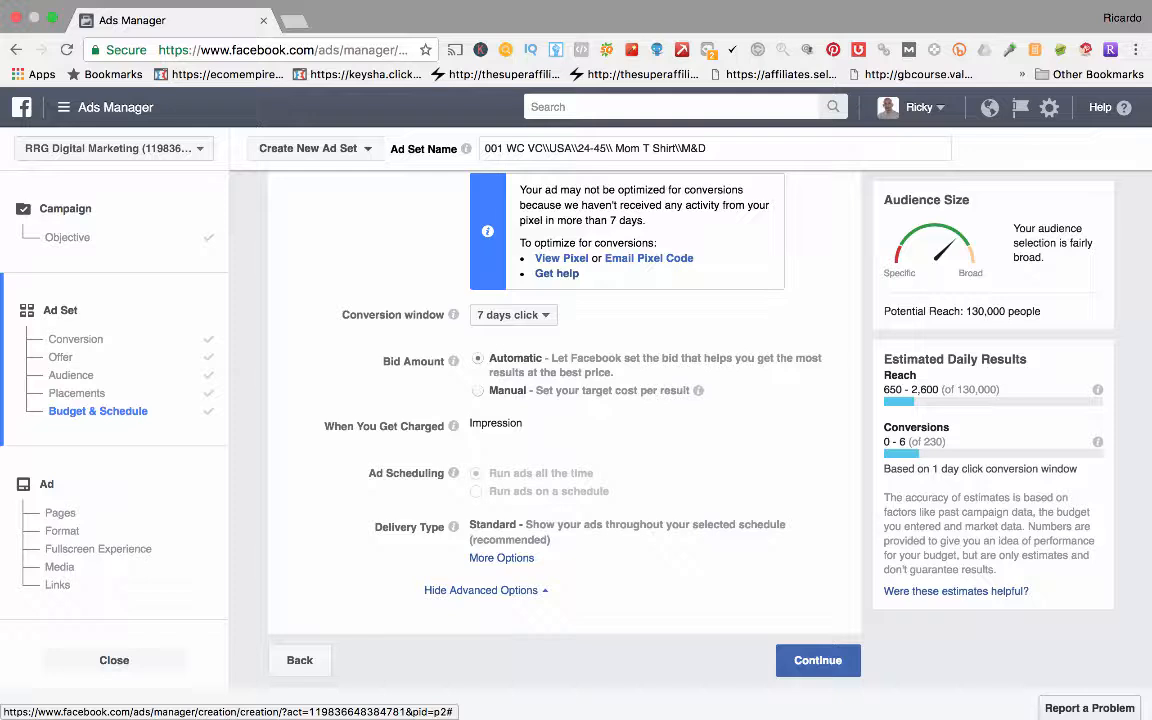
Switch the bid amount to Manual to examine its suggested bid range, and return it to Automatic
{"action": "left_click", "coordinate": [478, 391]}
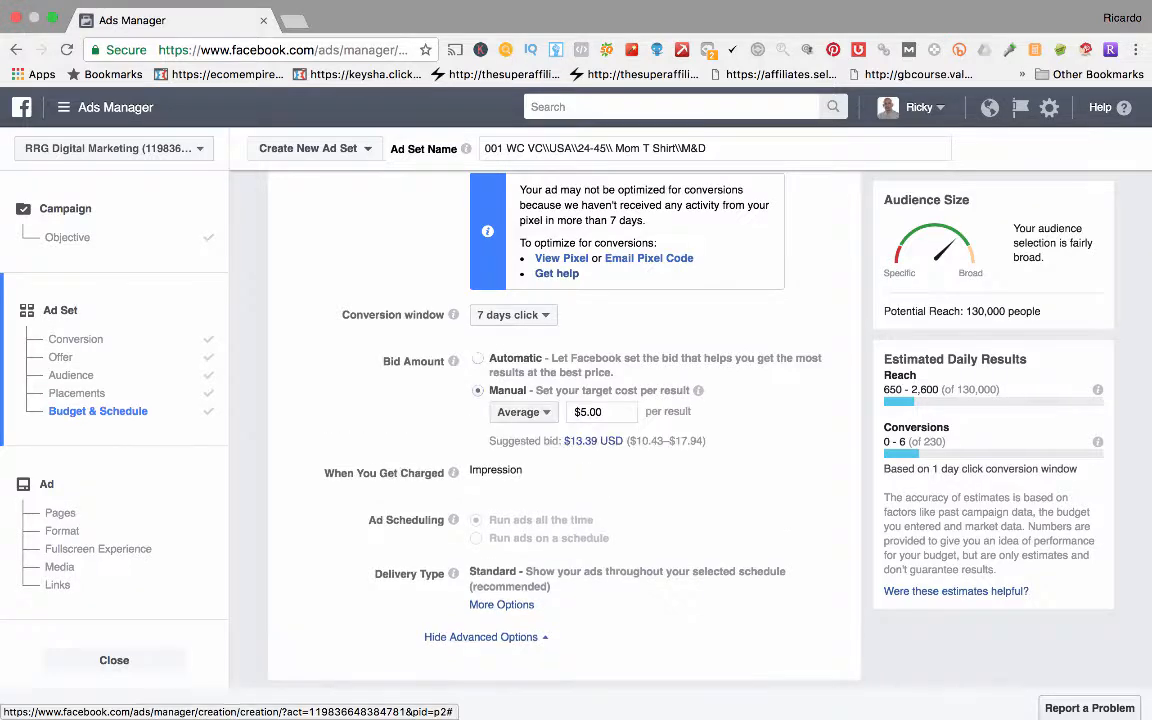
{"action": "scroll", "coordinate": [564, 430], "scroll_direction": "down", "scroll_amount": 1}
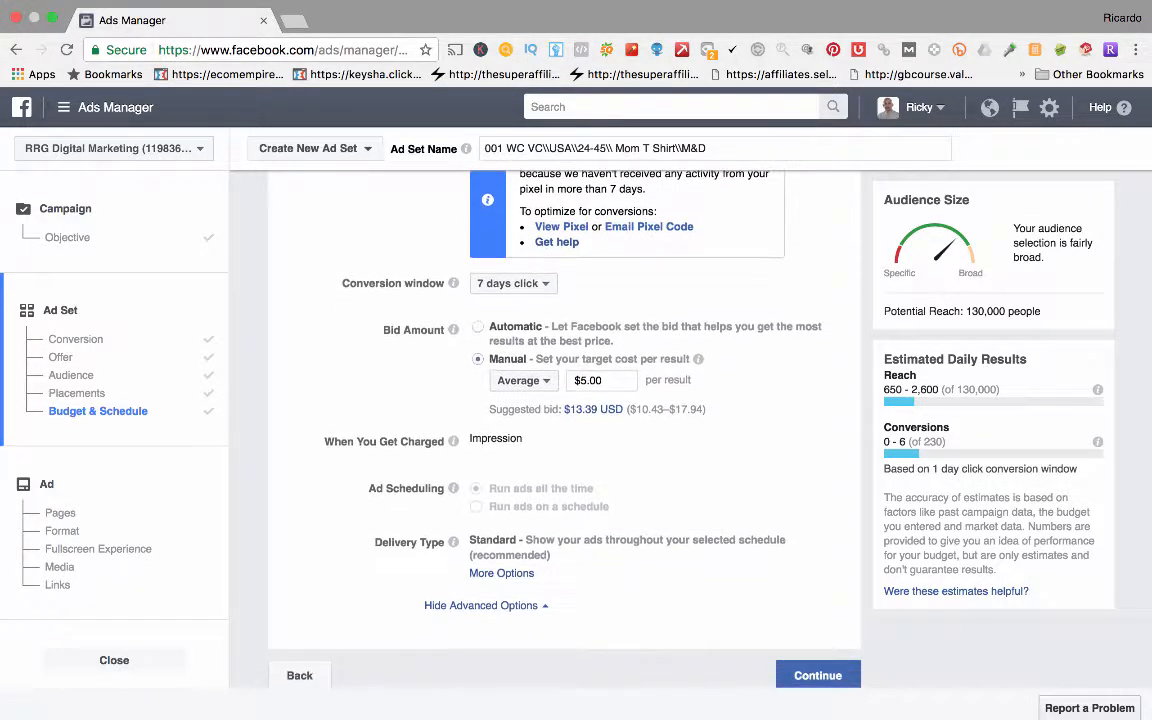
{"action": "scroll", "coordinate": [564, 430], "scroll_direction": "up", "scroll_amount": 1}
{"action": "scroll", "coordinate": [564, 430], "scroll_direction": "up", "scroll_amount": 2}
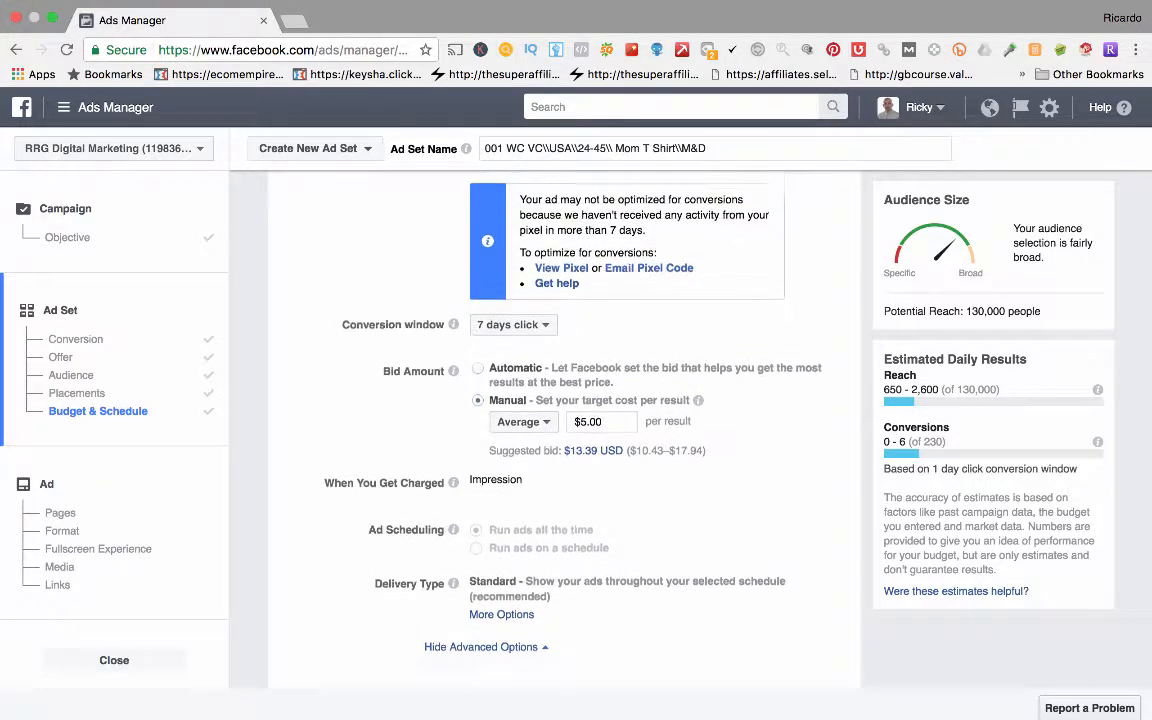
{"action": "scroll", "coordinate": [564, 430], "scroll_direction": "down", "scroll_amount": 1}
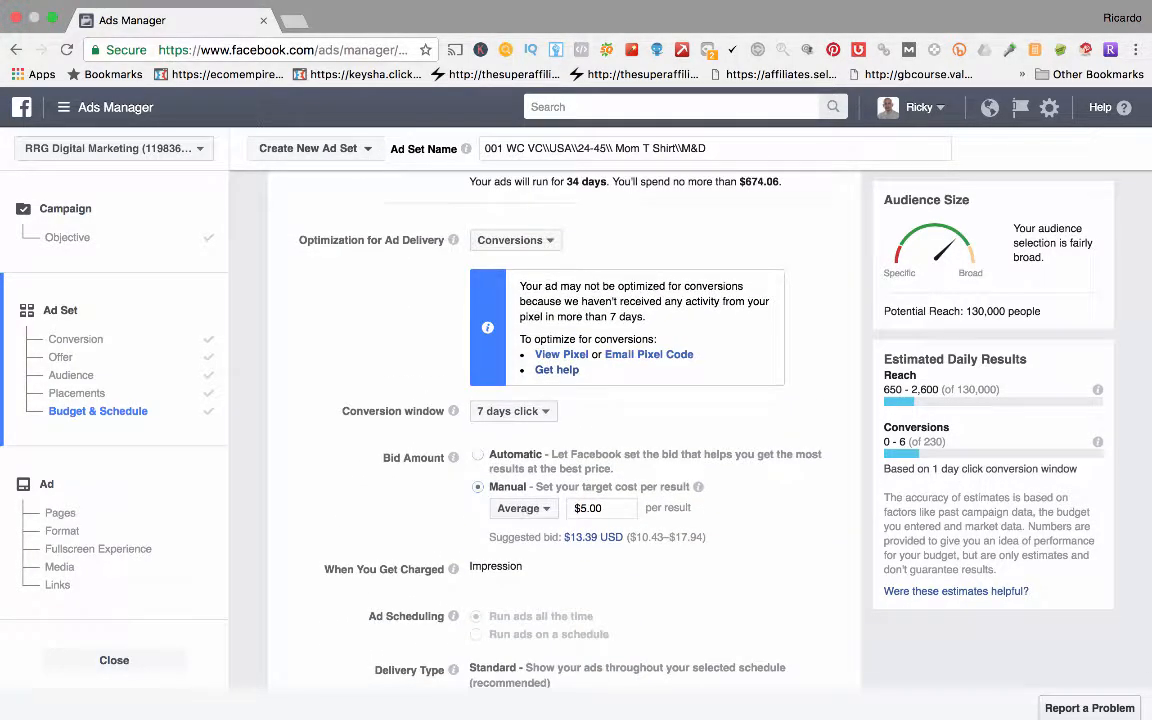
{"action": "left_click_drag", "start_coordinate": [643, 537], "coordinate": [706, 537]}
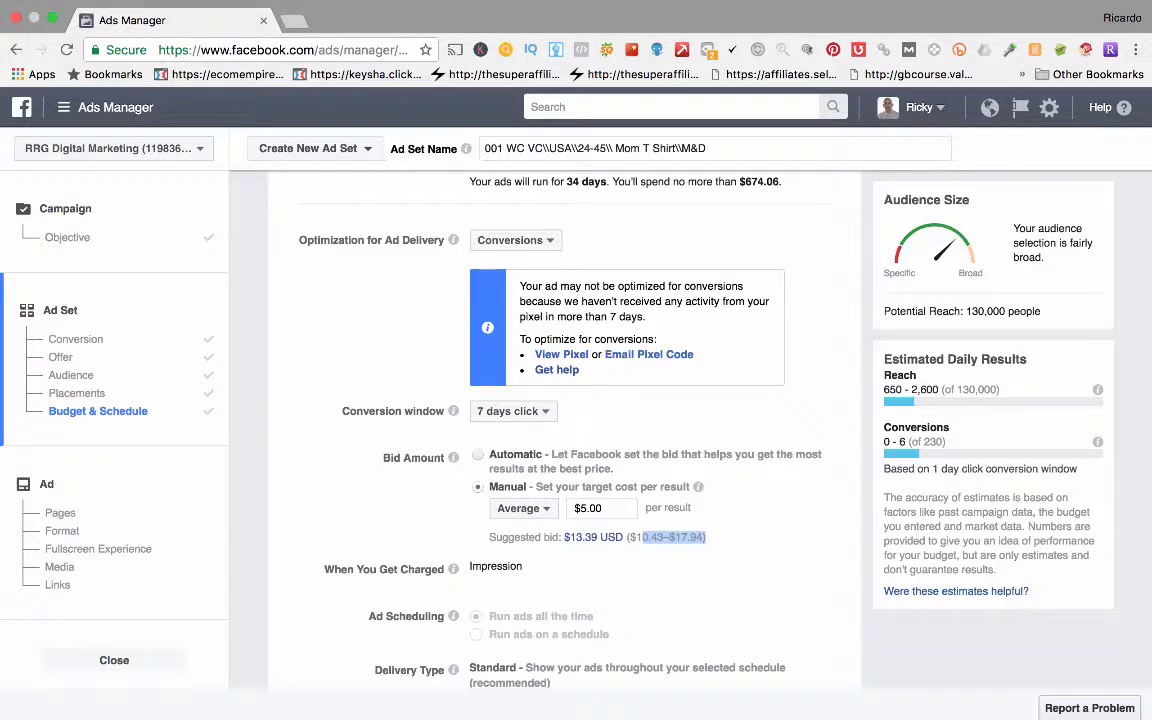
{"action": "left_click", "coordinate": [478, 455]}
{"action": "mouse_move", "coordinate": [698, 487]}
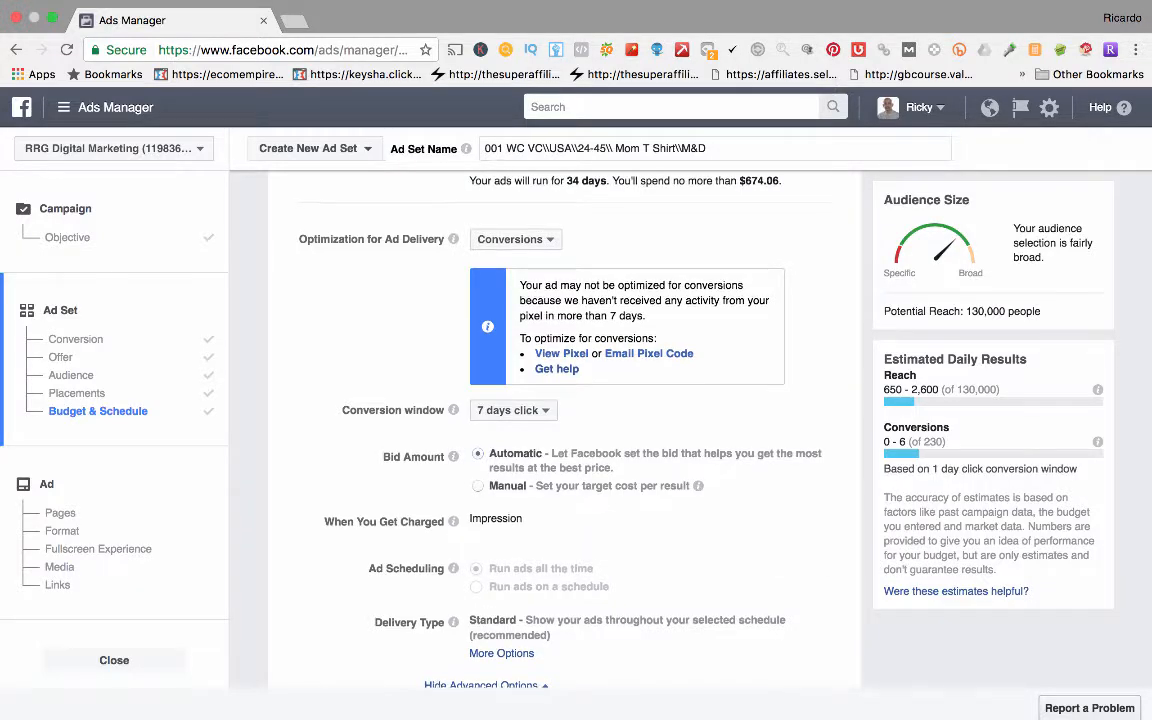
Continue to the ad setup and name the ad "001 WC VC\\USA\\24-45\\ Mom T Shirt\\M&D" by copying the ad set name
{"action": "scroll", "coordinate": [560, 450], "scroll_direction": "down", "scroll_amount": 3}
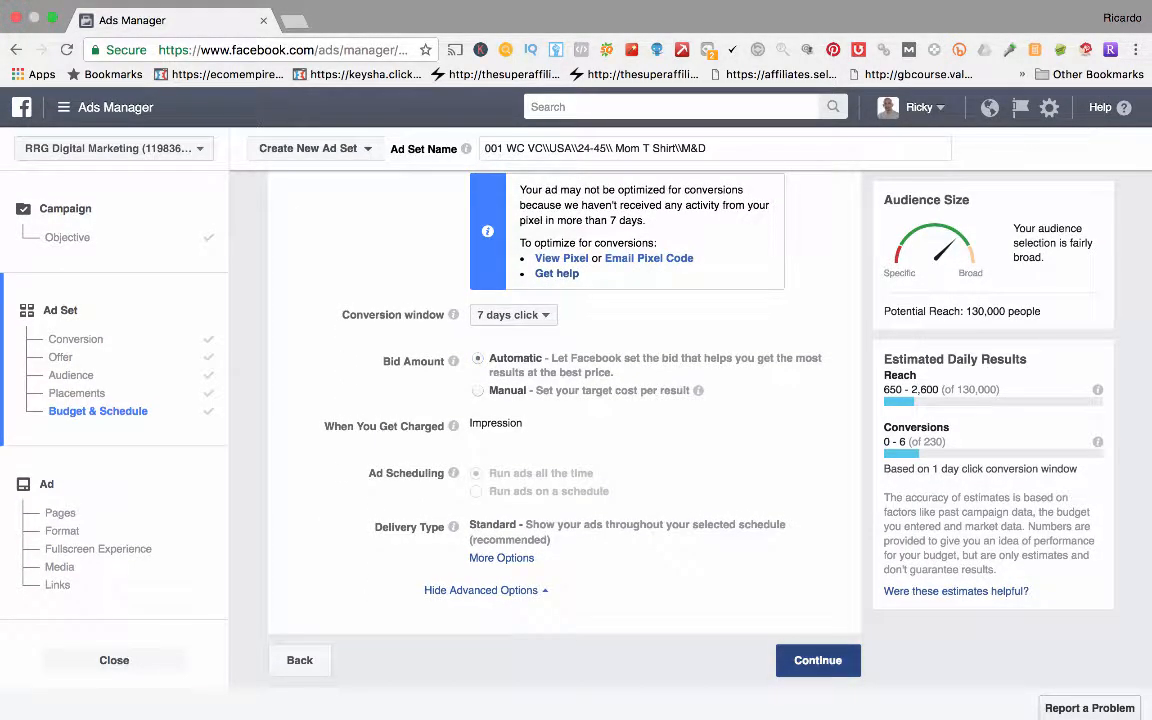
{"action": "left_click", "coordinate": [818, 660]}
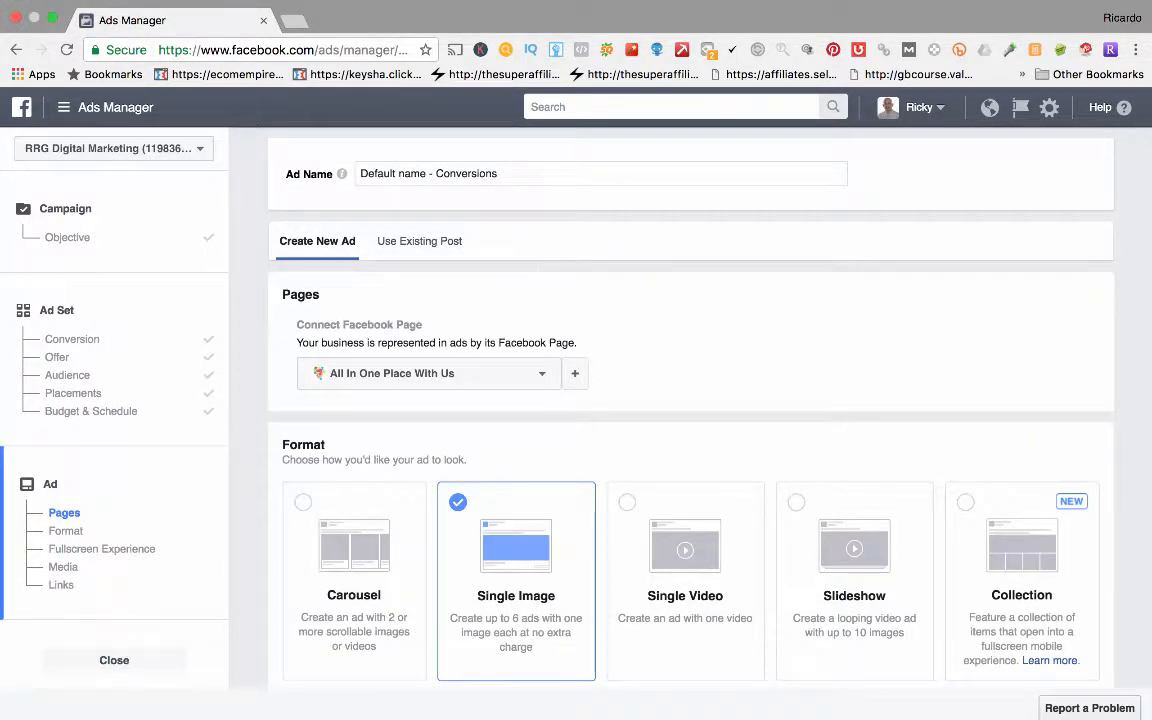
{"action": "left_click_drag", "start_coordinate": [360, 173], "coordinate": [497, 173]}
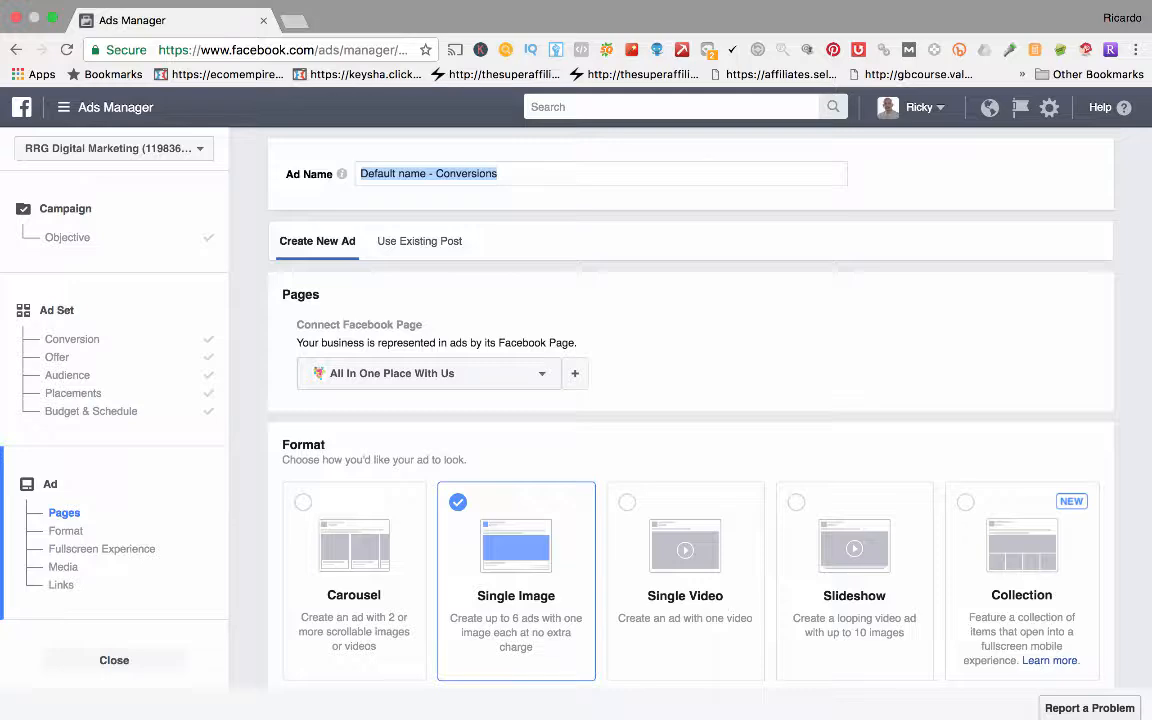
{"action": "scroll", "coordinate": [520, 345], "scroll_direction": "down", "scroll_amount": 1}
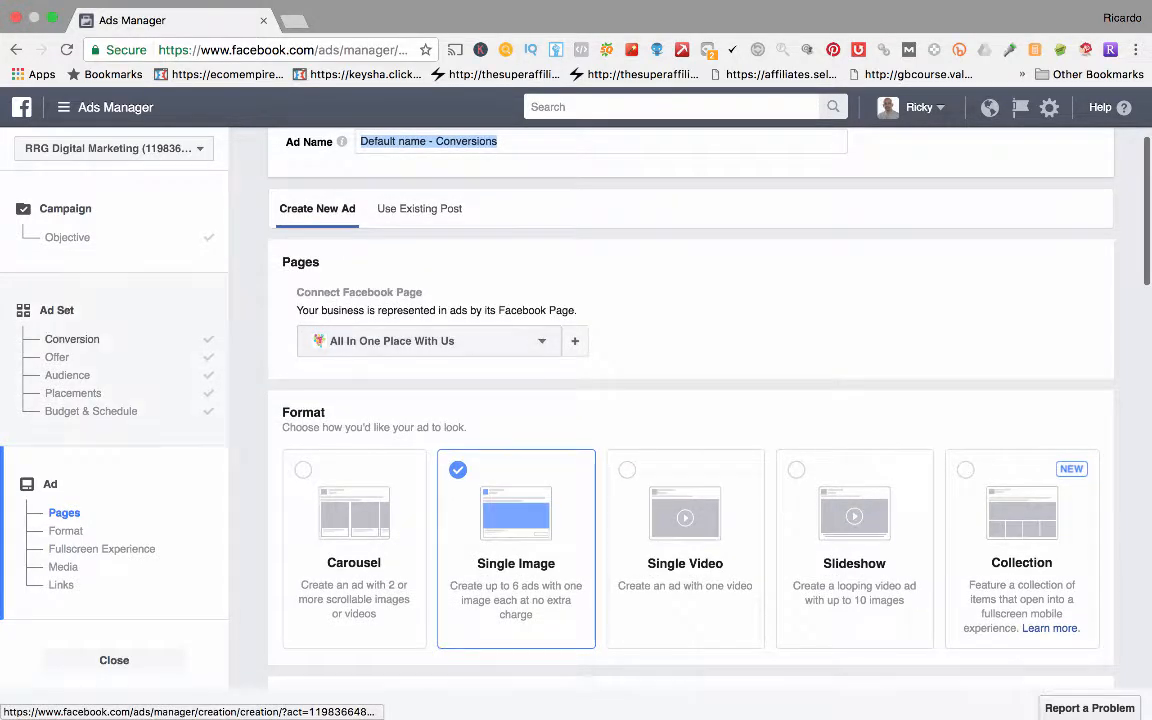
{"action": "left_click", "coordinate": [72, 339]}
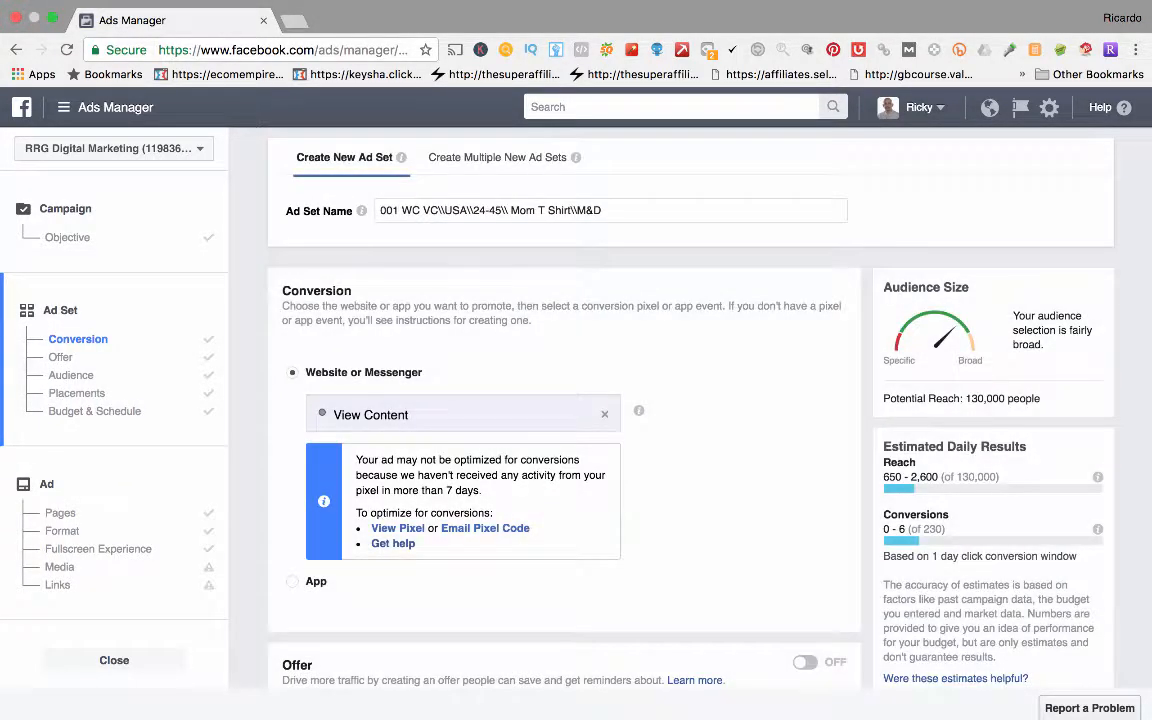
{"action": "triple_click", "coordinate": [545, 211]}
{"action": "key", "text": "super+c"}
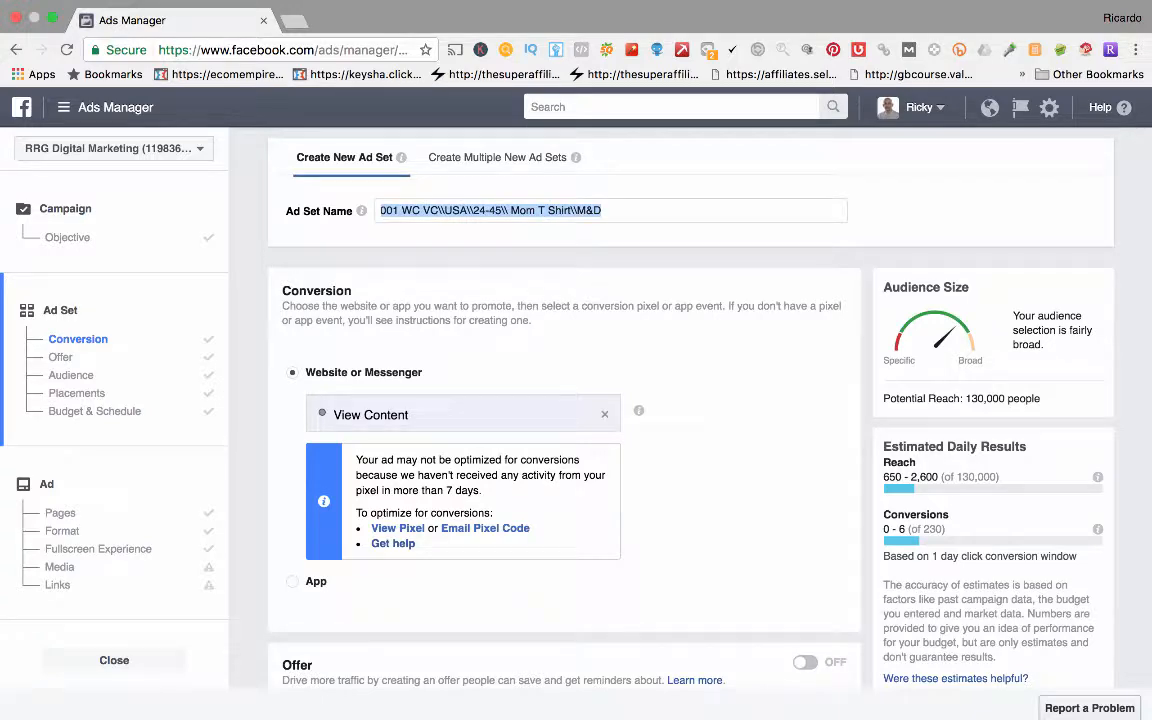
{"action": "left_click", "coordinate": [64, 512]}
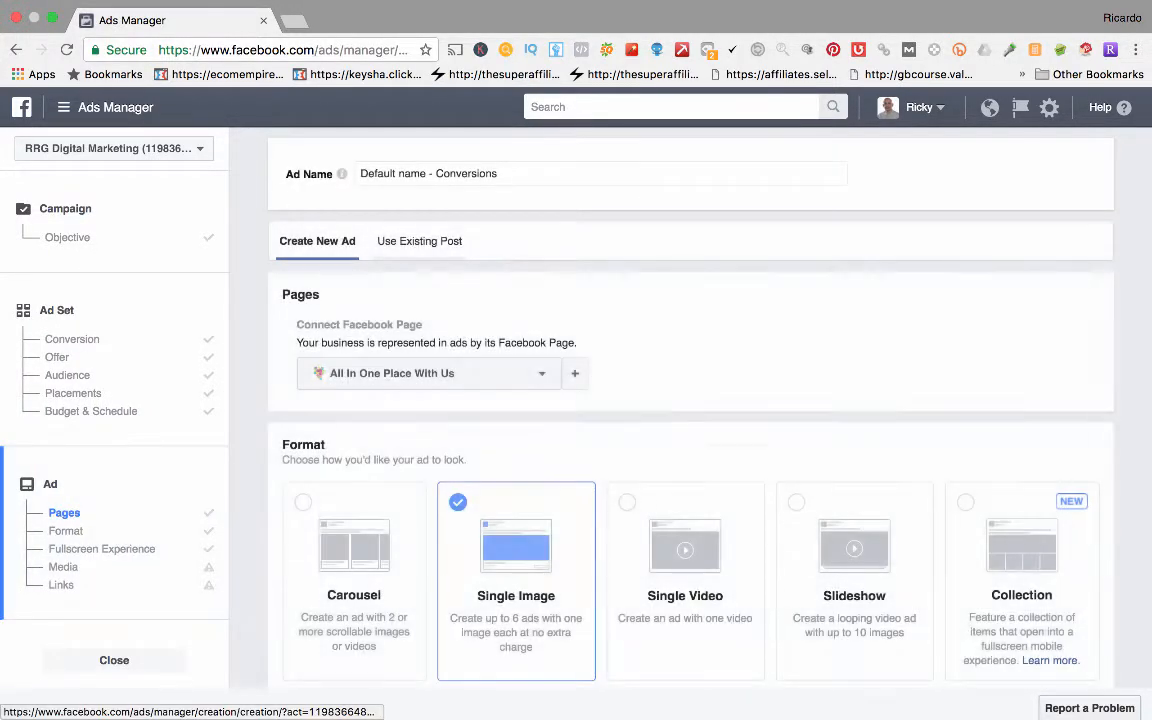
{"action": "triple_click", "coordinate": [540, 174]}
{"action": "key", "text": "super+v"}
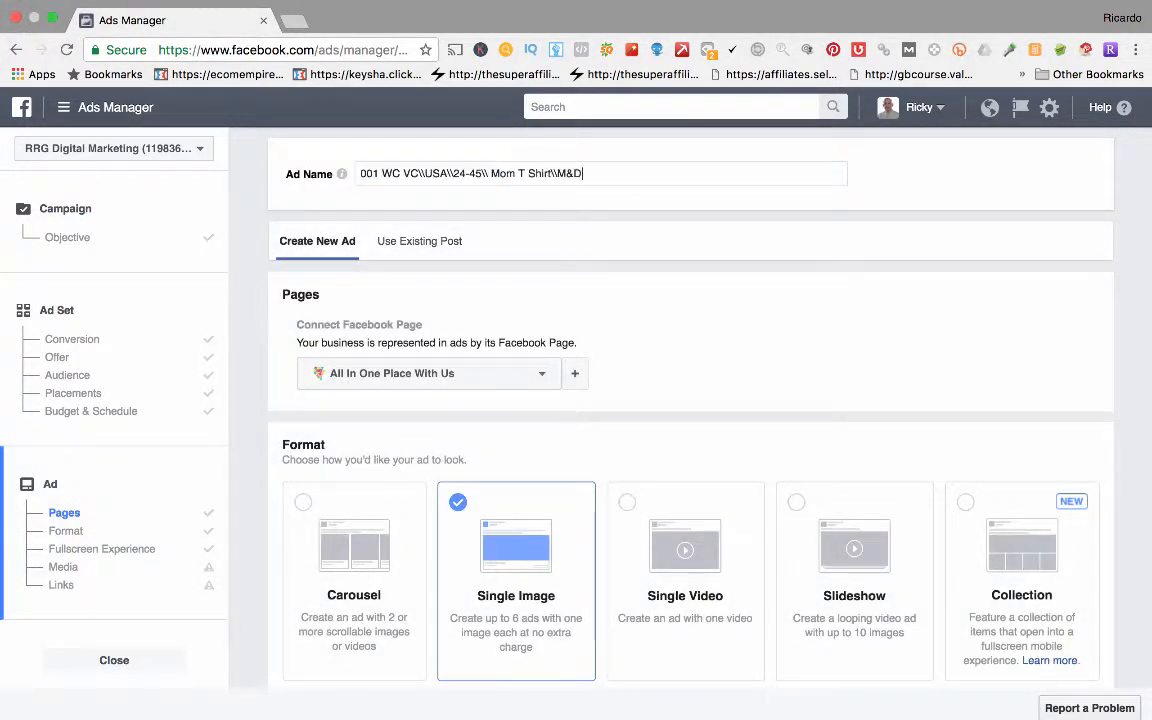
Look over the new ad form and the existing-post option, and return to creating a new ad
{"action": "scroll", "coordinate": [690, 400], "scroll_direction": "down", "scroll_amount": 1}
{"action": "scroll", "coordinate": [690, 400], "scroll_direction": "up", "scroll_amount": 1}
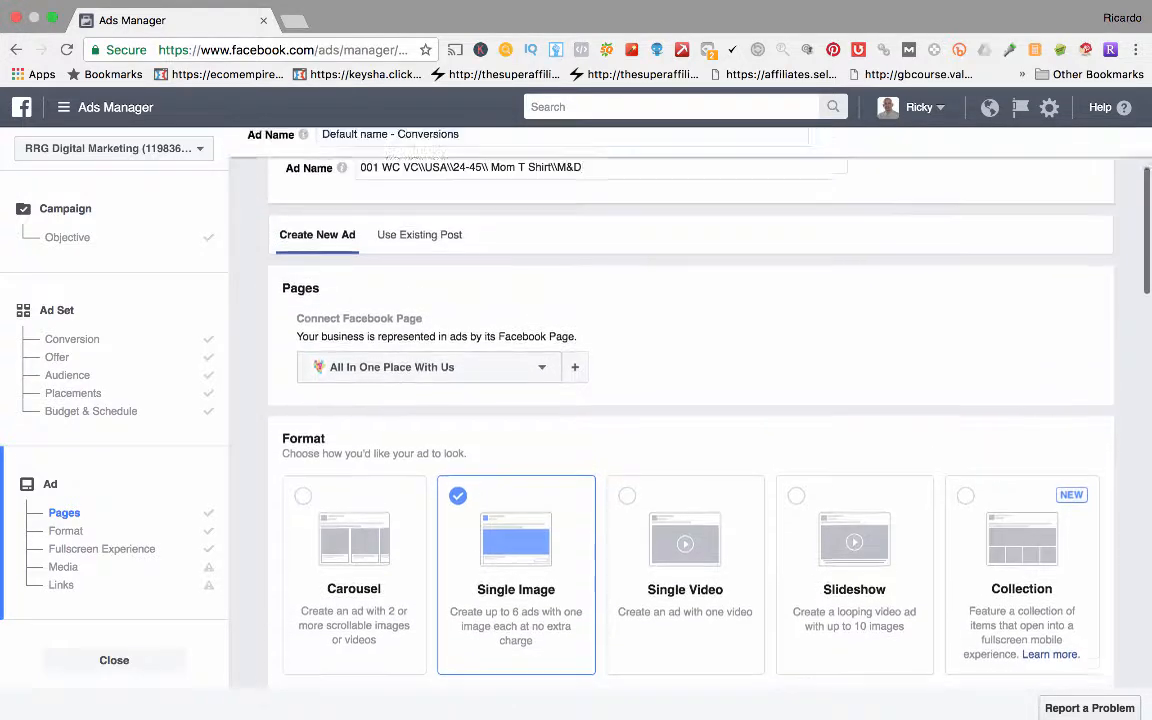
{"action": "scroll", "coordinate": [690, 400], "scroll_direction": "down", "scroll_amount": 1}
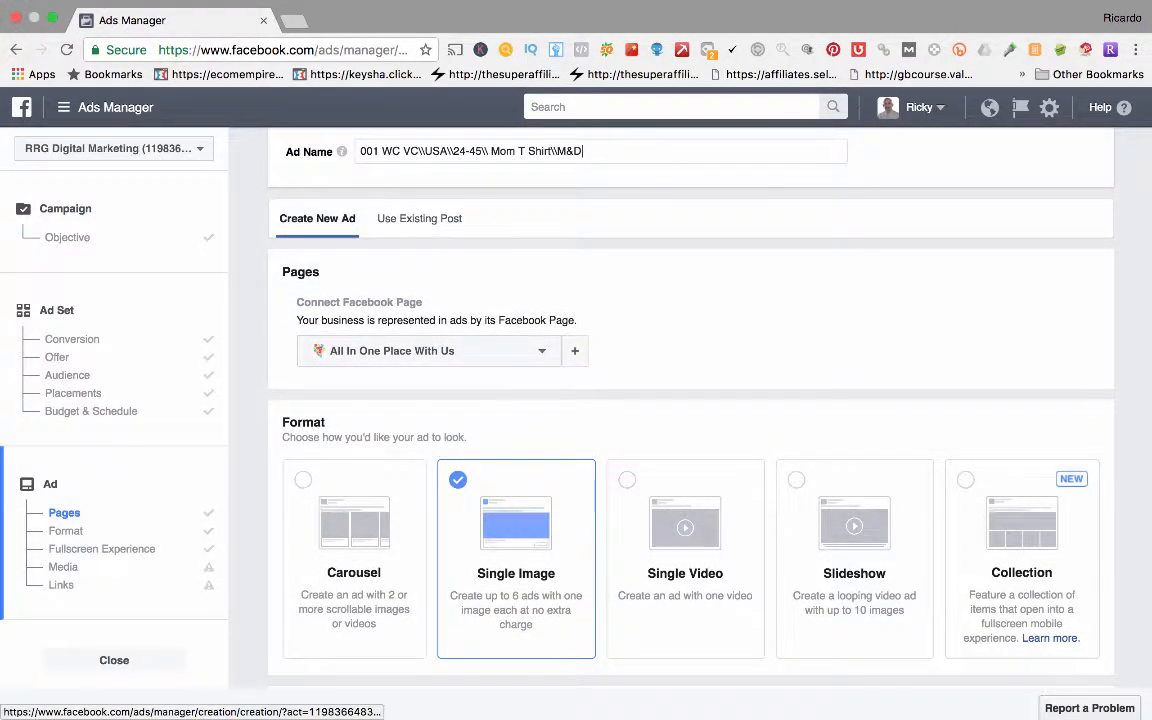
{"action": "scroll", "coordinate": [690, 400], "scroll_direction": "down", "scroll_amount": 1}
{"action": "scroll", "coordinate": [690, 400], "scroll_direction": "down", "scroll_amount": 8}
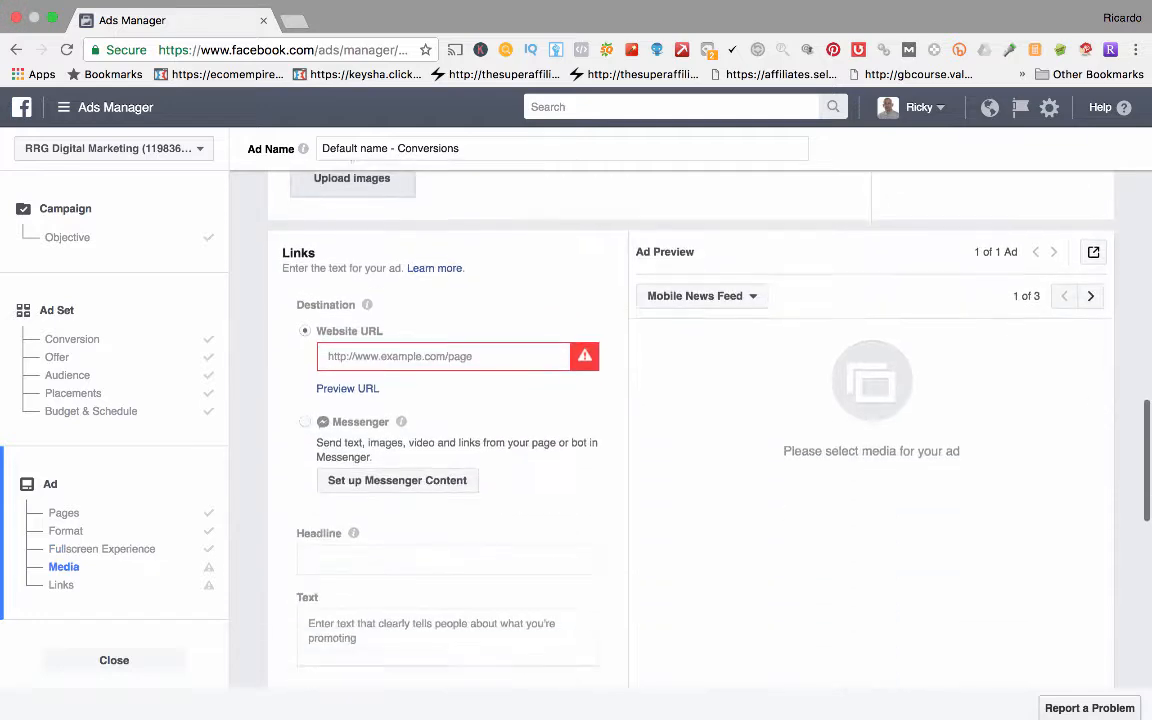
{"action": "scroll", "coordinate": [690, 400], "scroll_direction": "up", "scroll_amount": 4}
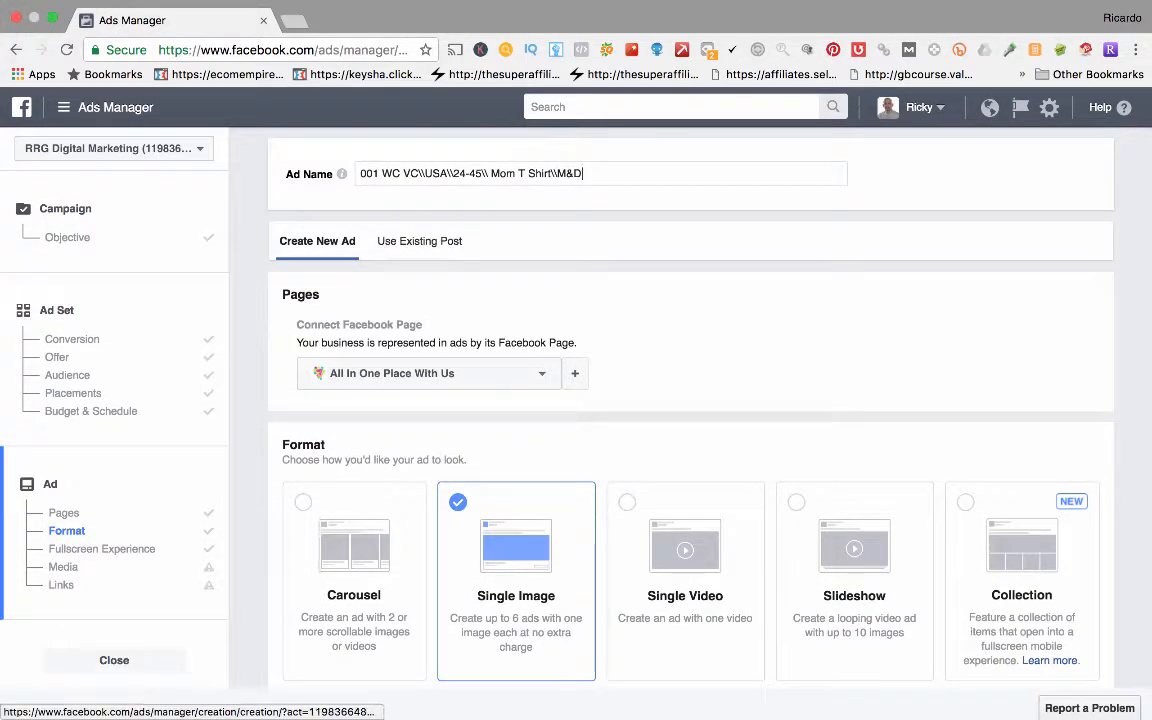
{"action": "left_click", "coordinate": [419, 241]}
{"action": "scroll", "coordinate": [690, 400], "scroll_direction": "down", "scroll_amount": 2}
{"action": "scroll", "coordinate": [690, 400], "scroll_direction": "up", "scroll_amount": 1}
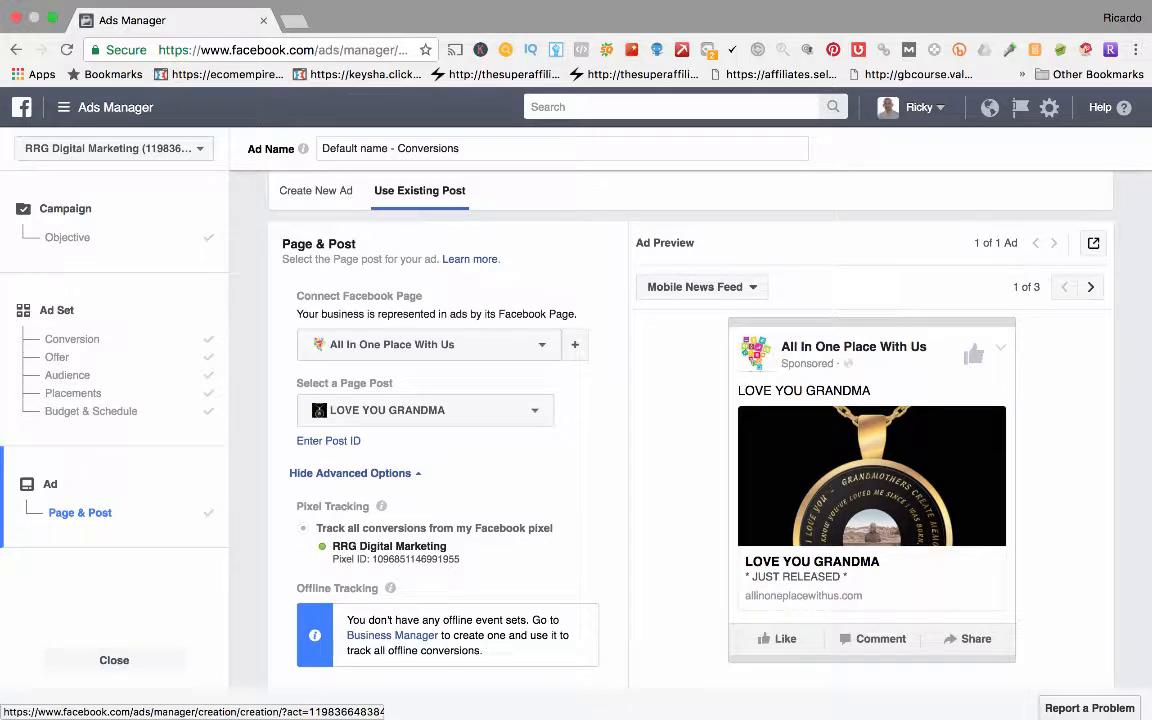
{"action": "scroll", "coordinate": [576, 400], "scroll_direction": "up", "scroll_amount": 1}
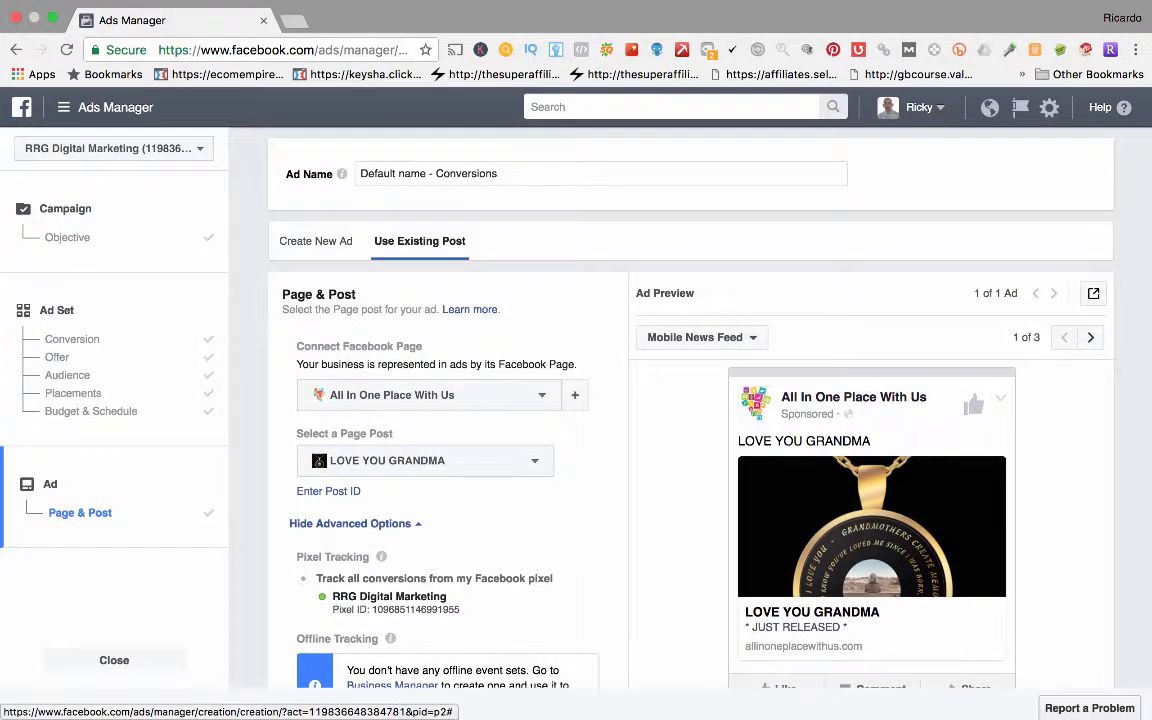
{"action": "left_click", "coordinate": [316, 241]}
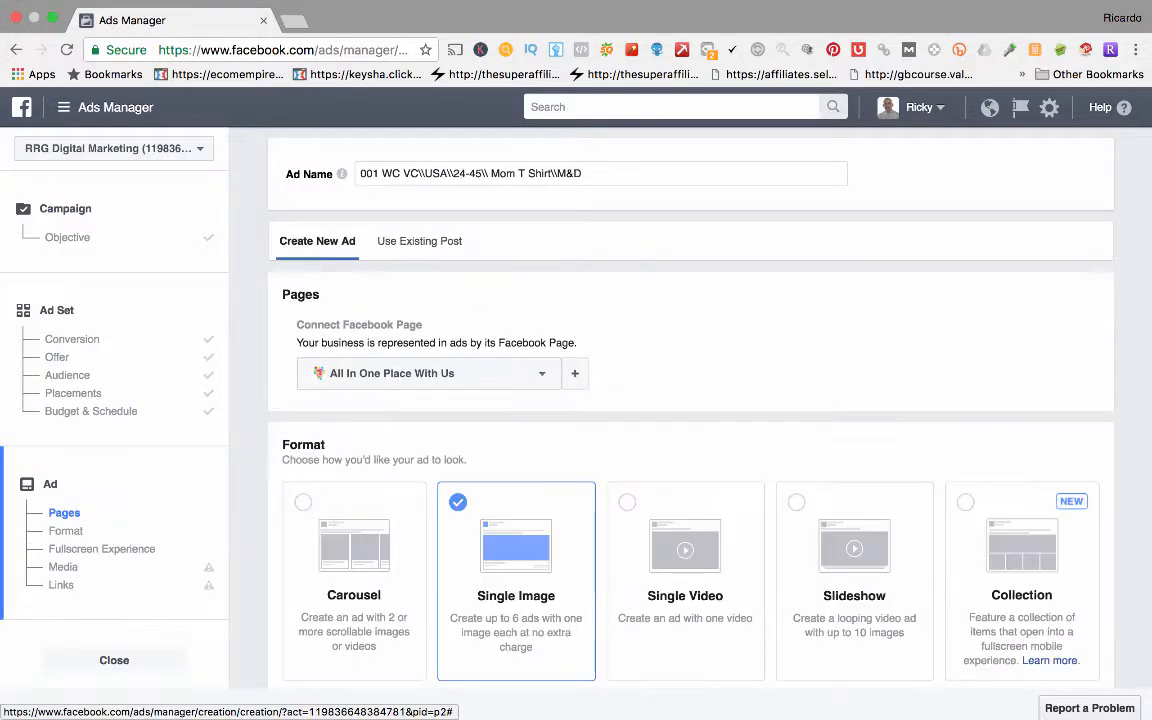
Examine the Facebook Pages available to connect to the ad and close the list without choosing another
{"action": "scroll", "coordinate": [676, 400], "scroll_direction": "down", "scroll_amount": 3}
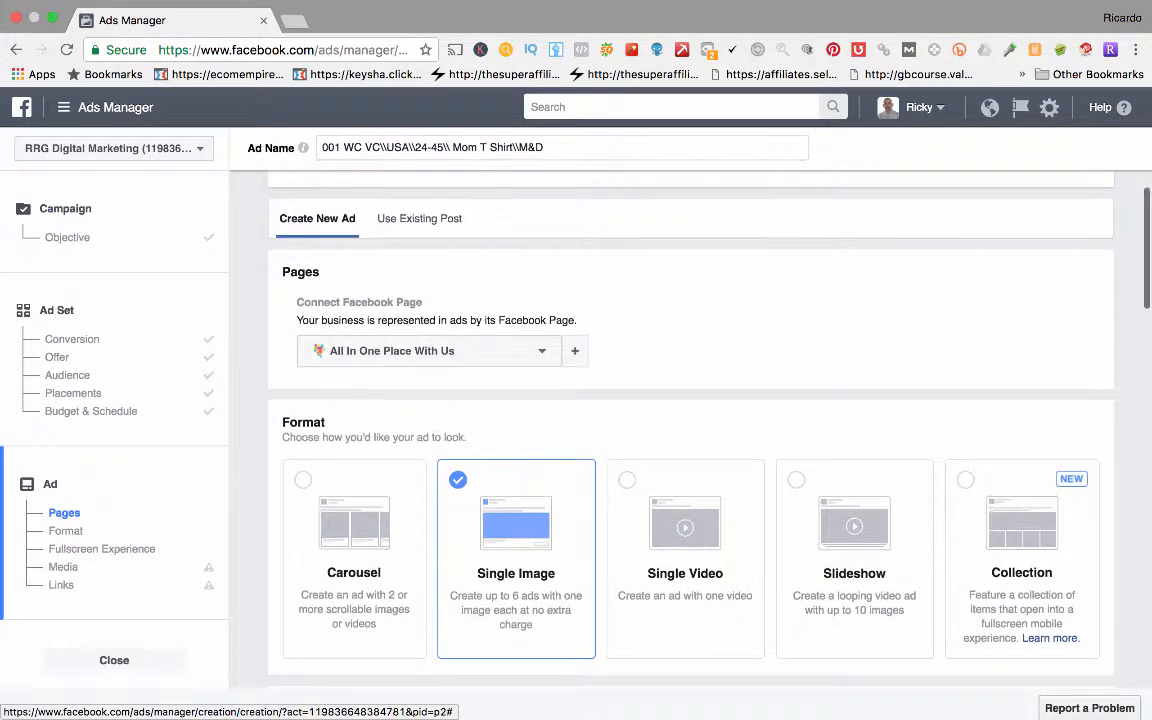
{"action": "scroll", "coordinate": [690, 430], "scroll_direction": "down", "scroll_amount": 1}
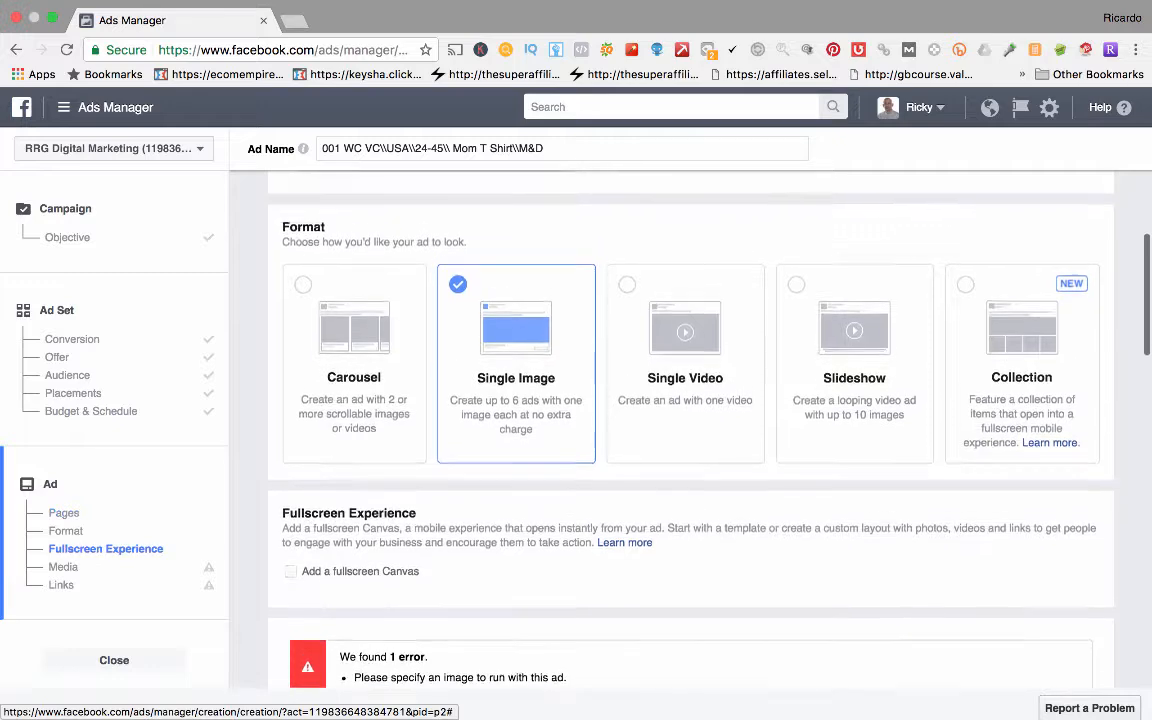
{"action": "scroll", "coordinate": [690, 430], "scroll_direction": "up", "scroll_amount": 2}
{"action": "scroll", "coordinate": [690, 430], "scroll_direction": "down", "scroll_amount": 1}
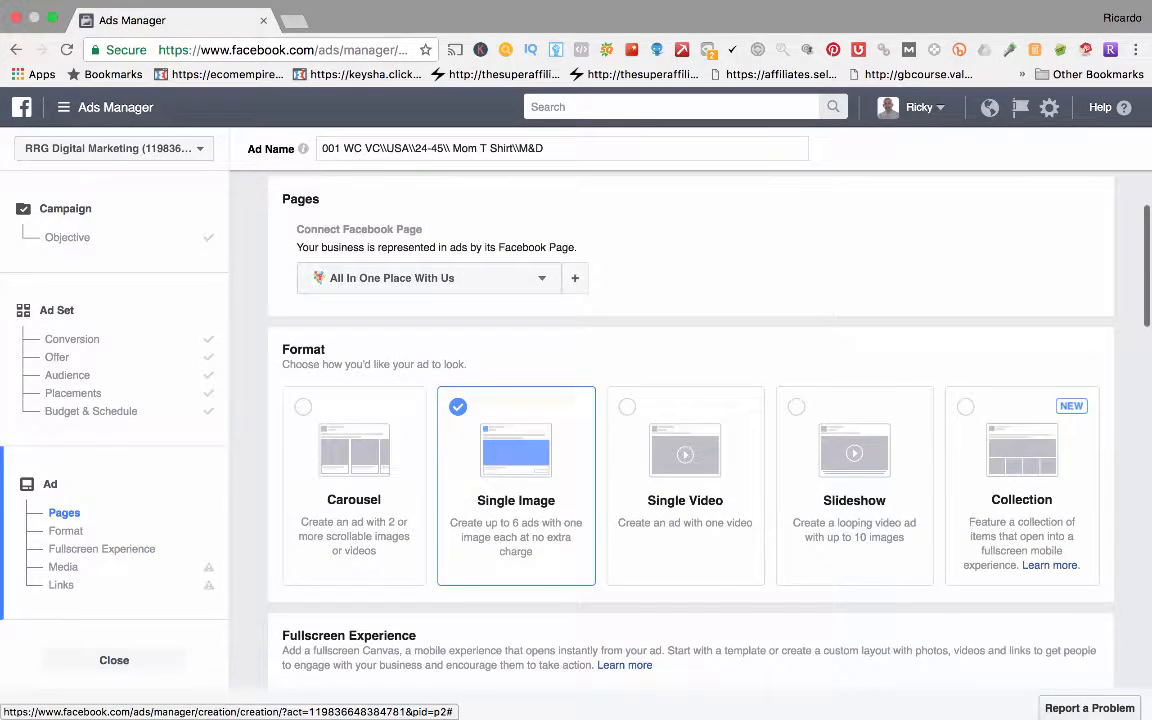
{"action": "left_click_drag", "start_coordinate": [297, 230], "coordinate": [423, 230]}
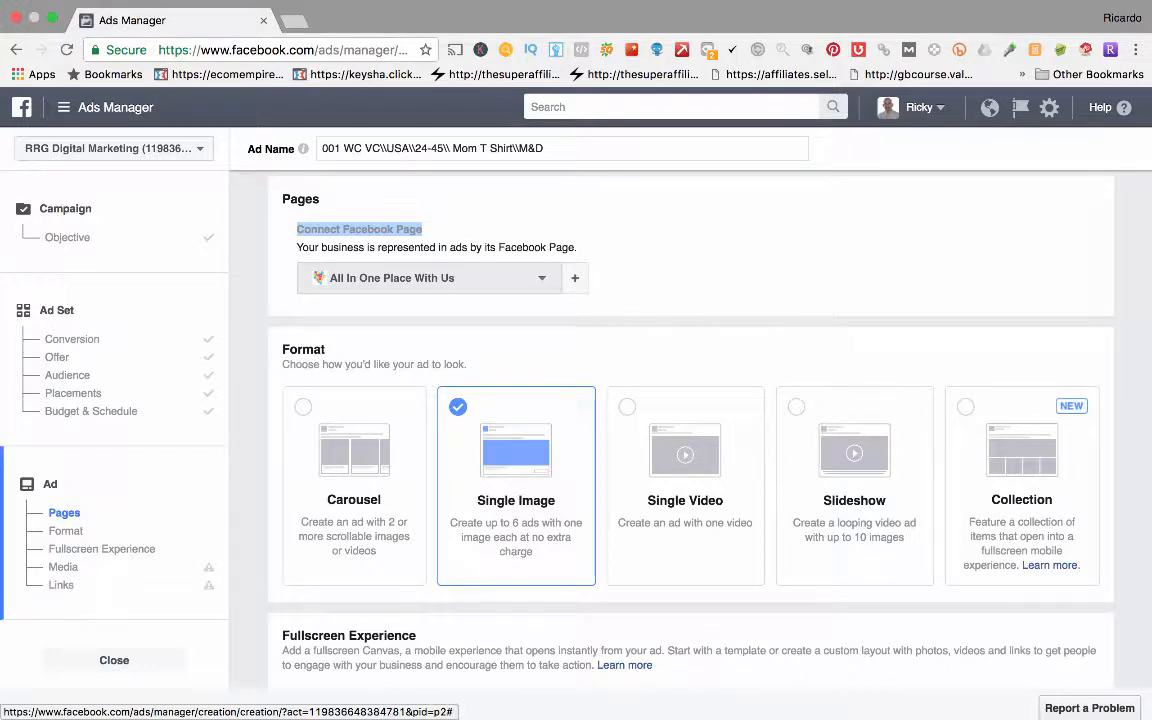
{"action": "left_click", "coordinate": [430, 278]}
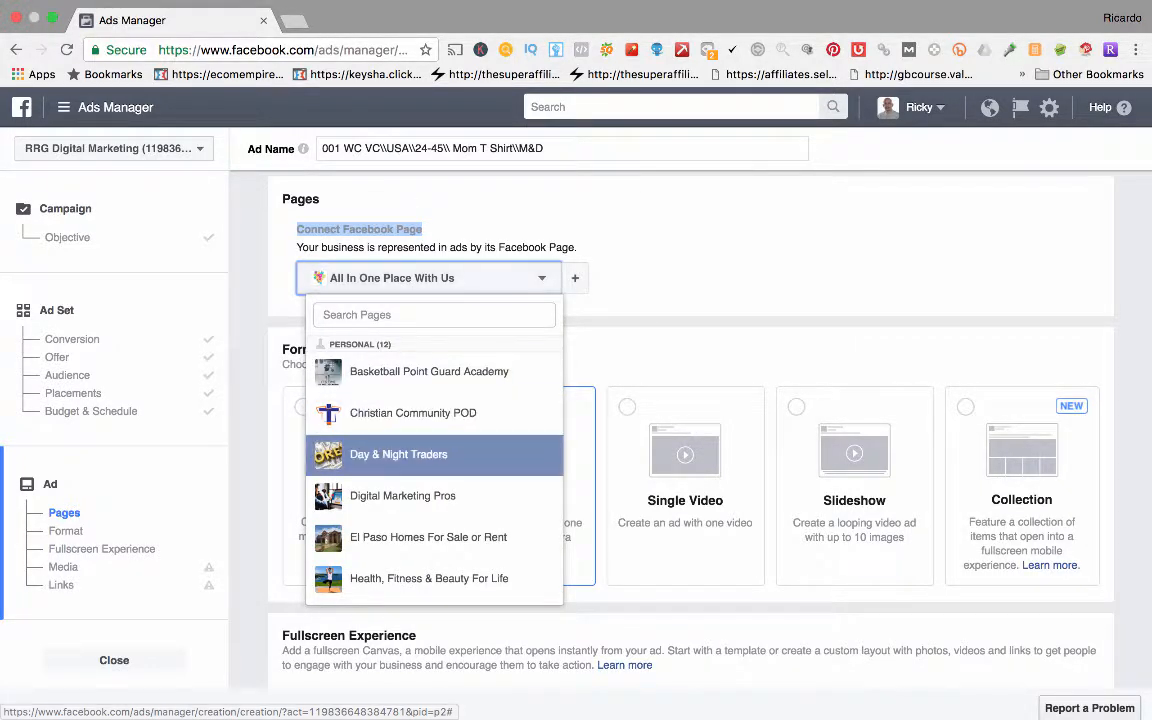
{"action": "scroll", "coordinate": [435, 450], "scroll_direction": "down", "scroll_amount": 3}
{"action": "scroll", "coordinate": [435, 450], "scroll_direction": "down", "scroll_amount": 5}
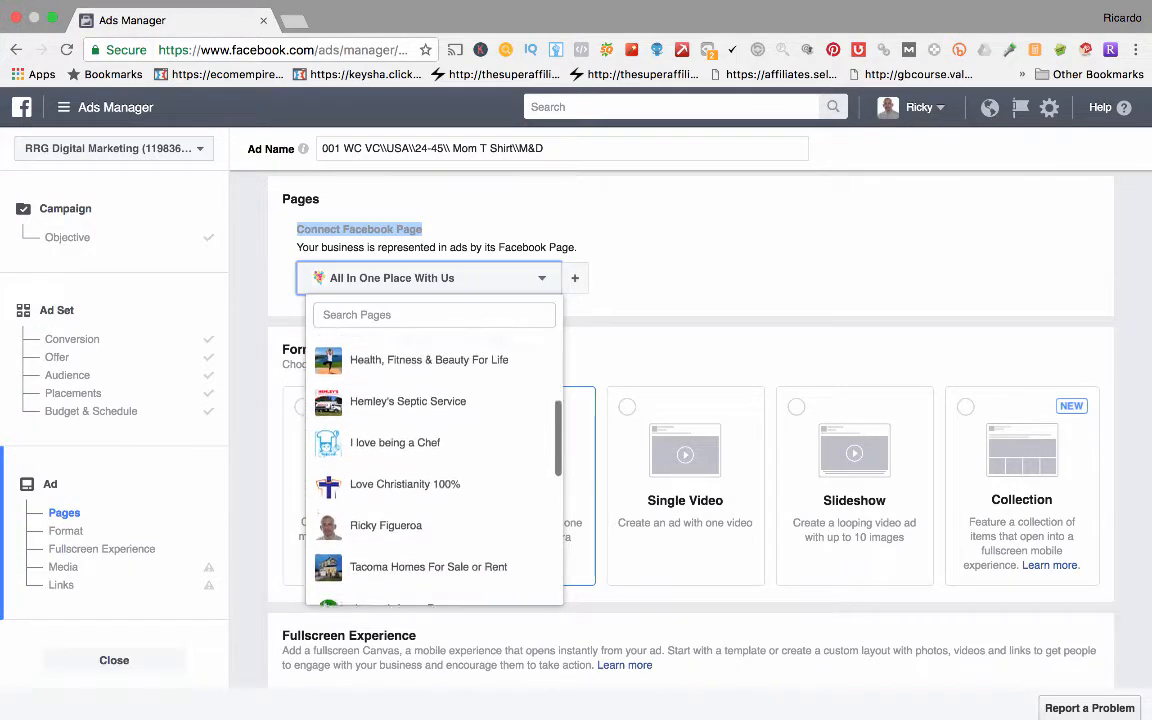
{"action": "scroll", "coordinate": [435, 486], "scroll_direction": "down", "scroll_amount": 5}
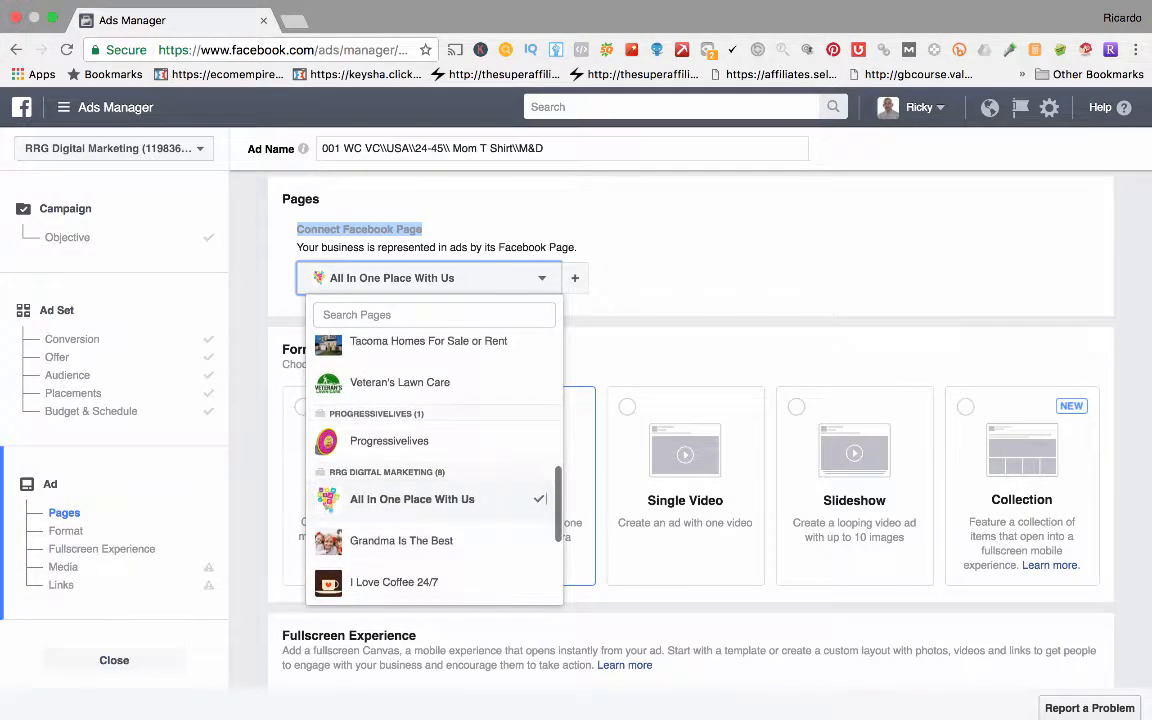
{"action": "scroll", "coordinate": [435, 480], "scroll_direction": "up", "scroll_amount": 3}
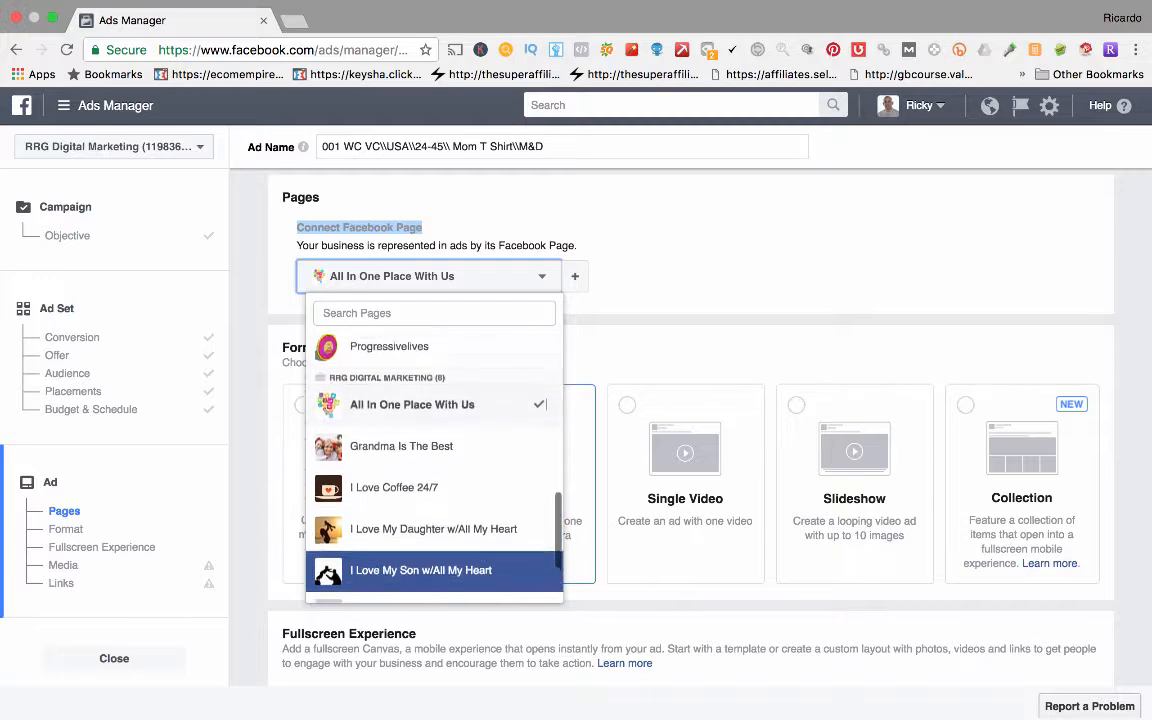
{"action": "scroll", "coordinate": [435, 470], "scroll_direction": "down", "scroll_amount": 4}
{"action": "scroll", "coordinate": [435, 450], "scroll_direction": "up", "scroll_amount": 10}
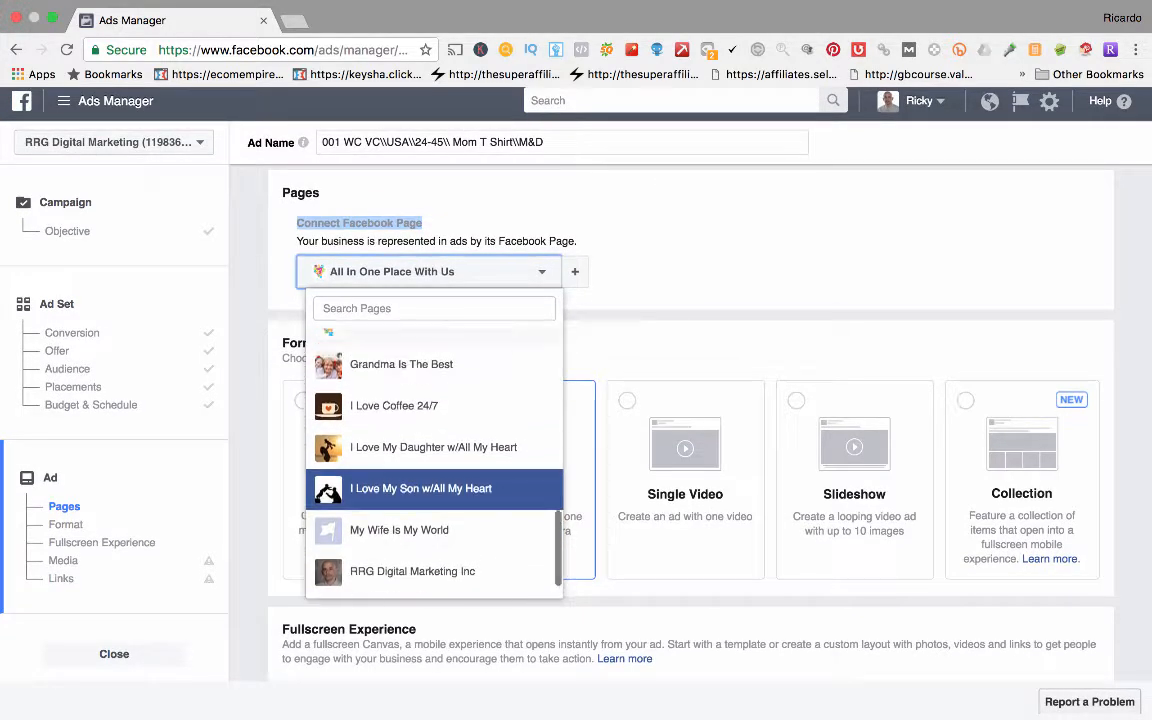
{"action": "scroll", "coordinate": [435, 470], "scroll_direction": "up", "scroll_amount": 6}
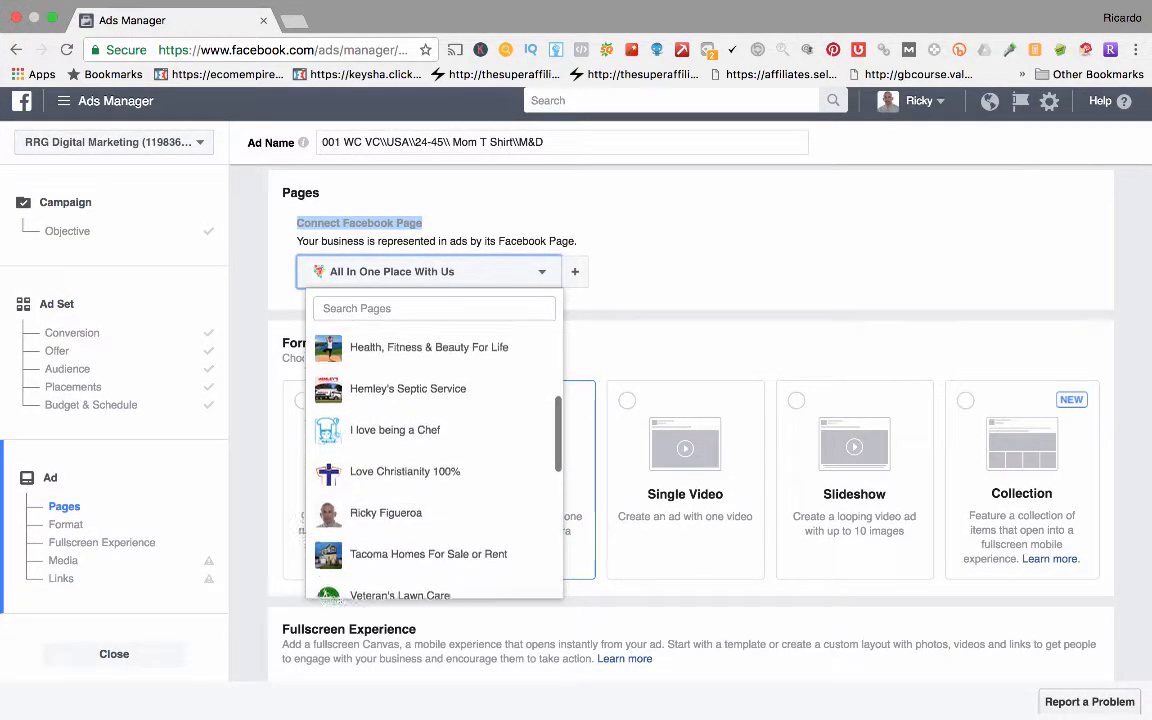
{"action": "scroll", "coordinate": [435, 470], "scroll_direction": "up", "scroll_amount": 1}
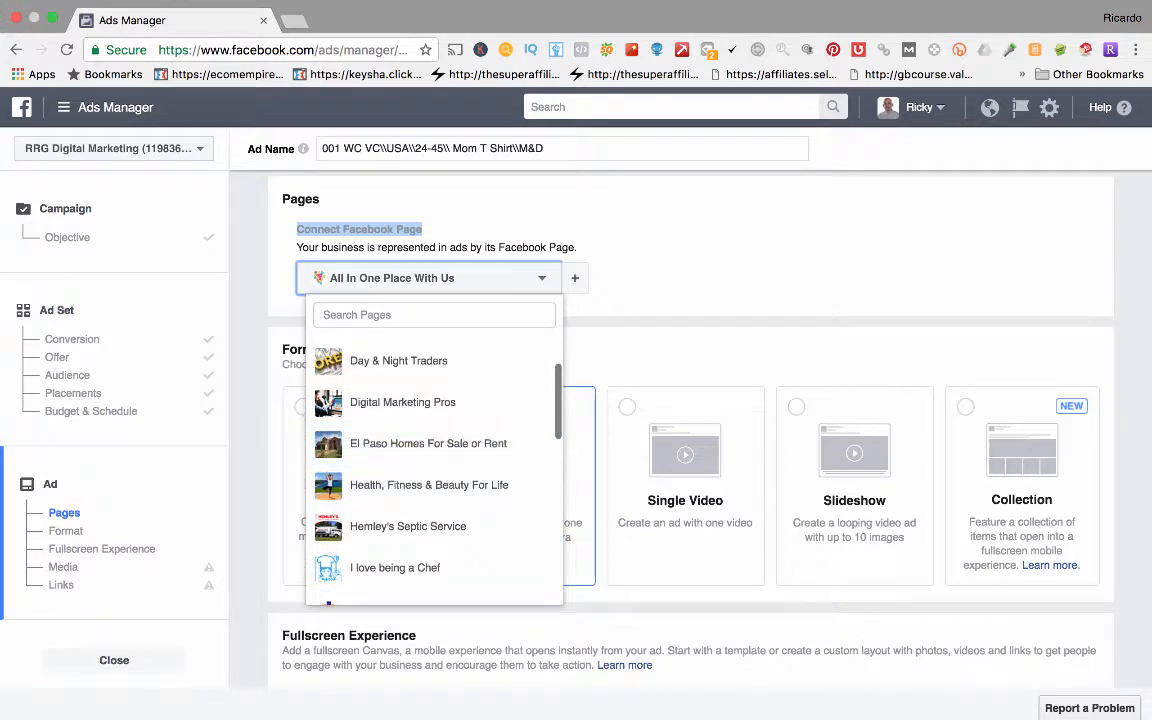
{"action": "left_click", "coordinate": [660, 355]}
Set the ad format to Carousel
{"action": "scroll", "coordinate": [640, 400], "scroll_direction": "down", "scroll_amount": 3}
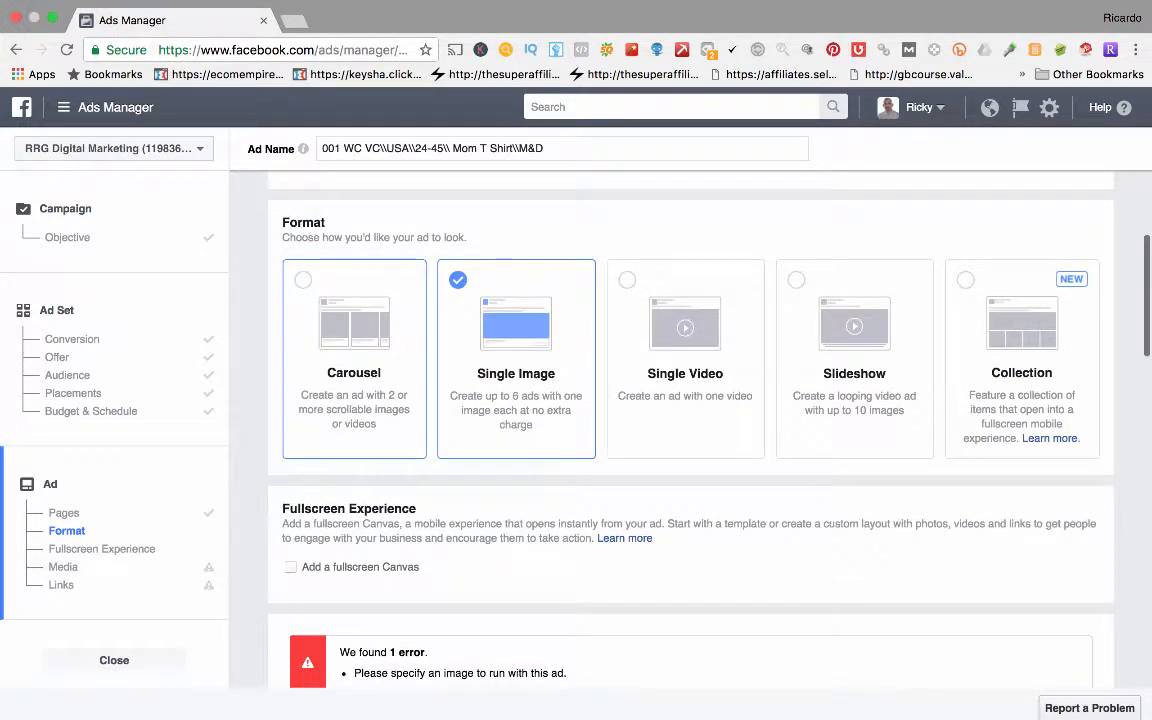
{"action": "left_click", "coordinate": [354, 360]}
Set the carousel ad's call to action to Shop Now
{"action": "scroll", "coordinate": [400, 380], "scroll_direction": "down", "scroll_amount": 7}
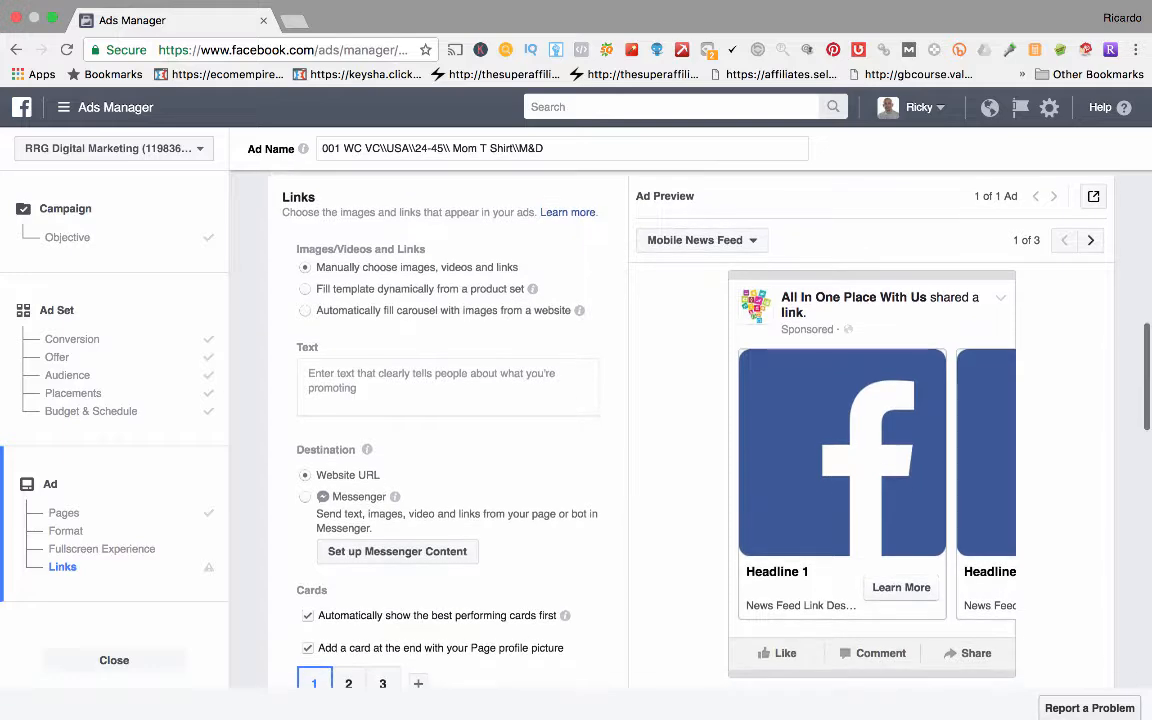
{"action": "scroll", "coordinate": [440, 450], "scroll_direction": "down", "scroll_amount": 5}
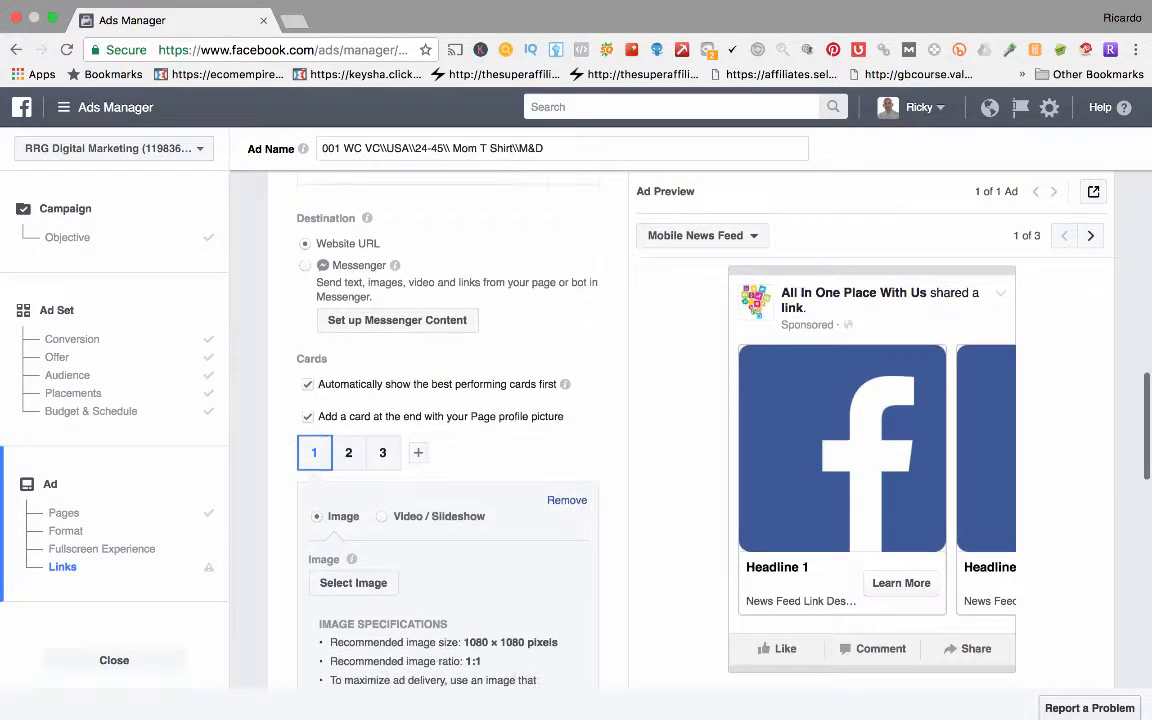
{"action": "scroll", "coordinate": [440, 450], "scroll_direction": "down", "scroll_amount": 15}
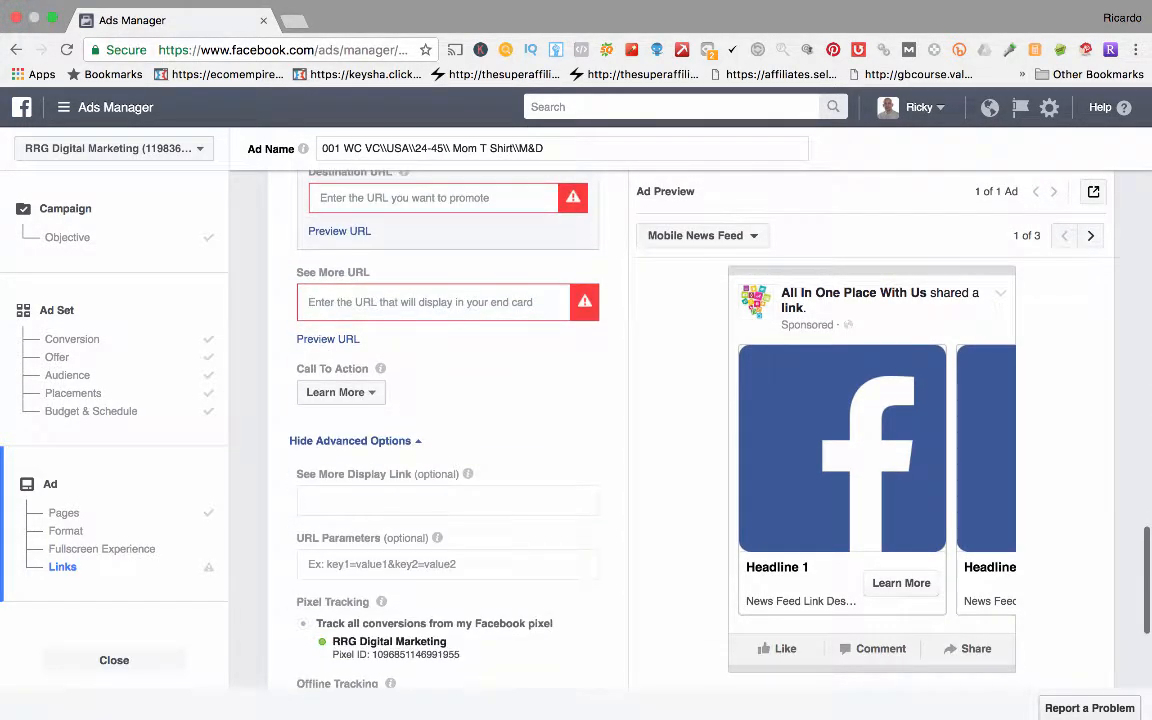
{"action": "left_click", "coordinate": [338, 392]}
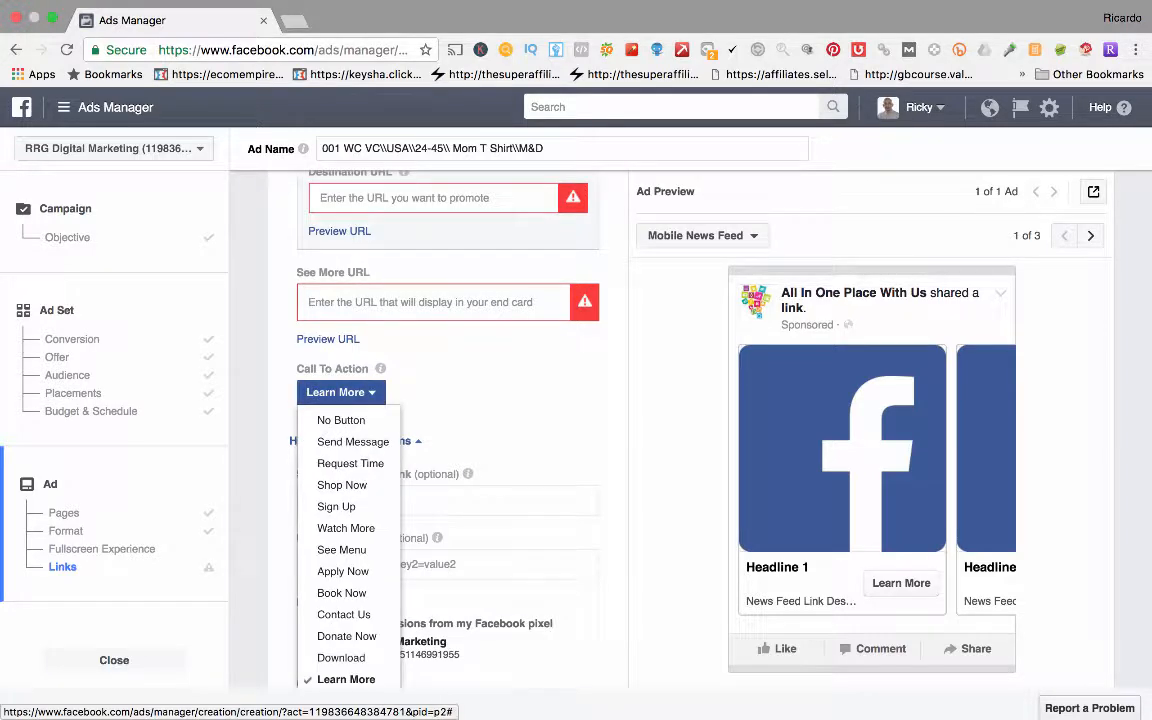
{"action": "scroll", "coordinate": [346, 528], "scroll_direction": "down", "scroll_amount": 2}
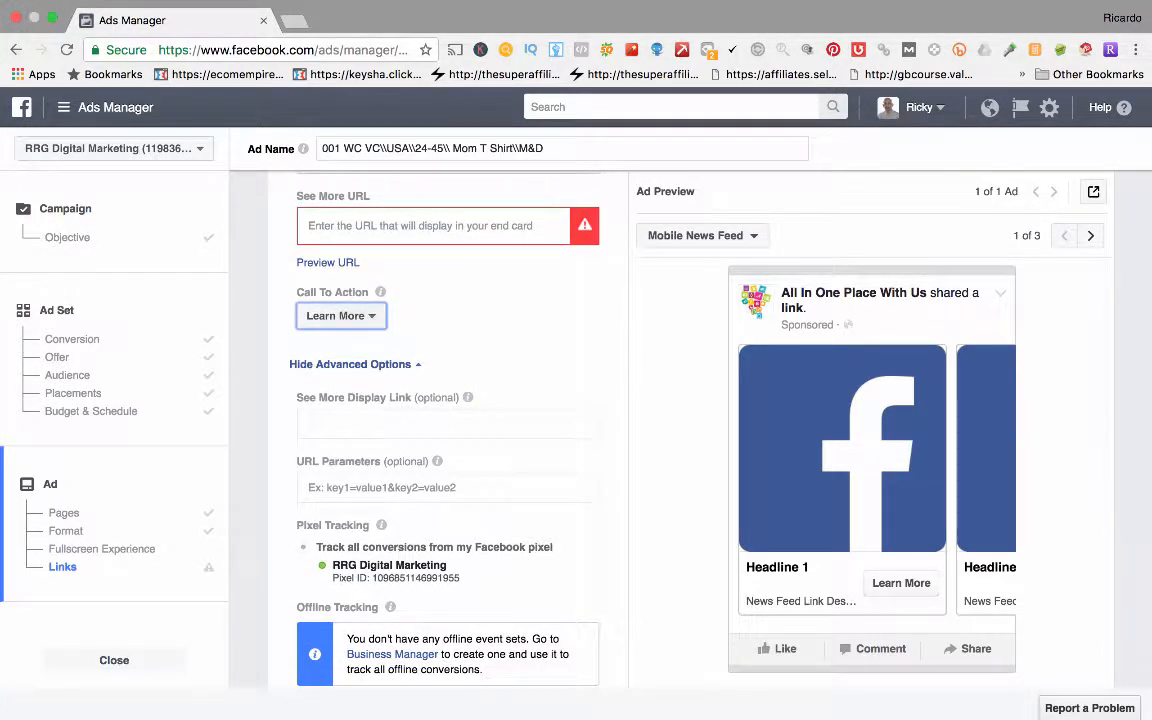
{"action": "left_click", "coordinate": [340, 315]}
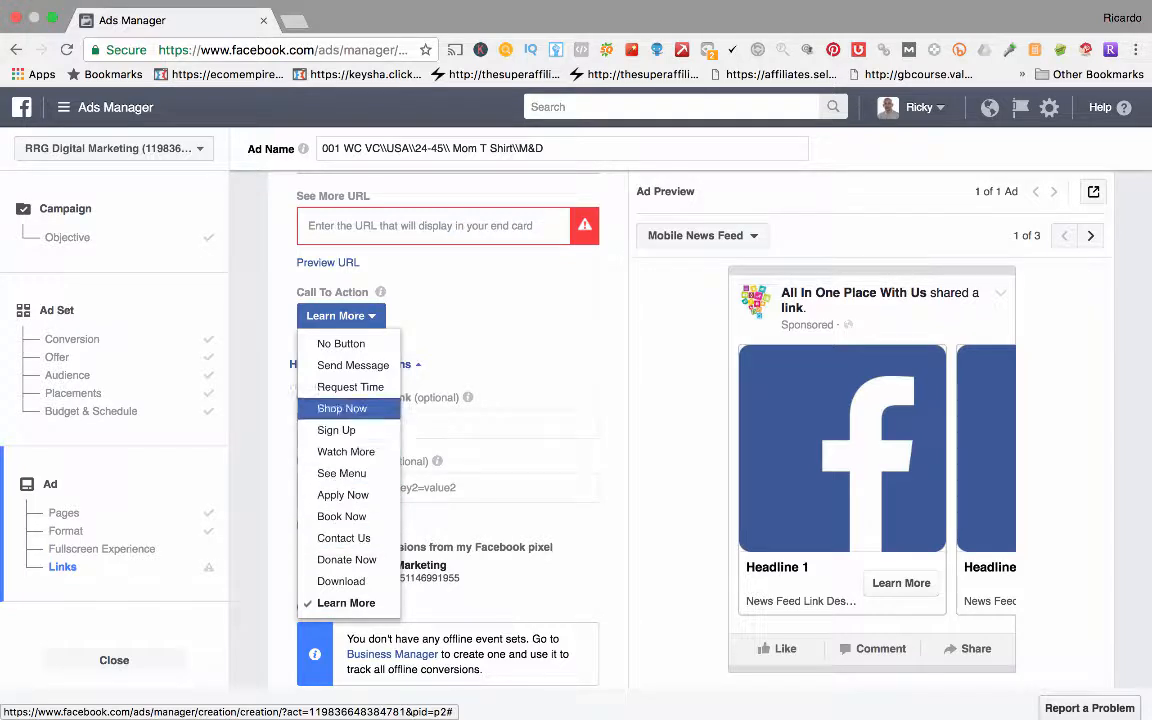
{"action": "left_click", "coordinate": [342, 408]}
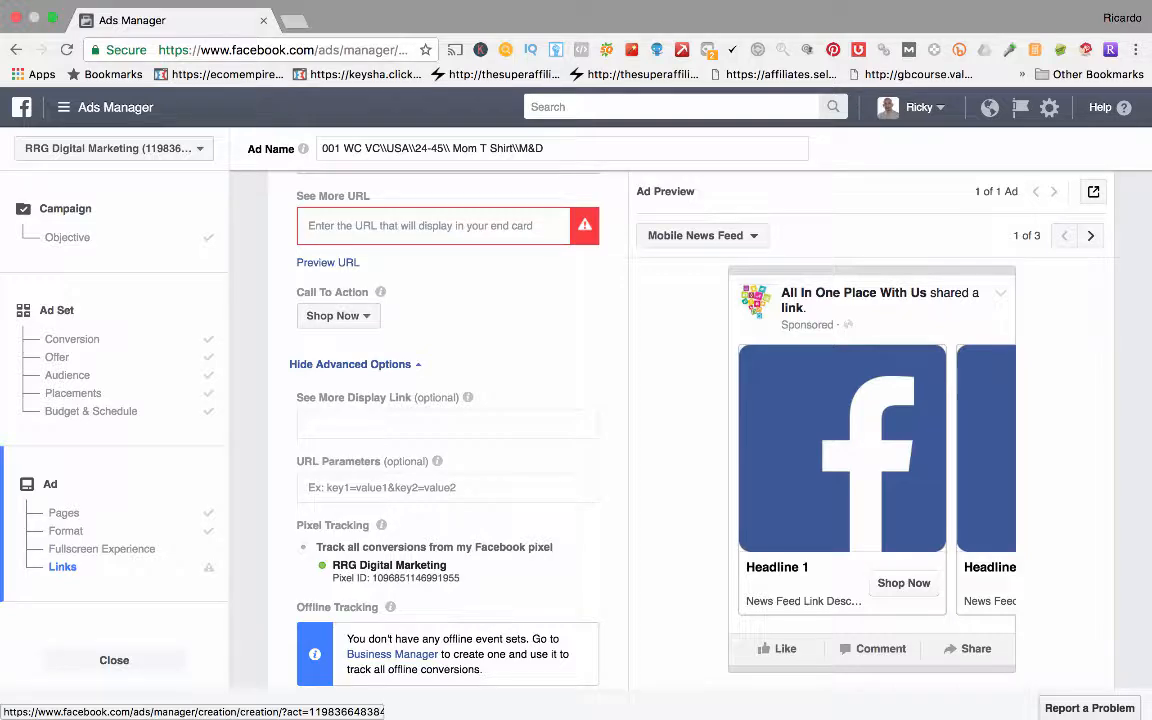
{"action": "scroll", "coordinate": [447, 430], "scroll_direction": "up", "scroll_amount": 10}
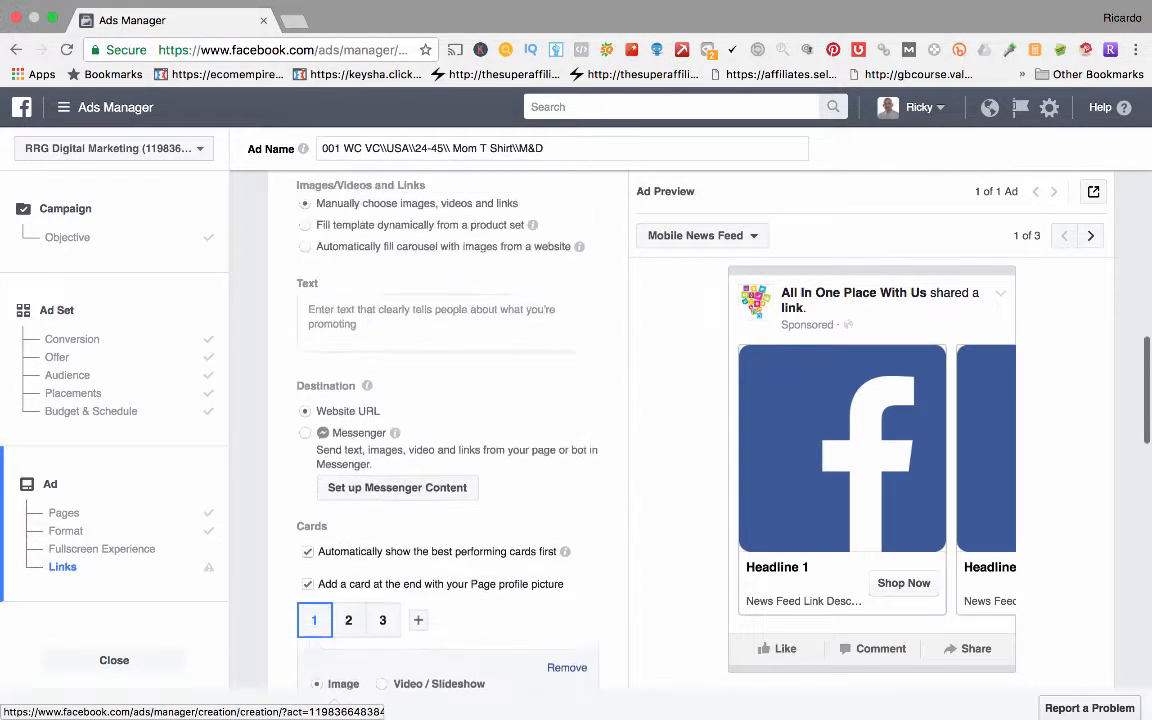
Change the ad format to Single Image and review the recommended image size and upload options
{"action": "scroll", "coordinate": [510, 430], "scroll_direction": "up", "scroll_amount": 6}
{"action": "scroll", "coordinate": [510, 430], "scroll_direction": "down", "scroll_amount": 4}
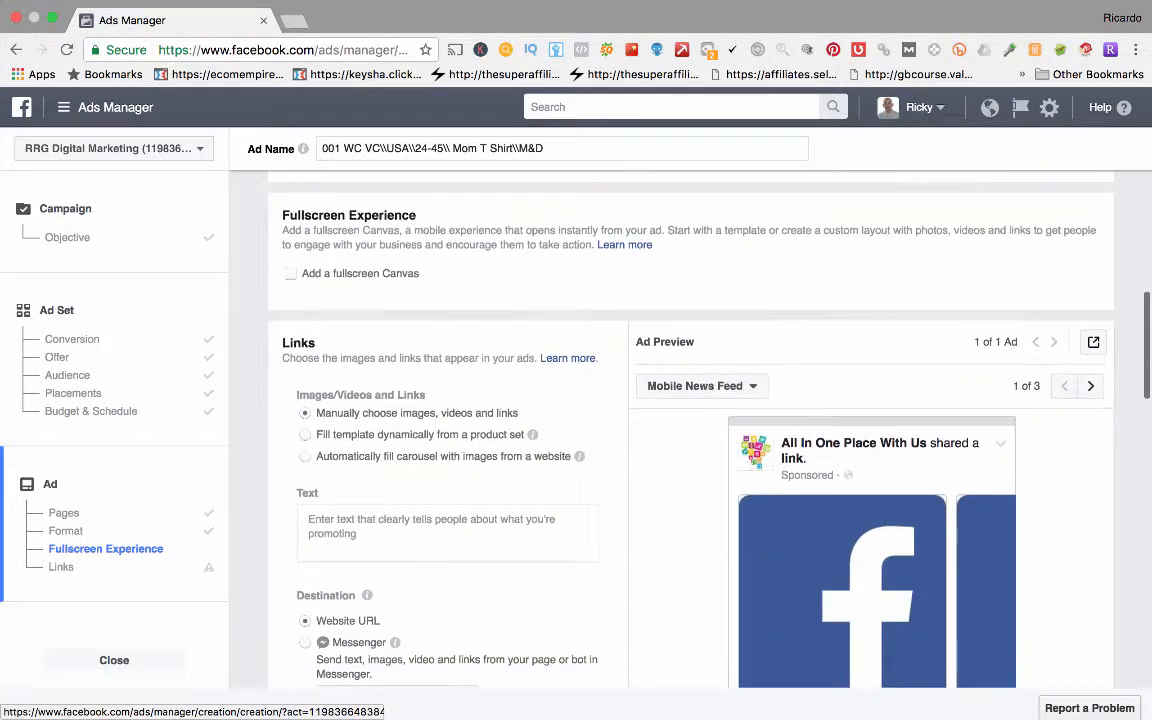
{"action": "scroll", "coordinate": [690, 430], "scroll_direction": "up", "scroll_amount": 5}
{"action": "scroll", "coordinate": [690, 430], "scroll_direction": "down", "scroll_amount": 1}
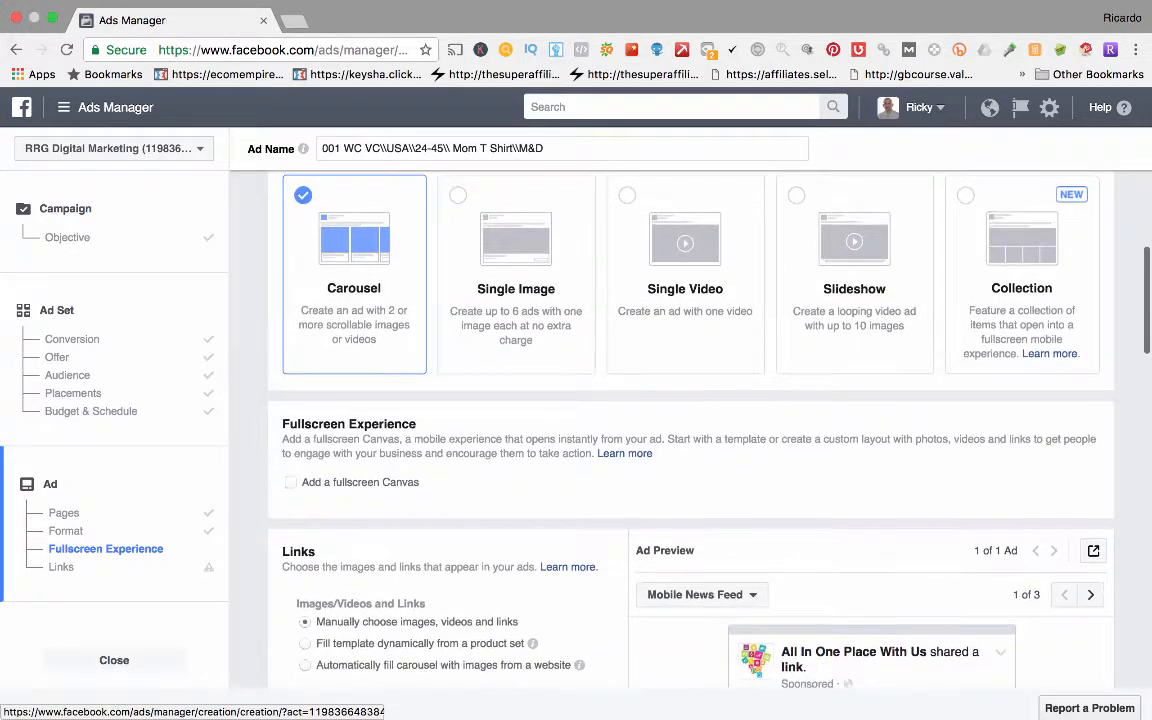
{"action": "scroll", "coordinate": [690, 430], "scroll_direction": "down", "scroll_amount": 1}
{"action": "scroll", "coordinate": [690, 430], "scroll_direction": "up", "scroll_amount": 2}
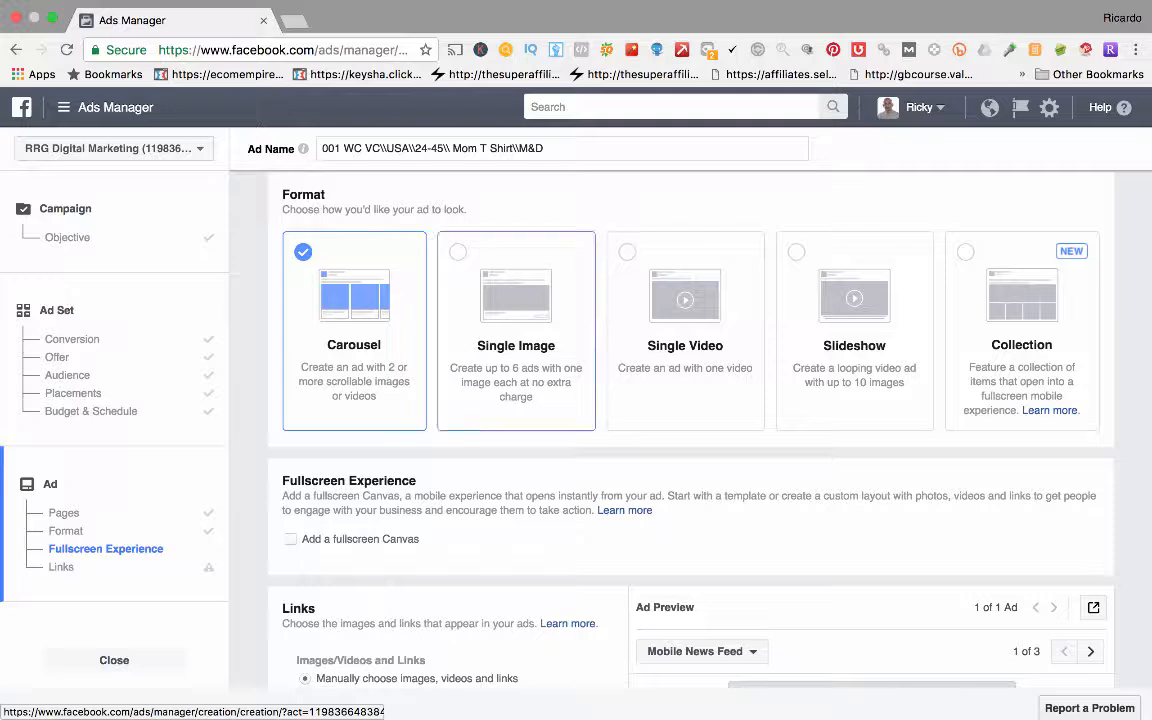
{"action": "left_click", "coordinate": [516, 331]}
{"action": "scroll", "coordinate": [690, 430], "scroll_direction": "down", "scroll_amount": 2}
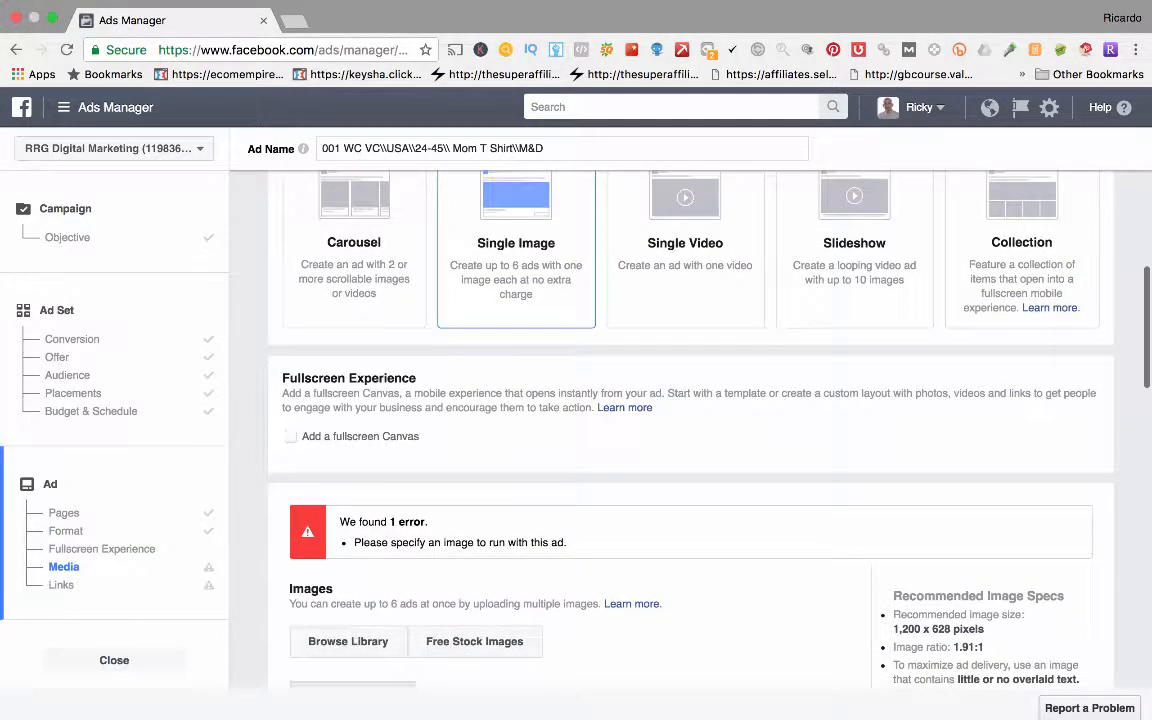
{"action": "left_click_drag", "start_coordinate": [894, 614], "coordinate": [985, 629]}
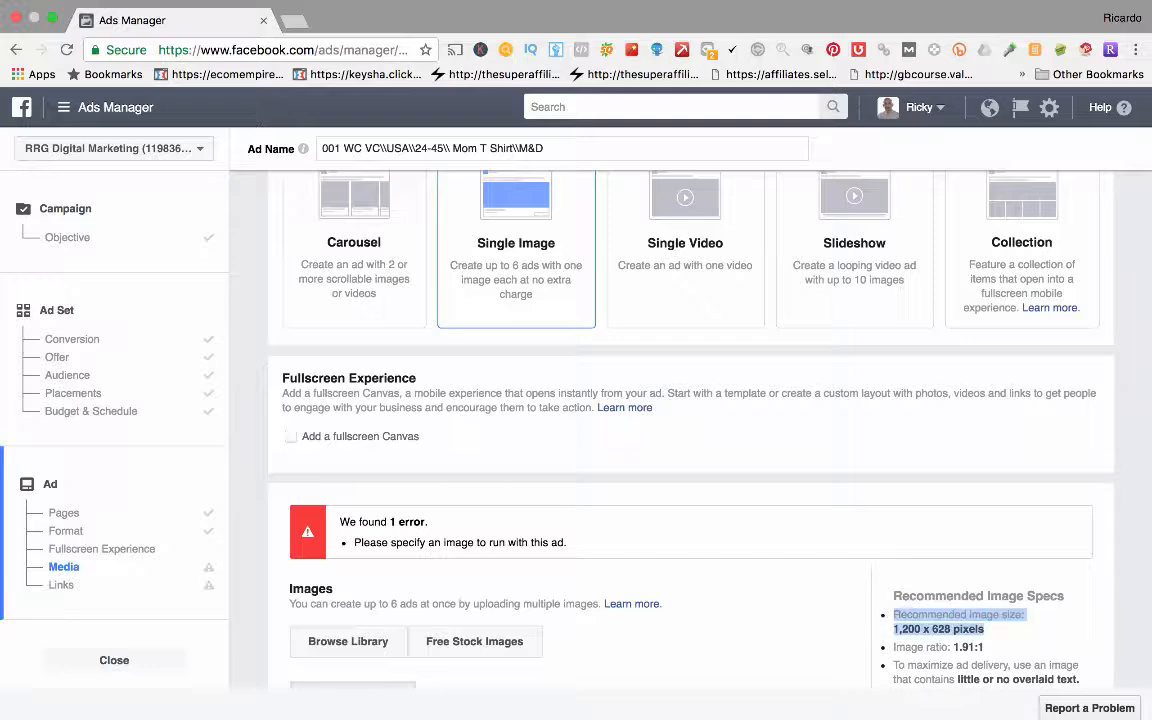
{"action": "scroll", "coordinate": [690, 430], "scroll_direction": "down", "scroll_amount": 8}
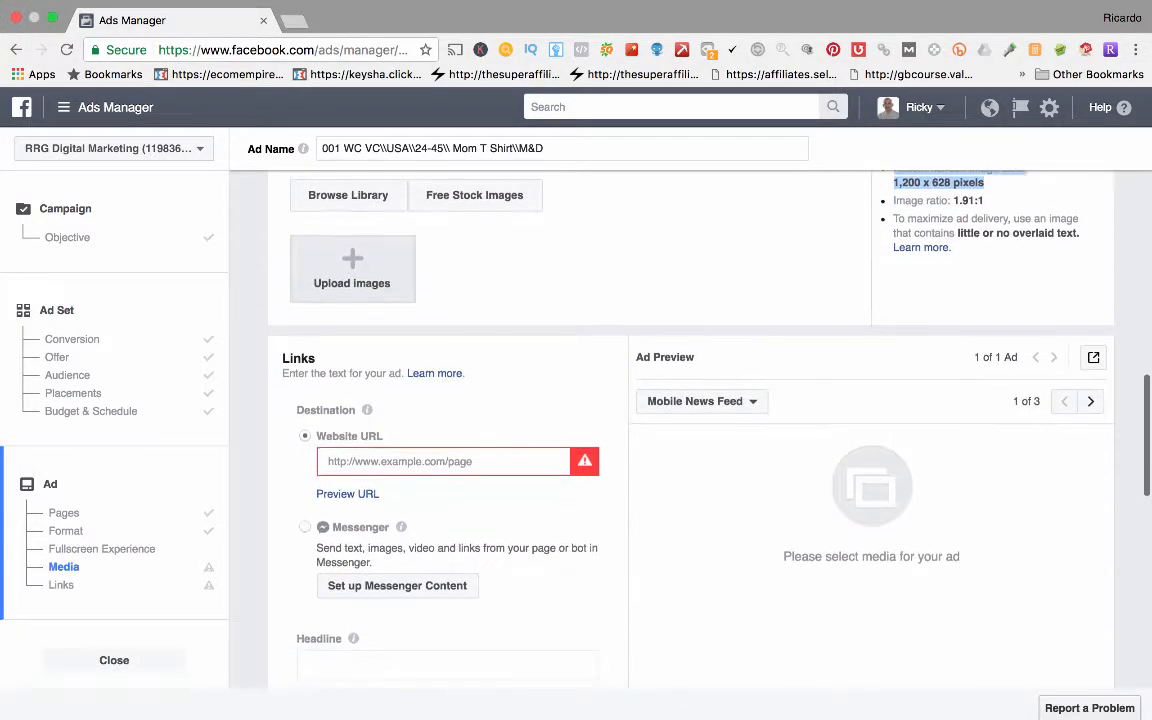
{"action": "scroll", "coordinate": [690, 430], "scroll_direction": "up", "scroll_amount": 10}
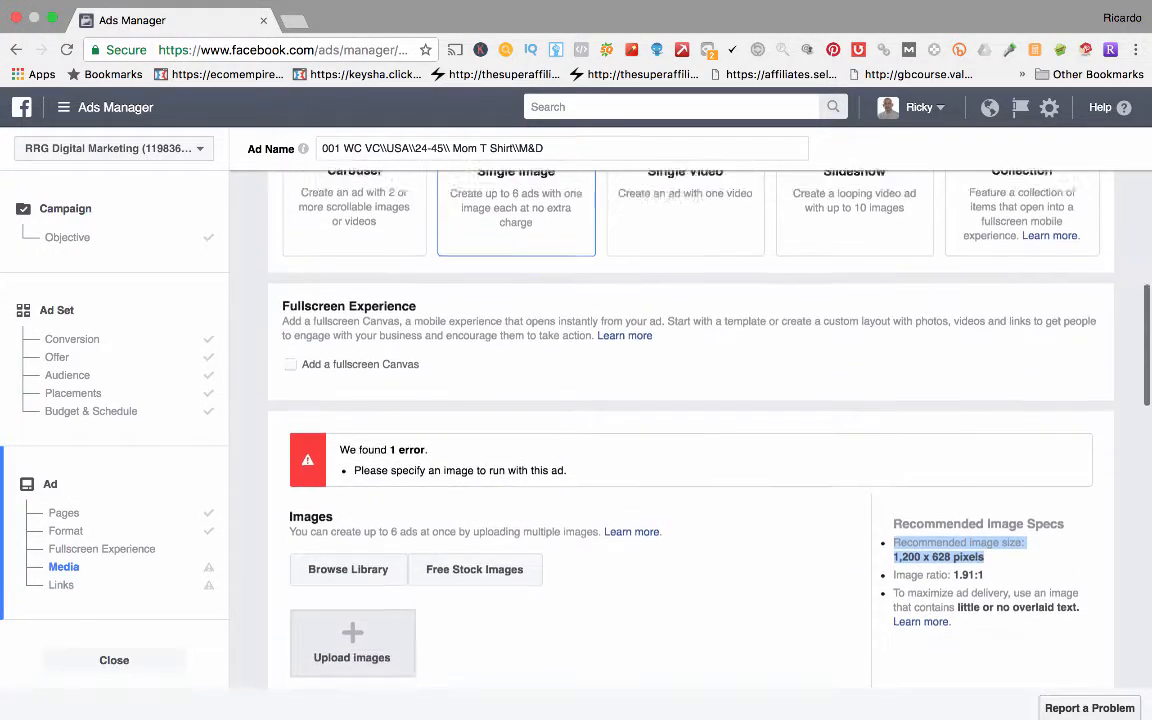
{"action": "scroll", "coordinate": [690, 430], "scroll_direction": "up", "scroll_amount": 4}
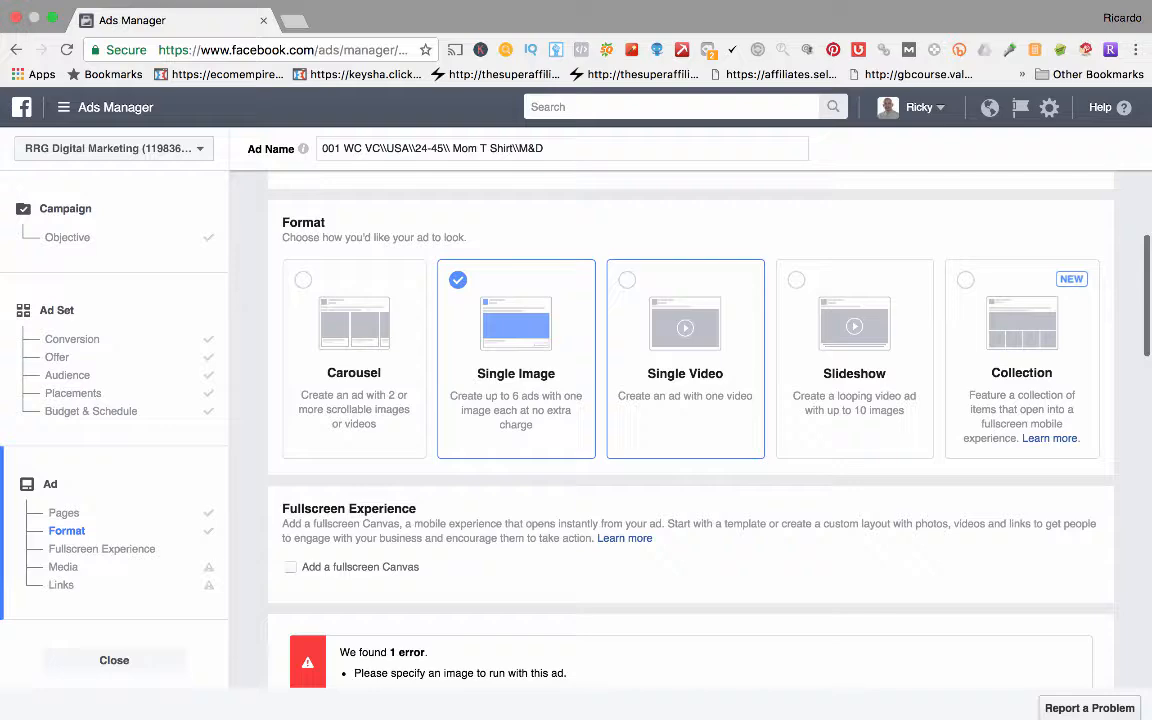
Try the Single Video format to review its recommended video specs, and return the ad format to Single Image
{"action": "left_click", "coordinate": [685, 360]}
{"action": "scroll", "coordinate": [685, 360], "scroll_direction": "down", "scroll_amount": 3}
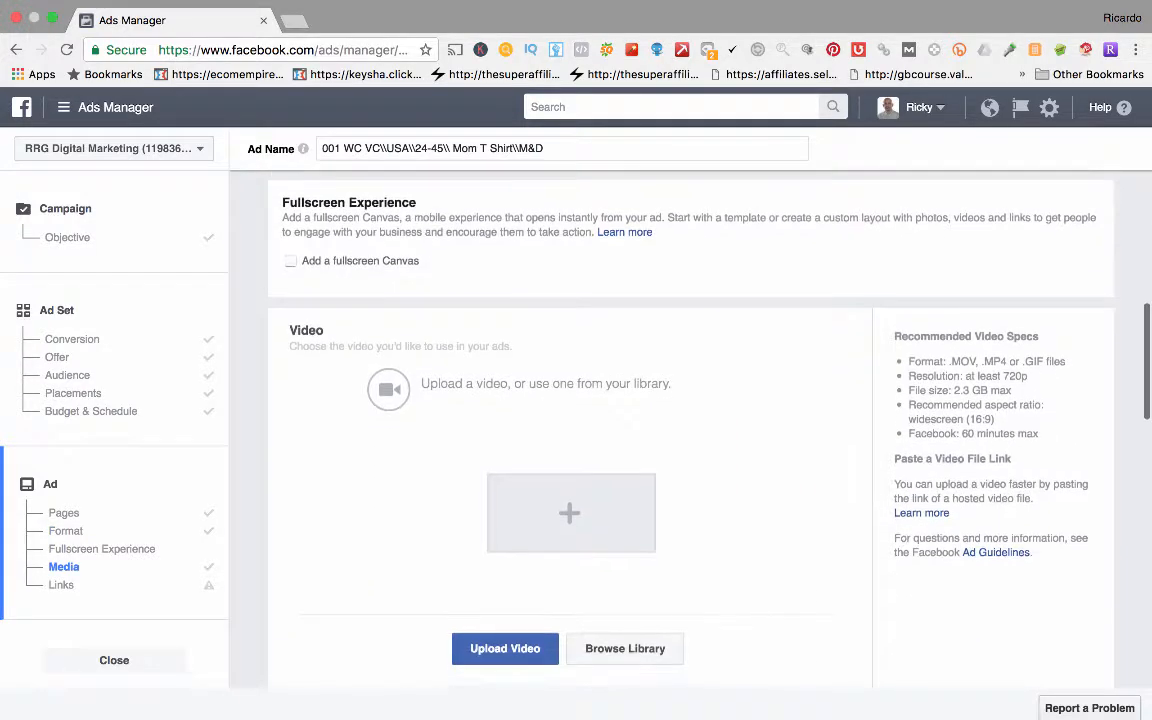
{"action": "scroll", "coordinate": [570, 415], "scroll_direction": "down", "scroll_amount": 2}
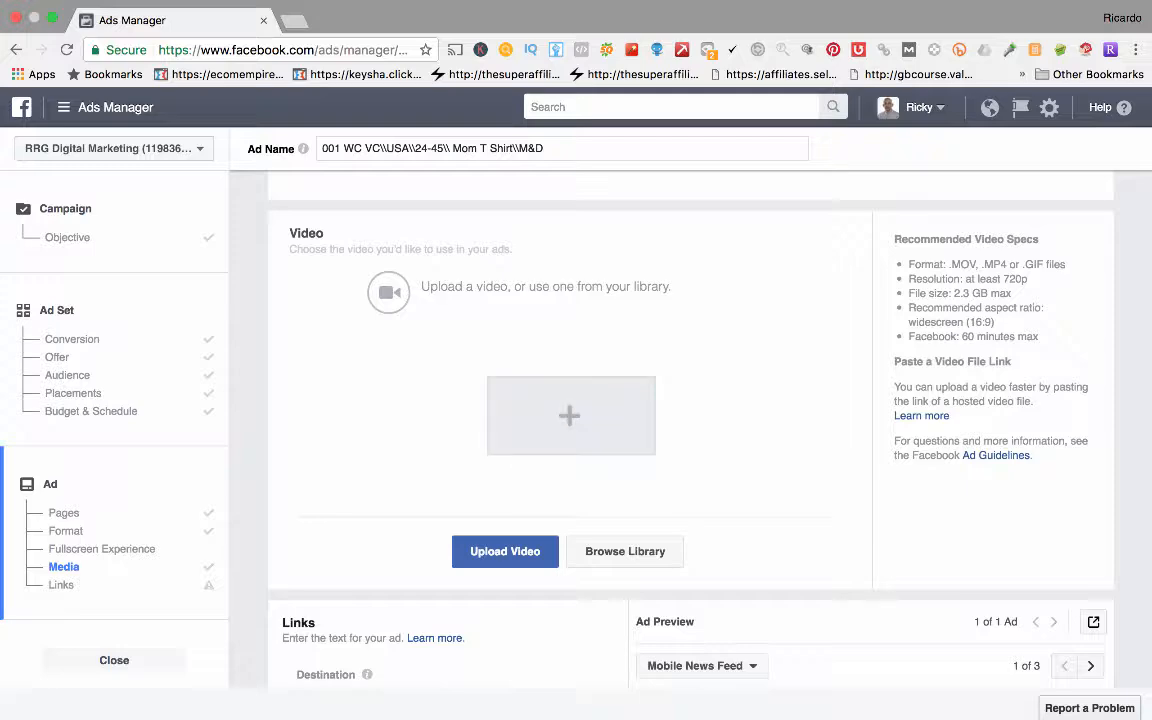
{"action": "scroll", "coordinate": [570, 415], "scroll_direction": "up", "scroll_amount": 5}
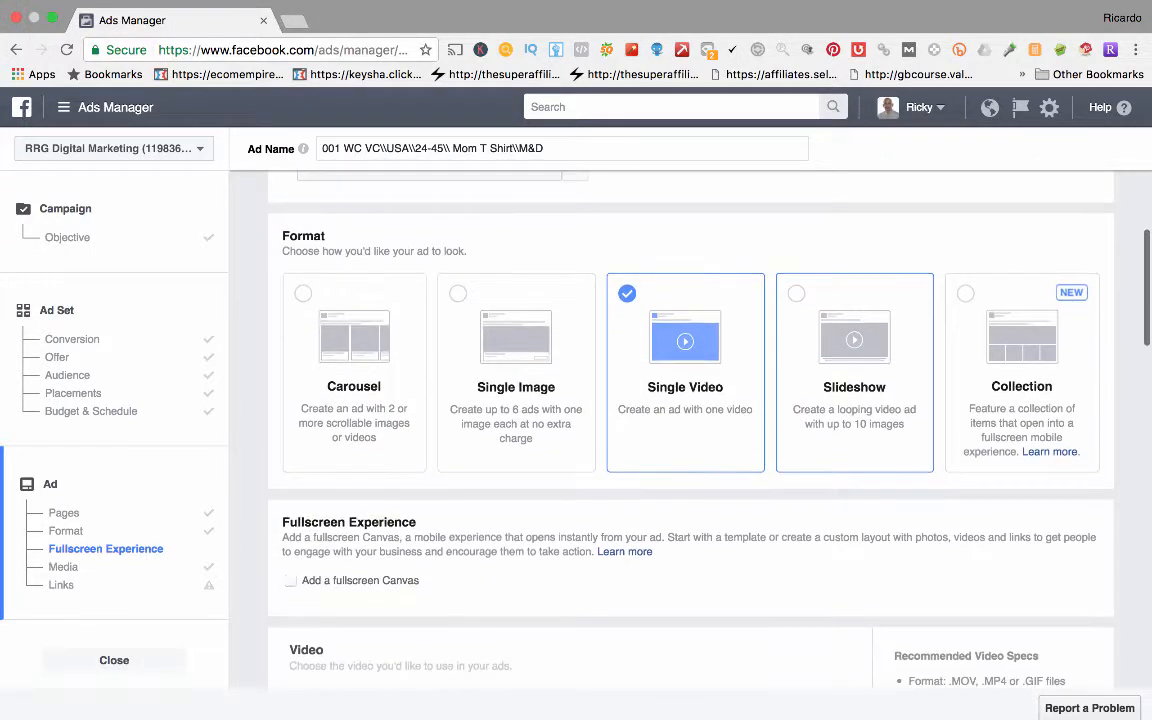
{"action": "left_click", "coordinate": [516, 370]}
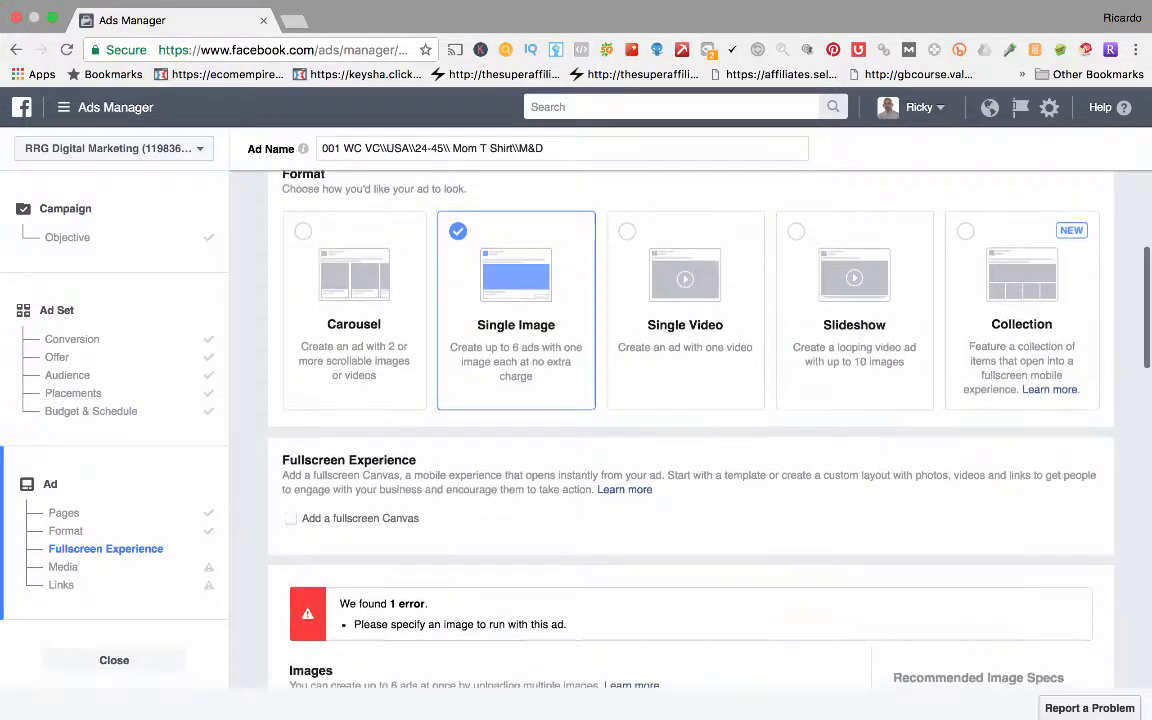
Search the free stock images for "mom" and look through the pictures offered for the ad
{"action": "scroll", "coordinate": [516, 370], "scroll_direction": "down", "scroll_amount": 4}
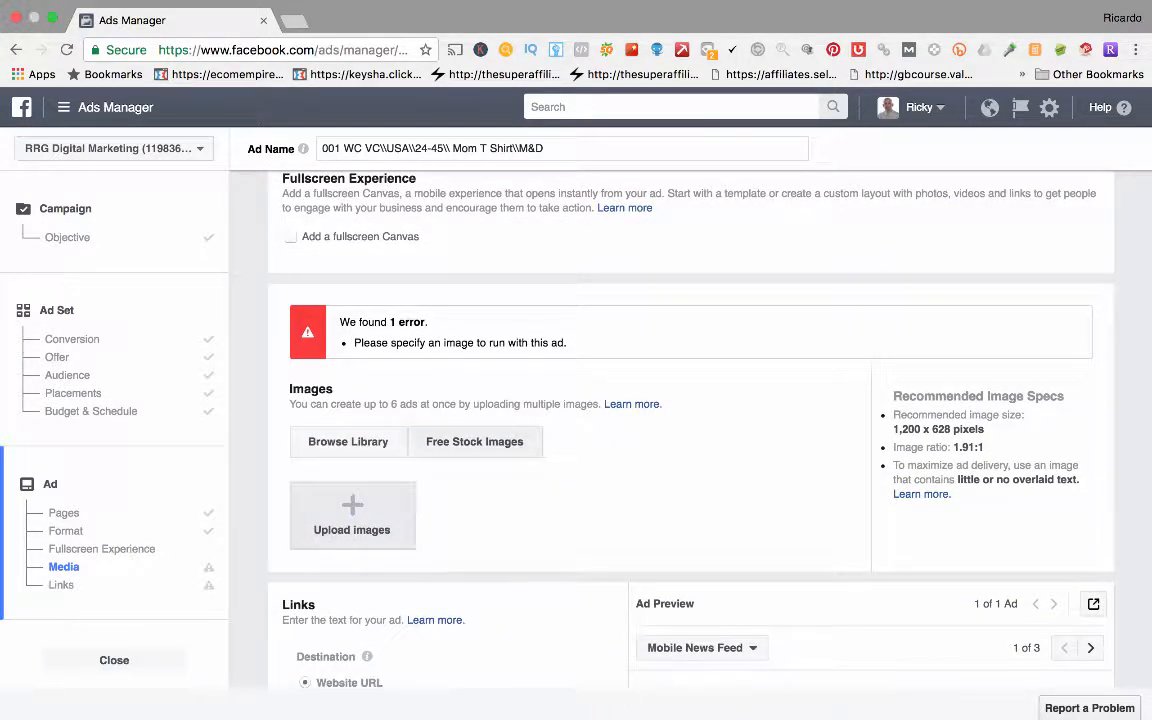
{"action": "left_click", "coordinate": [474, 441]}
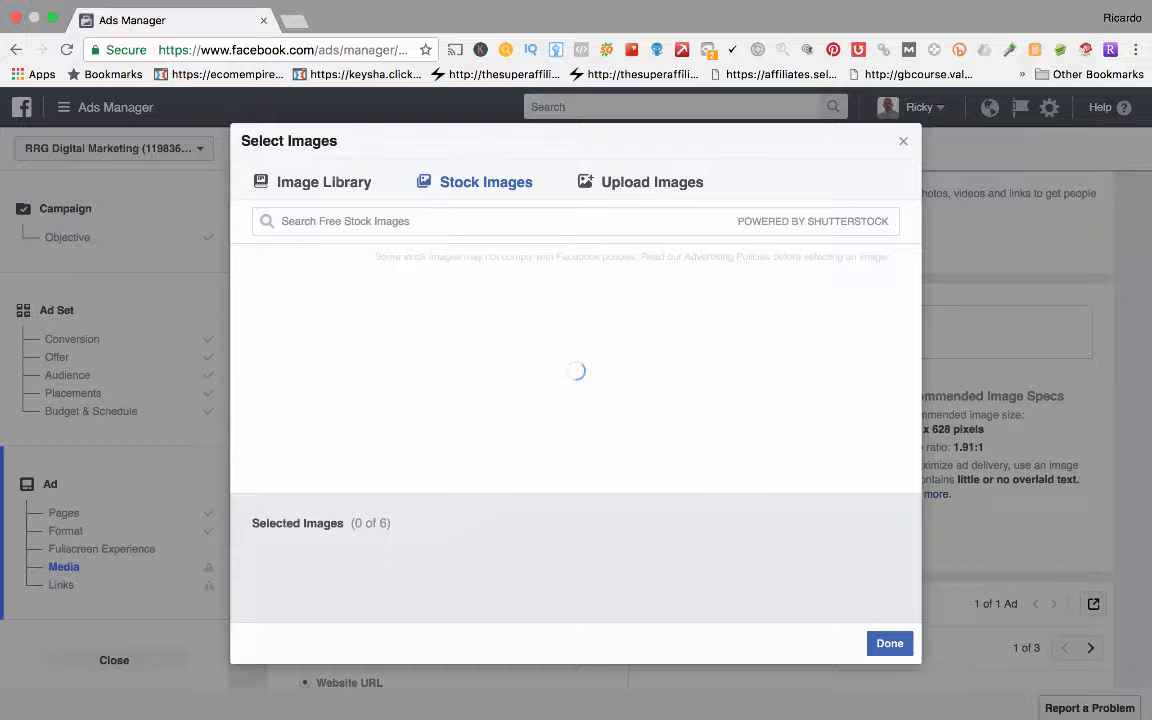
{"action": "type", "text": "mom"}
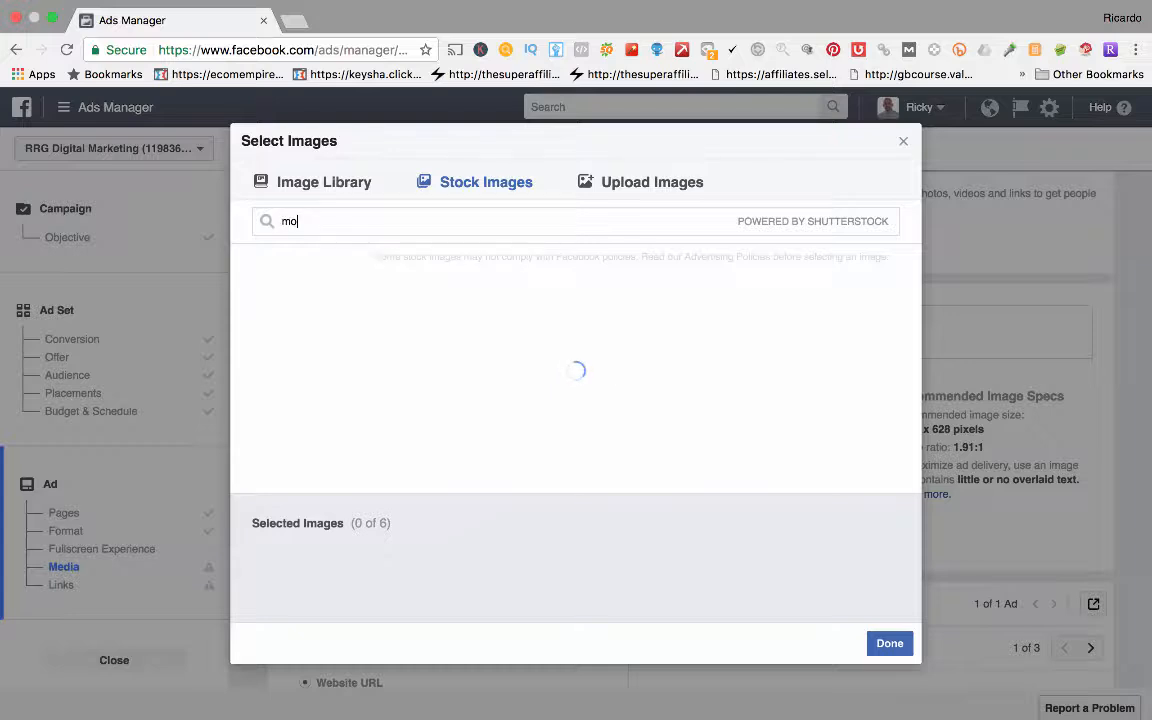
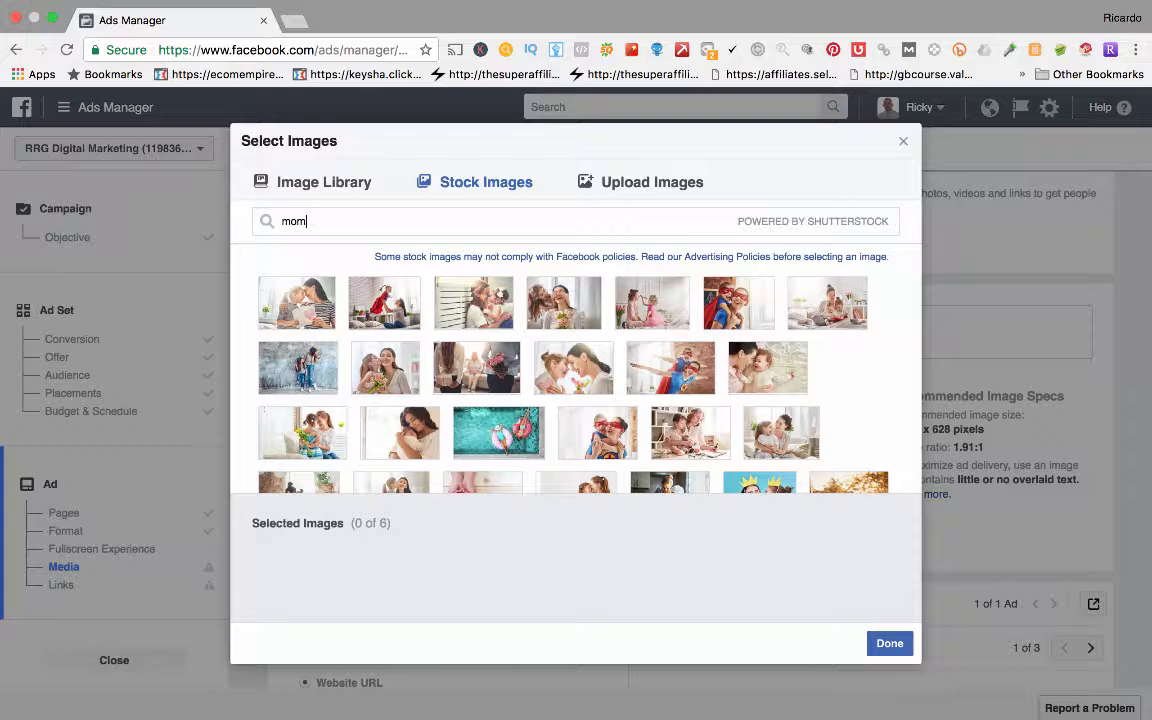
{"action": "scroll", "coordinate": [660, 410], "scroll_direction": "down", "scroll_amount": 2}
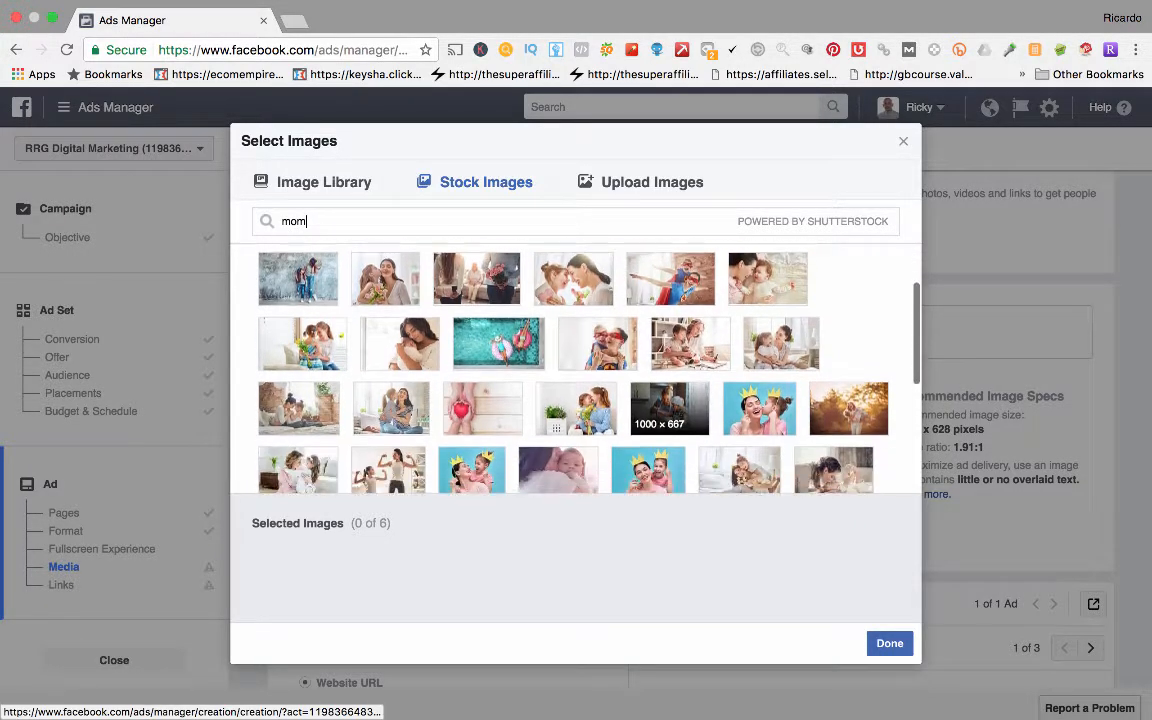
{"action": "scroll", "coordinate": [640, 410], "scroll_direction": "down", "scroll_amount": 3}
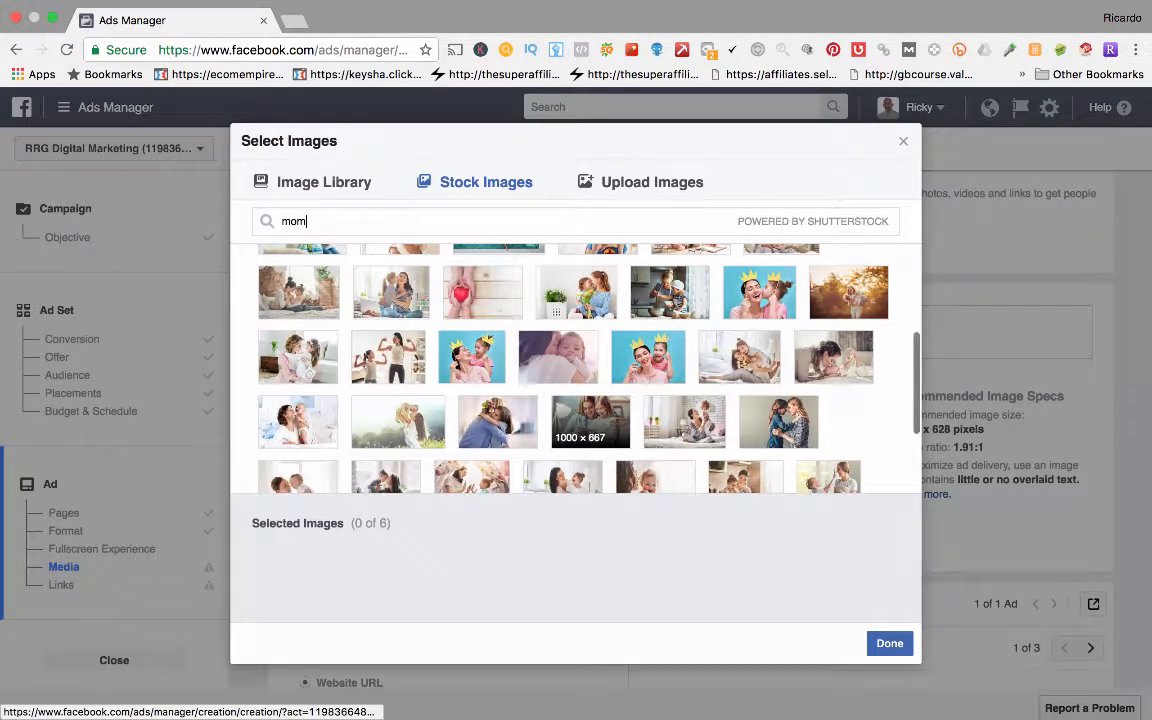
{"action": "scroll", "coordinate": [590, 420], "scroll_direction": "up", "scroll_amount": 2}
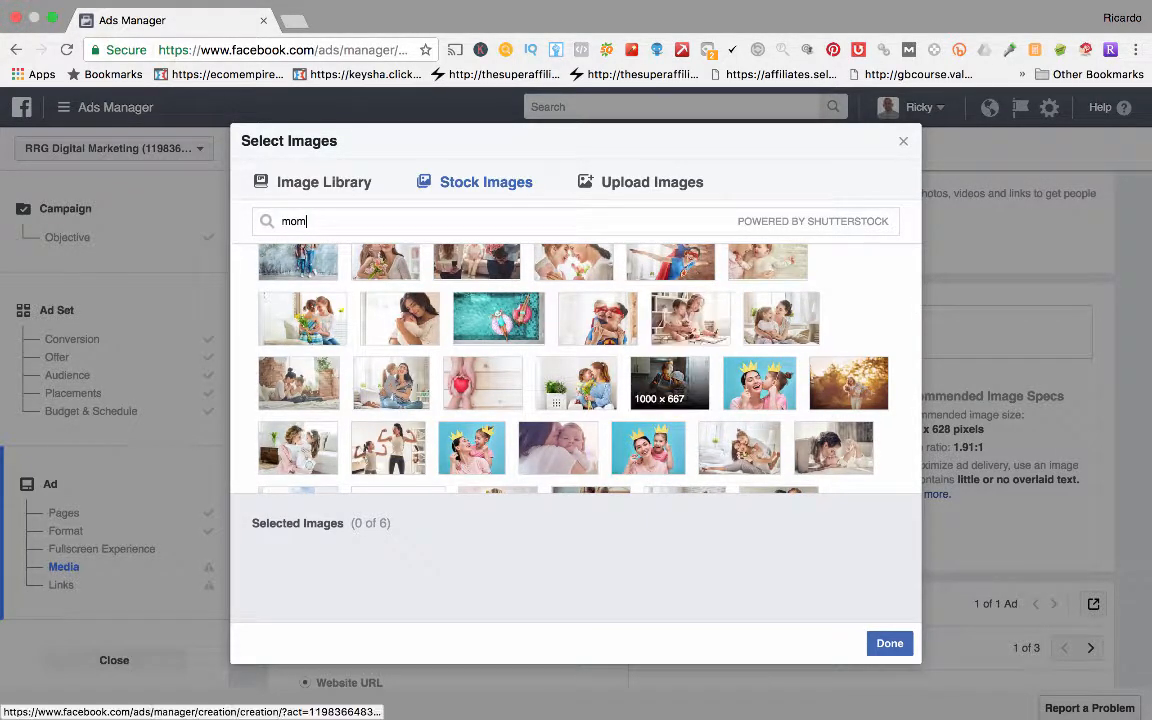
{"action": "scroll", "coordinate": [669, 383], "scroll_direction": "up", "scroll_amount": 2}
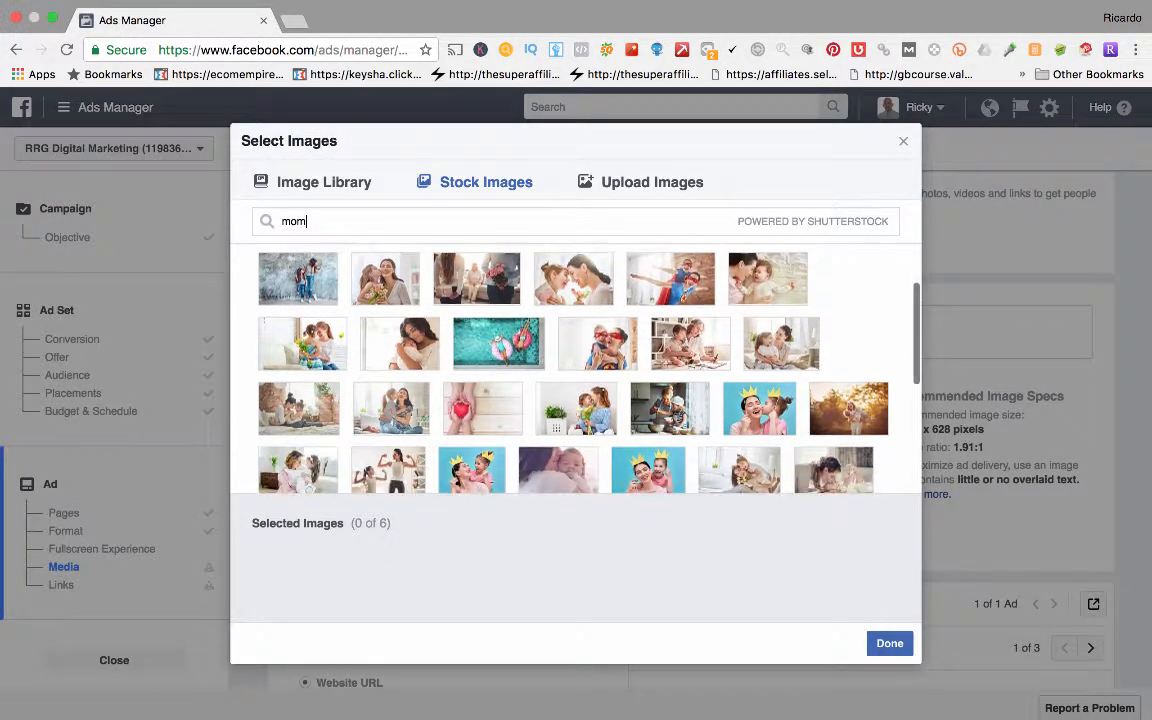
{"action": "scroll", "coordinate": [575, 370], "scroll_direction": "down", "scroll_amount": 3}
{"action": "scroll", "coordinate": [575, 370], "scroll_direction": "up", "scroll_amount": 5}
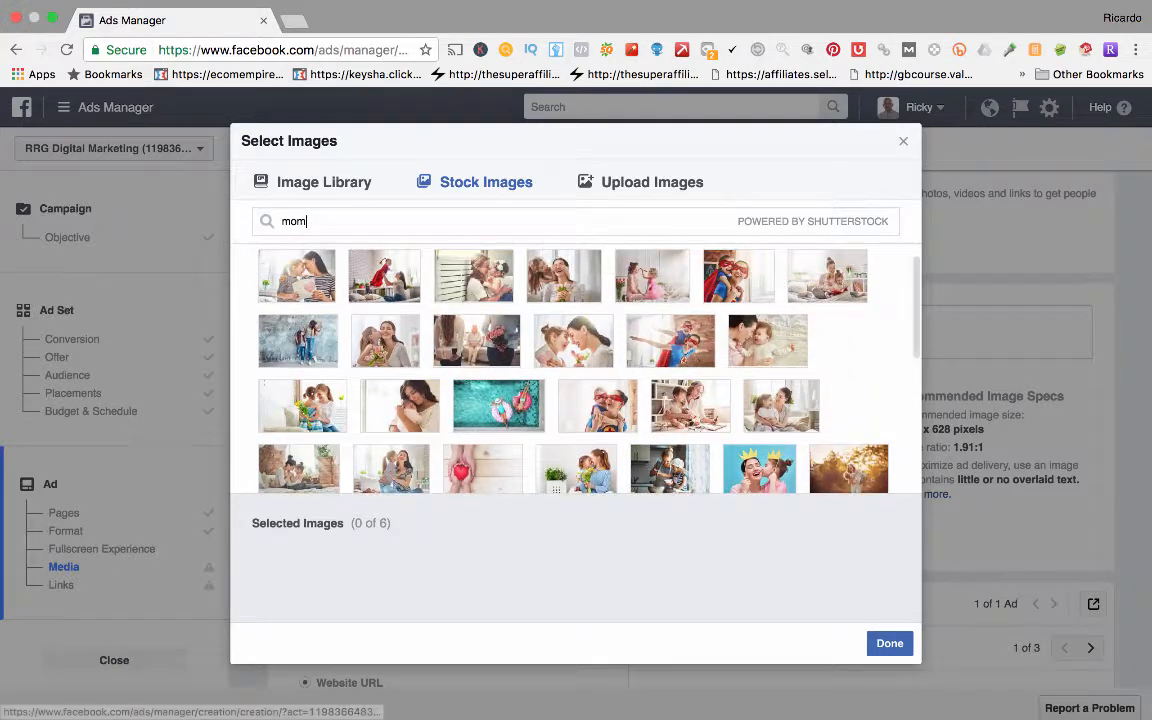
Search the stock images for "baseball" and add the picture of the sliding player in blue to the ad
{"action": "key", "text": "super+a"}
{"action": "type", "text": "base"}
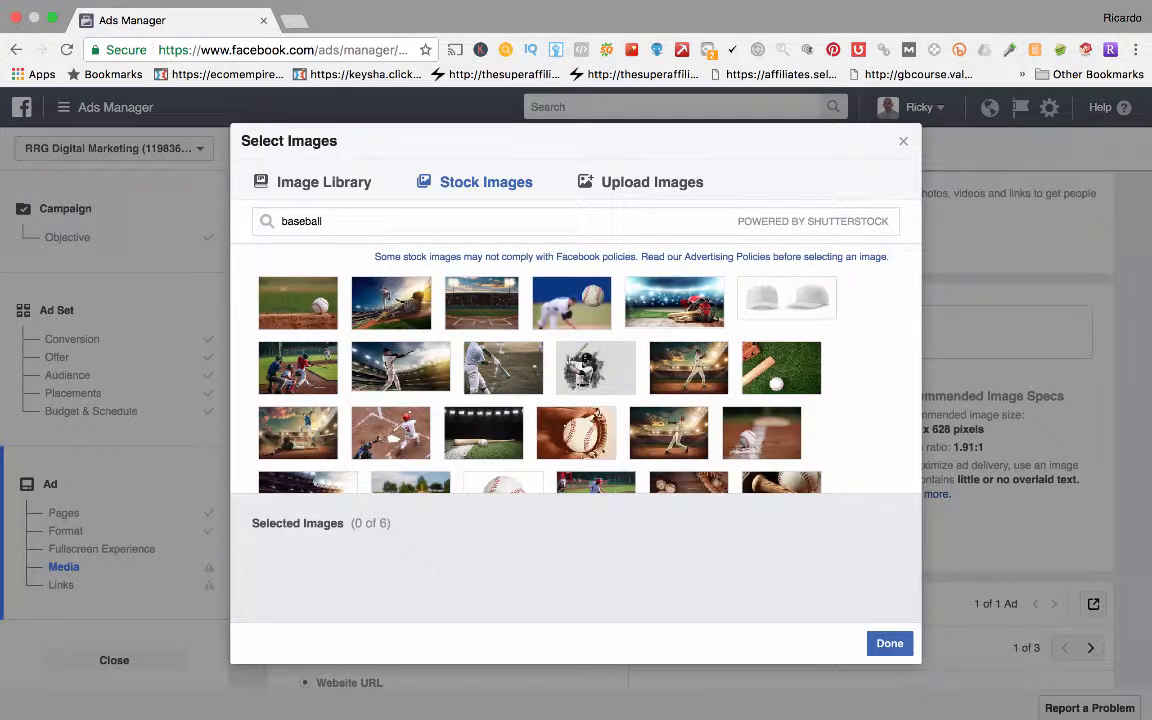
{"action": "scroll", "coordinate": [540, 370], "scroll_direction": "down", "scroll_amount": 3}
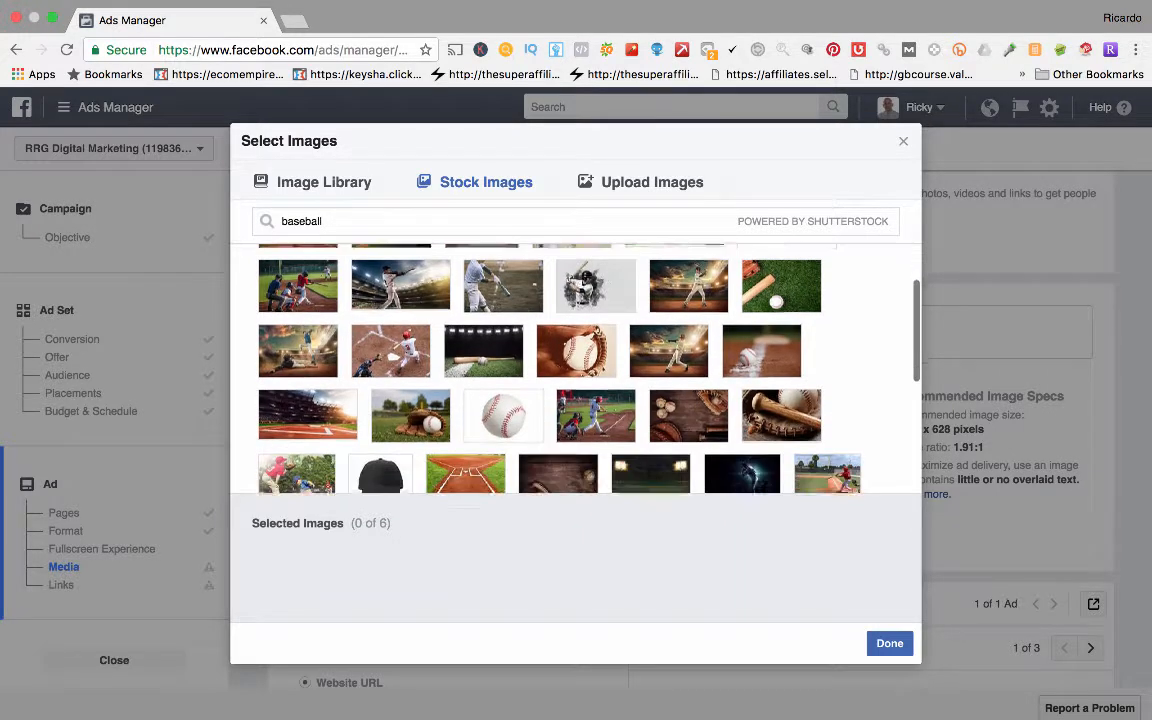
{"action": "scroll", "coordinate": [540, 370], "scroll_direction": "down", "scroll_amount": 3}
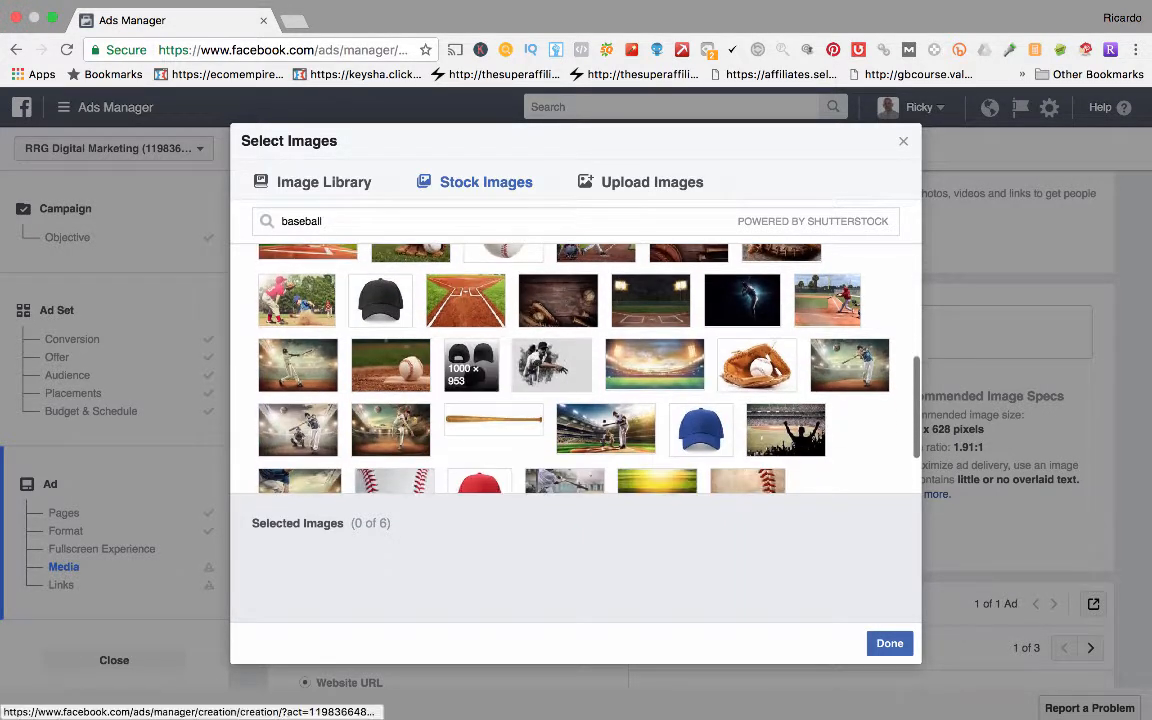
{"action": "left_click", "coordinate": [297, 300]}
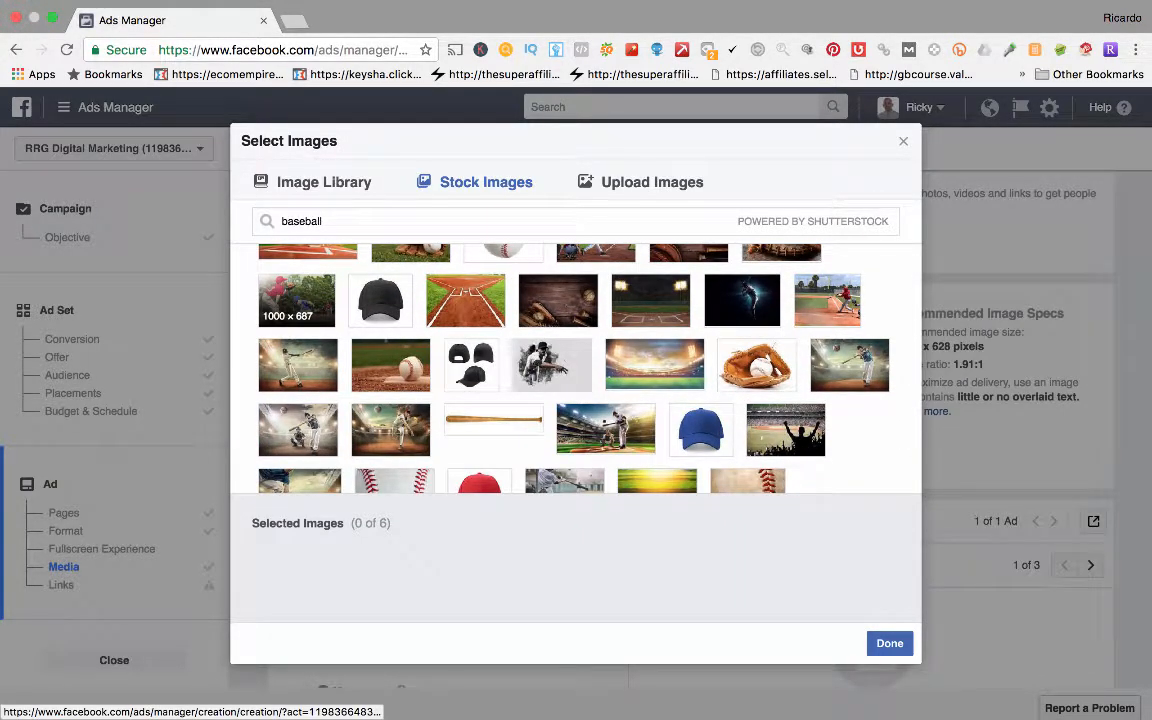
{"action": "left_click", "coordinate": [890, 643]}
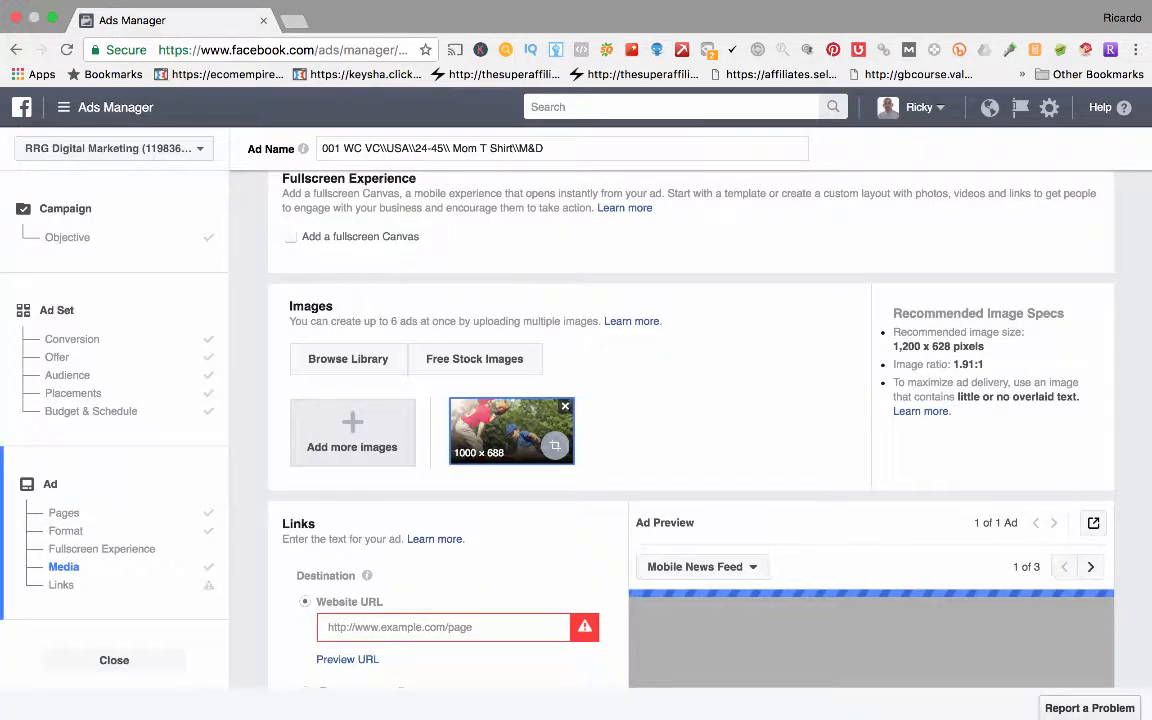
{"action": "scroll", "coordinate": [690, 430], "scroll_direction": "down", "scroll_amount": 5}
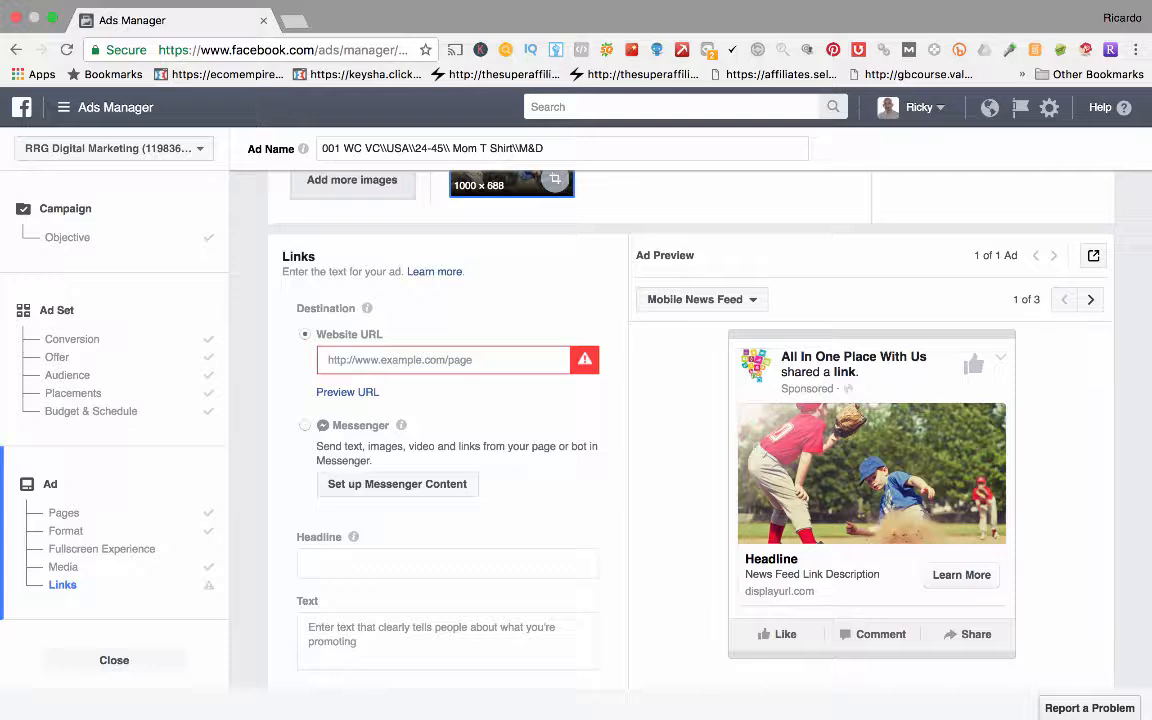
{"action": "scroll", "coordinate": [690, 430], "scroll_direction": "up", "scroll_amount": 2}
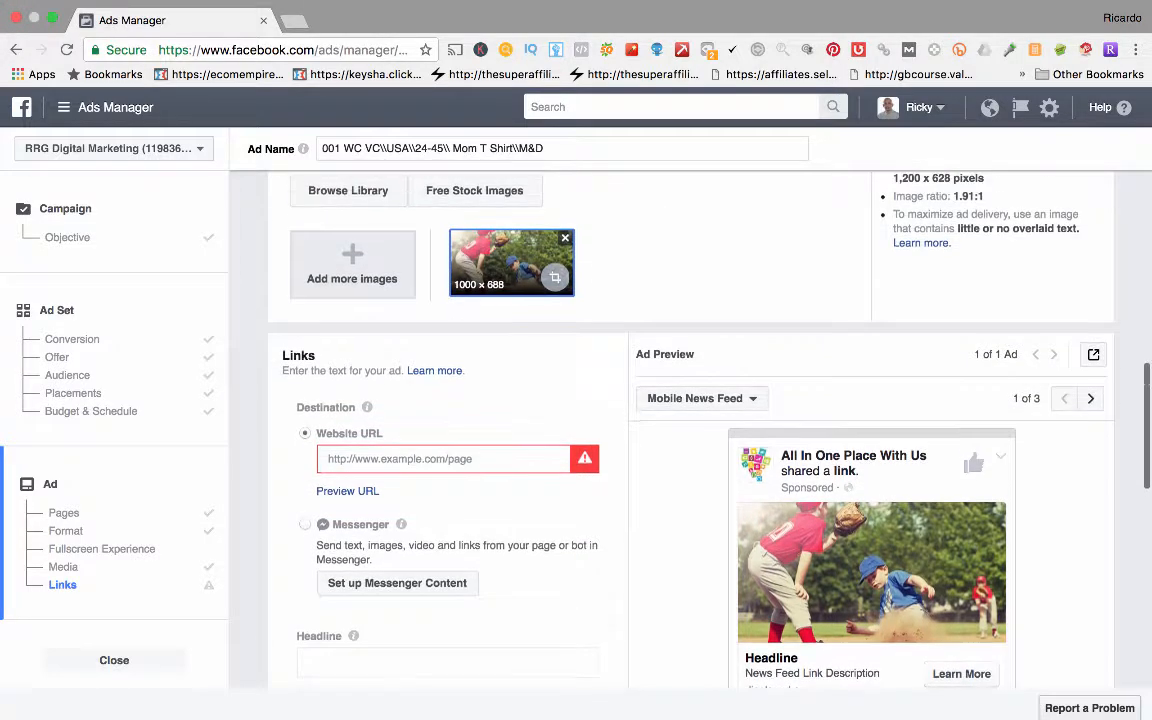
{"action": "left_click", "coordinate": [443, 459]}
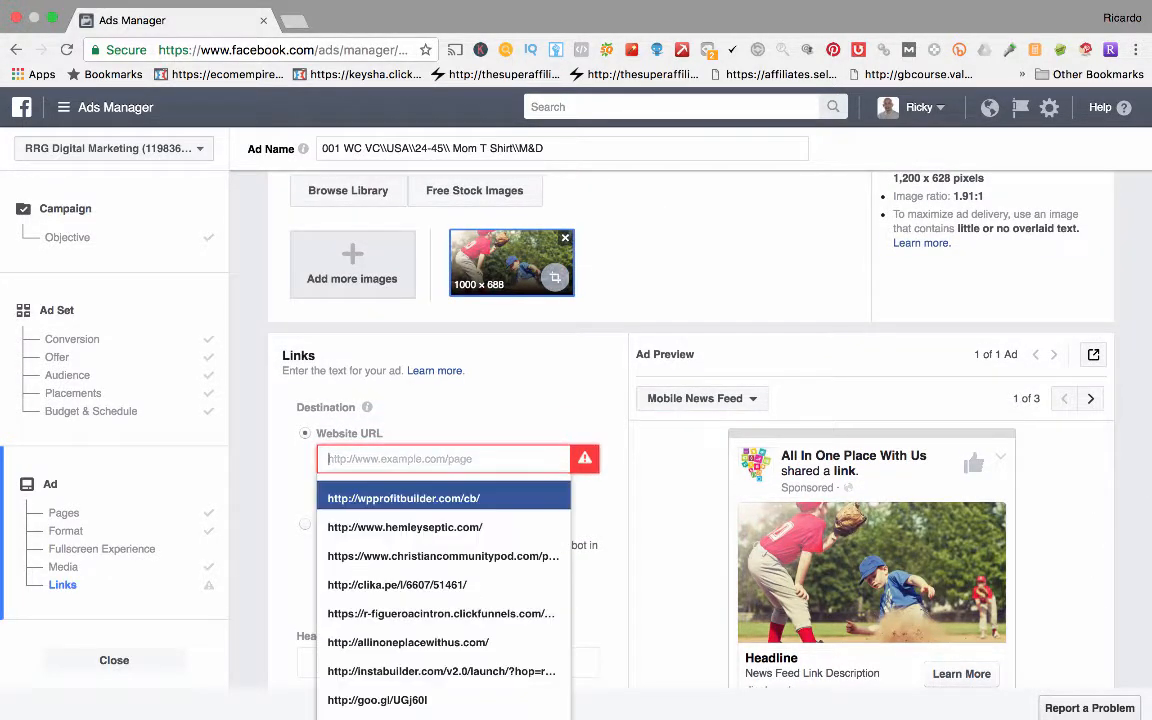
{"action": "type", "text": "www.add"}
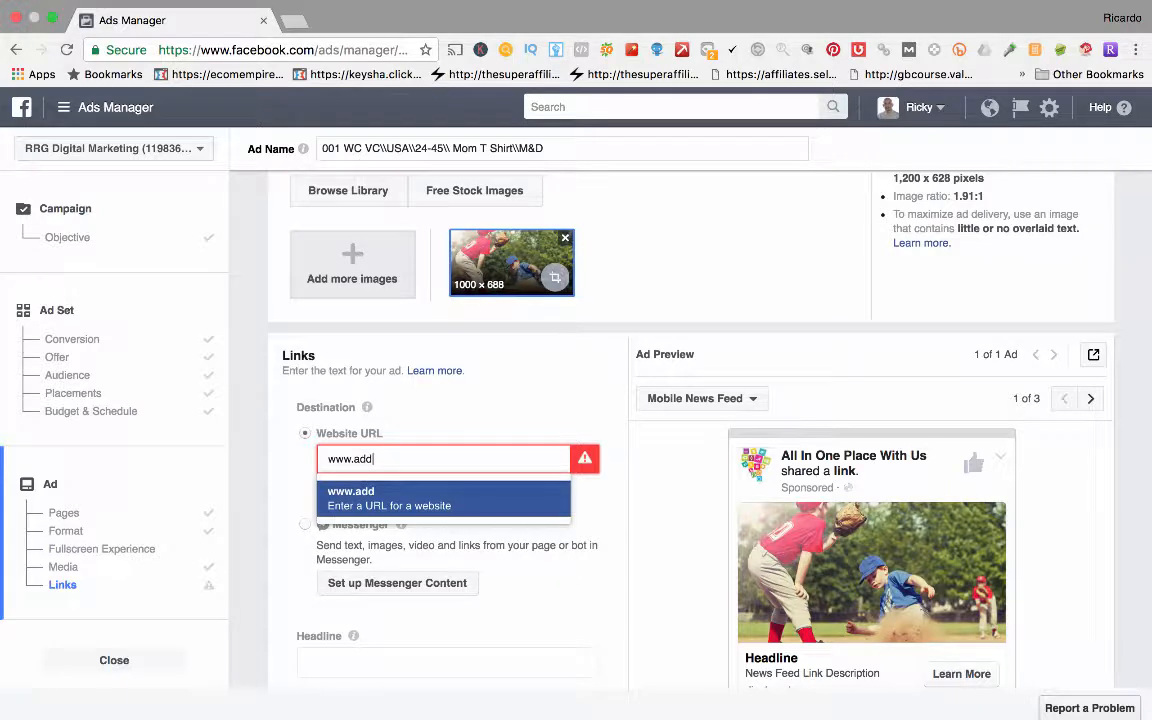
{"action": "key", "text": "BackSpace"}
{"action": "key", "text": "BackSpace"}
{"action": "key", "text": "BackSpace"}
{"action": "key", "text": "Down"}
{"action": "key", "text": "Down"}
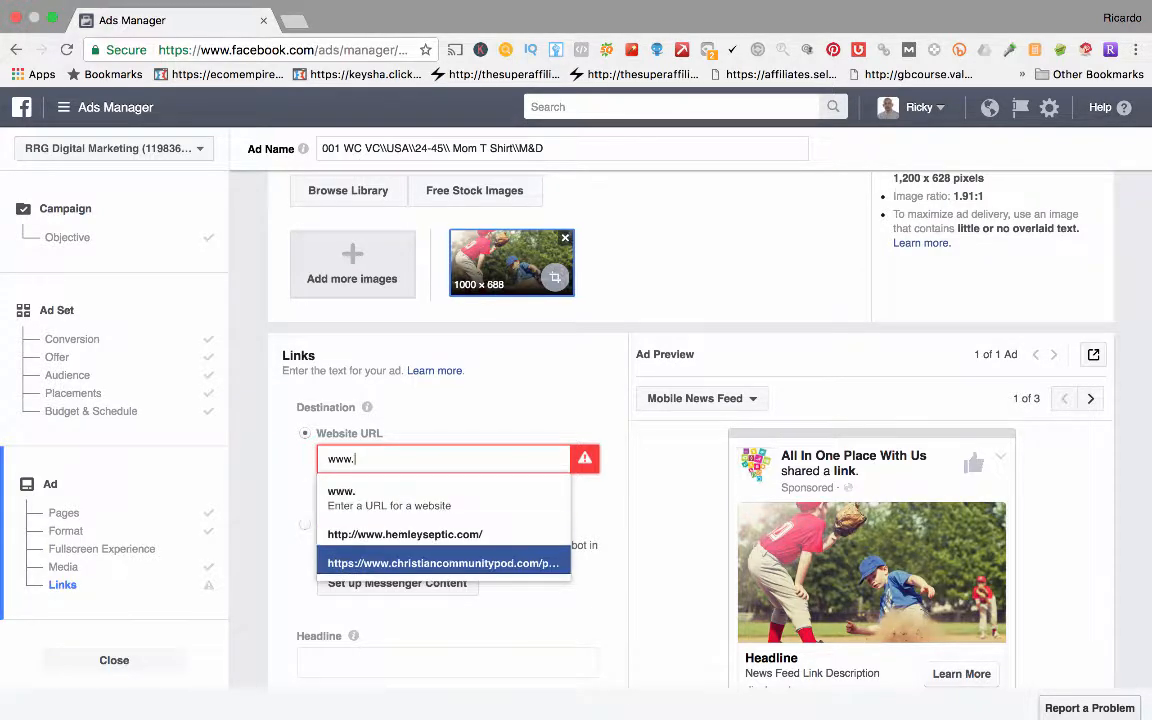
{"action": "key", "text": "Return"}
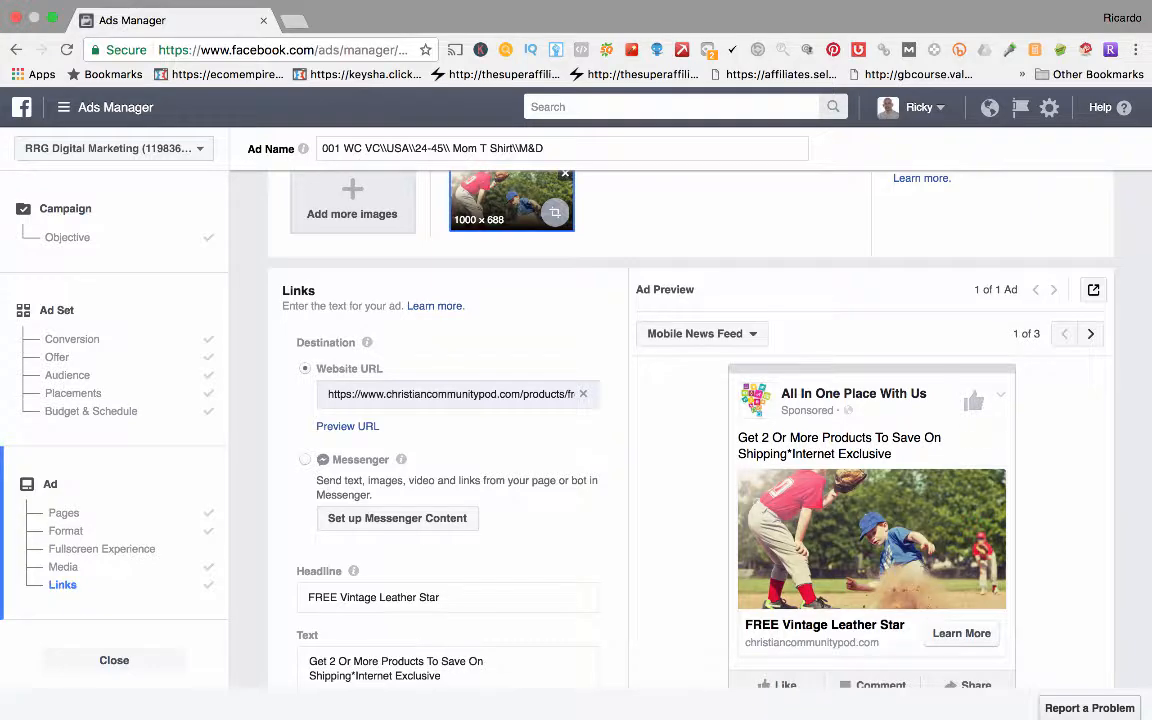
Set the ad's destination to Messenger
{"action": "scroll", "coordinate": [640, 420], "scroll_direction": "down", "scroll_amount": 3}
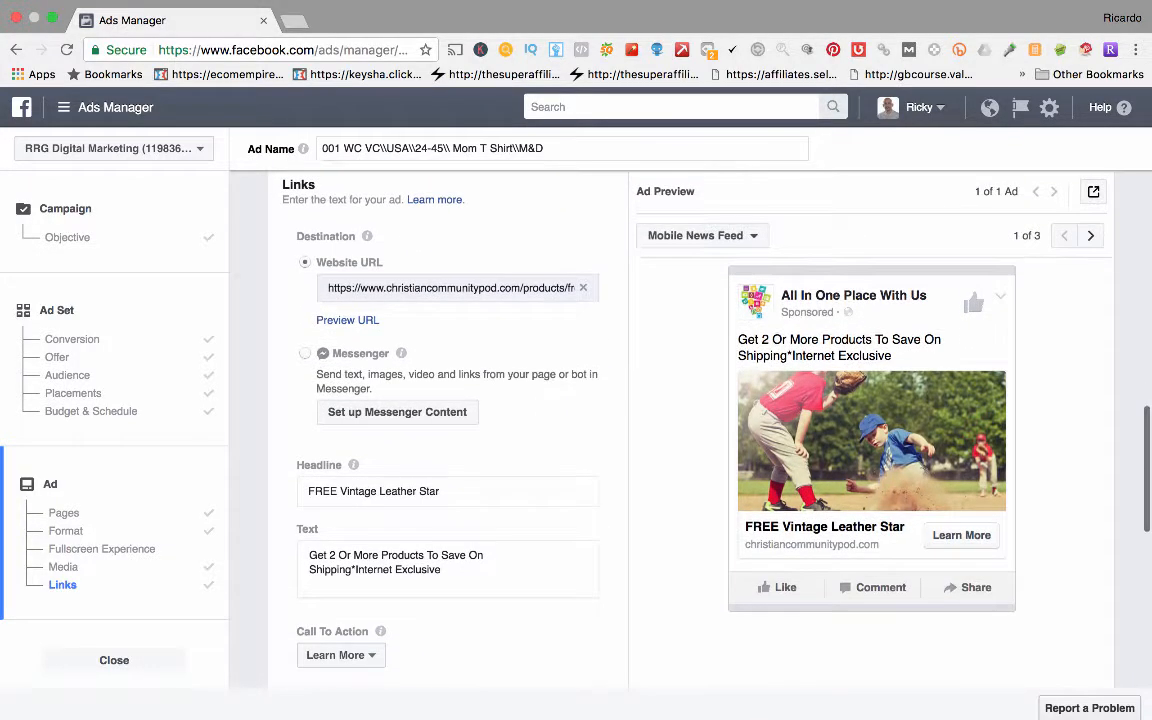
{"action": "left_click", "coordinate": [305, 353]}
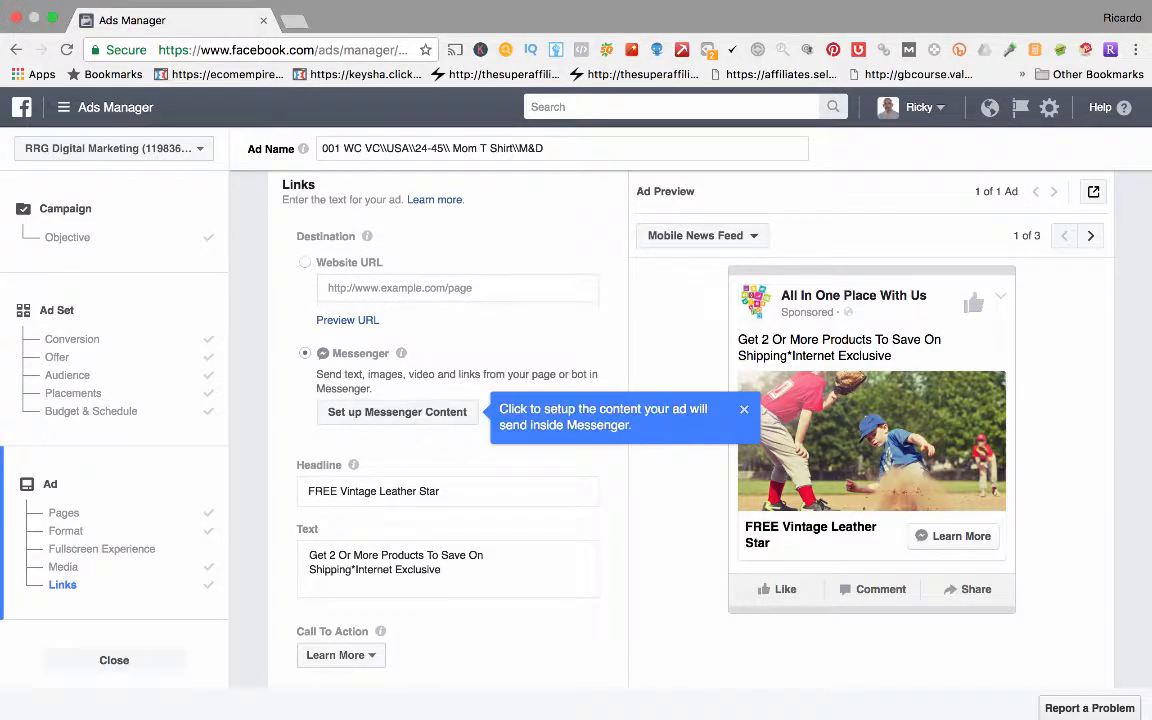
{"action": "mouse_move", "coordinate": [401, 353]}
{"action": "scroll", "coordinate": [640, 430], "scroll_direction": "up", "scroll_amount": 1}
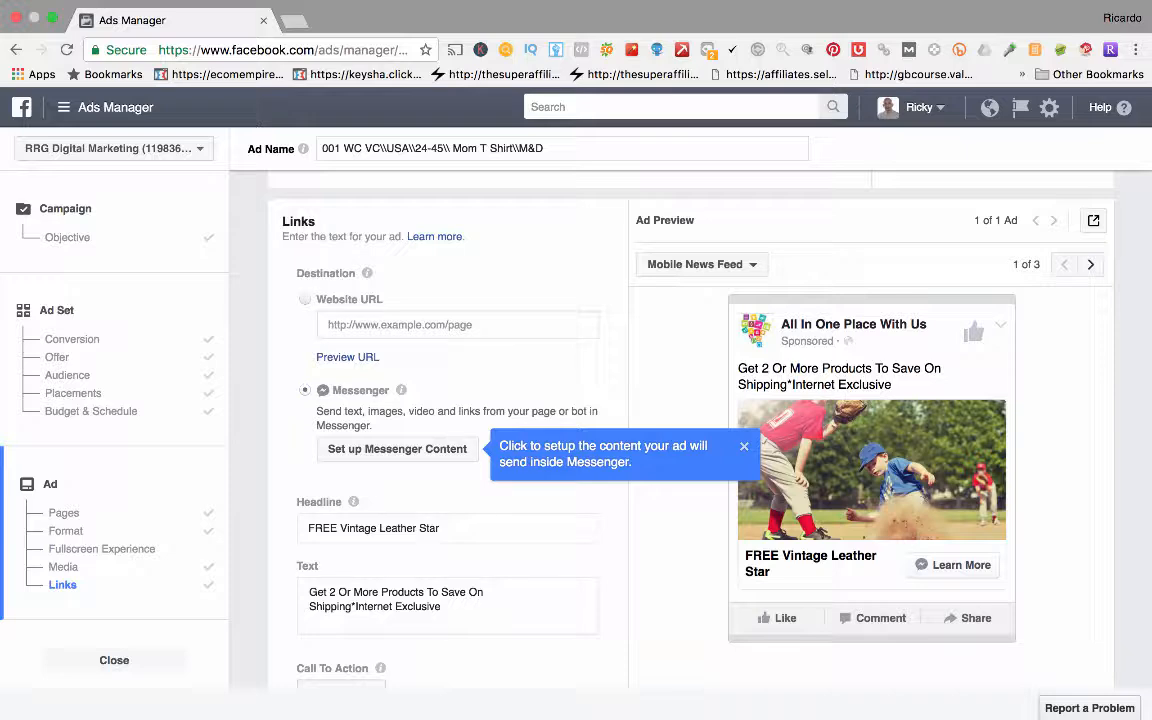
{"action": "left_click", "coordinate": [305, 299]}
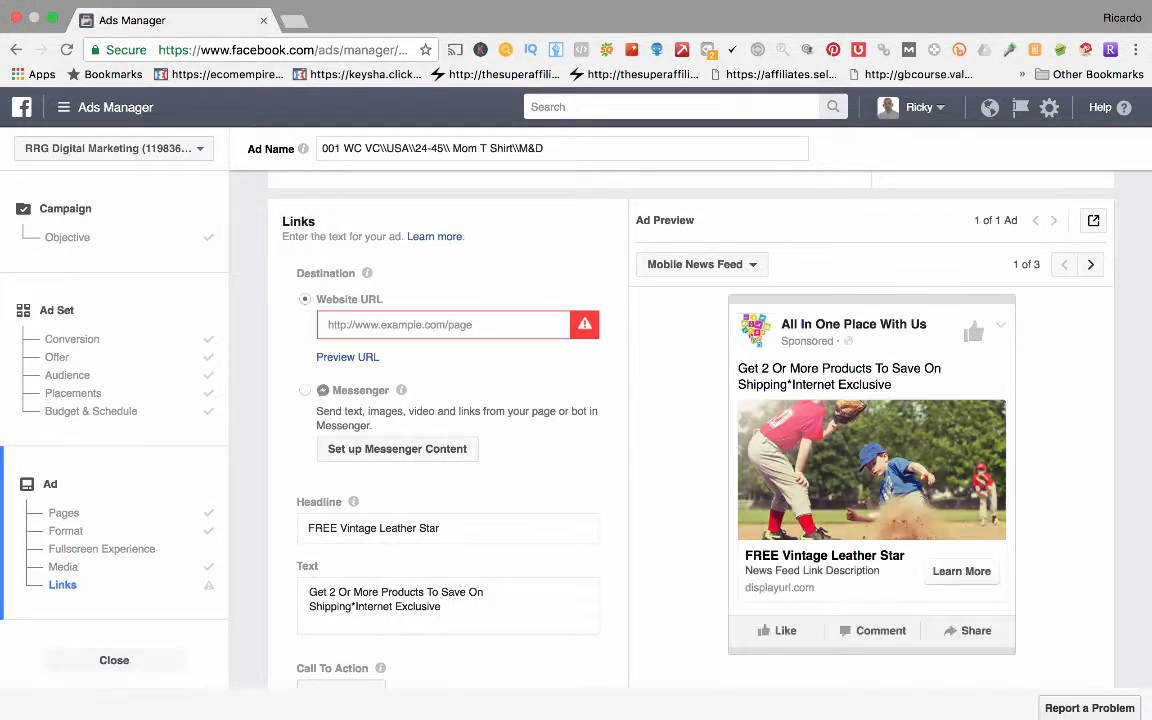
{"action": "left_click", "coordinate": [443, 325]}
{"action": "key", "text": "Down"}
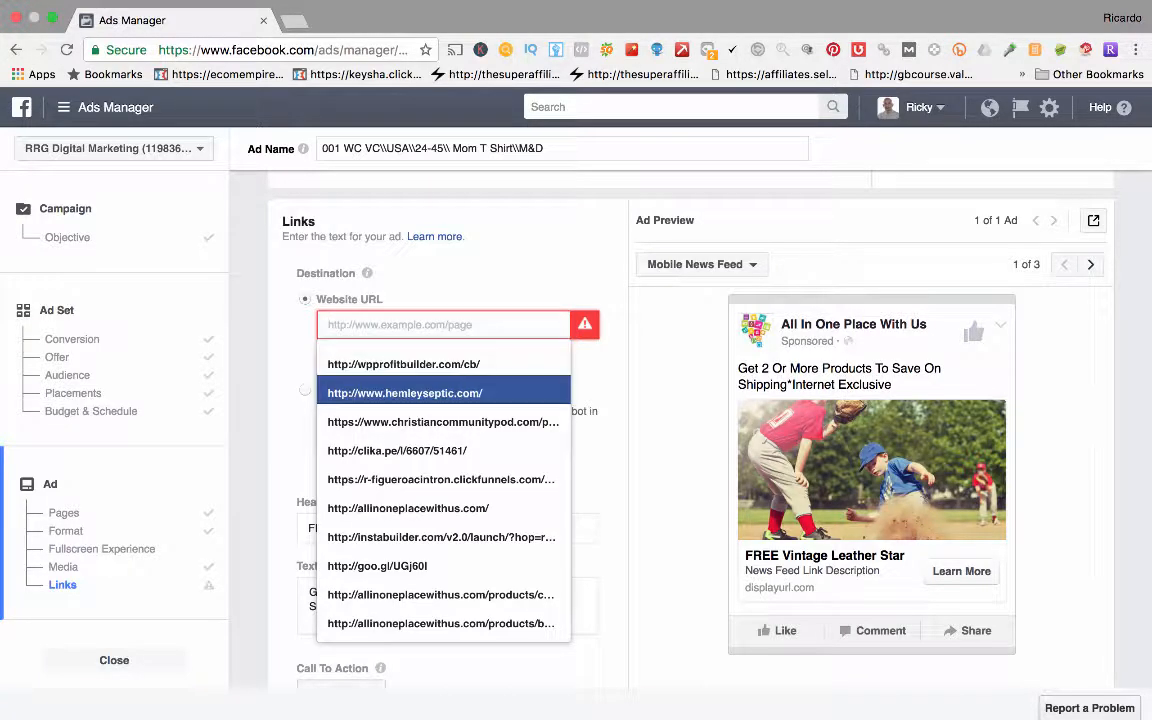
{"action": "key", "text": "Down"}
{"action": "key", "text": "Down"}
{"action": "key", "text": "Down"}
{"action": "key", "text": "Down"}
{"action": "key", "text": "Return"}
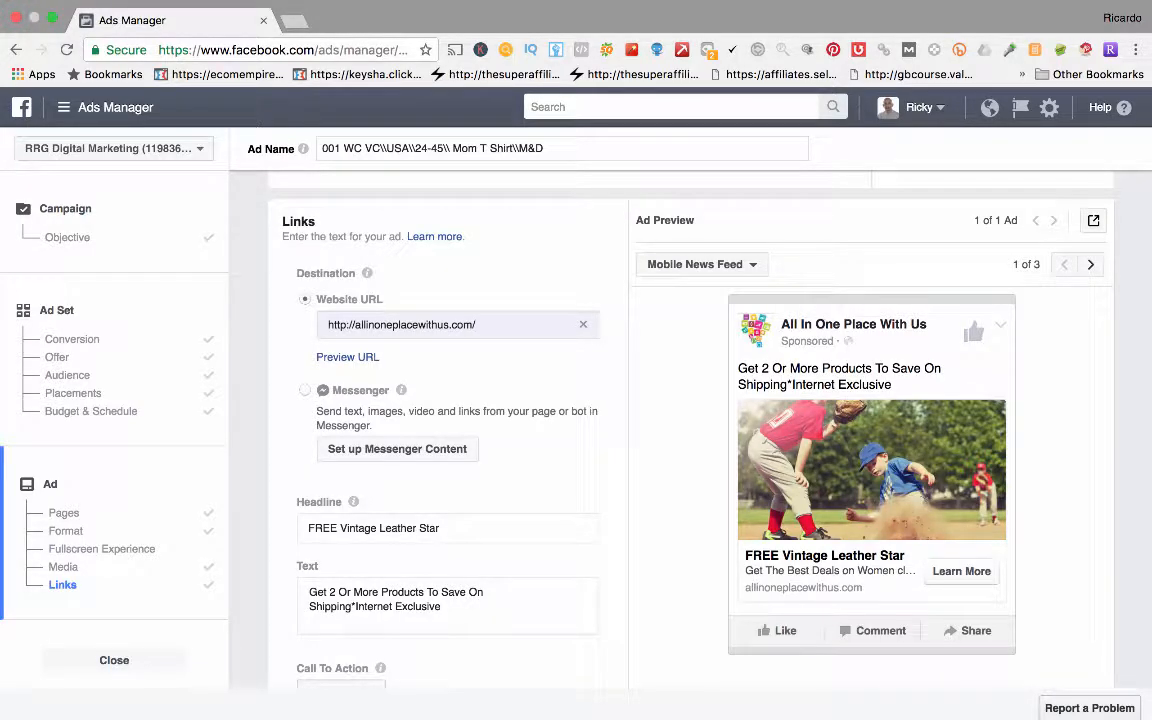
Review the ad's page, format, image and link sections and view the categories offered for creating a new Facebook Page
{"action": "scroll", "coordinate": [690, 420], "scroll_direction": "up", "scroll_amount": 15}
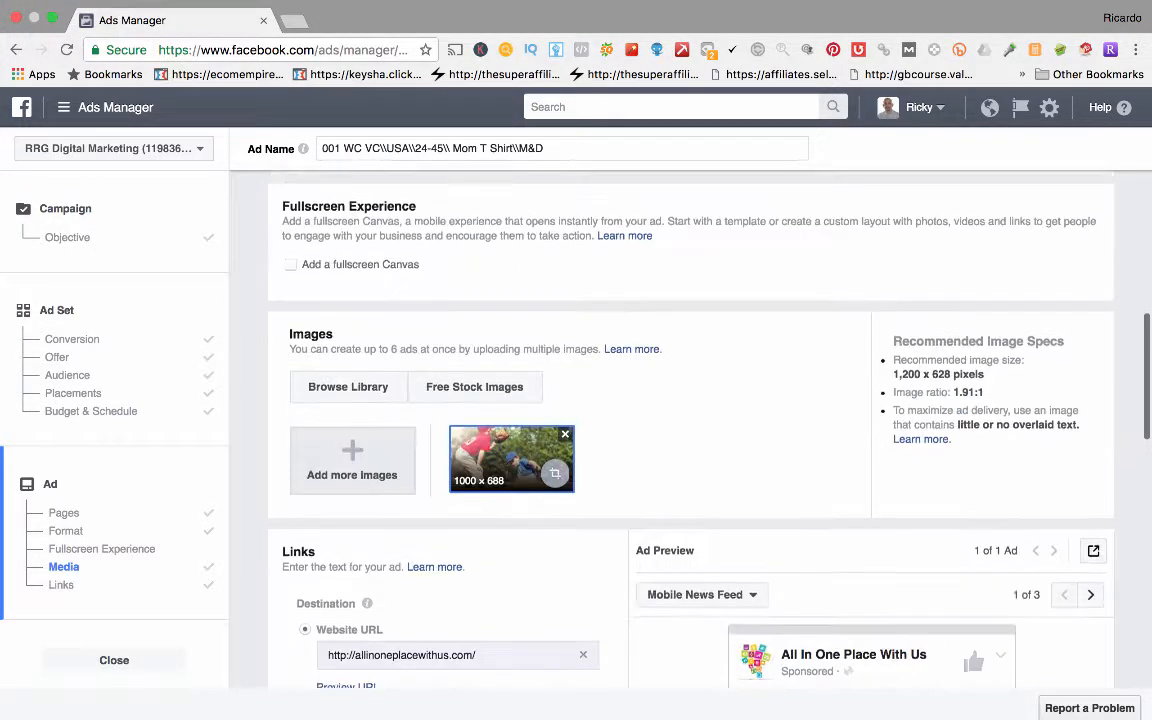
{"action": "scroll", "coordinate": [690, 420], "scroll_direction": "up", "scroll_amount": 5}
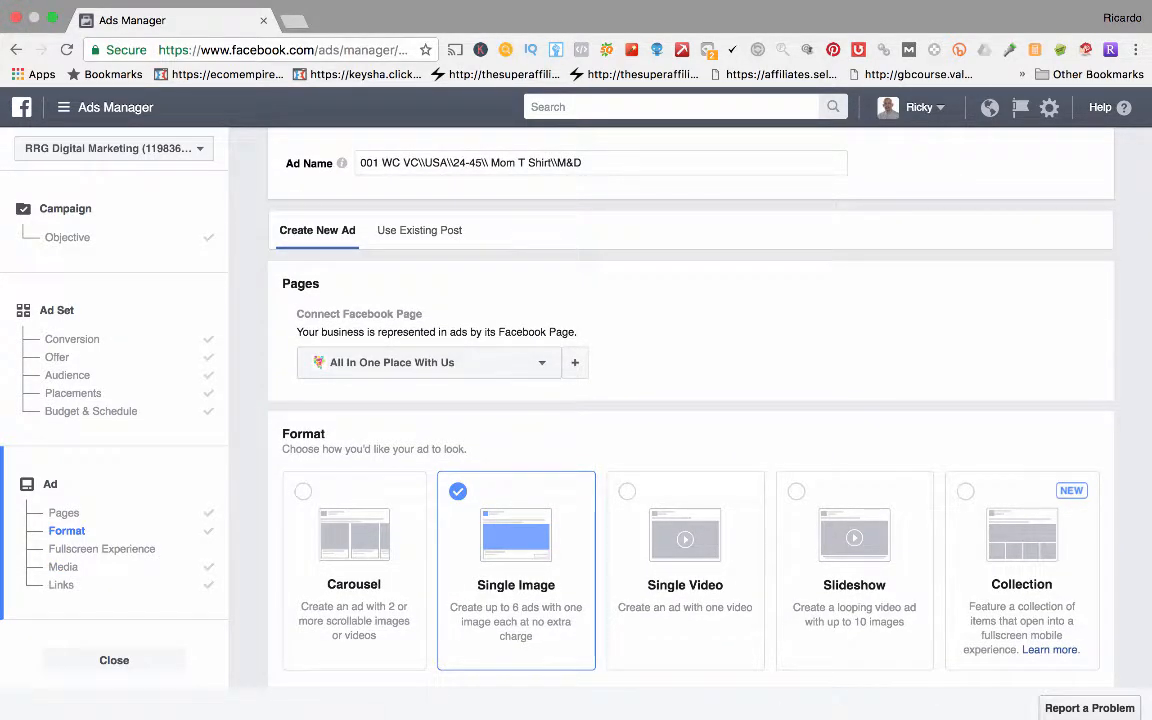
{"action": "scroll", "coordinate": [690, 420], "scroll_direction": "down", "scroll_amount": 4}
{"action": "scroll", "coordinate": [690, 420], "scroll_direction": "down", "scroll_amount": 6}
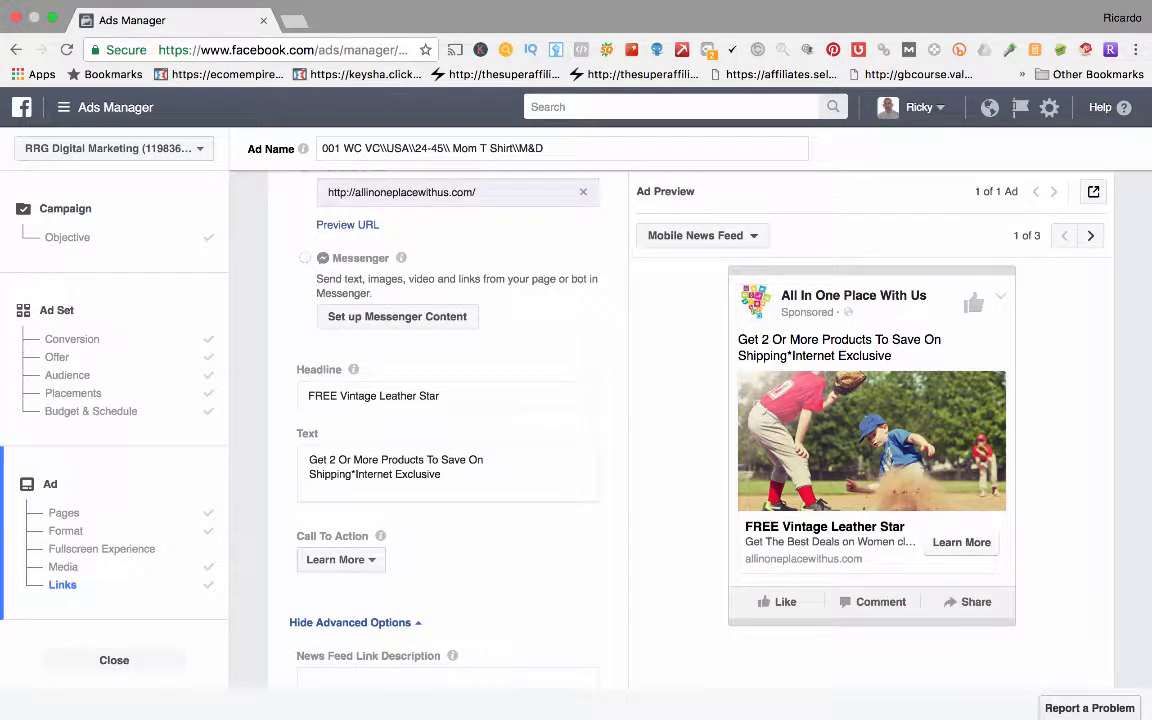
{"action": "scroll", "coordinate": [690, 420], "scroll_direction": "up", "scroll_amount": 10}
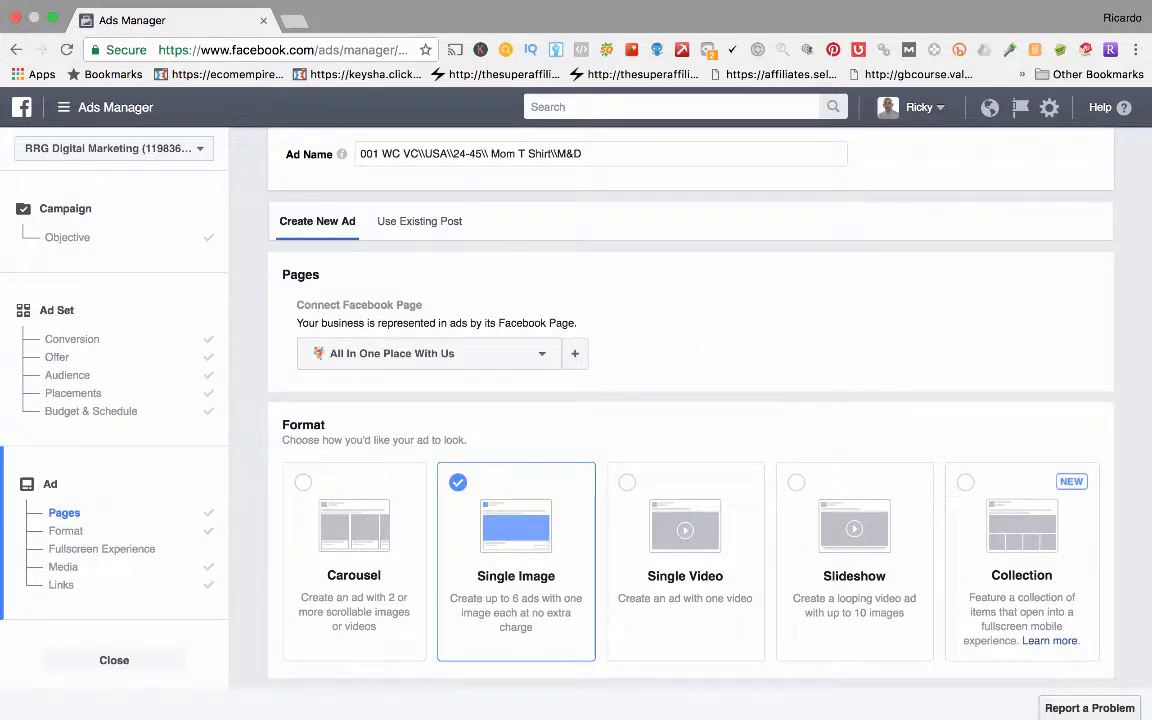
{"action": "left_click", "coordinate": [575, 353]}
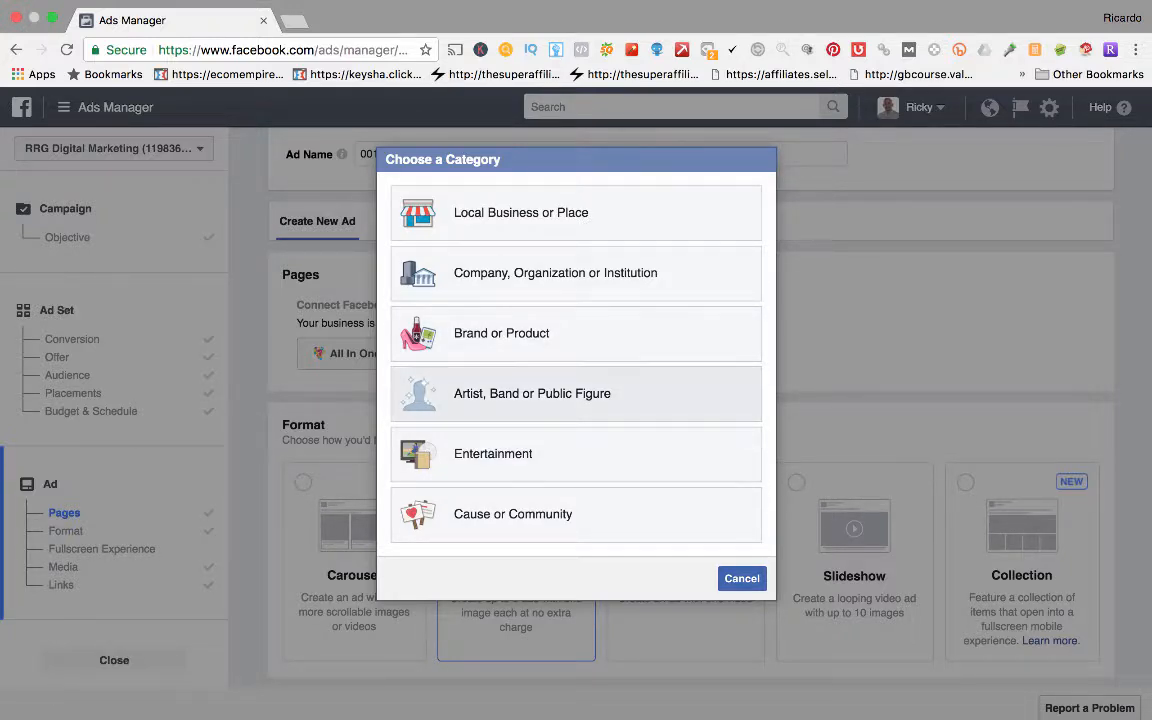
{"action": "left_click", "coordinate": [742, 578]}
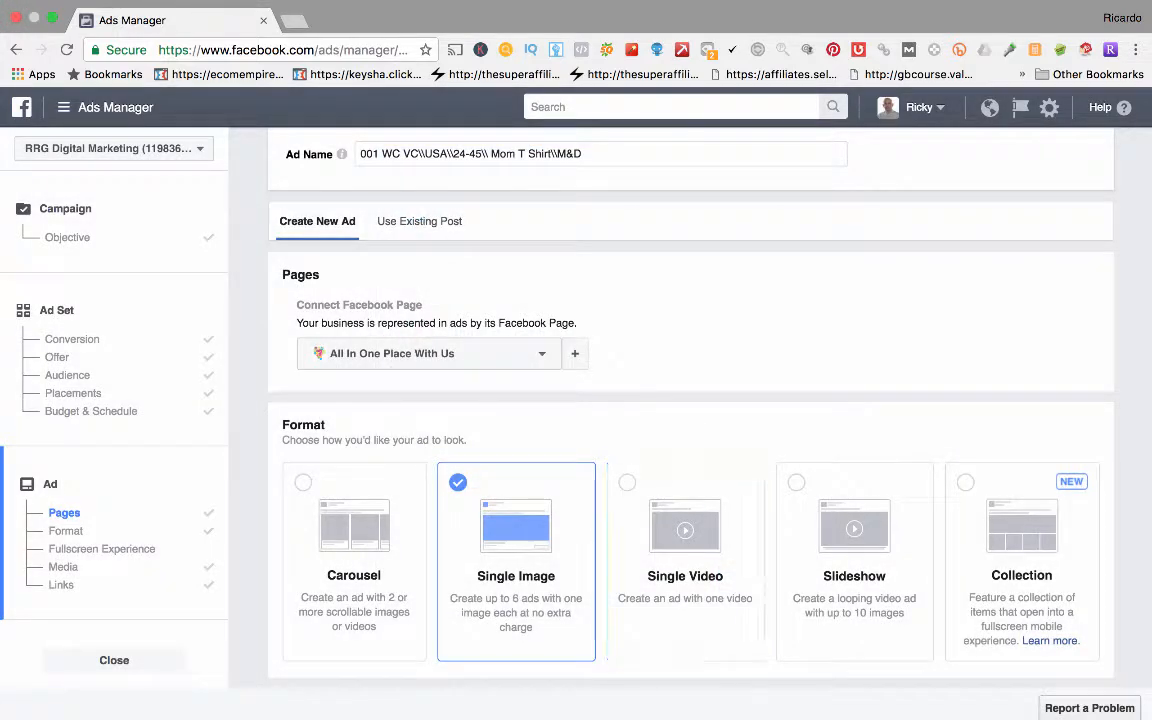
Change the ad format from Single Image to Slideshow
{"action": "scroll", "coordinate": [690, 410], "scroll_direction": "down", "scroll_amount": 3}
{"action": "scroll", "coordinate": [690, 410], "scroll_direction": "down", "scroll_amount": 2}
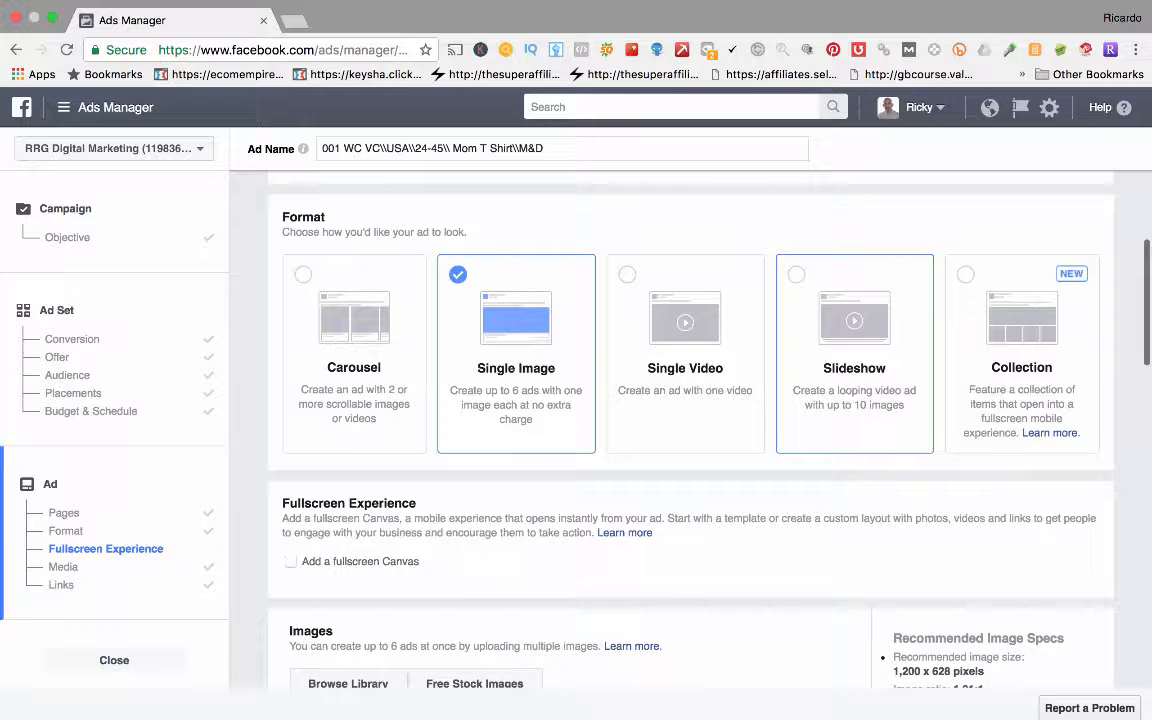
{"action": "left_click", "coordinate": [854, 354]}
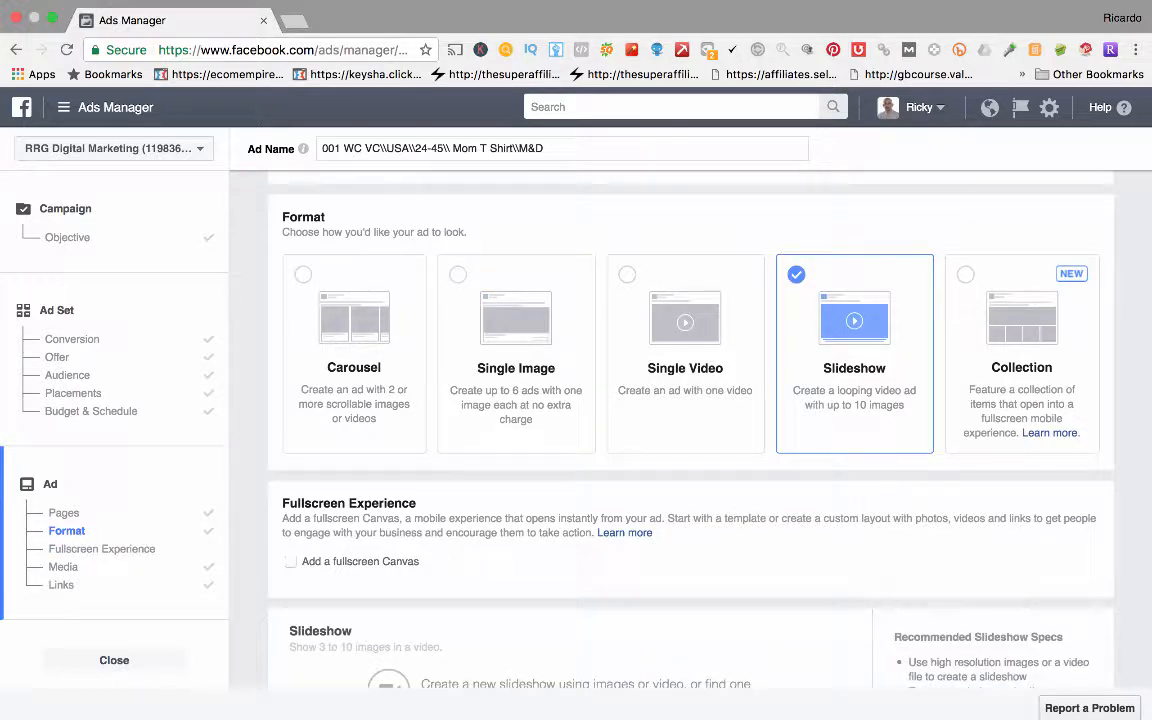
{"action": "scroll", "coordinate": [690, 420], "scroll_direction": "down", "scroll_amount": 10}
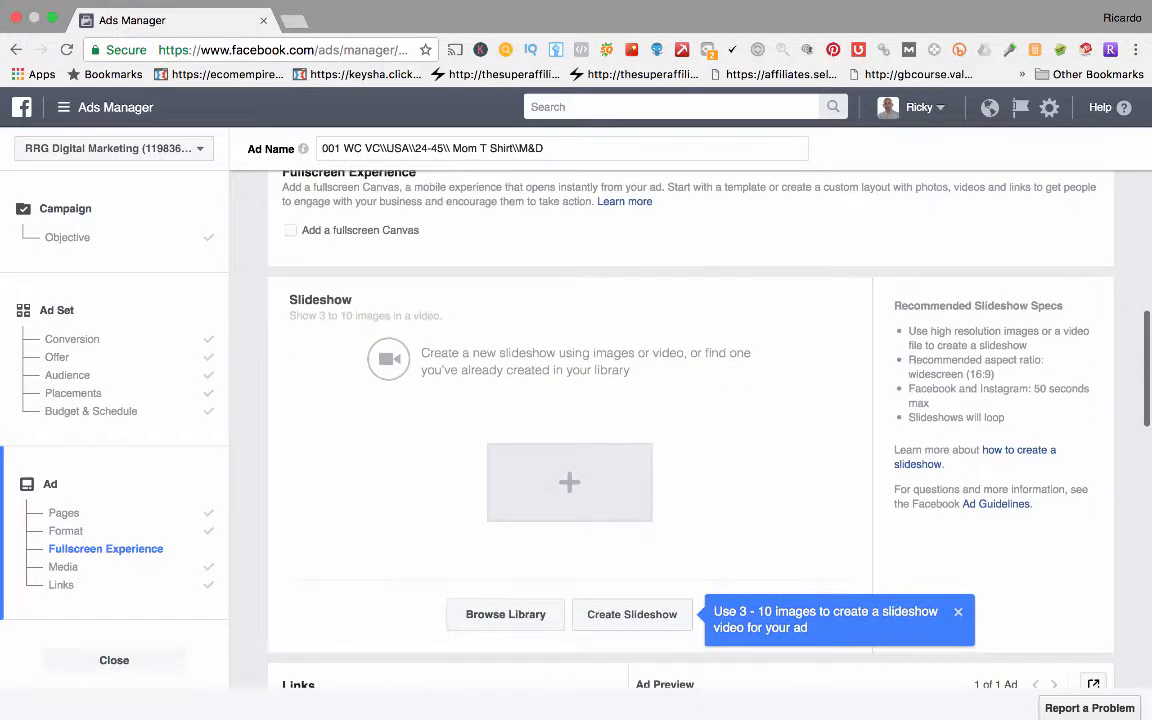
{"action": "scroll", "coordinate": [690, 420], "scroll_direction": "down", "scroll_amount": 1}
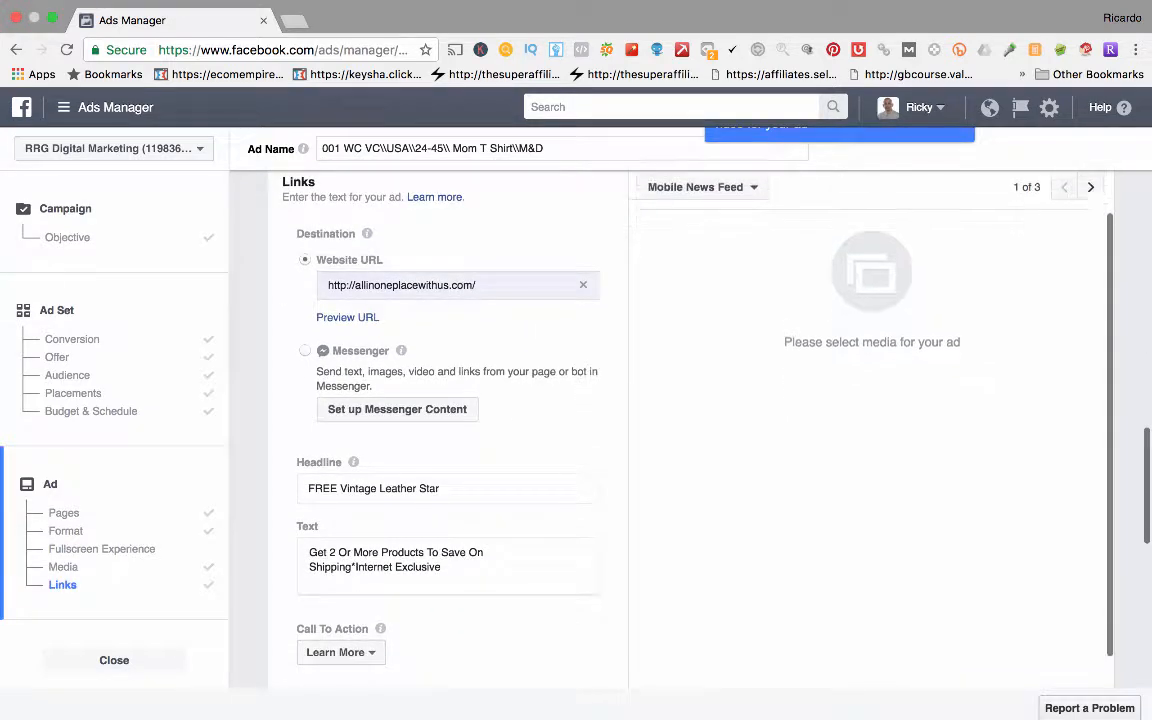
{"action": "scroll", "coordinate": [690, 420], "scroll_direction": "up", "scroll_amount": 1}
{"action": "scroll", "coordinate": [690, 420], "scroll_direction": "up", "scroll_amount": 4}
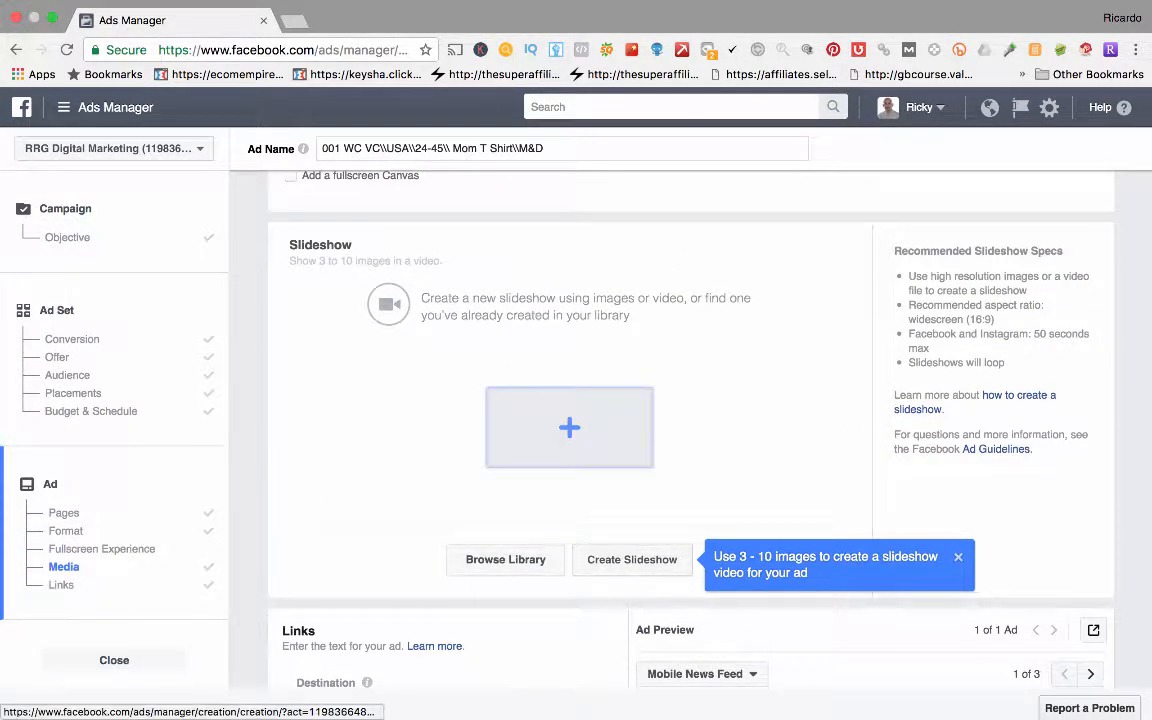
Start a new slideshow with five library images: two cow mugs, the man in the grey shirt, the grey T-shirt and the "ATTENTION!!" woman
{"action": "left_click", "coordinate": [569, 427]}
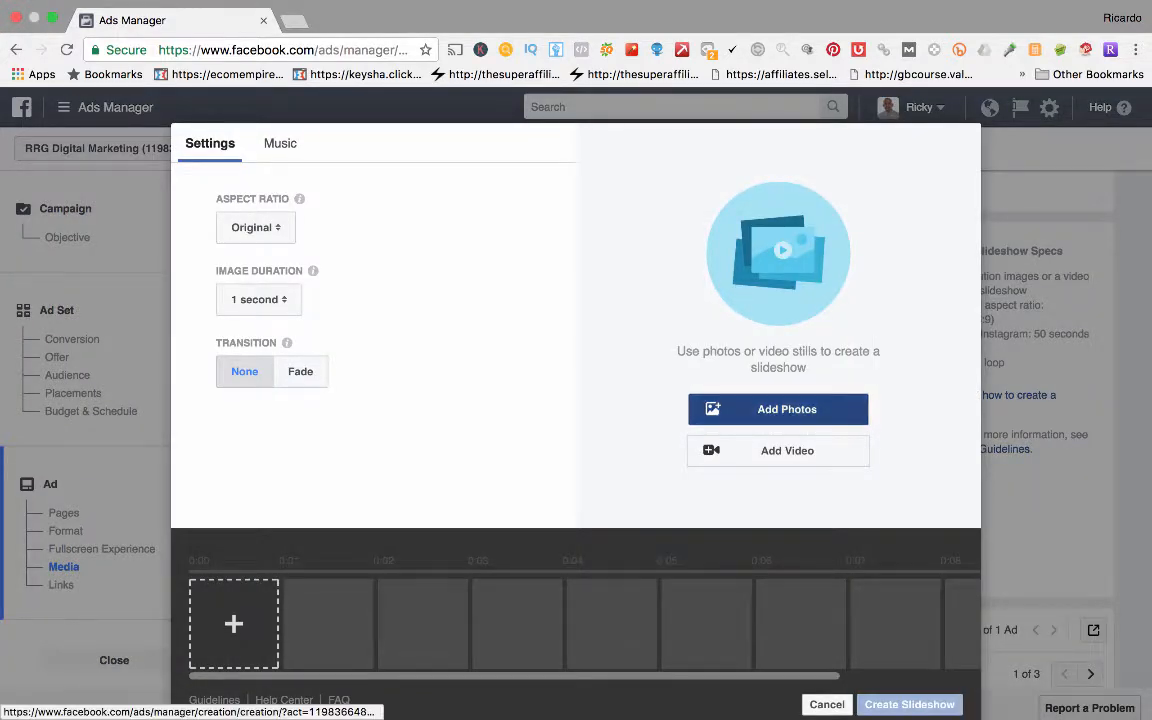
{"action": "left_click", "coordinate": [785, 409]}
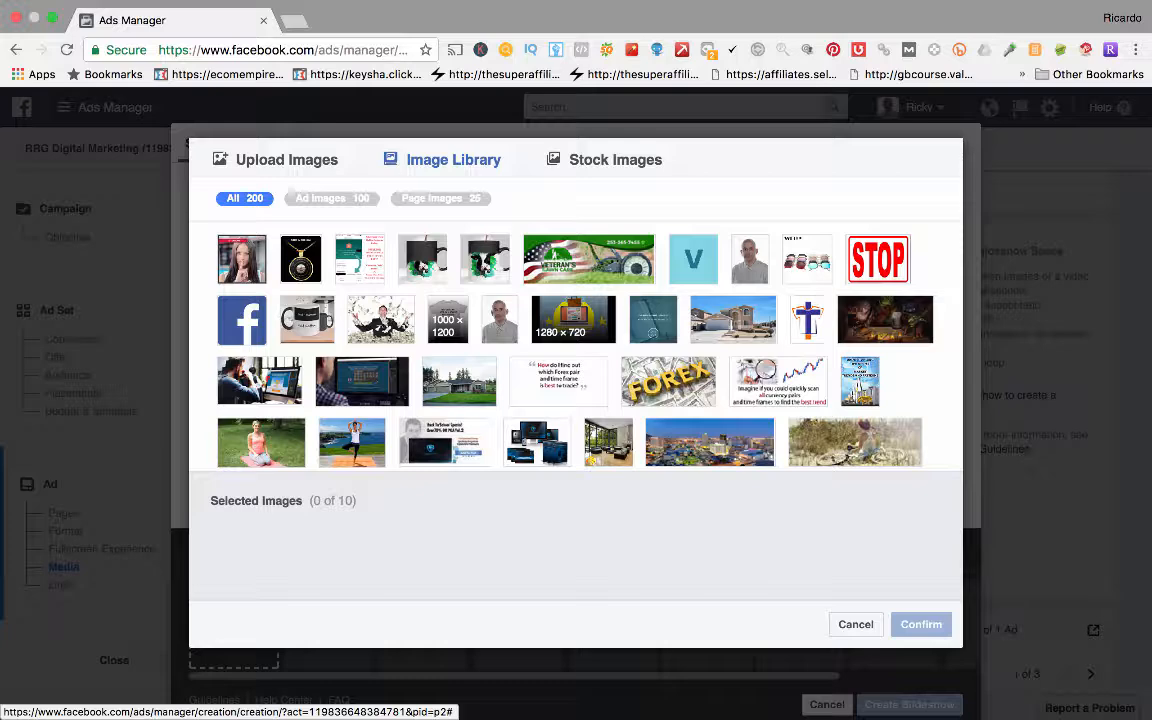
{"action": "scroll", "coordinate": [570, 340], "scroll_direction": "down", "scroll_amount": 2}
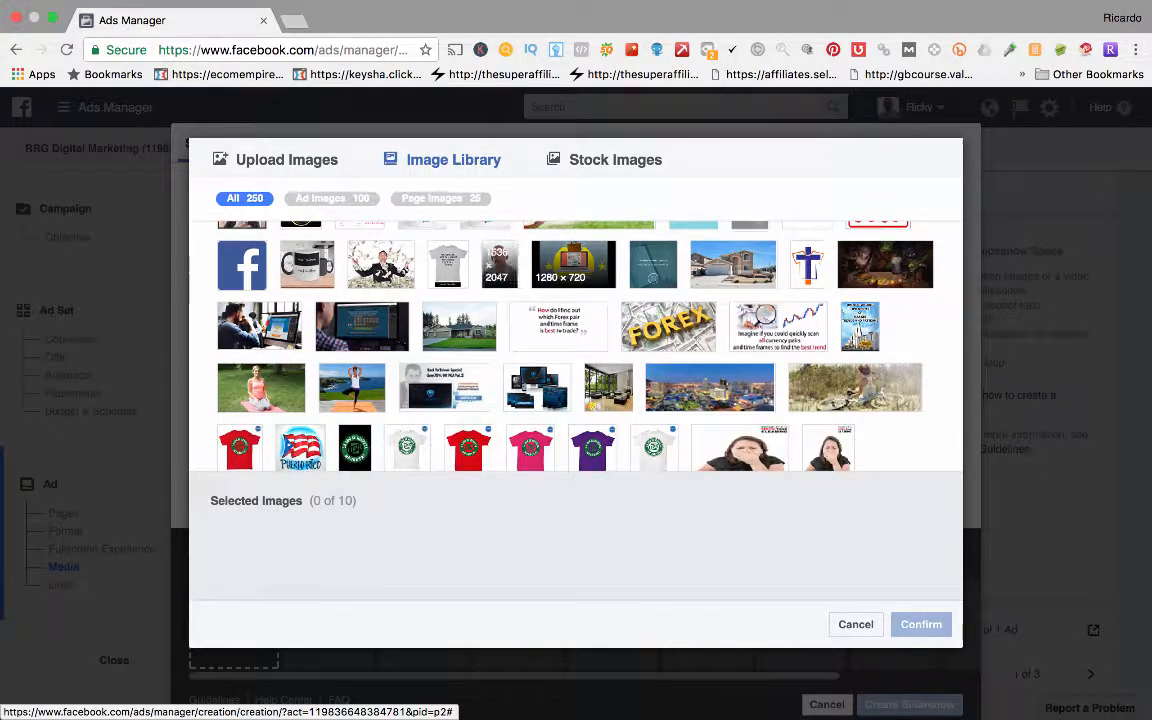
{"action": "scroll", "coordinate": [575, 340], "scroll_direction": "up", "scroll_amount": 2}
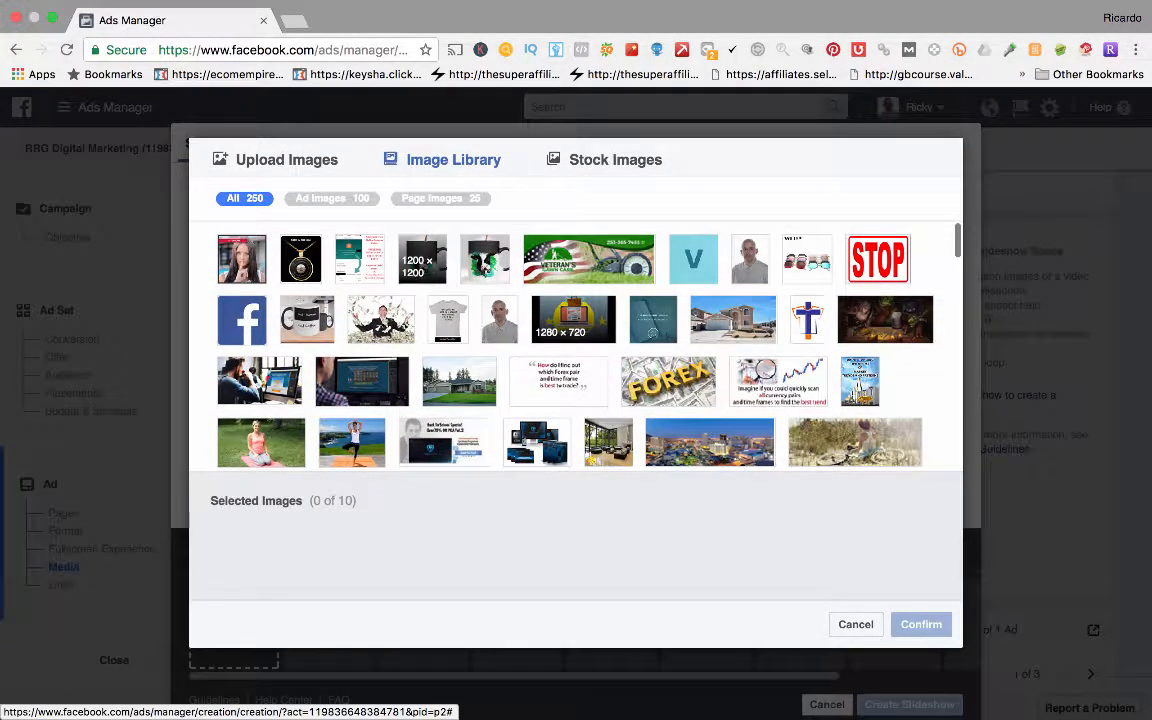
{"action": "left_click", "coordinate": [423, 265]}
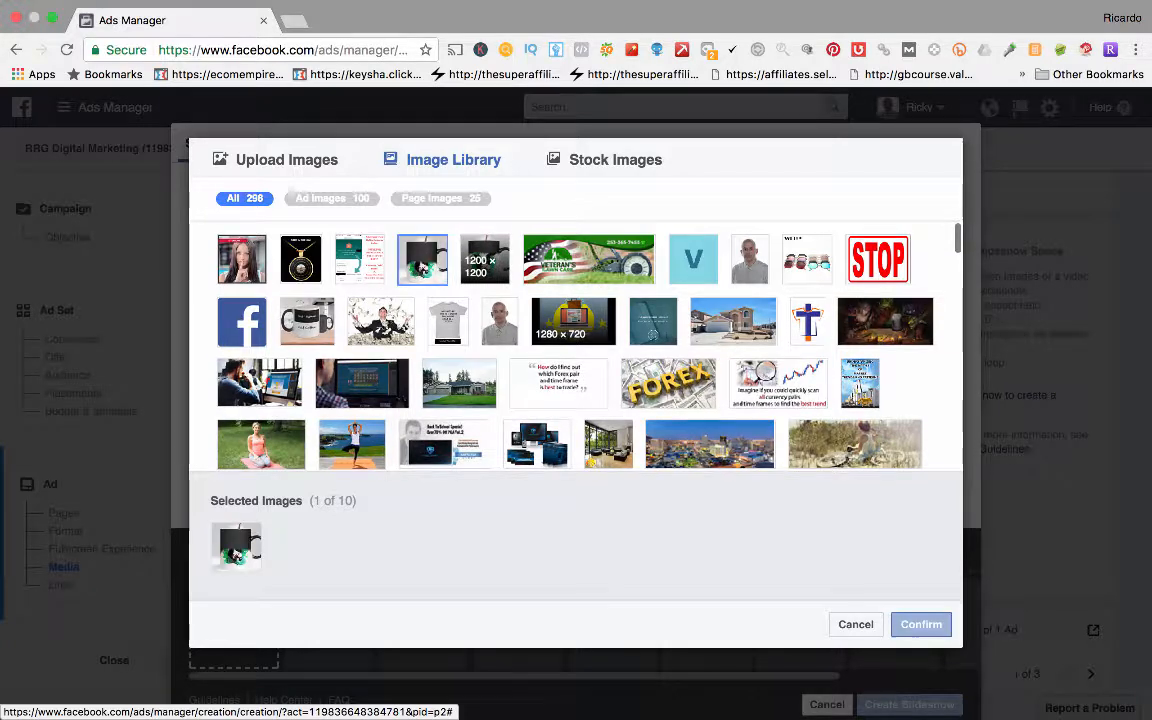
{"action": "left_click", "coordinate": [485, 261]}
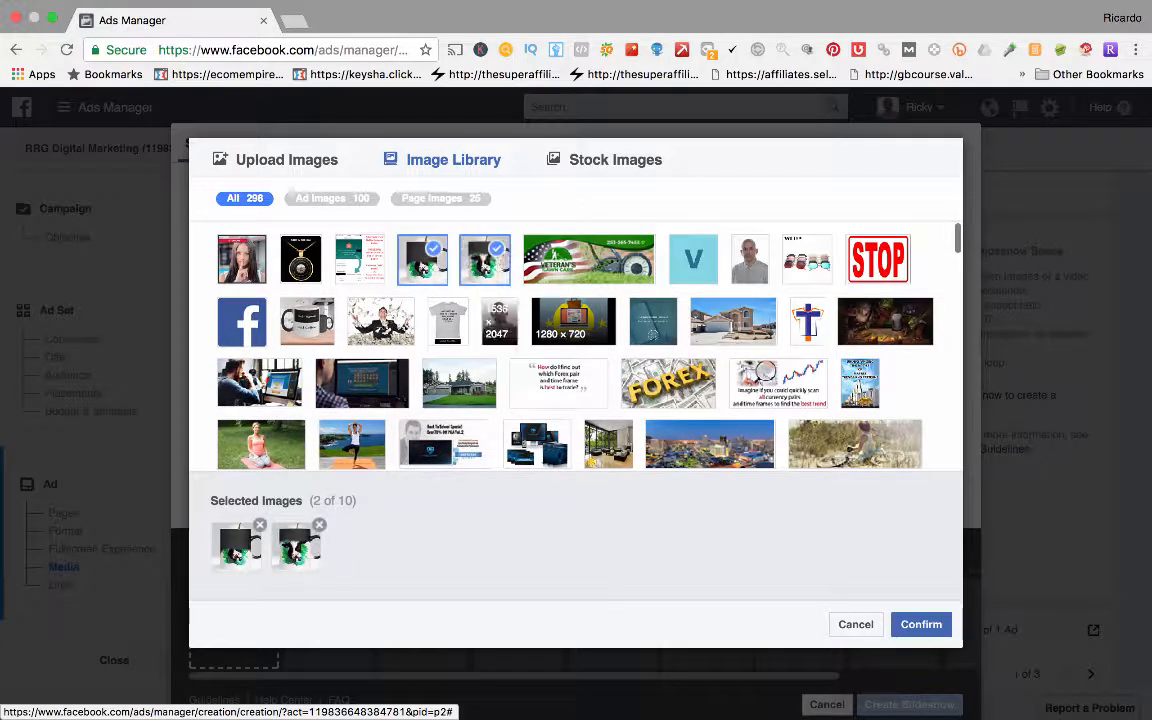
{"action": "left_click", "coordinate": [499, 322]}
{"action": "left_click", "coordinate": [448, 322]}
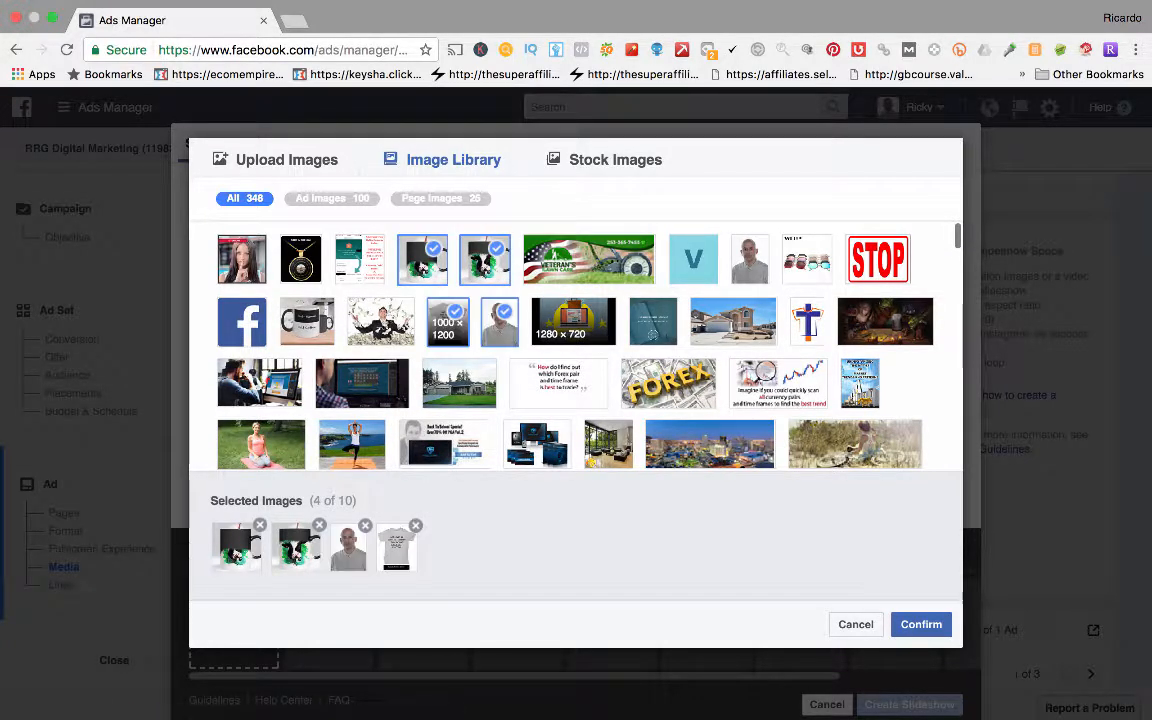
{"action": "left_click", "coordinate": [242, 260]}
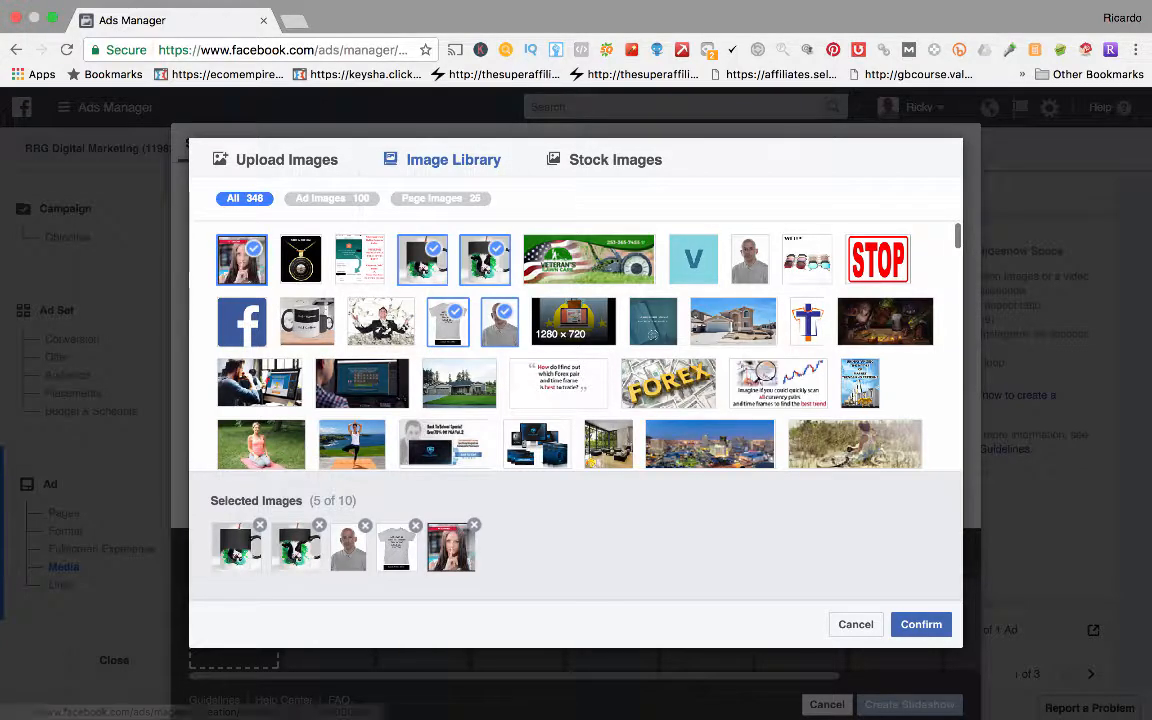
{"action": "left_click", "coordinate": [921, 625]}
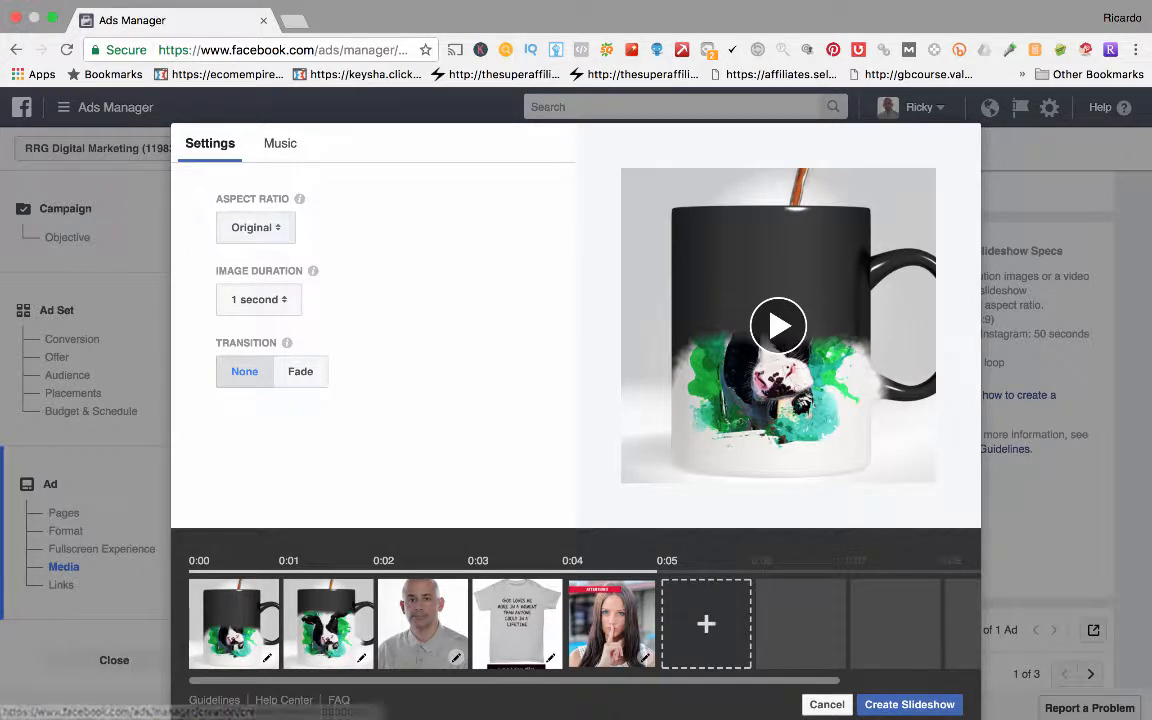
Set the slideshow's image duration to 2 seconds and create the slideshow
{"action": "left_click_drag", "start_coordinate": [216, 271], "coordinate": [286, 271]}
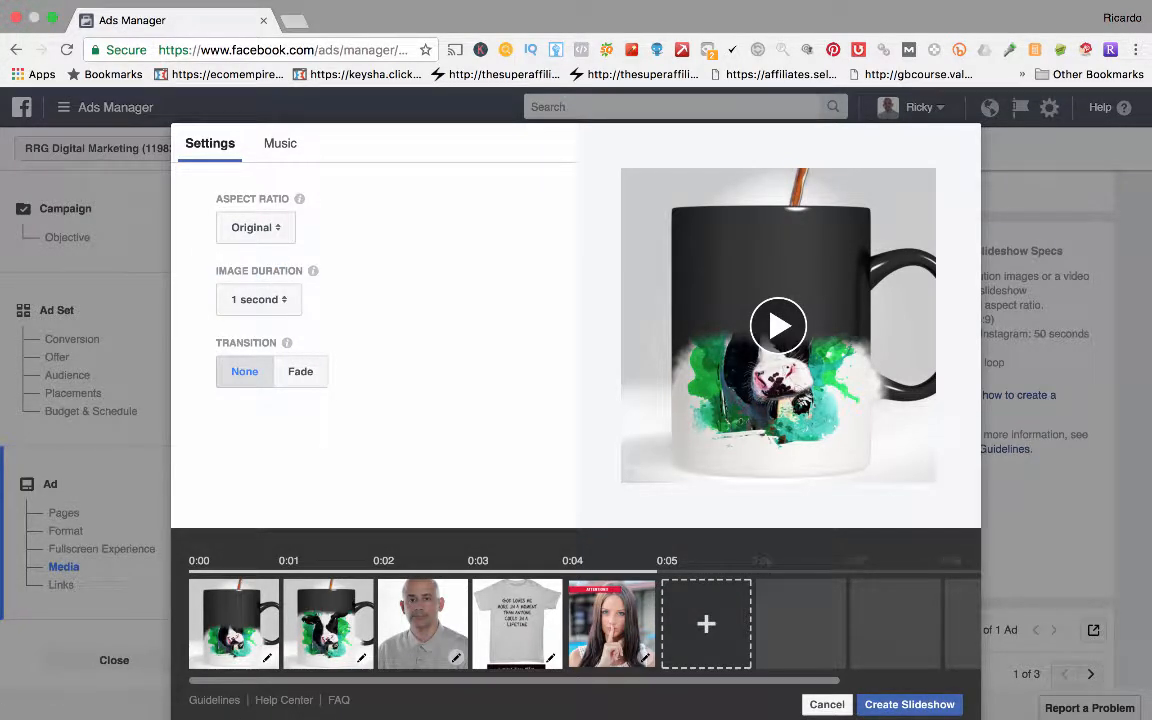
{"action": "left_click", "coordinate": [259, 299]}
{"action": "left_click", "coordinate": [257, 321]}
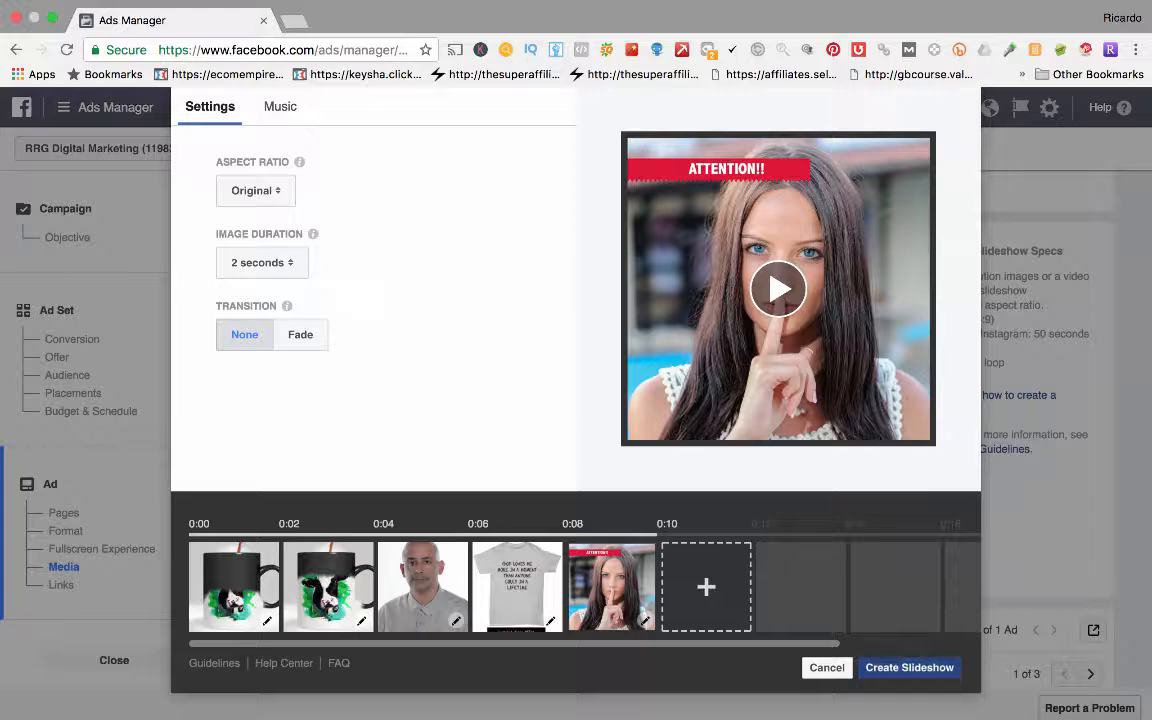
{"action": "left_click", "coordinate": [909, 667]}
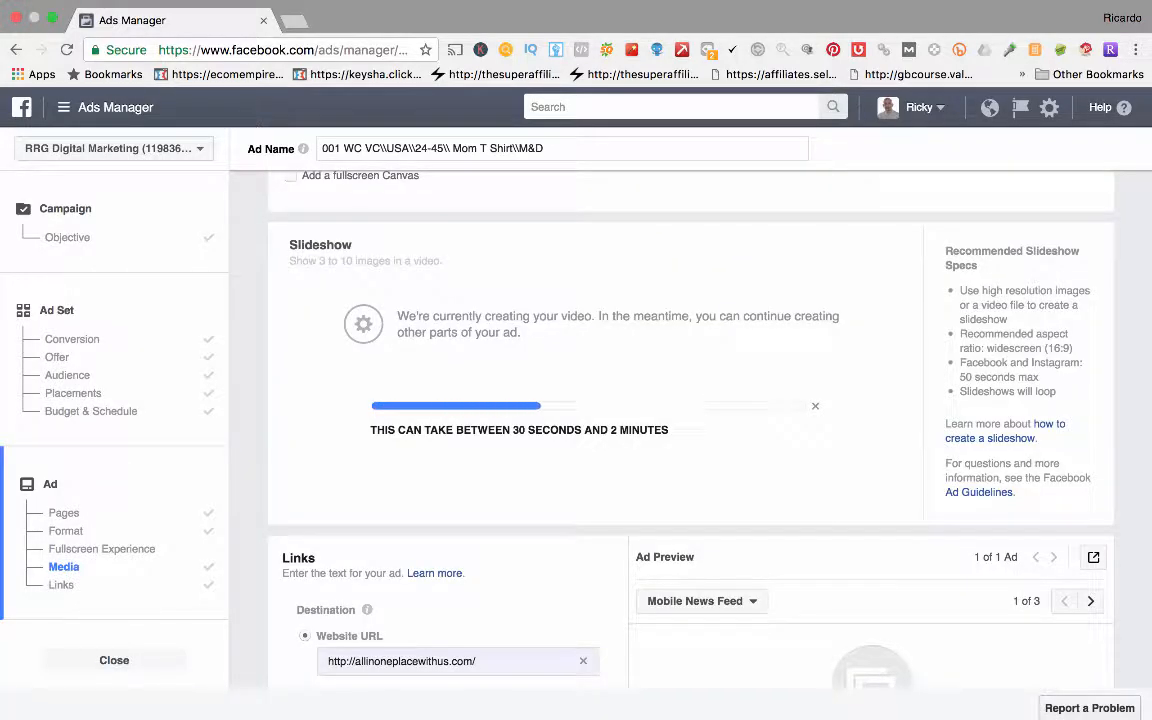
Play the slideshow in the Mobile News Feed ad preview and check it alongside the headline and text
{"action": "scroll", "coordinate": [690, 420], "scroll_direction": "up", "scroll_amount": 5}
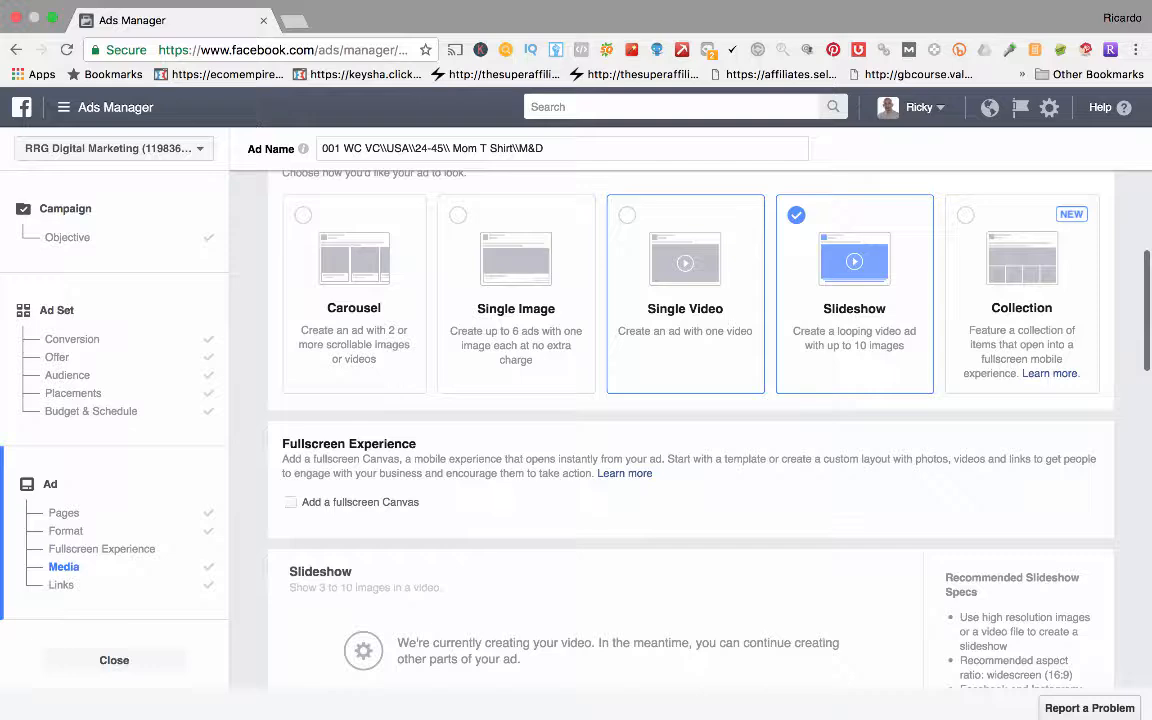
{"action": "scroll", "coordinate": [640, 400], "scroll_direction": "down", "scroll_amount": 4}
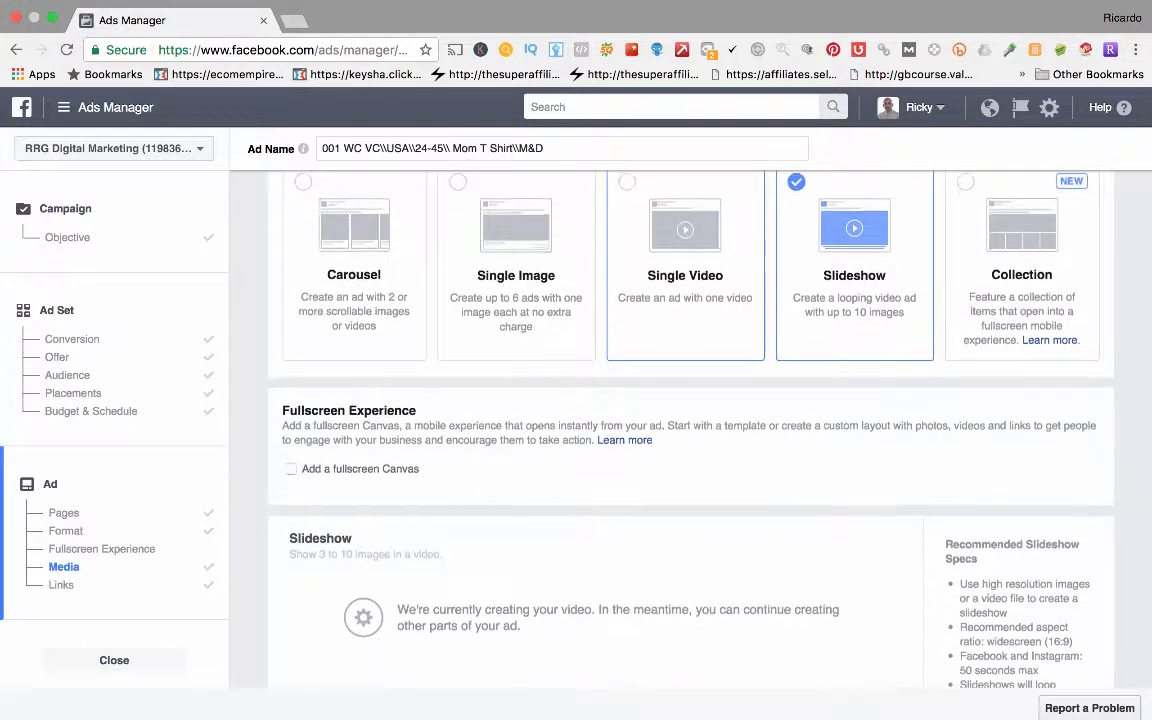
{"action": "scroll", "coordinate": [640, 400], "scroll_direction": "down", "scroll_amount": 2}
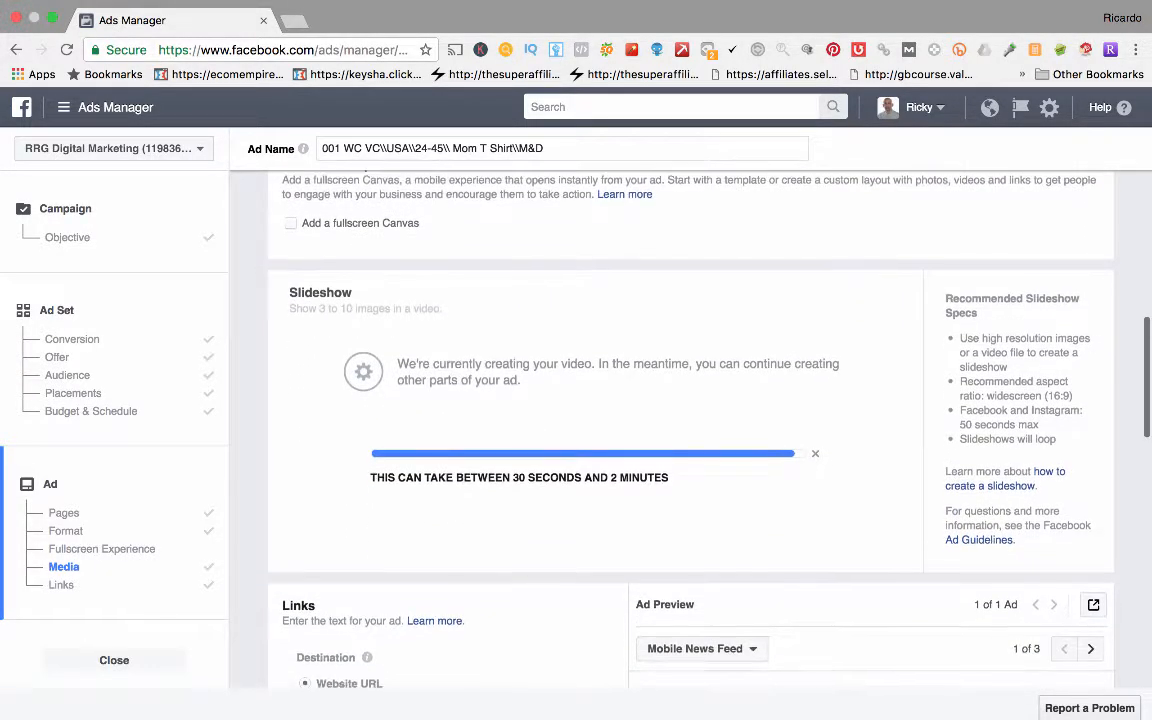
{"action": "scroll", "coordinate": [640, 400], "scroll_direction": "up", "scroll_amount": 4}
{"action": "scroll", "coordinate": [640, 400], "scroll_direction": "down", "scroll_amount": 6}
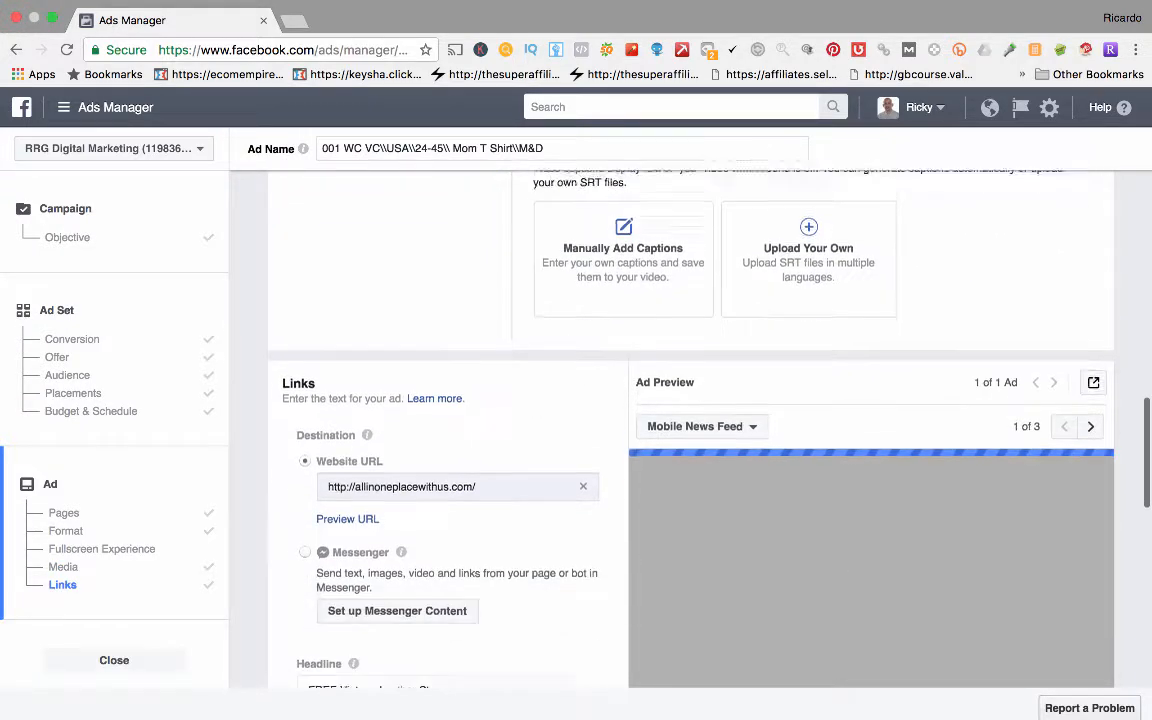
{"action": "scroll", "coordinate": [640, 400], "scroll_direction": "down", "scroll_amount": 2}
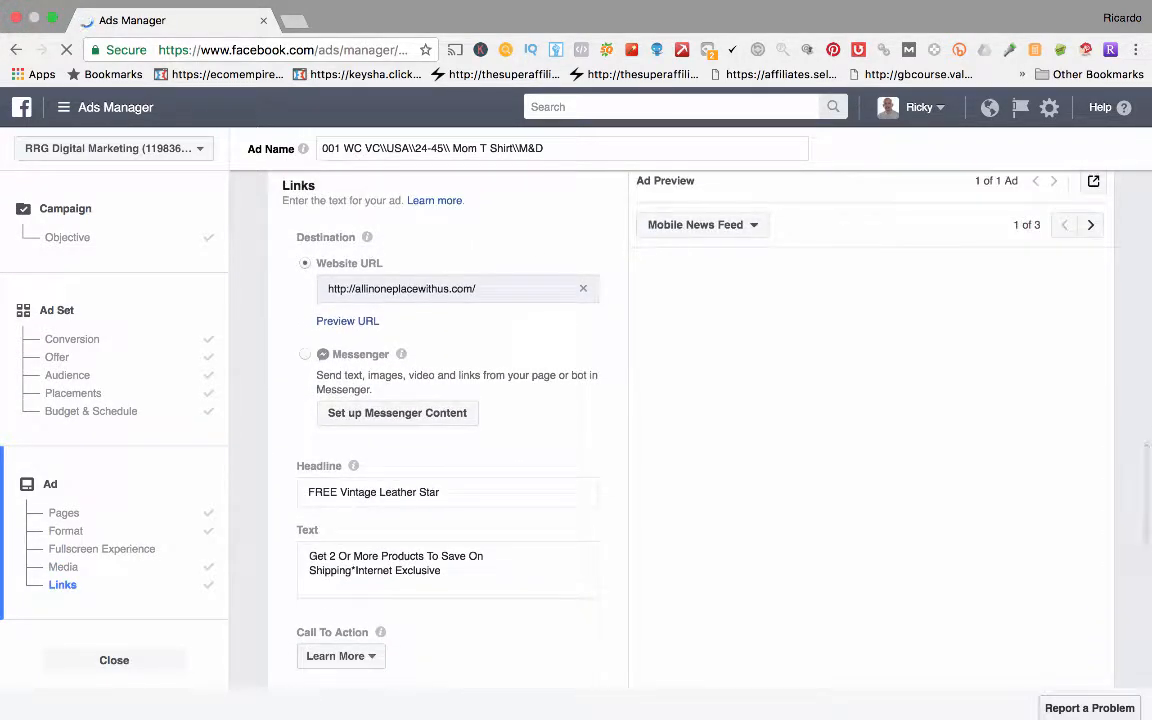
{"action": "scroll", "coordinate": [445, 400], "scroll_direction": "down", "scroll_amount": 2}
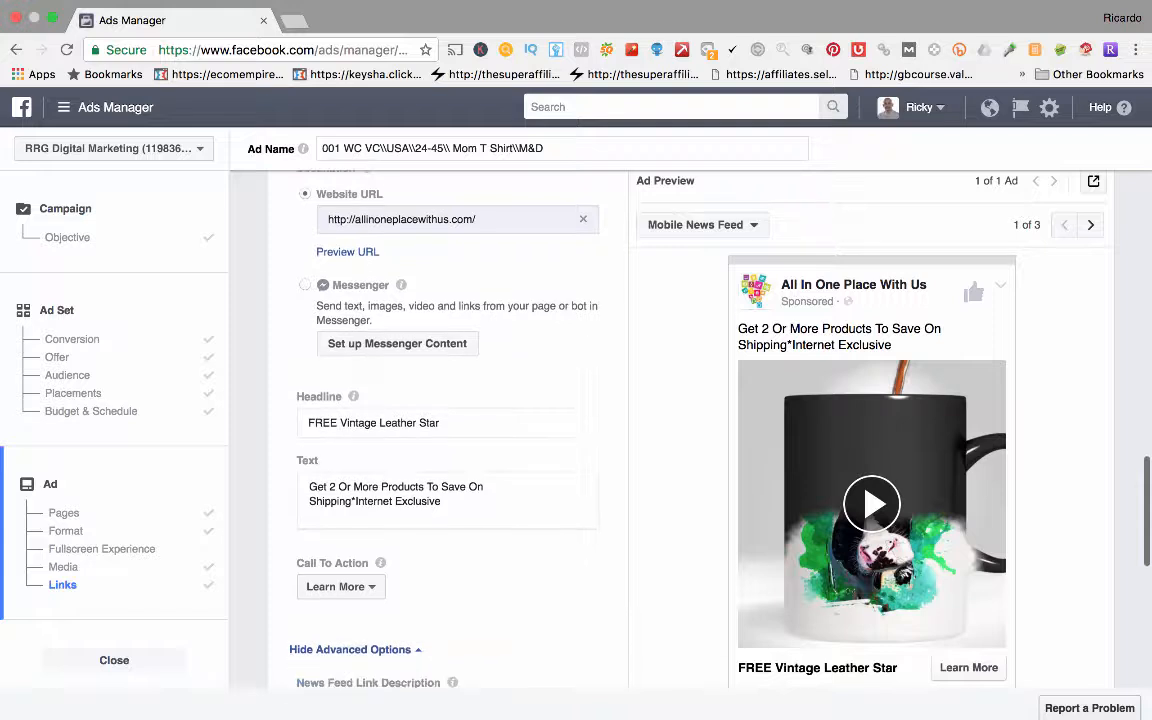
{"action": "left_click", "coordinate": [872, 504]}
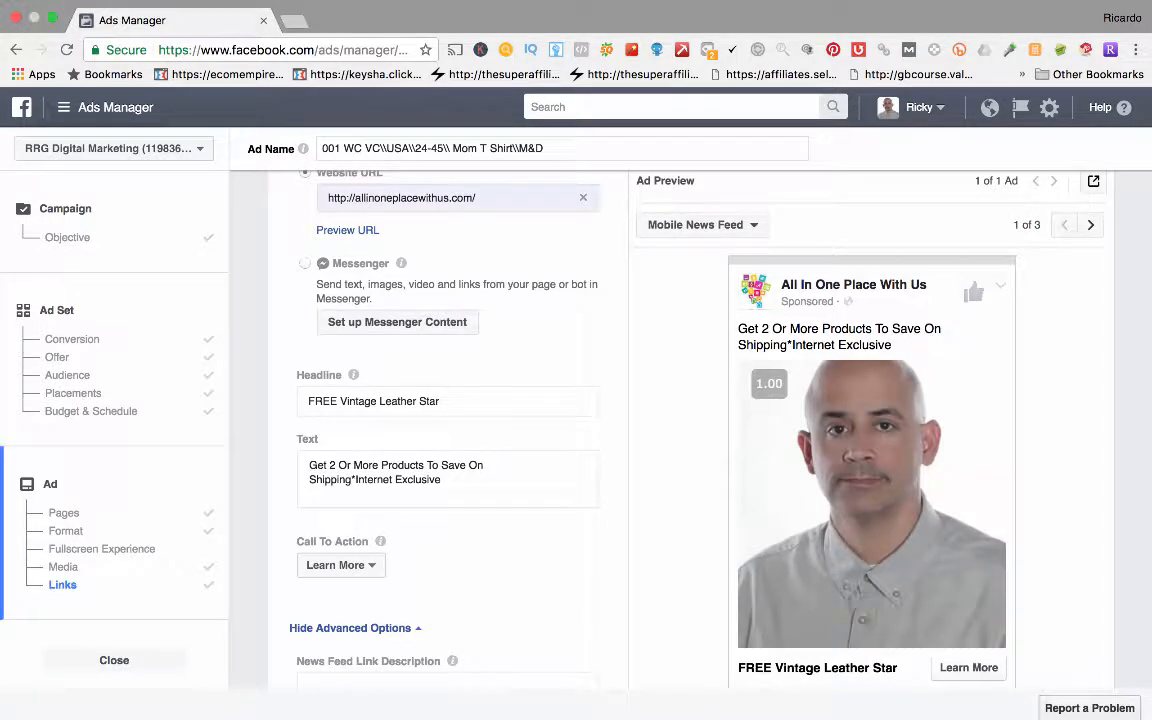
{"action": "double_click", "coordinate": [429, 401]}
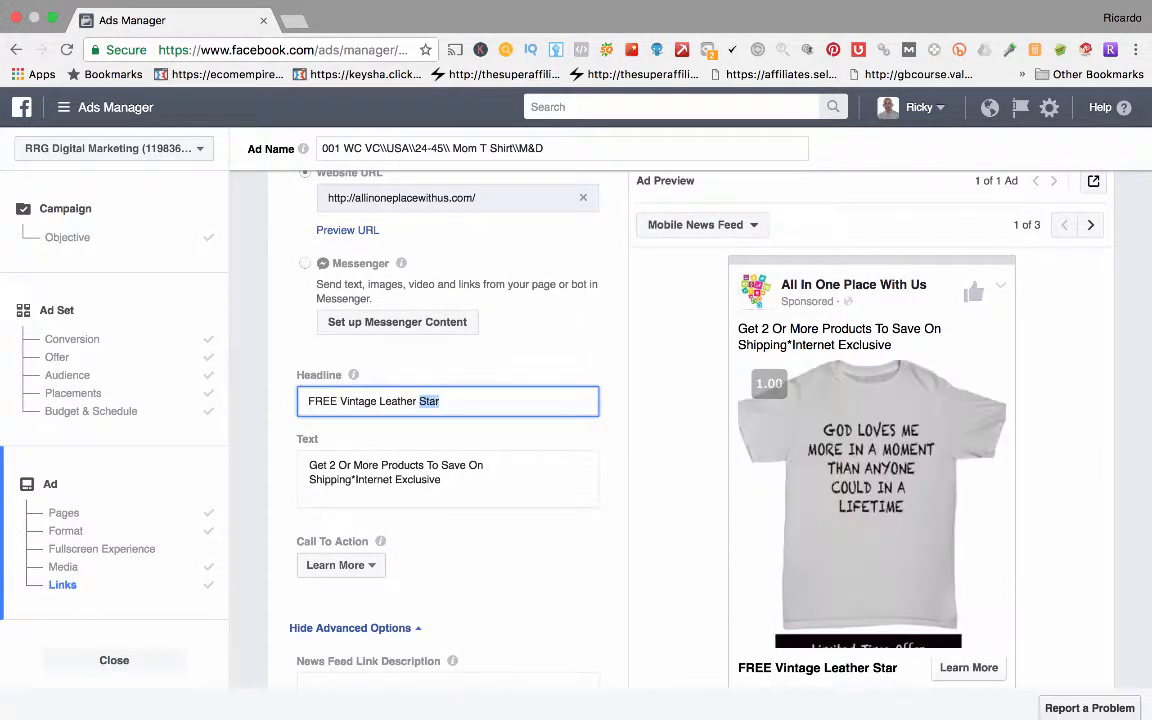
{"action": "scroll", "coordinate": [870, 420], "scroll_direction": "down", "scroll_amount": 2}
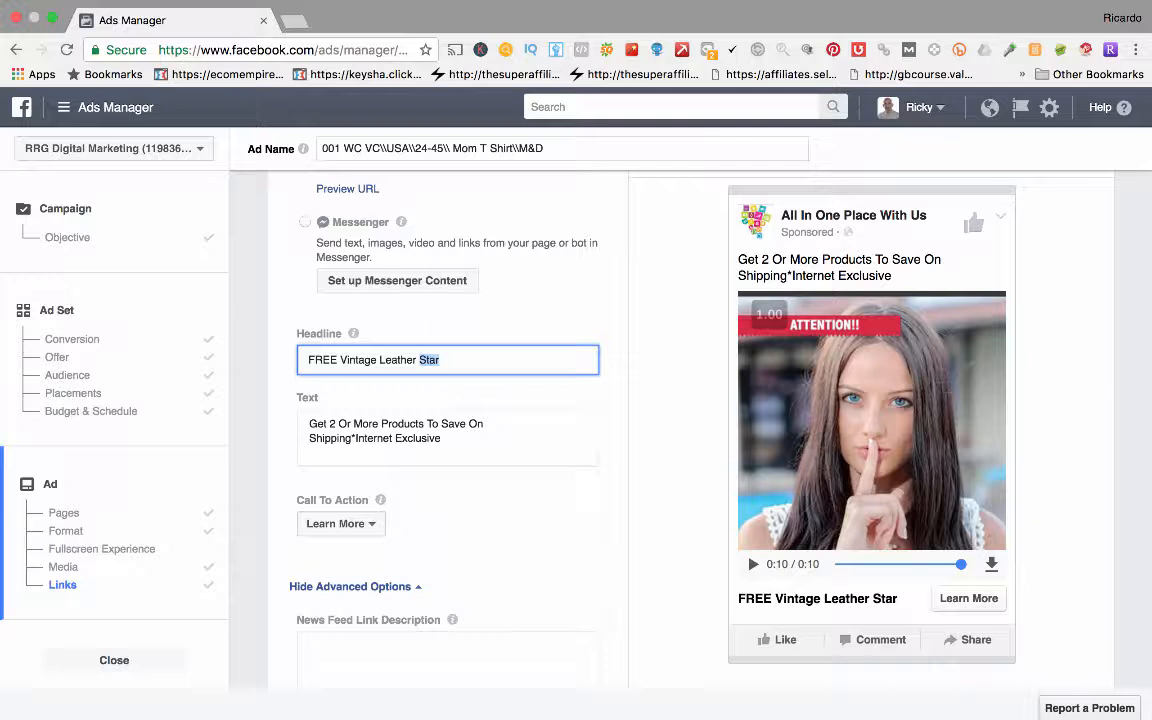
Change the ad's headline to "WRITE SOMETHING" and its call to action to Shop Now
{"action": "triple_click", "coordinate": [430, 360]}
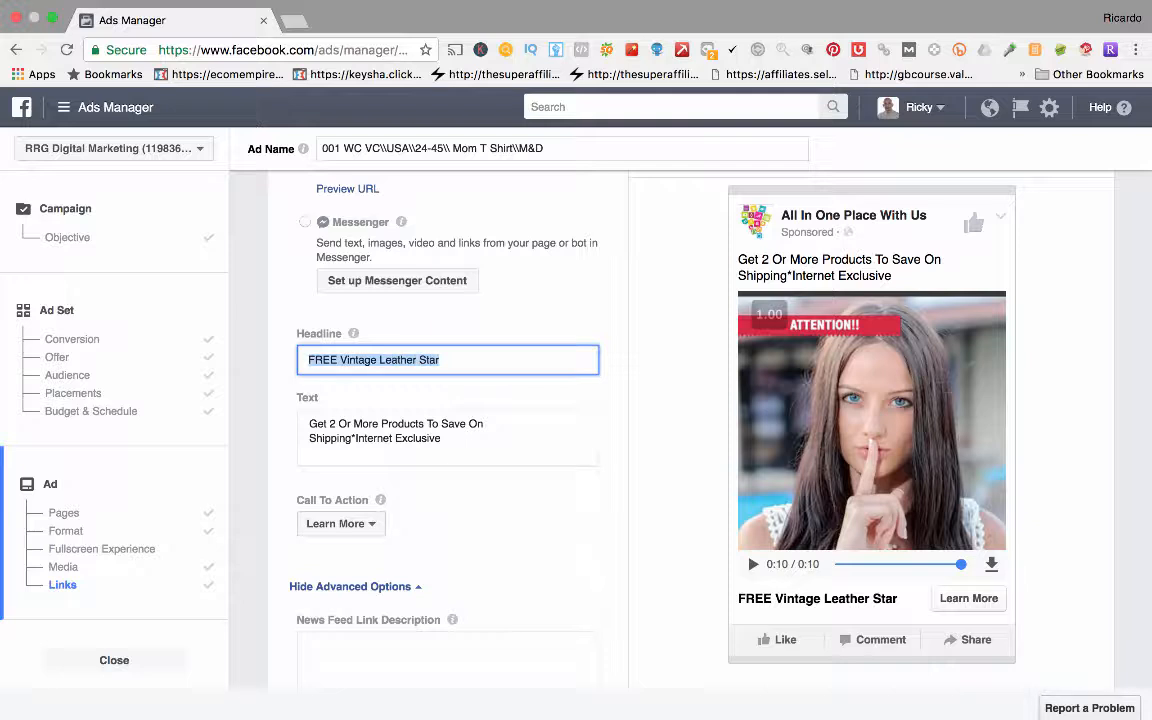
{"action": "type", "text": "WRITE"}
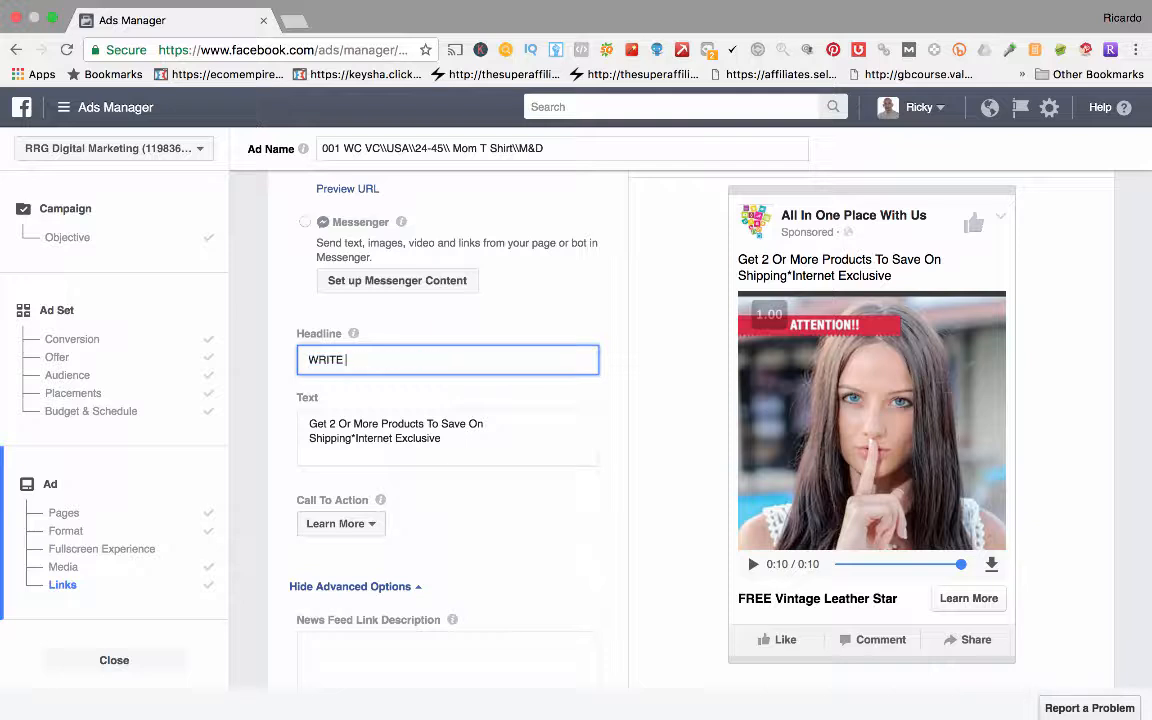
{"action": "type", "text": " SOMETHING"}
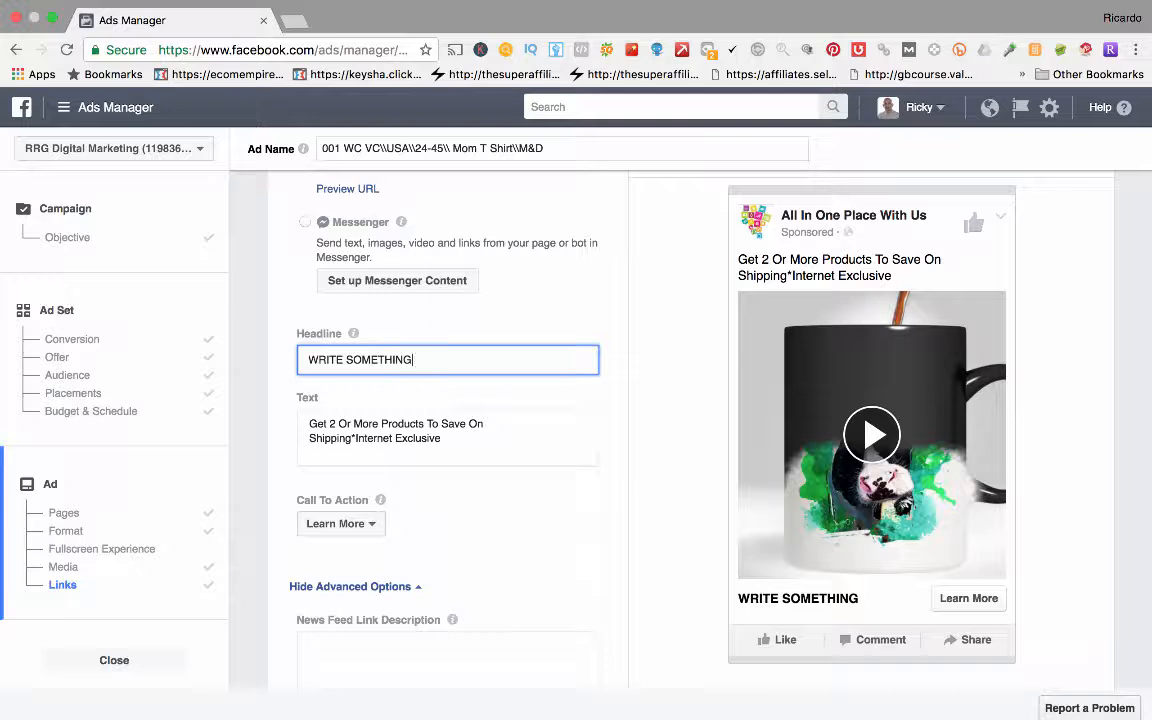
{"action": "left_click", "coordinate": [340, 523]}
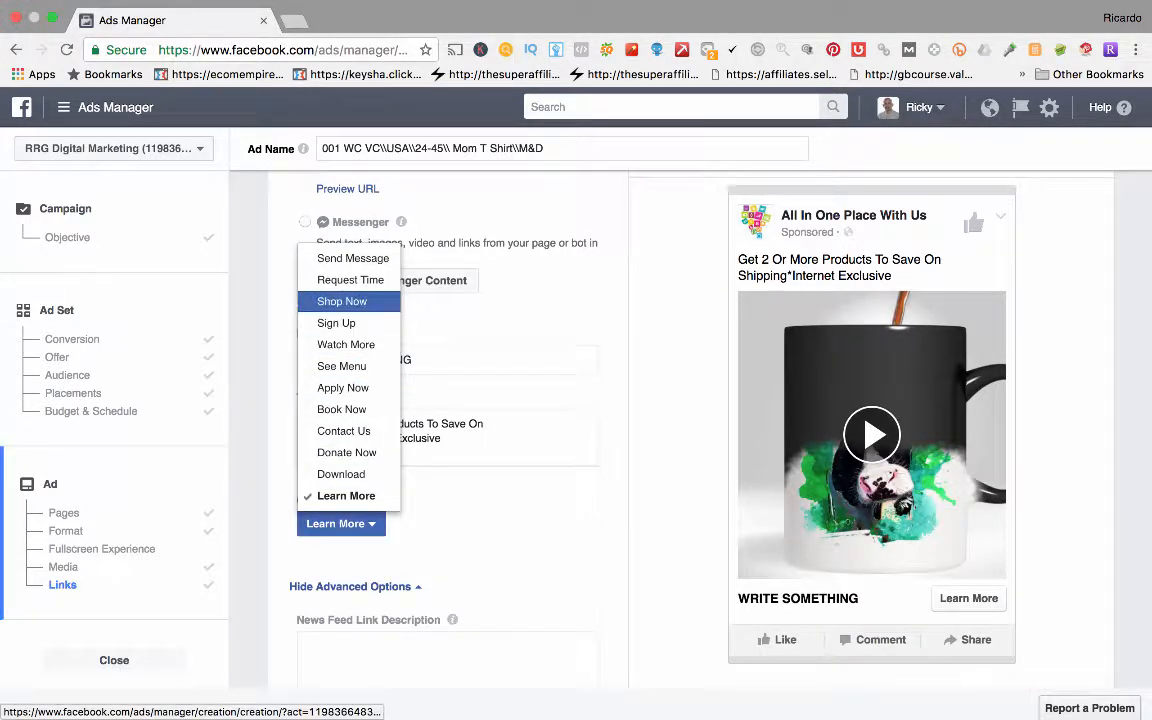
{"action": "left_click", "coordinate": [342, 301]}
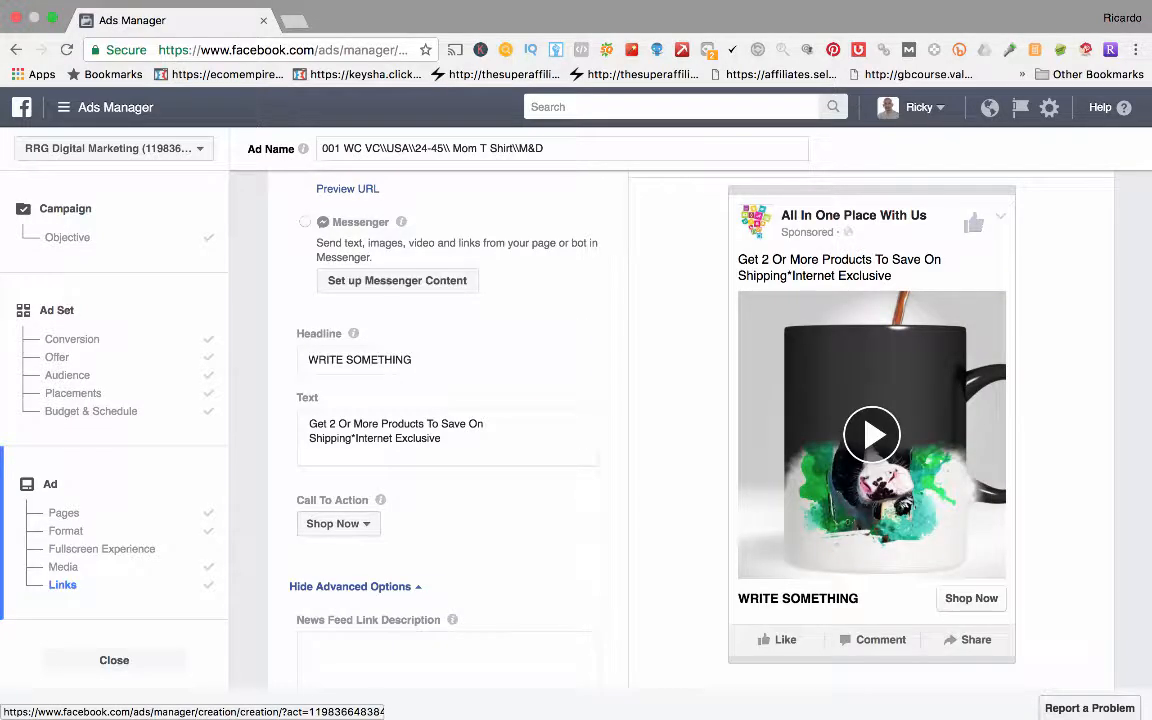
Replace the ad text with "Here try to make people click, share, comment, and engage with you."
{"action": "left_click_drag", "start_coordinate": [444, 439], "coordinate": [306, 423]}
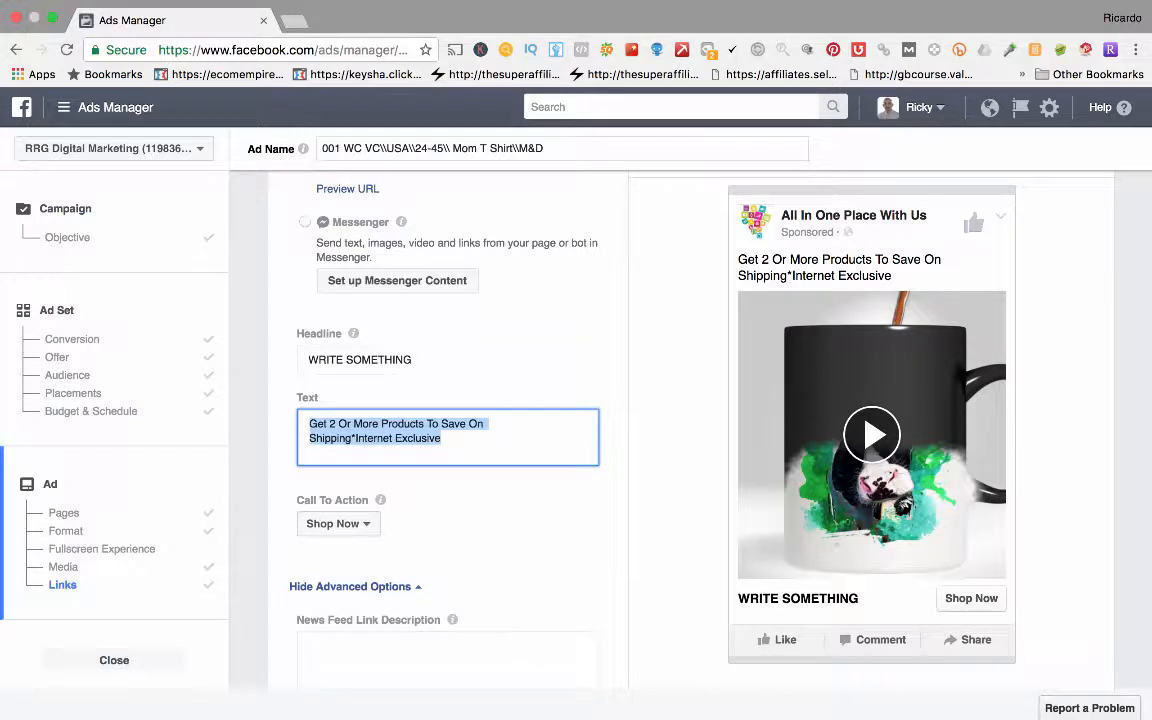
{"action": "type", "text": "Here"}
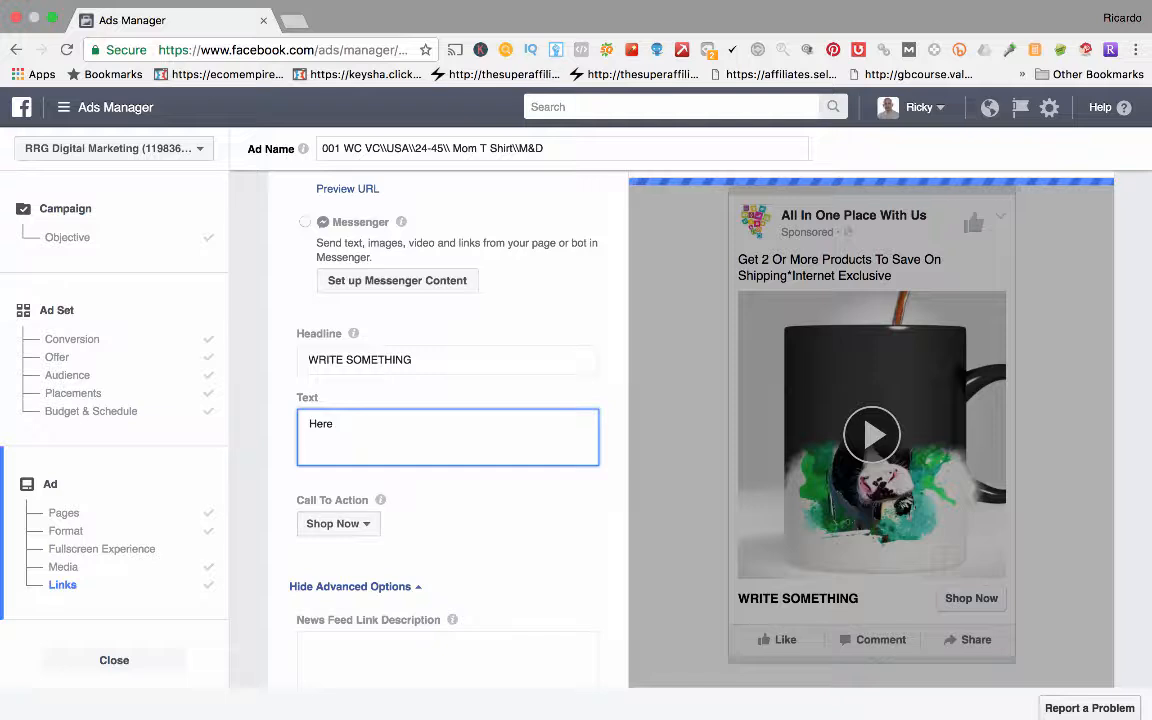
{"action": "type", "text": "rty"}
{"action": "key", "text": "BackSpace"}
{"action": "key", "text": "BackSpace"}
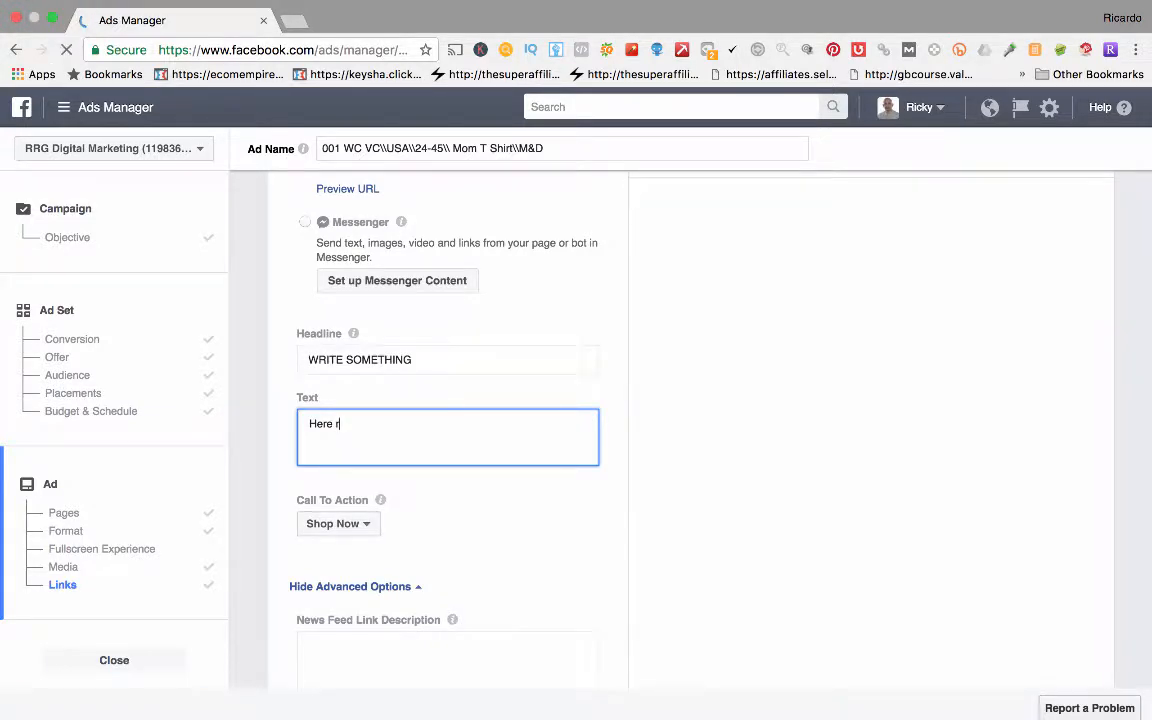
{"action": "type", "text": "ry to make"}
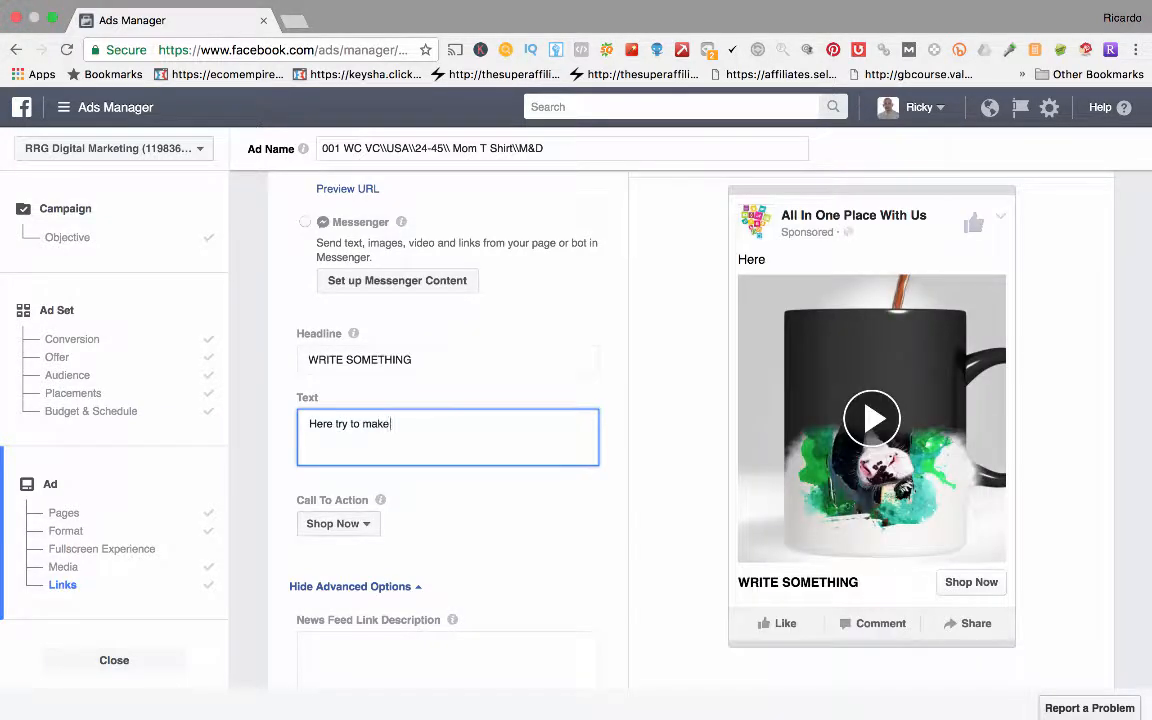
{"action": "type", "text": " people clikc"}
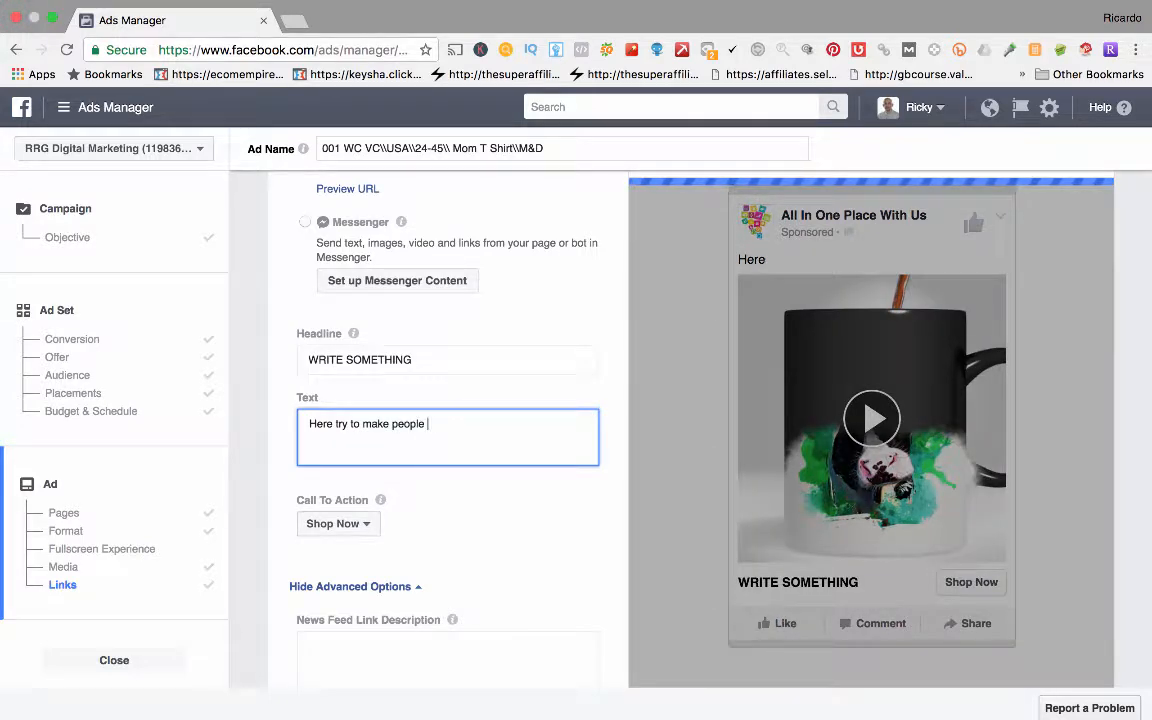
{"action": "key", "text": "BackSpace"}
{"action": "key", "text": "BackSpace"}
{"action": "type", "text": "ck"}
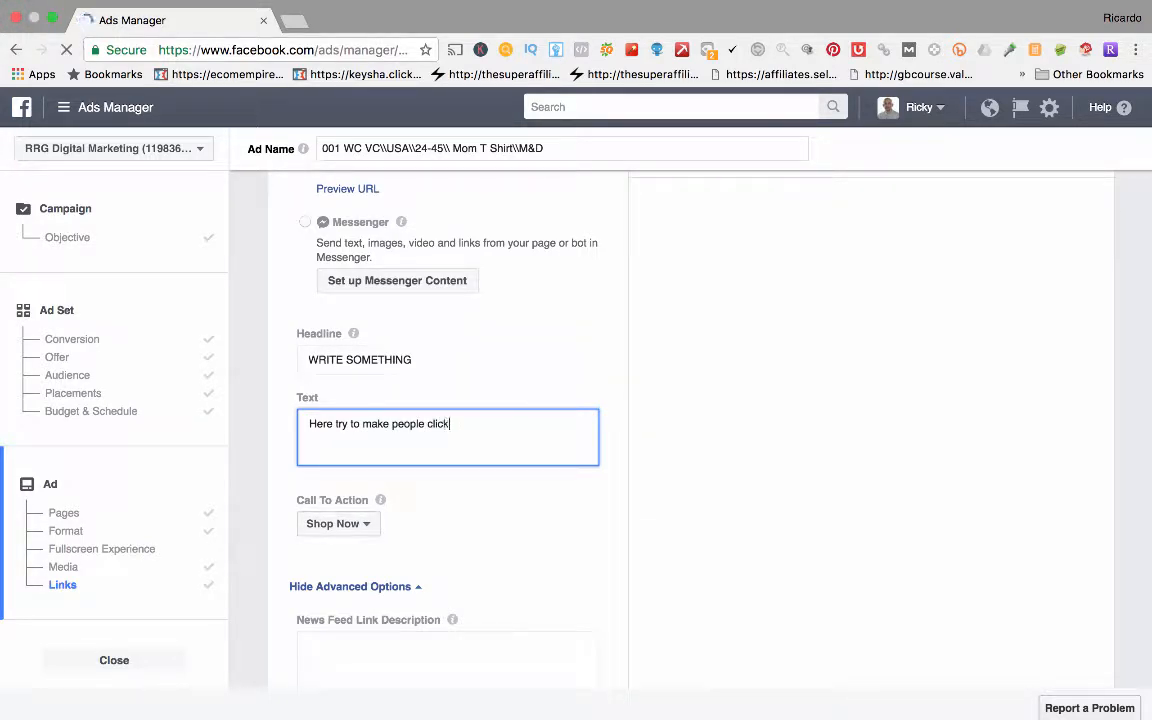
{"action": "type", "text": ", share, comment, and "}
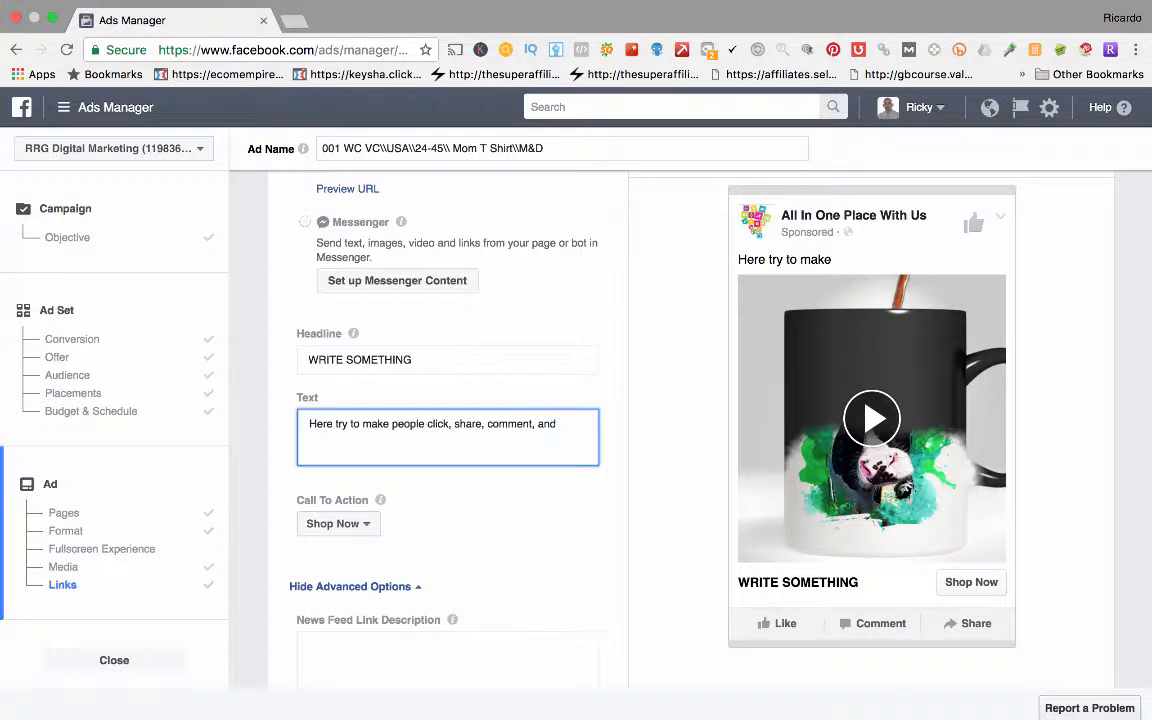
{"action": "type", "text": "engage with"}
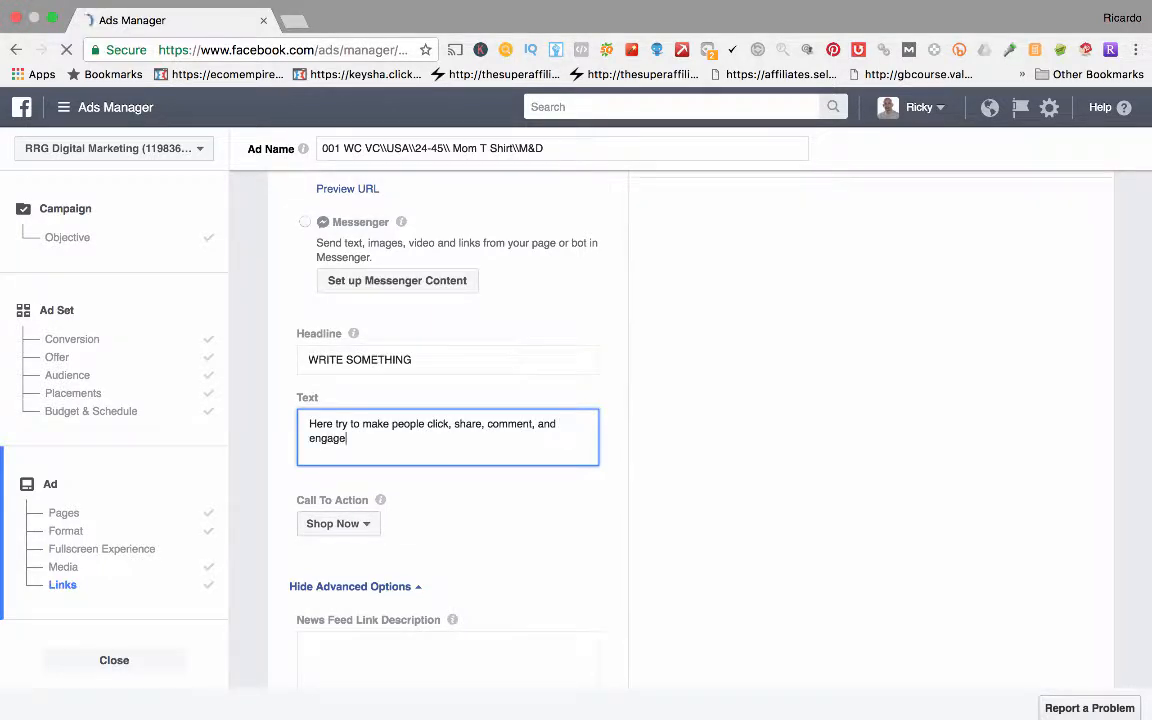
{"action": "type", "text": " you."}
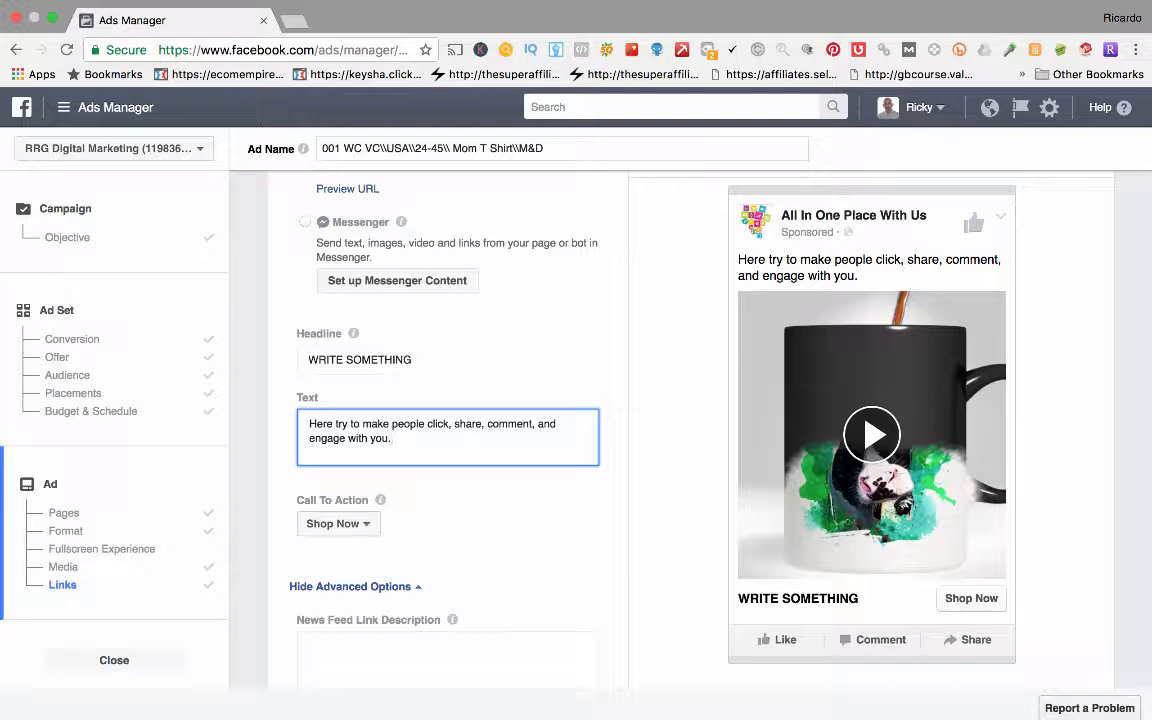
Enter "FREE SHIPPING WORLDWIDE!" as the ad's News Feed link description
{"action": "scroll", "coordinate": [448, 420], "scroll_direction": "down", "scroll_amount": 2}
{"action": "scroll", "coordinate": [448, 420], "scroll_direction": "up", "scroll_amount": 1}
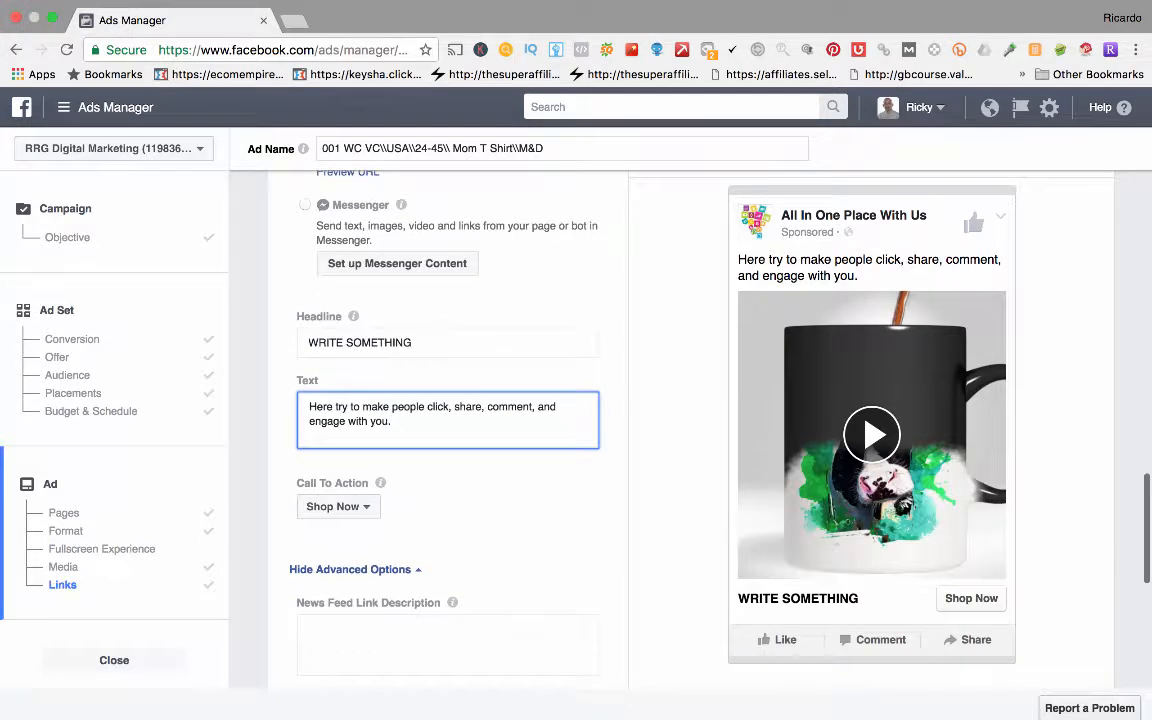
{"action": "scroll", "coordinate": [448, 430], "scroll_direction": "down", "scroll_amount": 5}
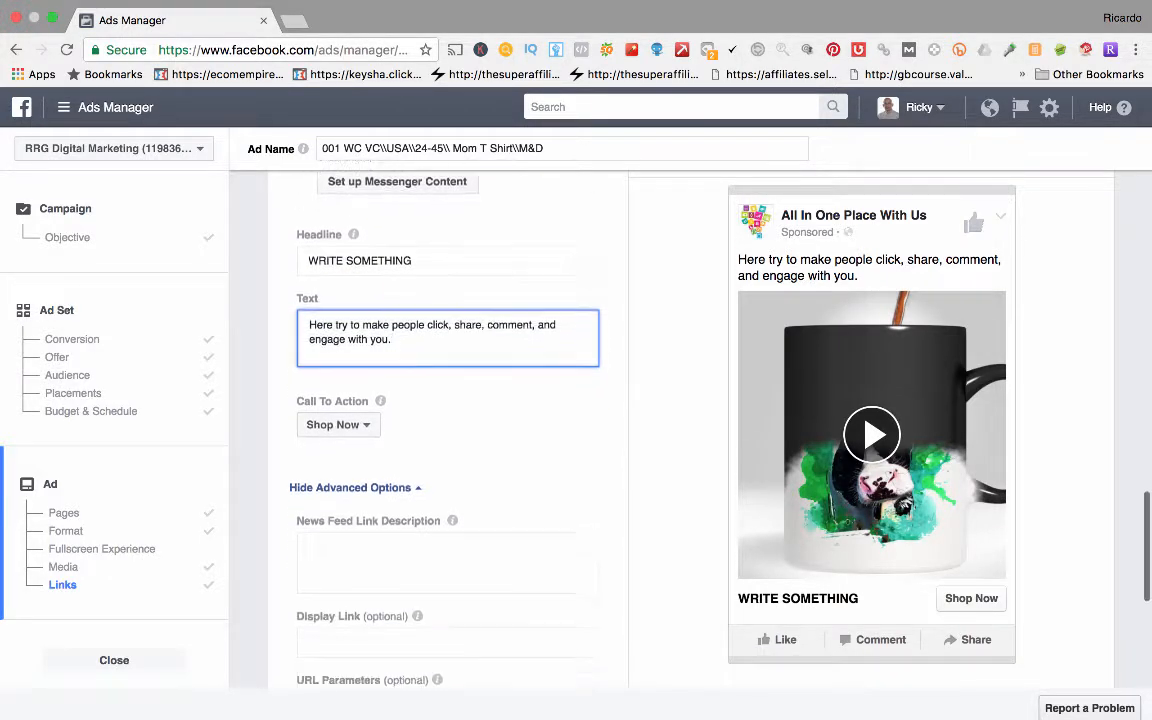
{"action": "left_click", "coordinate": [448, 438]}
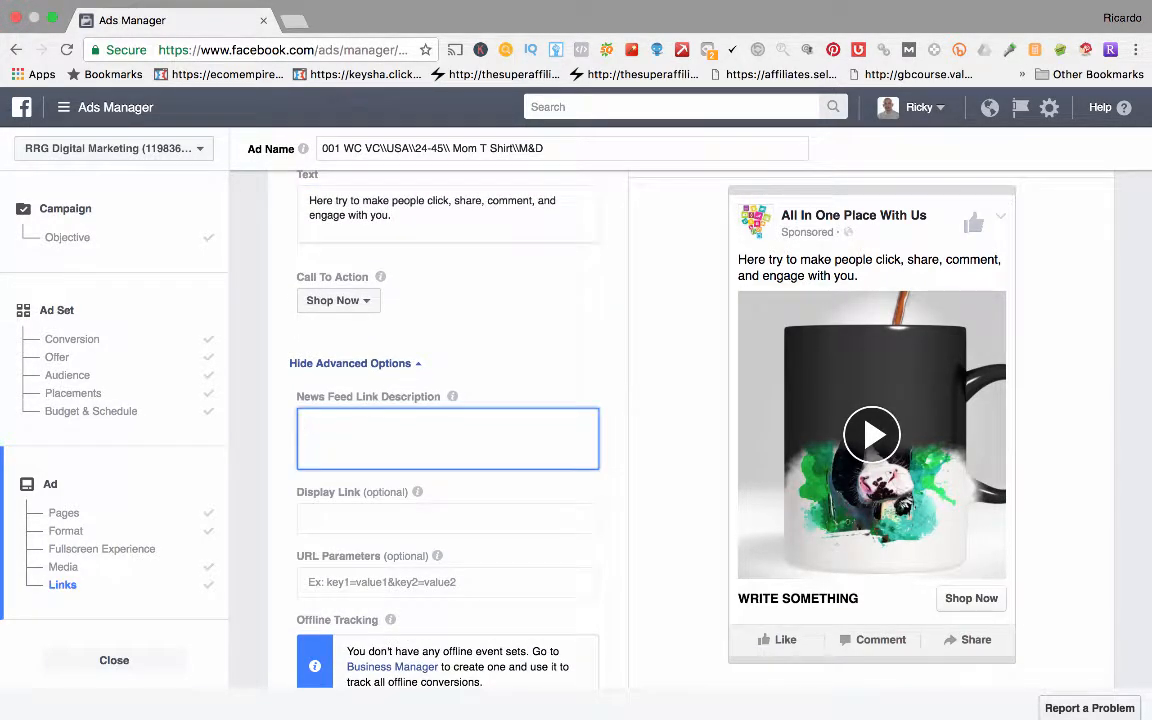
{"action": "type", "text": "THIS IS FOR"}
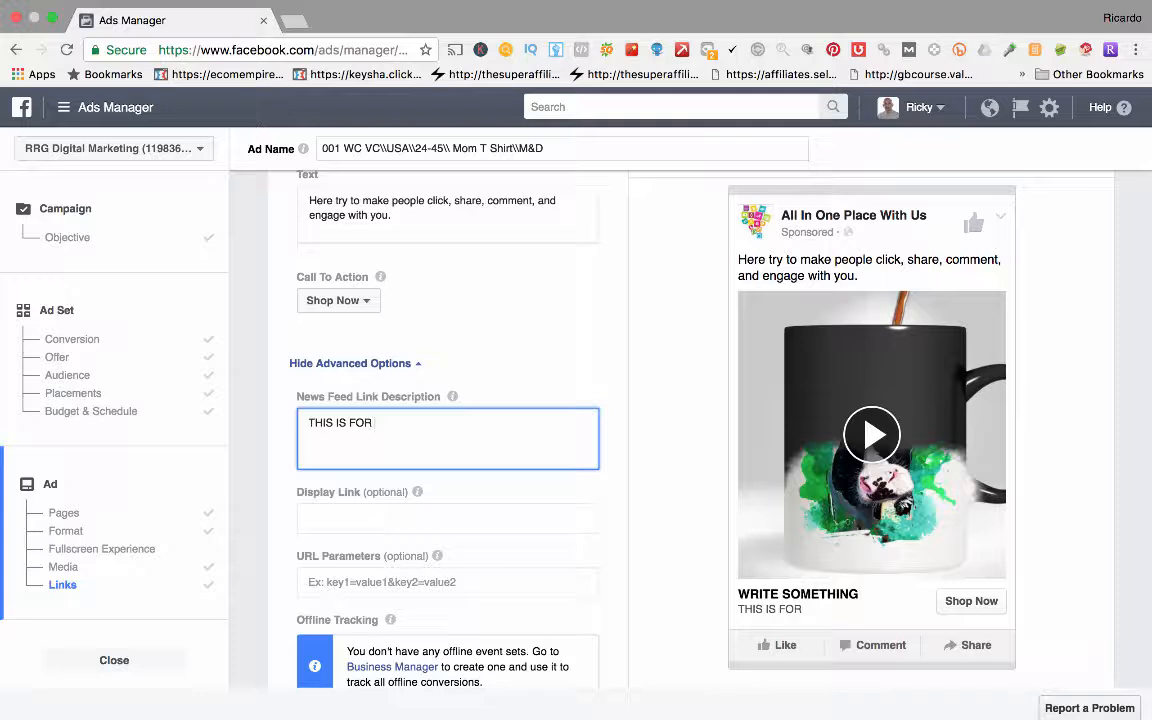
{"action": "scroll", "coordinate": [448, 430], "scroll_direction": "up", "scroll_amount": 3}
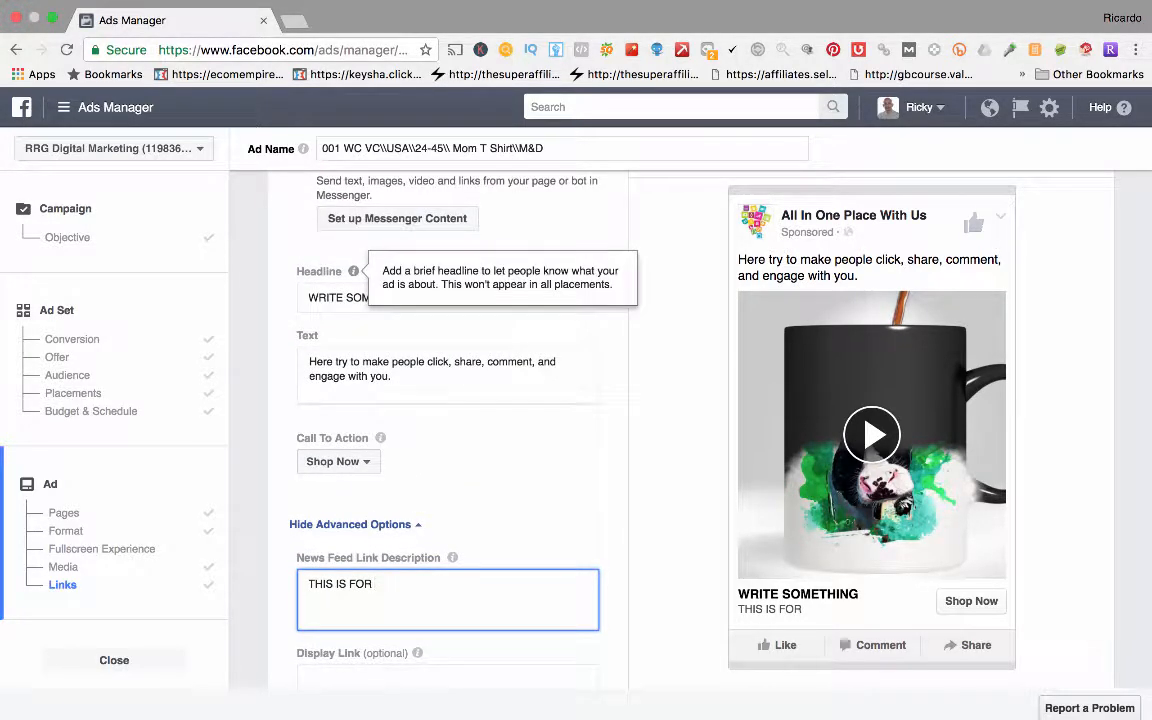
{"action": "scroll", "coordinate": [353, 271], "scroll_direction": "down", "scroll_amount": 2}
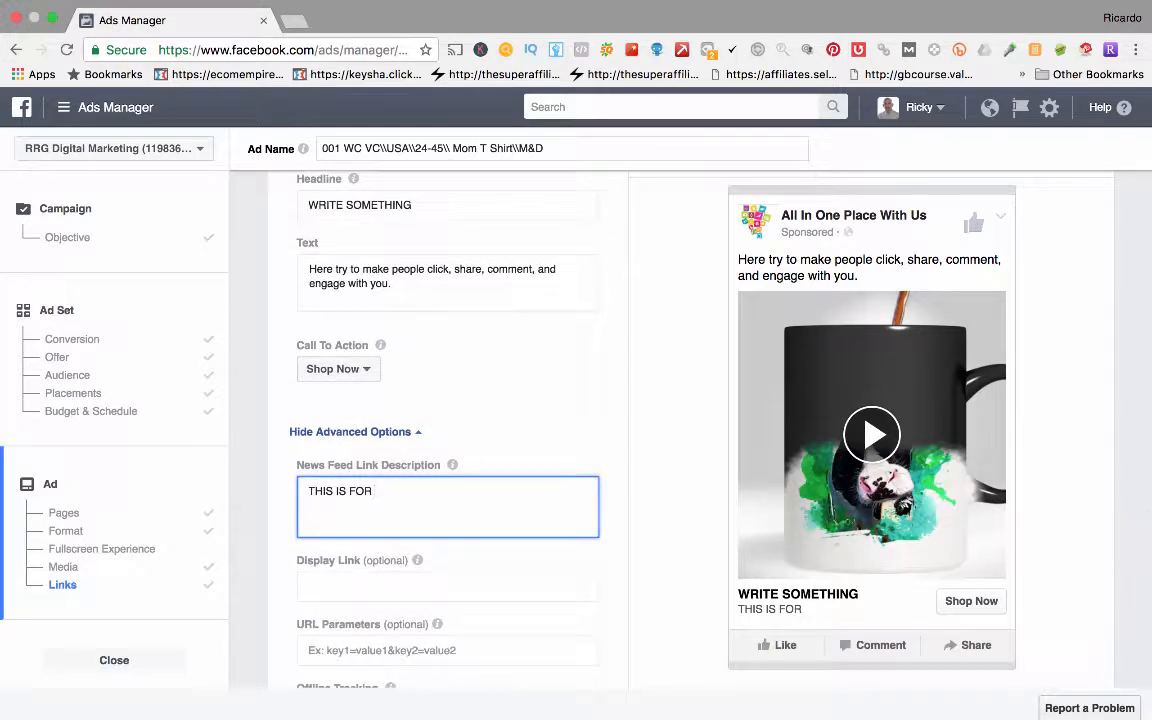
{"action": "key", "text": "super+a"}
{"action": "type", "text": "FREE SHIPPING WORL"}
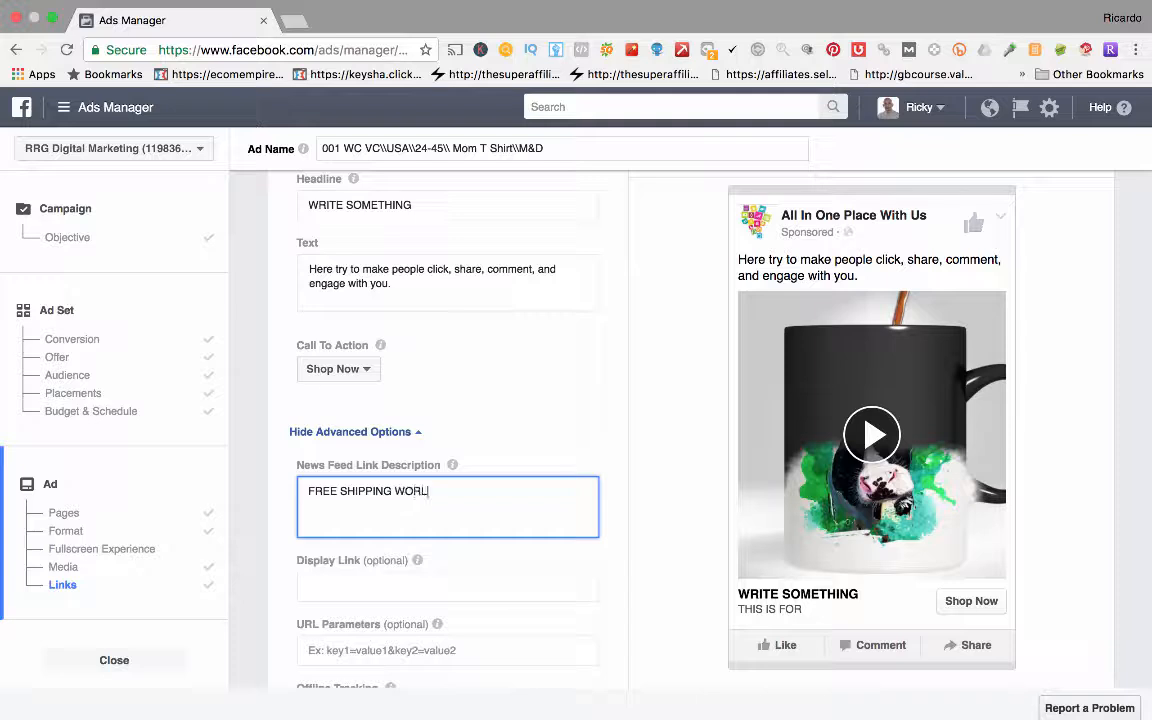
{"action": "type", "text": "DWIDE!"}
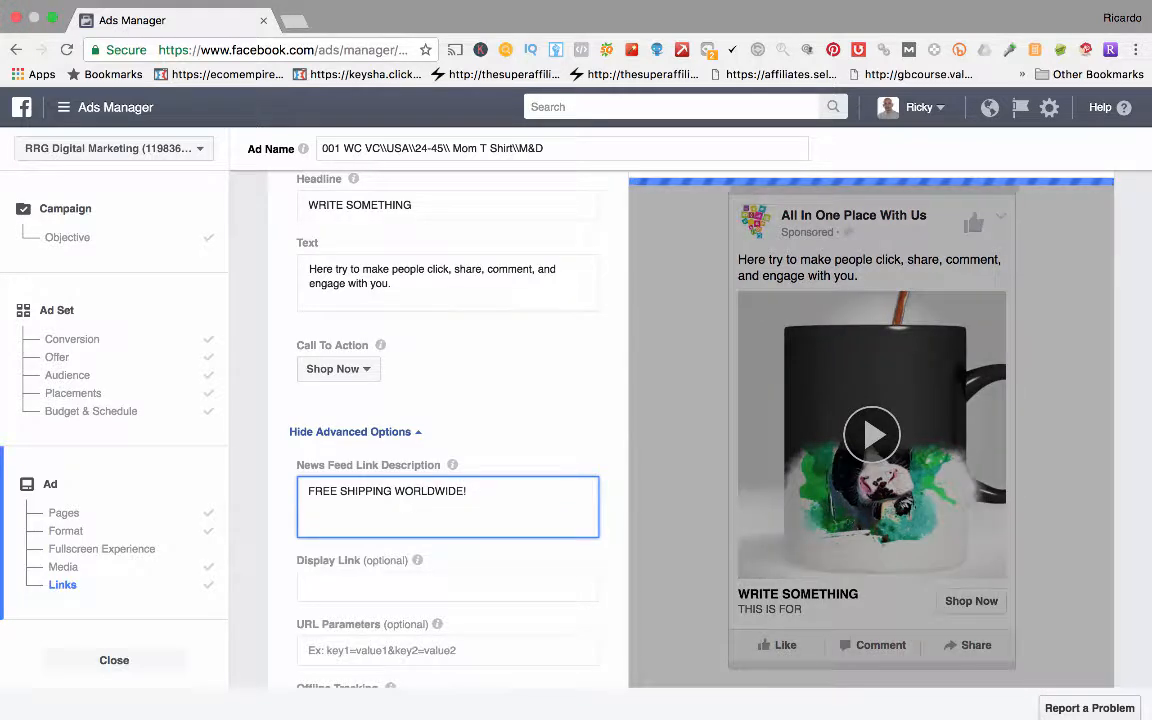
Try adding "Click Here ===" to the end of the News Feed link description
{"action": "type", "text": " Ckk"}
{"action": "key", "text": "BackSpace"}
{"action": "key", "text": "BackSpace"}
{"action": "type", "text": "lick Here"}
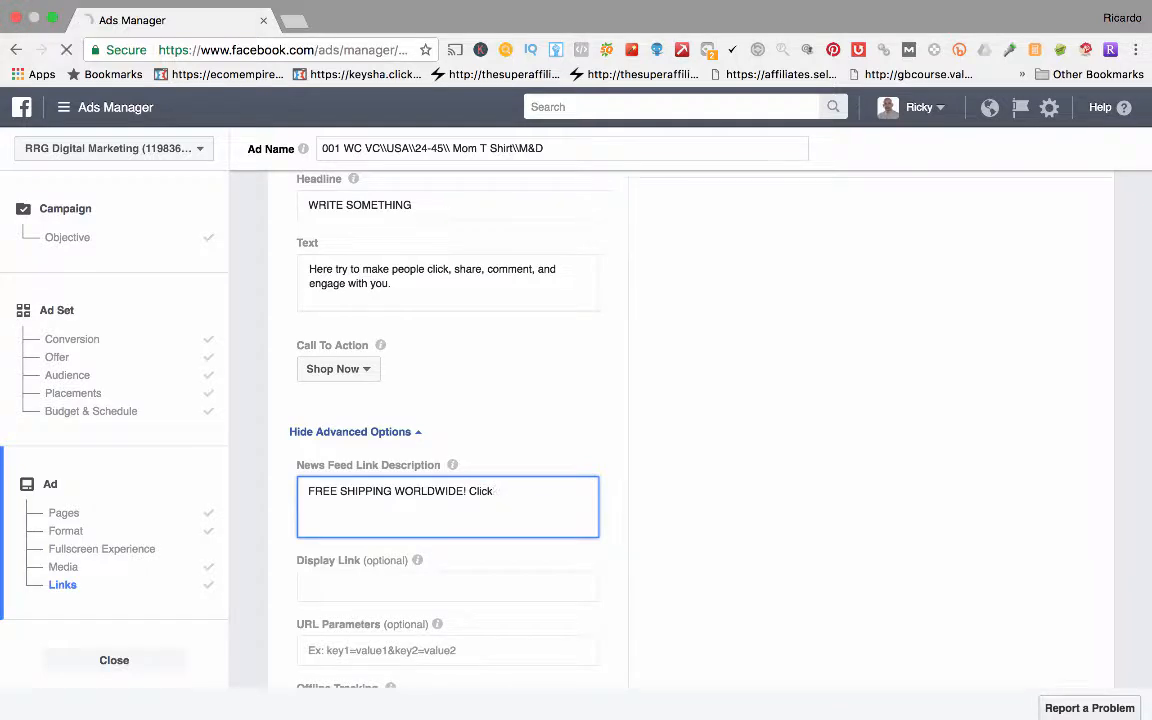
{"action": "type", "text": " ==="}
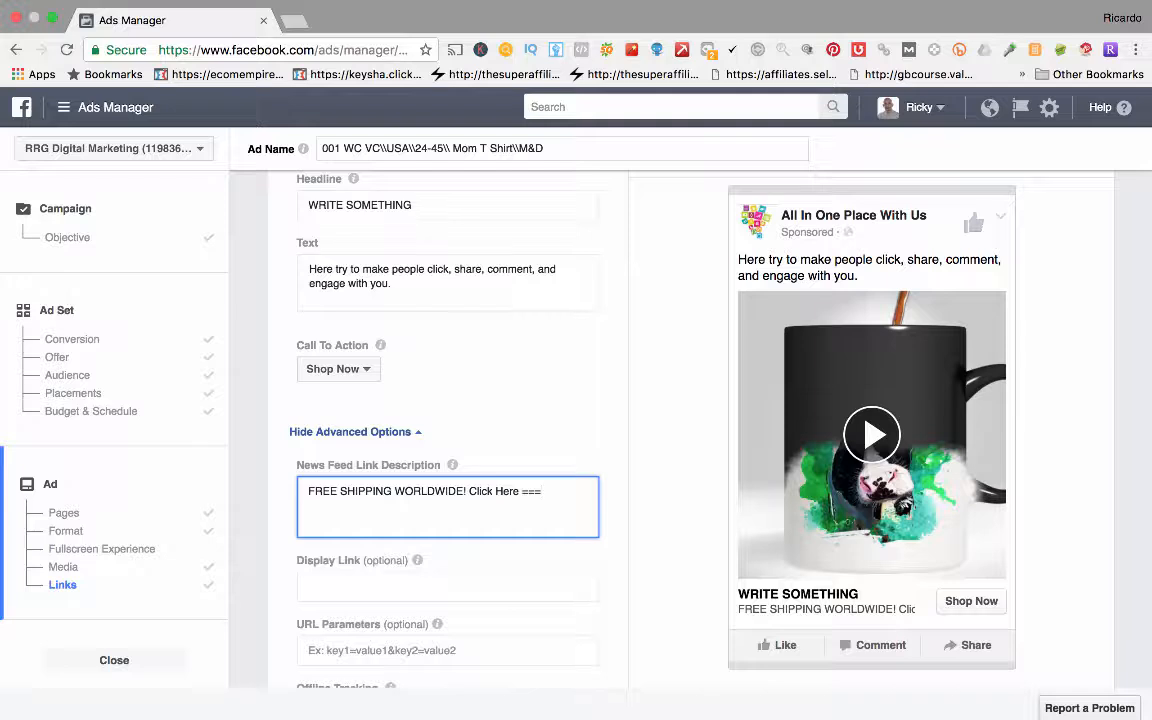
{"action": "key", "text": "shift+alt+Left"}
{"action": "key", "text": "shift+alt+Left"}
{"action": "key", "text": "shift+alt+Left"}
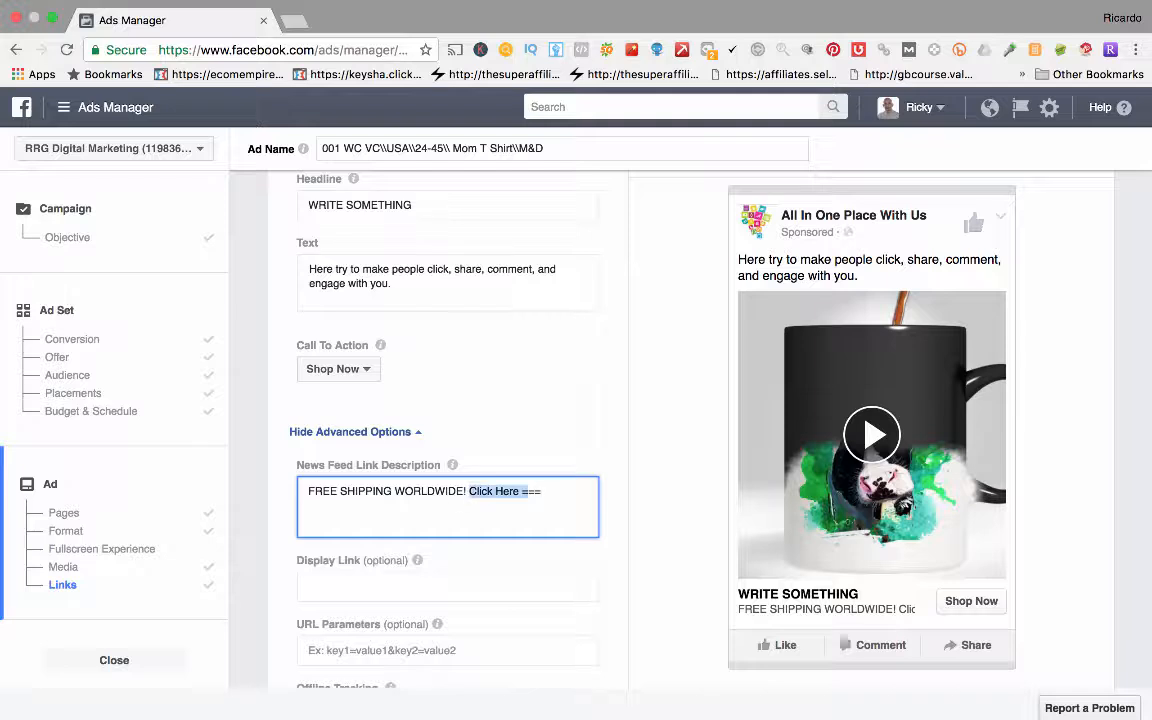
{"action": "key", "text": "BackSpace"}
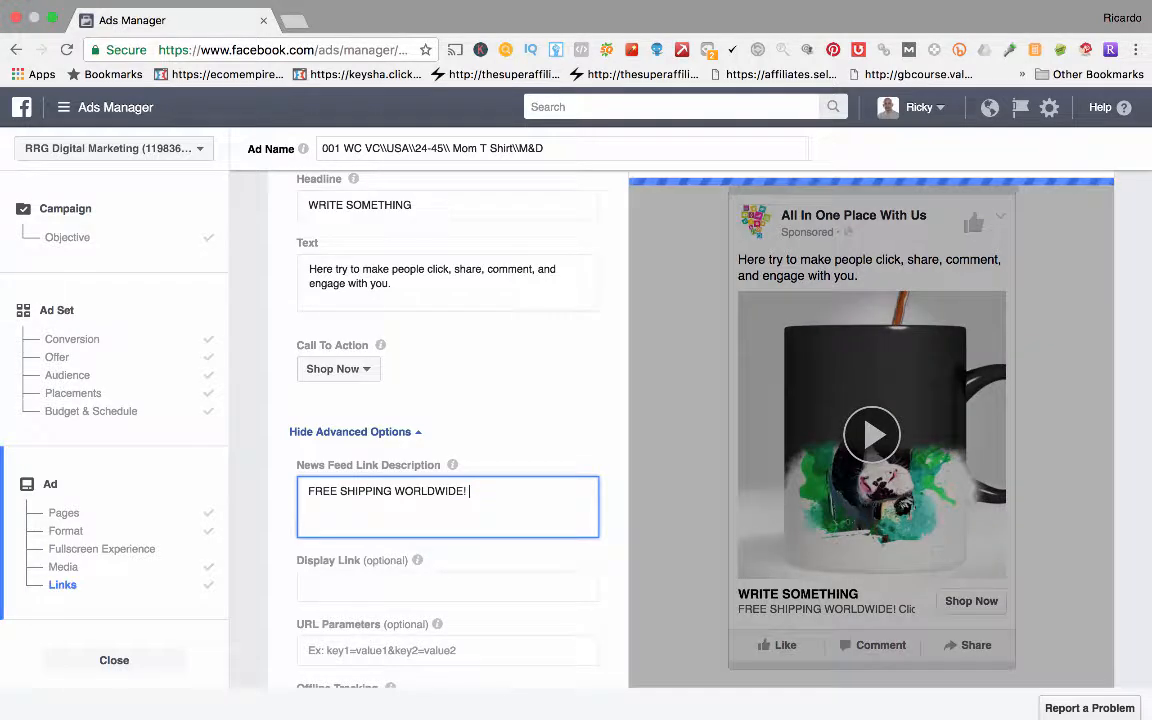
Append the arrow "====>" to the end of the ad's headline
{"action": "left_click", "coordinate": [308, 205]}
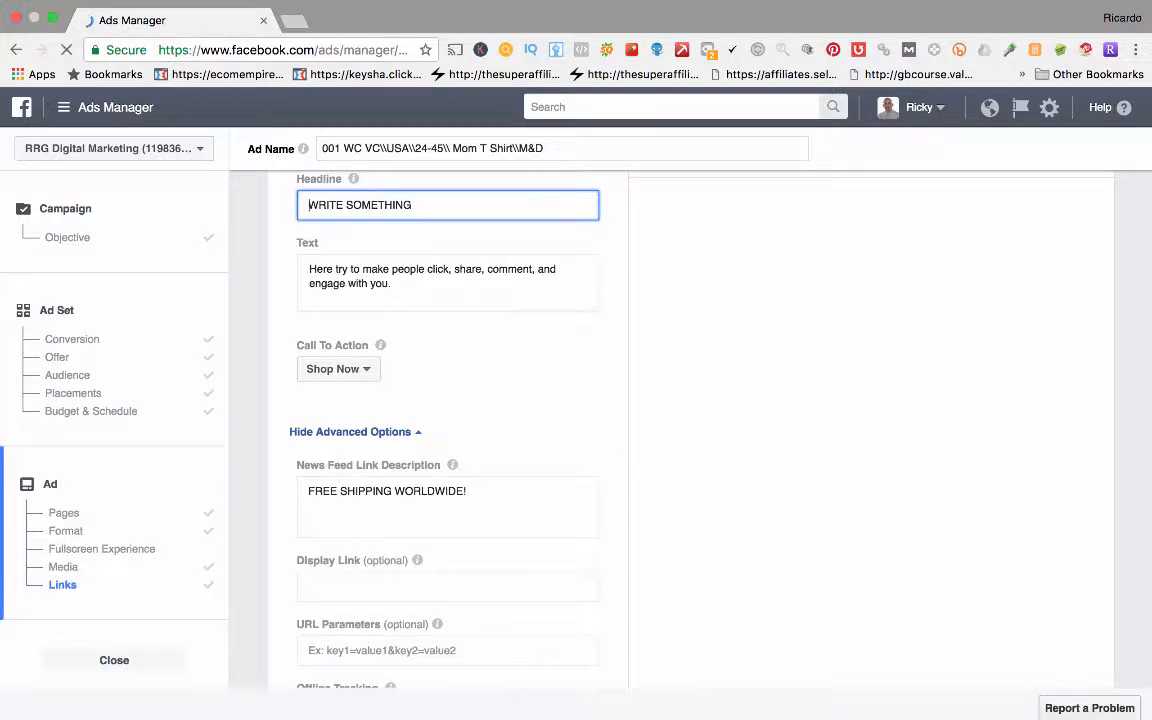
{"action": "type", "text": "==>"}
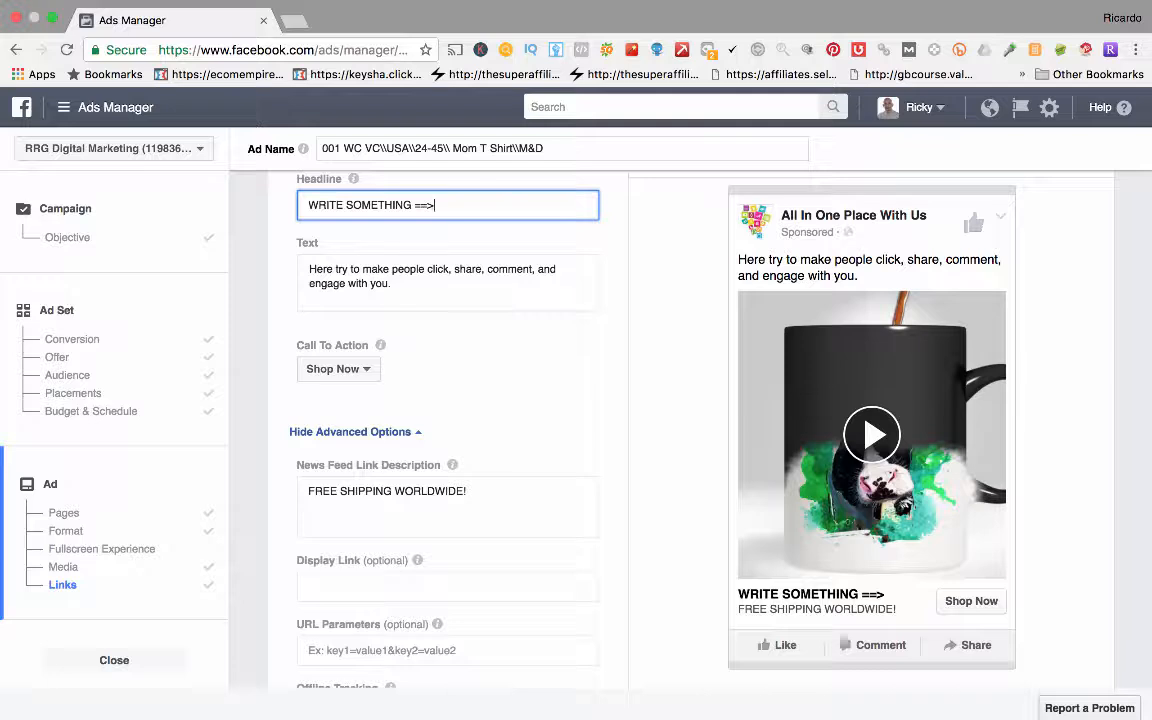
{"action": "key", "text": "Left"}
{"action": "type", "text": "=="}
{"action": "scroll", "coordinate": [448, 420], "scroll_direction": "down", "scroll_amount": 5}
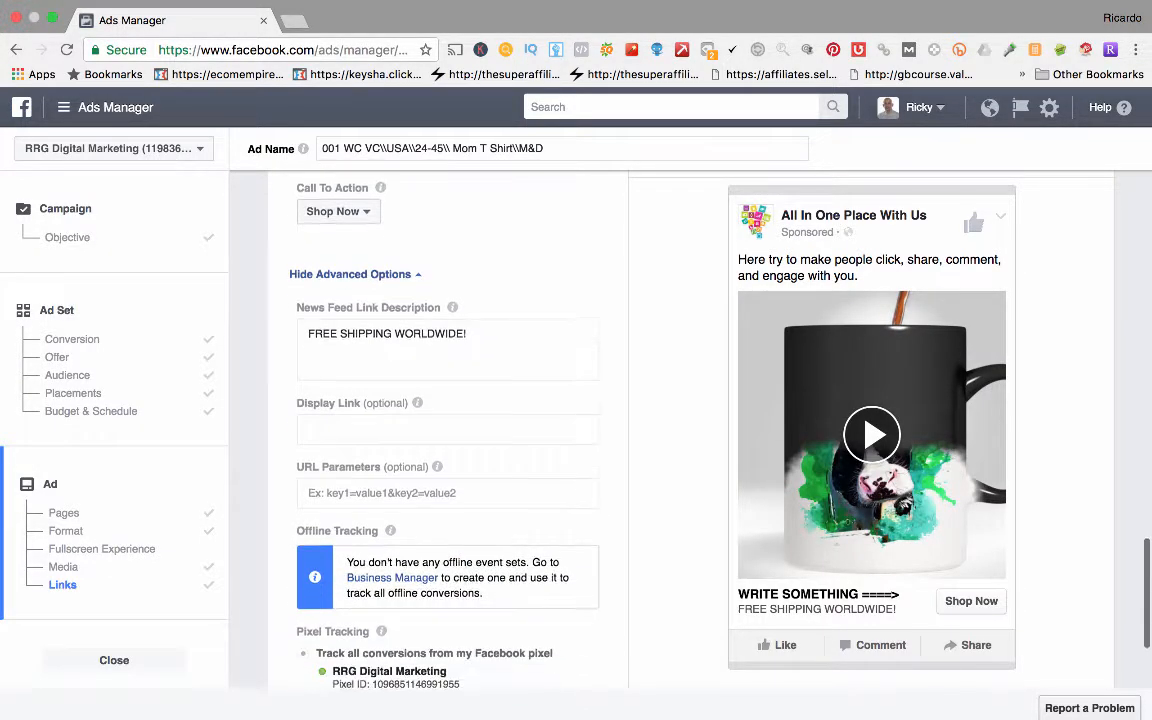
{"action": "left_click", "coordinate": [447, 430]}
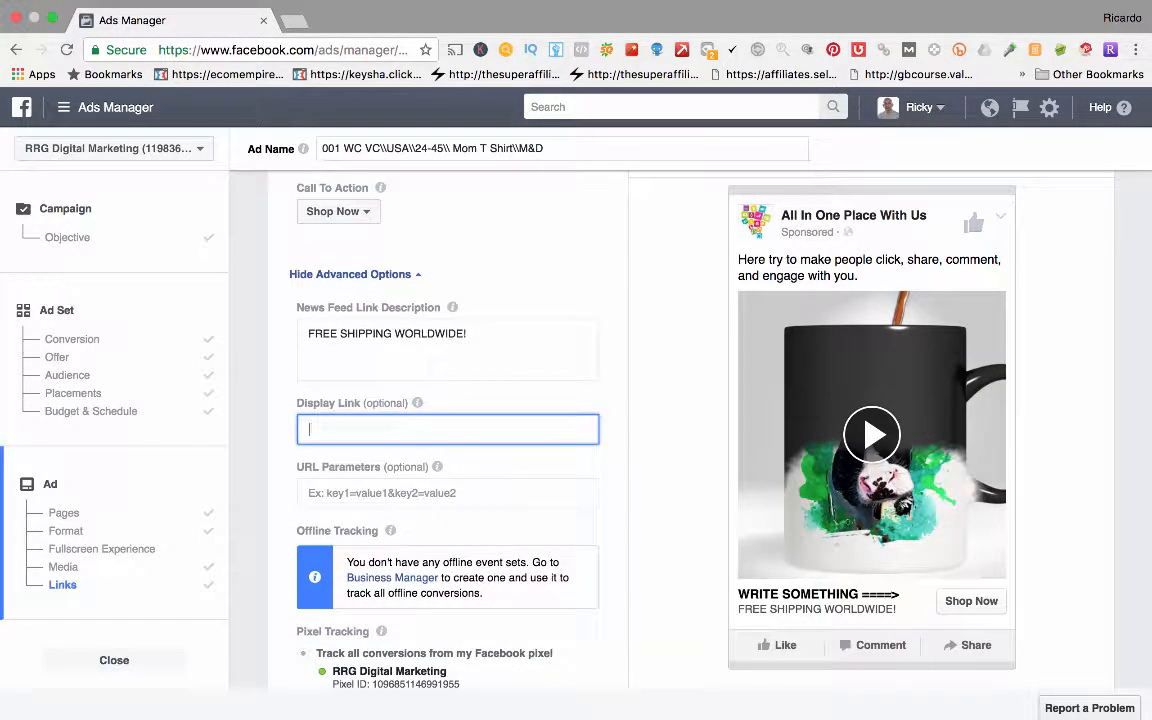
{"action": "type", "text": "W"}
{"action": "type", "text": "ww"}
{"action": "type", "text": "w.allinone"}
{"action": "type", "text": "pl"}
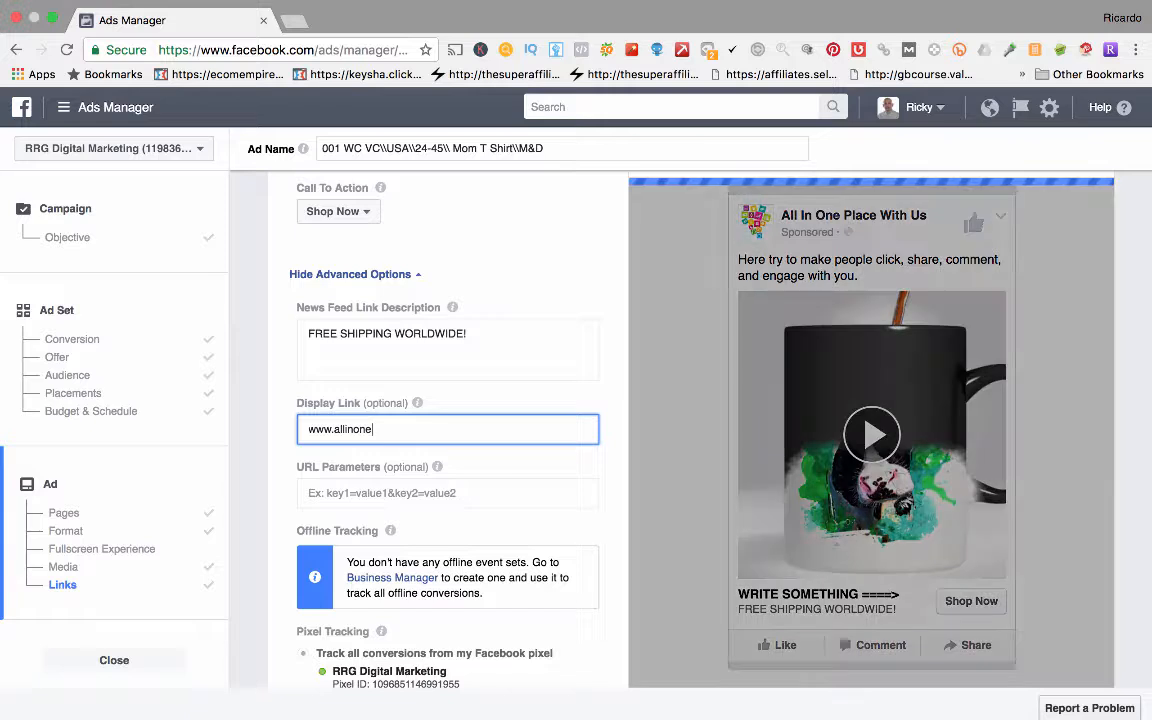
{"action": "type", "text": "ace"}
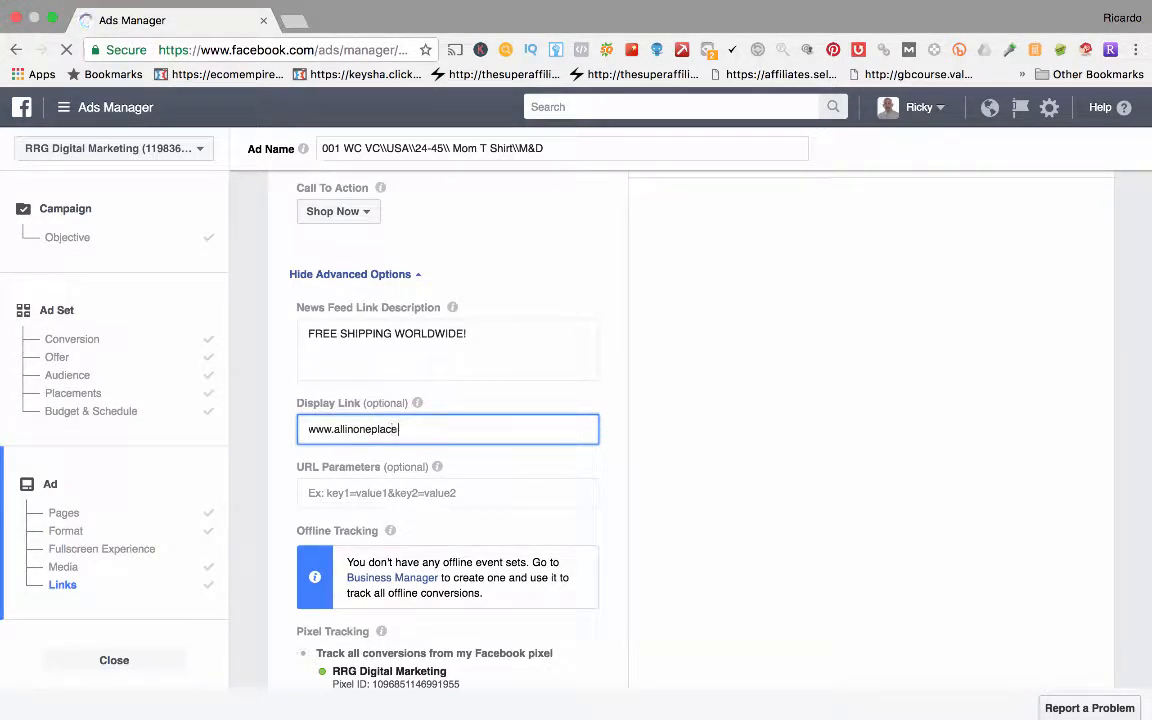
{"action": "type", "text": "withus.com"}
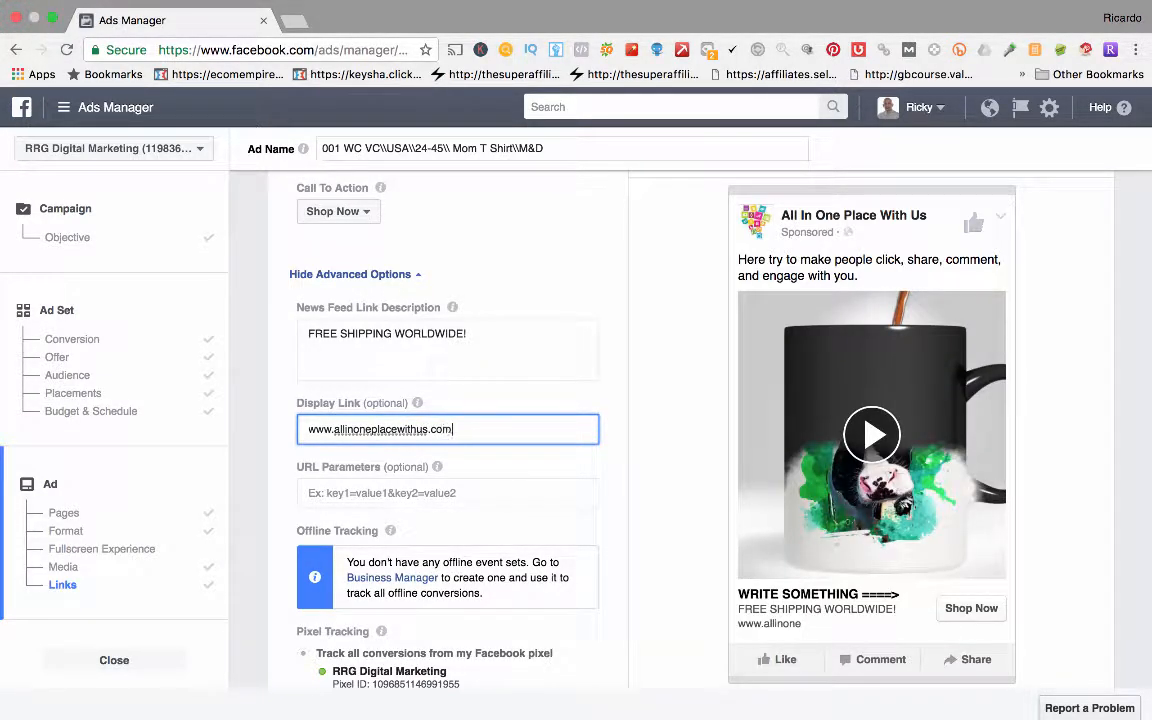
{"action": "key", "text": "Return"}
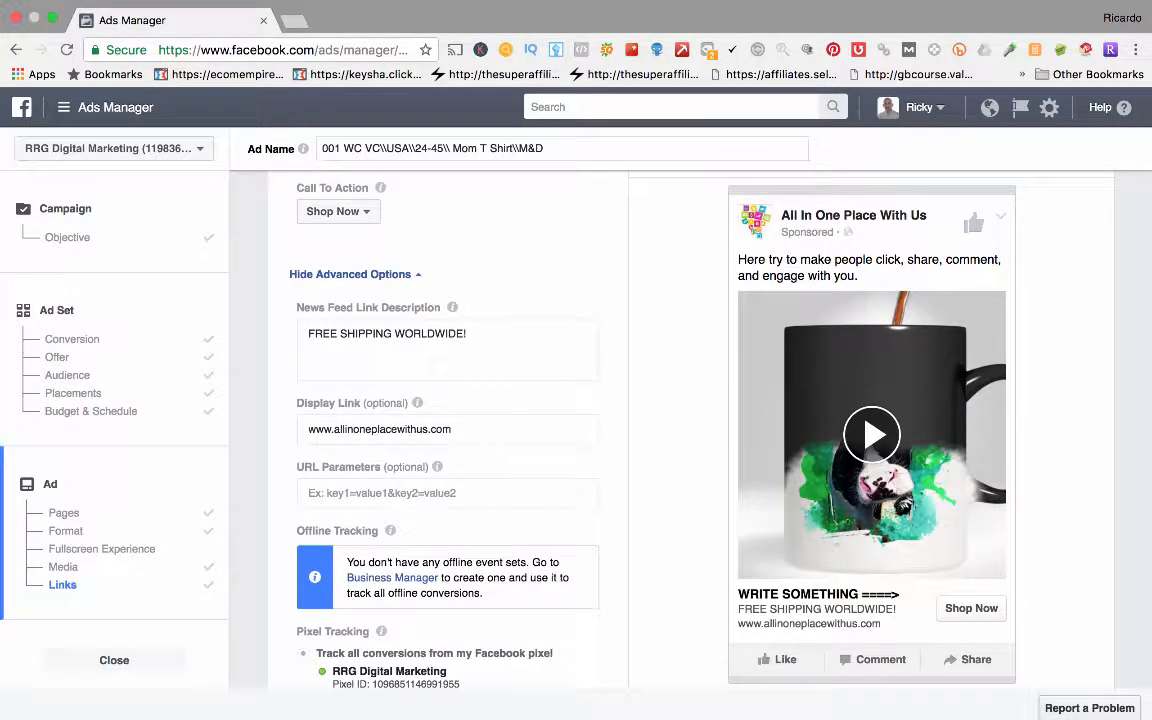
{"action": "scroll", "coordinate": [447, 430], "scroll_direction": "up", "scroll_amount": 1}
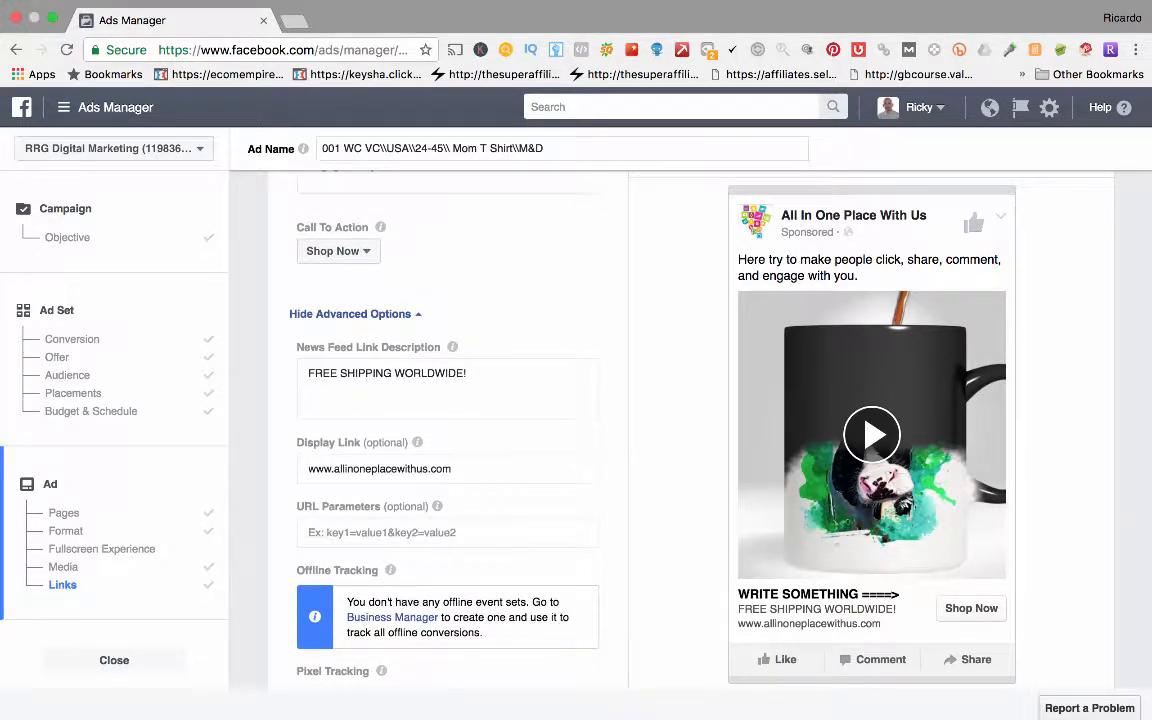
Review the ad's text, call to action, link description, URL parameters and pixel tracking settings alongside the ad preview
{"action": "scroll", "coordinate": [447, 430], "scroll_direction": "up", "scroll_amount": 4}
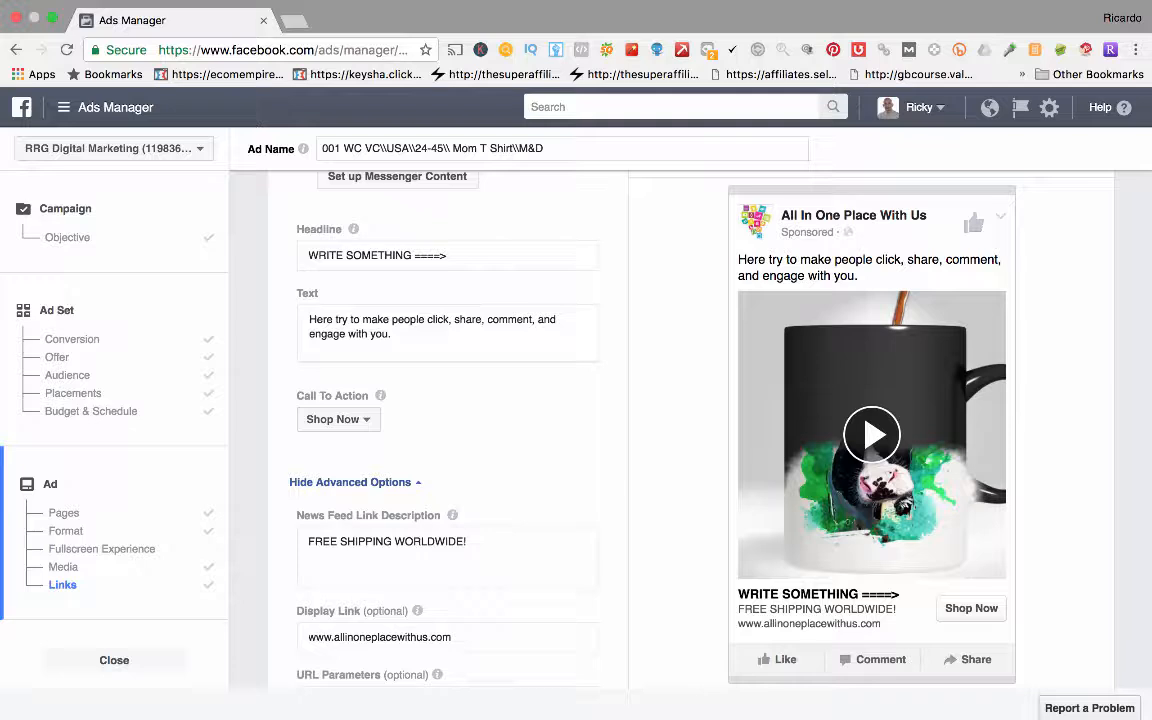
{"action": "left_click_drag", "start_coordinate": [392, 335], "coordinate": [309, 319]}
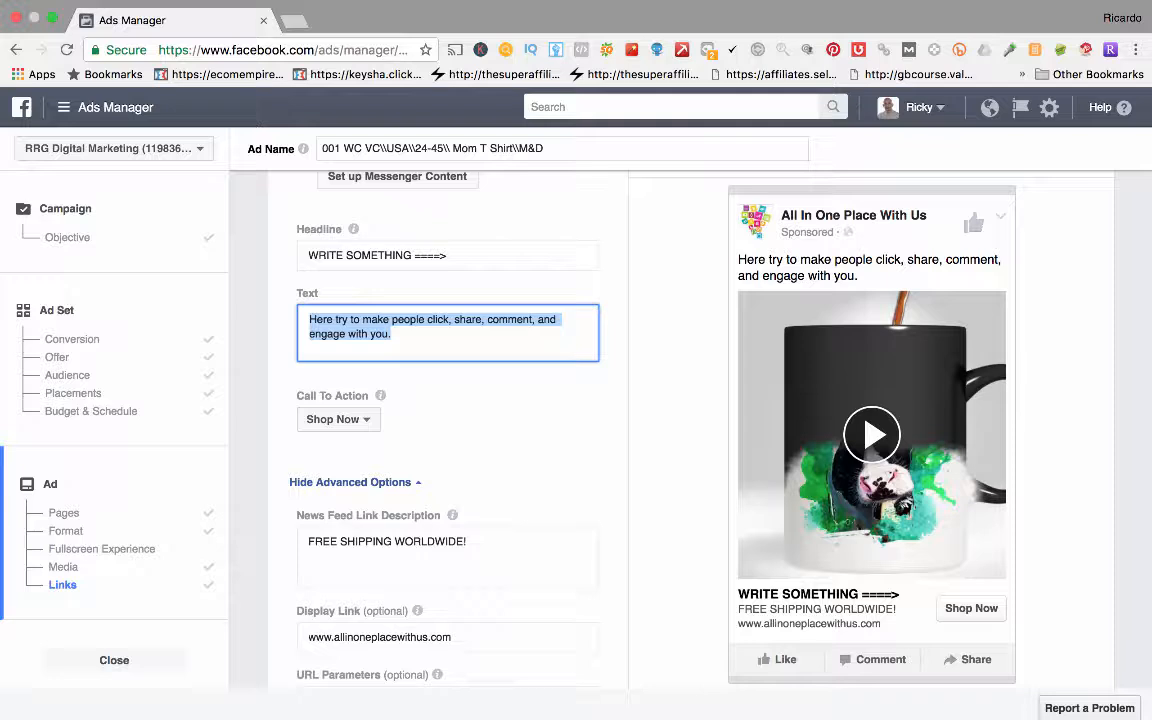
{"action": "scroll", "coordinate": [448, 400], "scroll_direction": "down", "scroll_amount": 5}
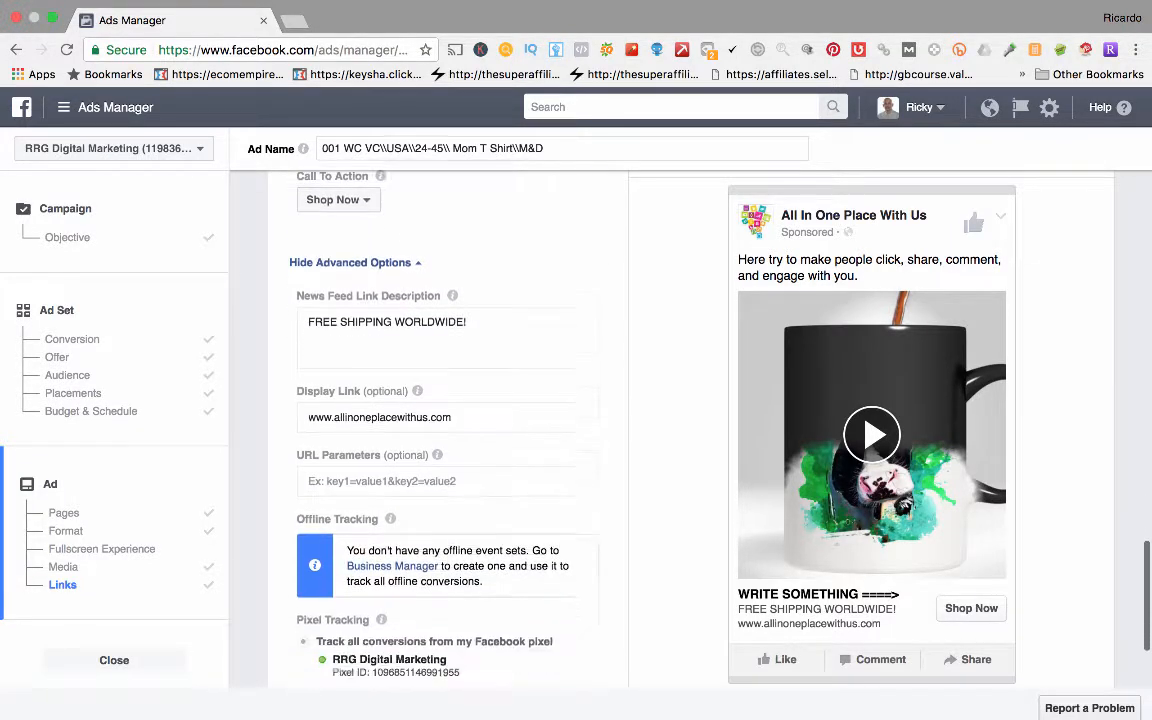
{"action": "left_click", "coordinate": [420, 451]}
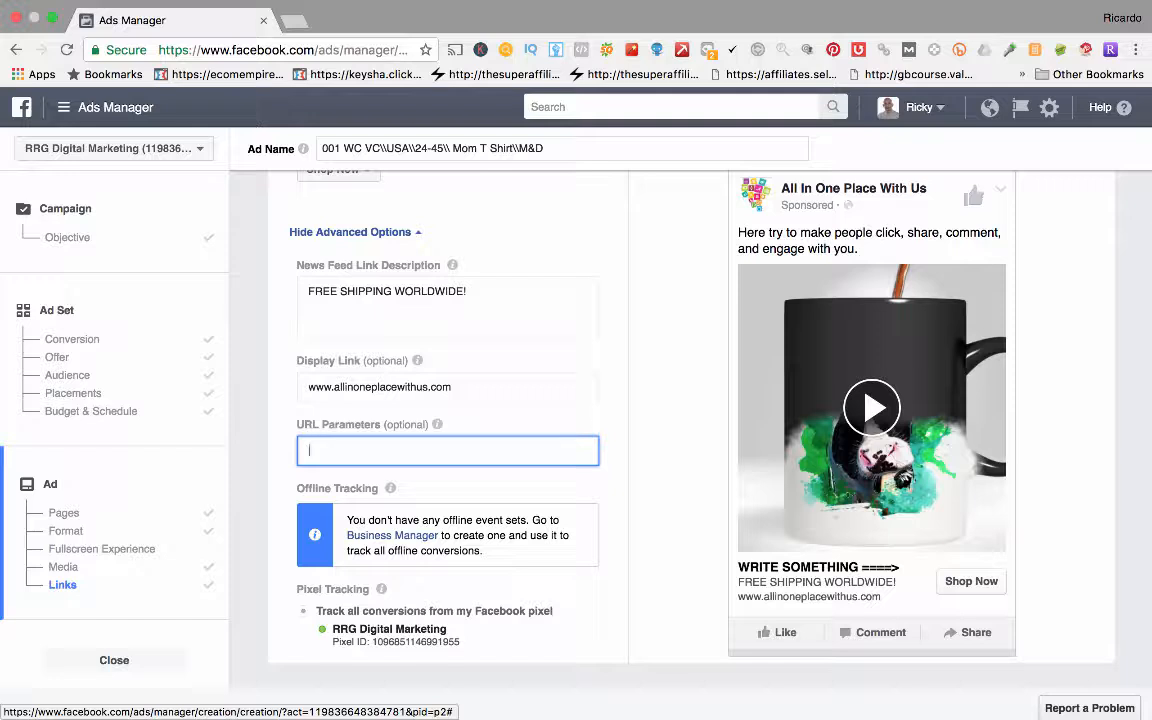
{"action": "mouse_move", "coordinate": [437, 424]}
{"action": "scroll", "coordinate": [620, 400], "scroll_direction": "down", "scroll_amount": 1}
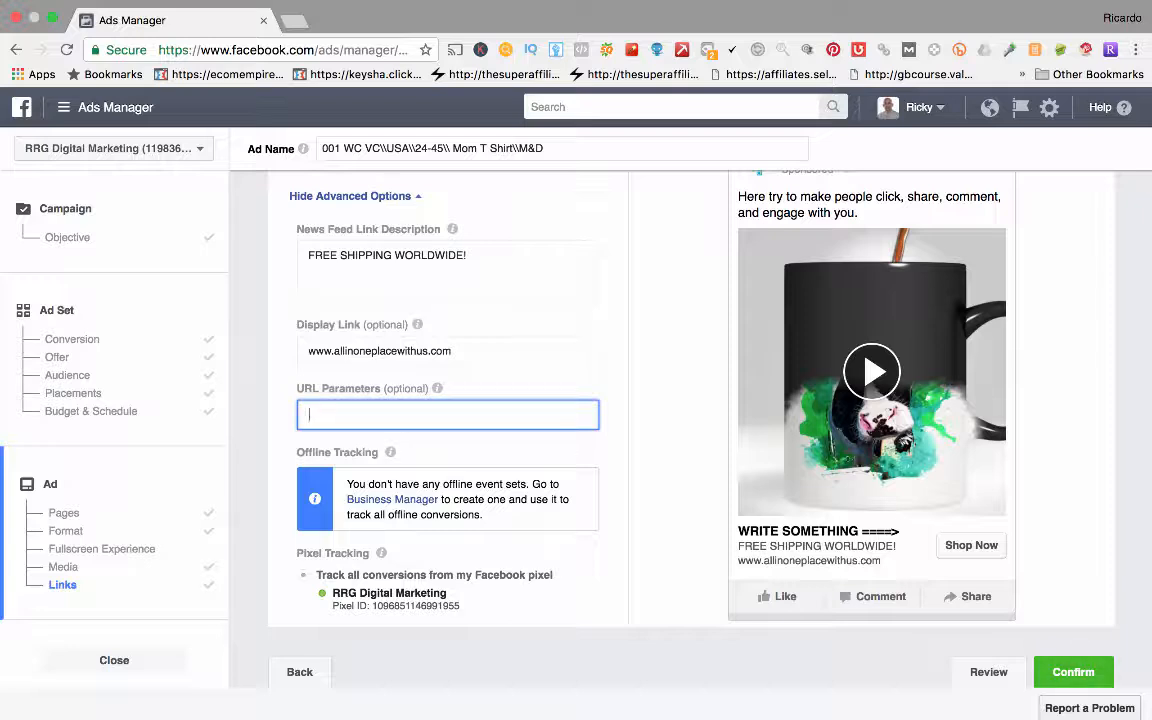
{"action": "scroll", "coordinate": [640, 400], "scroll_direction": "up", "scroll_amount": 3}
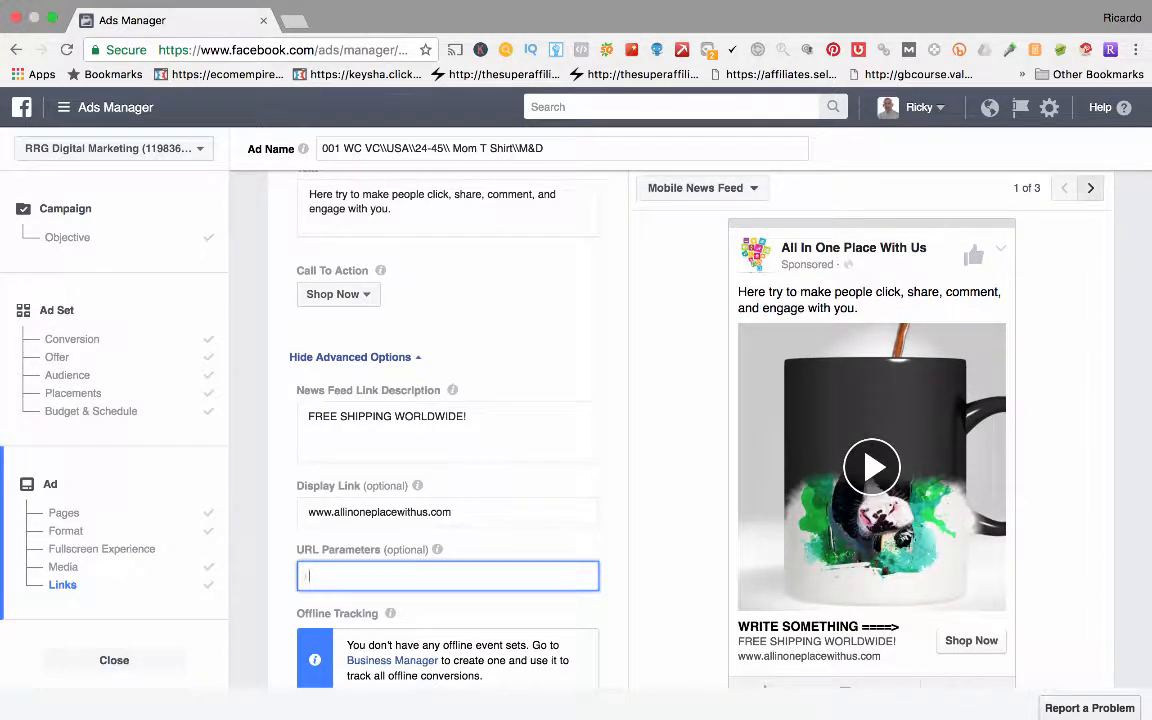
{"action": "scroll", "coordinate": [448, 430], "scroll_direction": "down", "scroll_amount": 1}
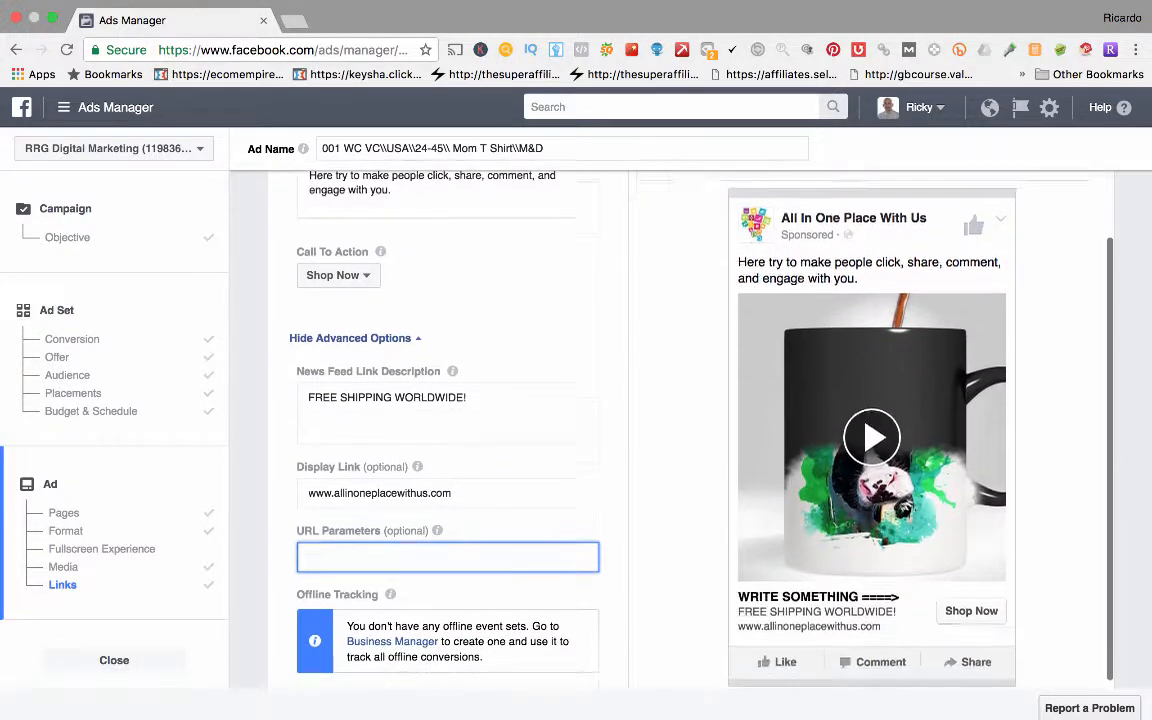
{"action": "scroll", "coordinate": [448, 430], "scroll_direction": "up", "scroll_amount": 3}
{"action": "scroll", "coordinate": [448, 430], "scroll_direction": "down", "scroll_amount": 5}
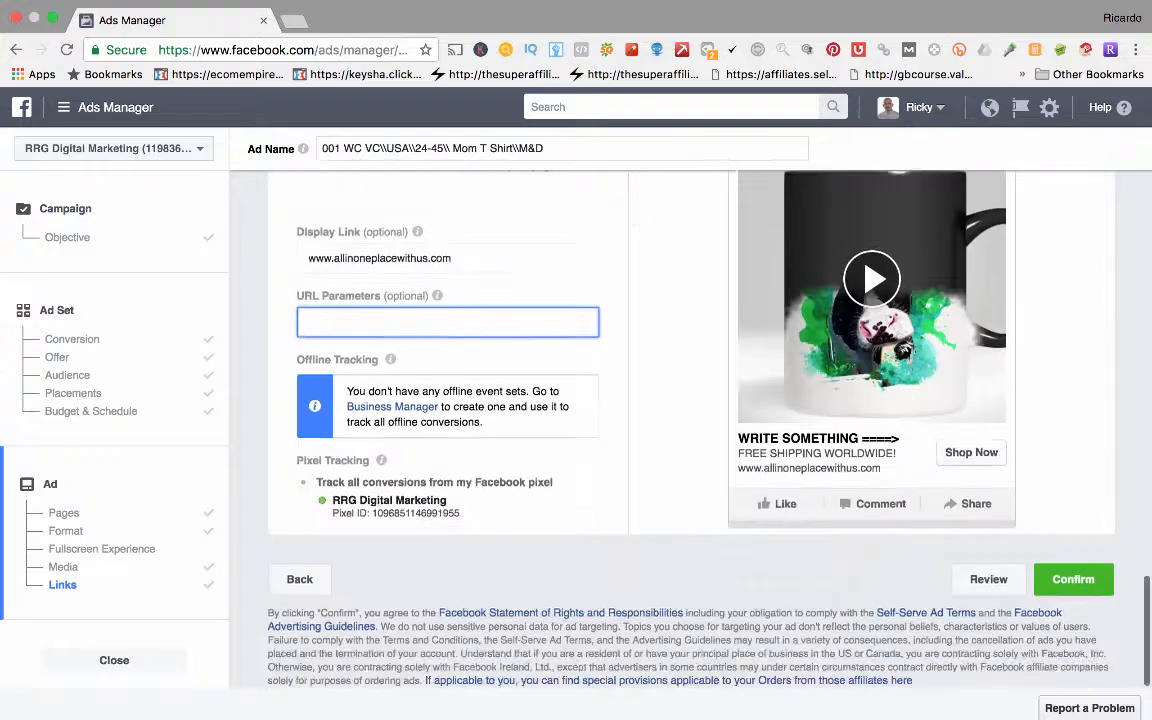
{"action": "scroll", "coordinate": [448, 430], "scroll_direction": "up", "scroll_amount": 10}
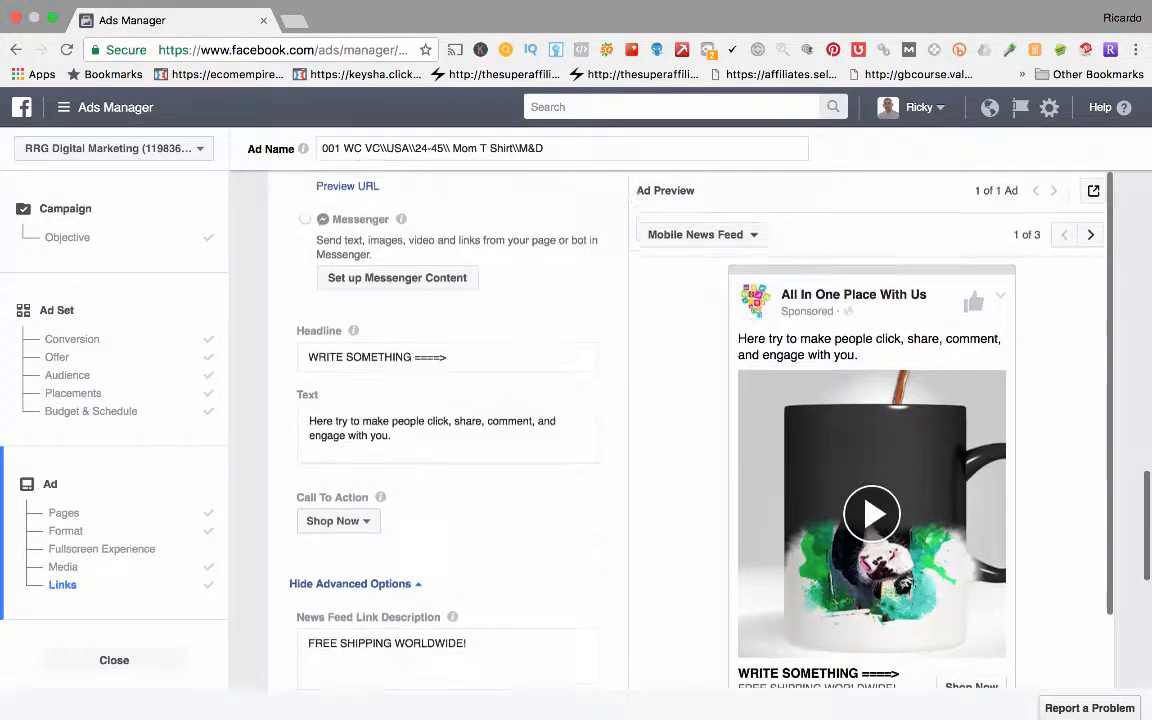
{"action": "scroll", "coordinate": [448, 430], "scroll_direction": "down", "scroll_amount": 10}
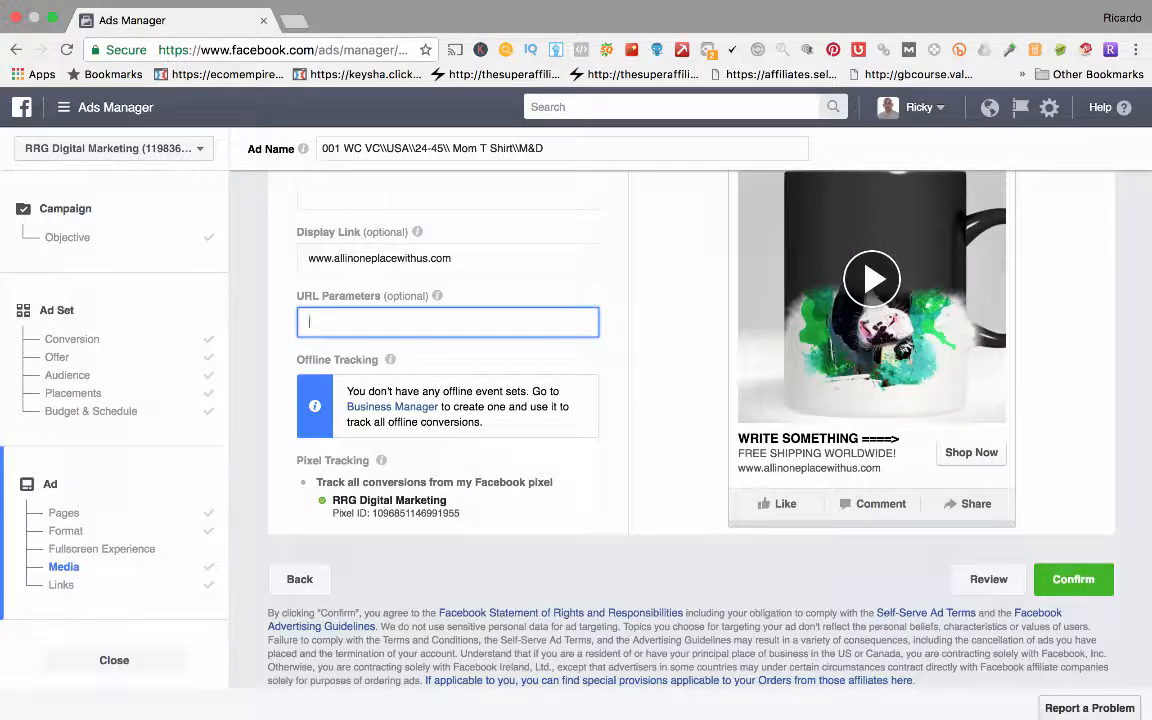
Switch the ad to use an existing post and connect the I Love My Daughter w/All My Heart page
{"action": "scroll", "coordinate": [448, 430], "scroll_direction": "up", "scroll_amount": 10}
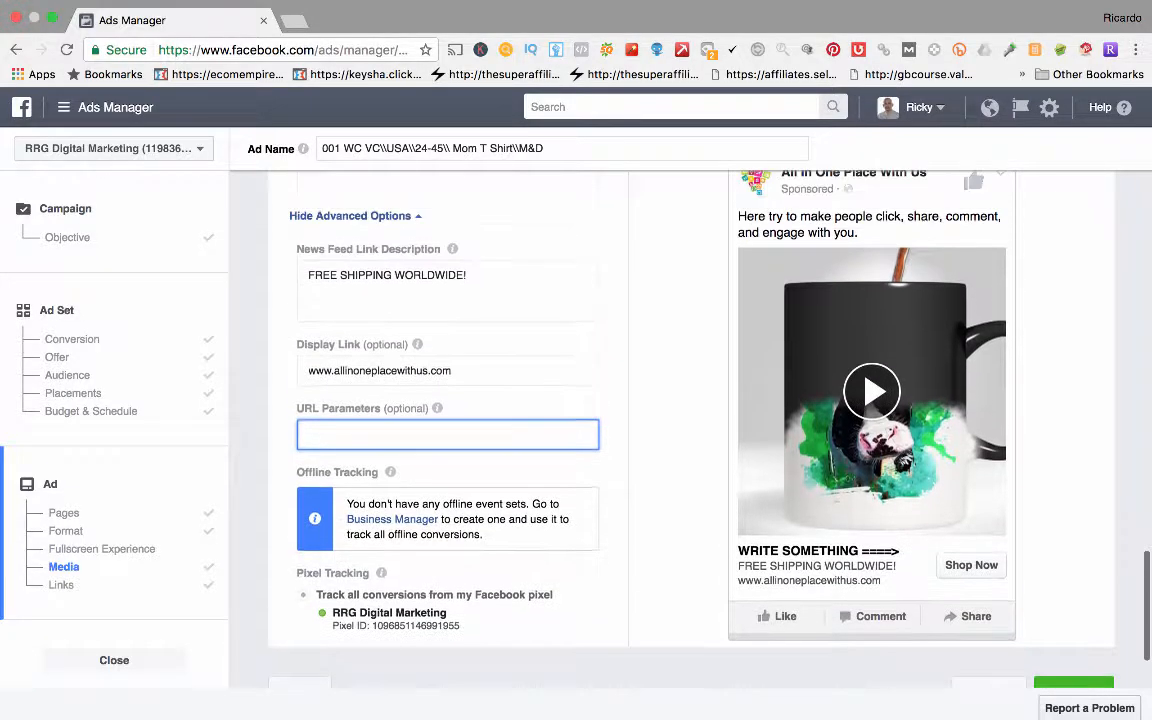
{"action": "scroll", "coordinate": [448, 430], "scroll_direction": "up", "scroll_amount": 10}
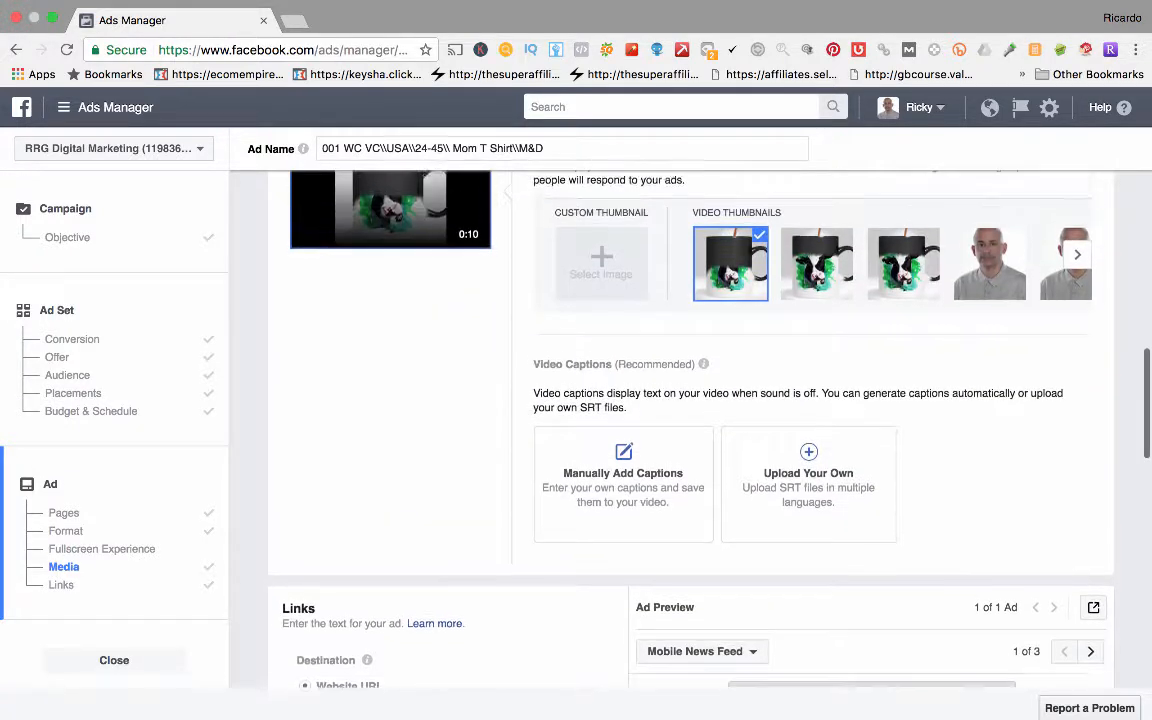
{"action": "scroll", "coordinate": [690, 420], "scroll_direction": "up", "scroll_amount": 3}
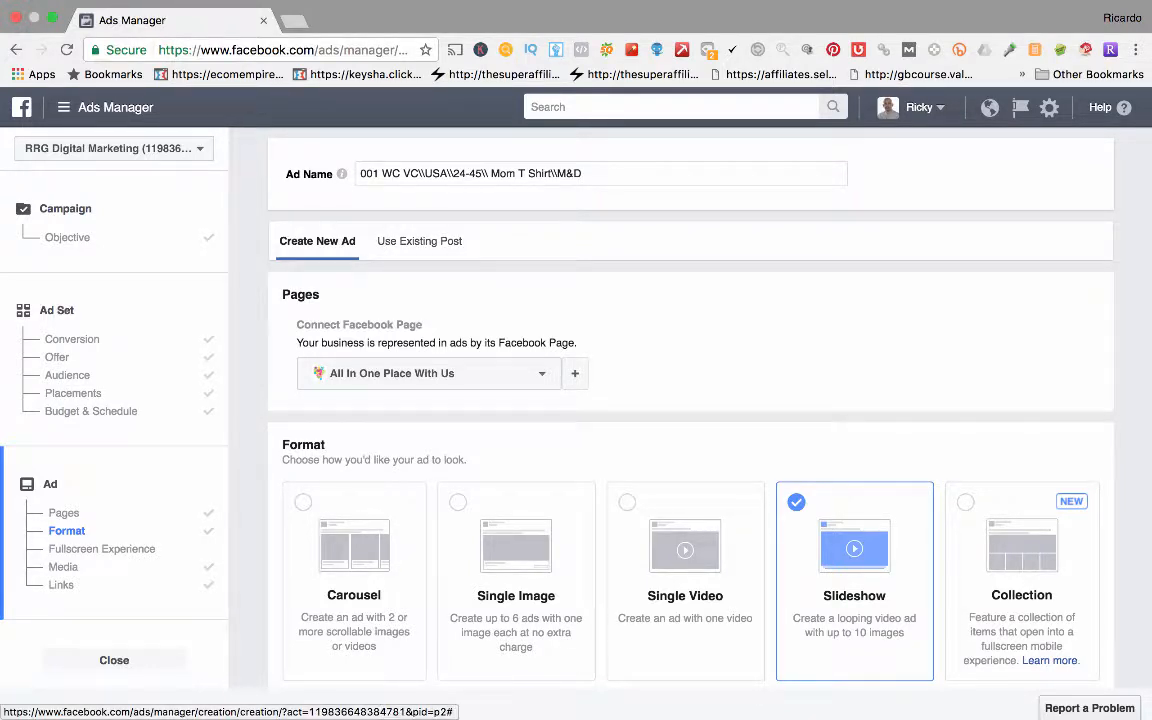
{"action": "left_click", "coordinate": [419, 241]}
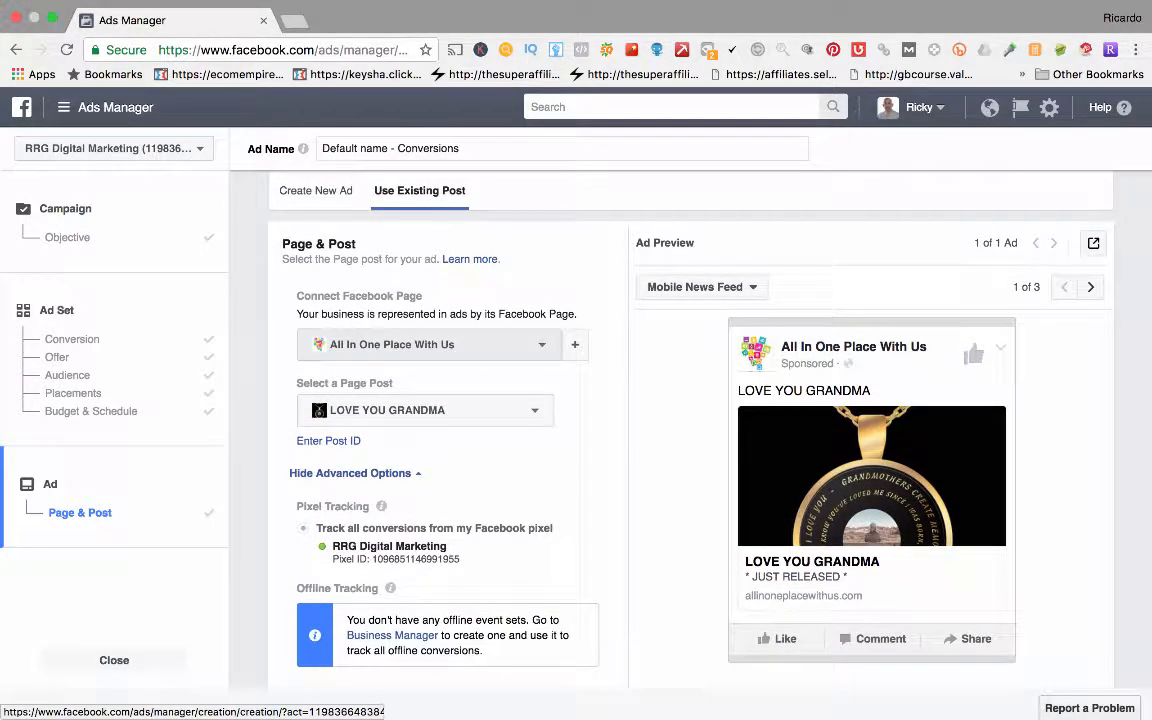
{"action": "left_click", "coordinate": [430, 345]}
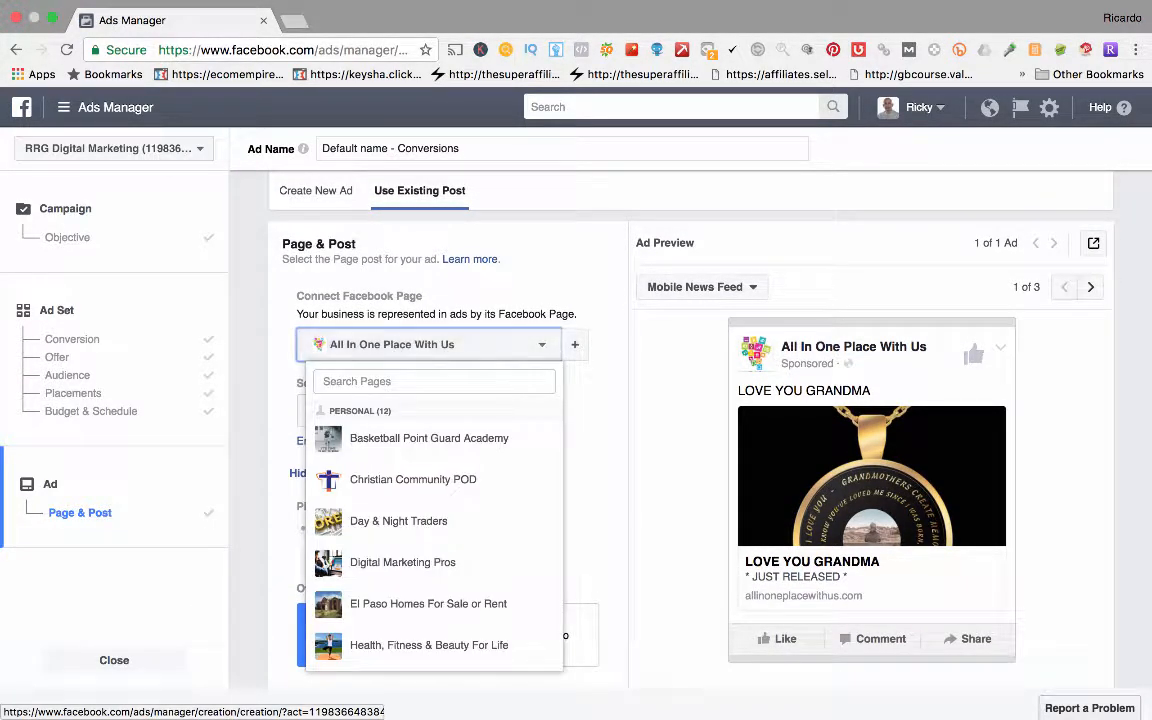
{"action": "scroll", "coordinate": [435, 520], "scroll_direction": "down", "scroll_amount": 5}
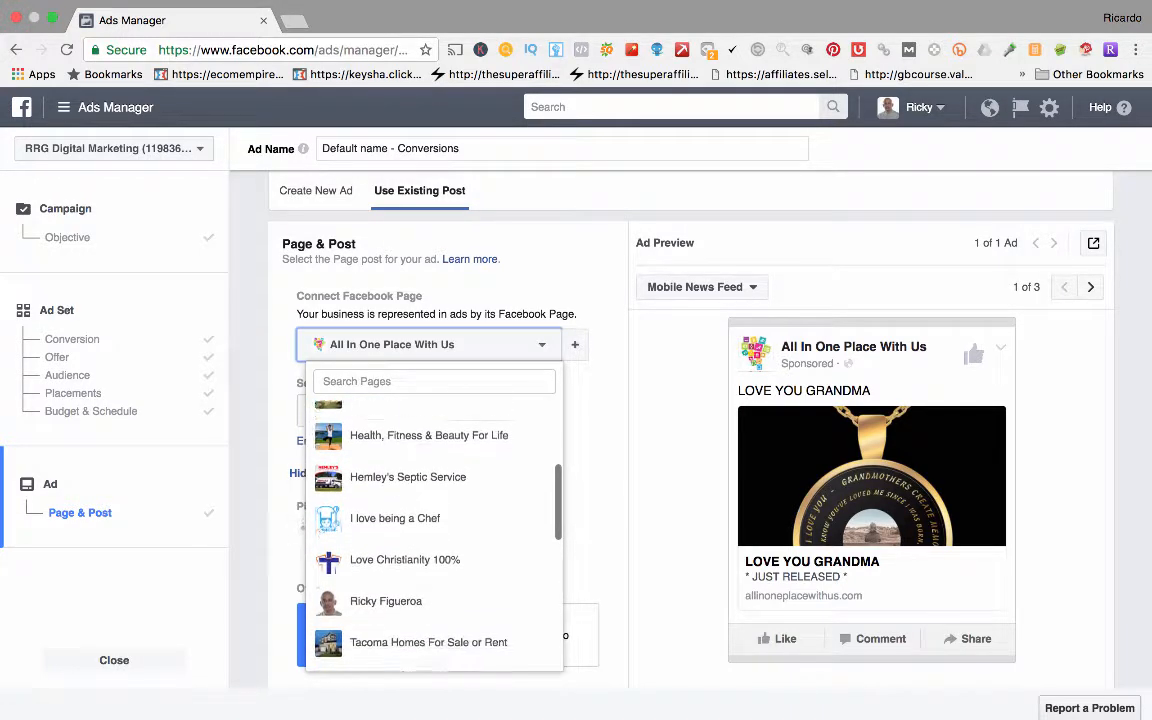
{"action": "scroll", "coordinate": [435, 466], "scroll_direction": "down", "scroll_amount": 3}
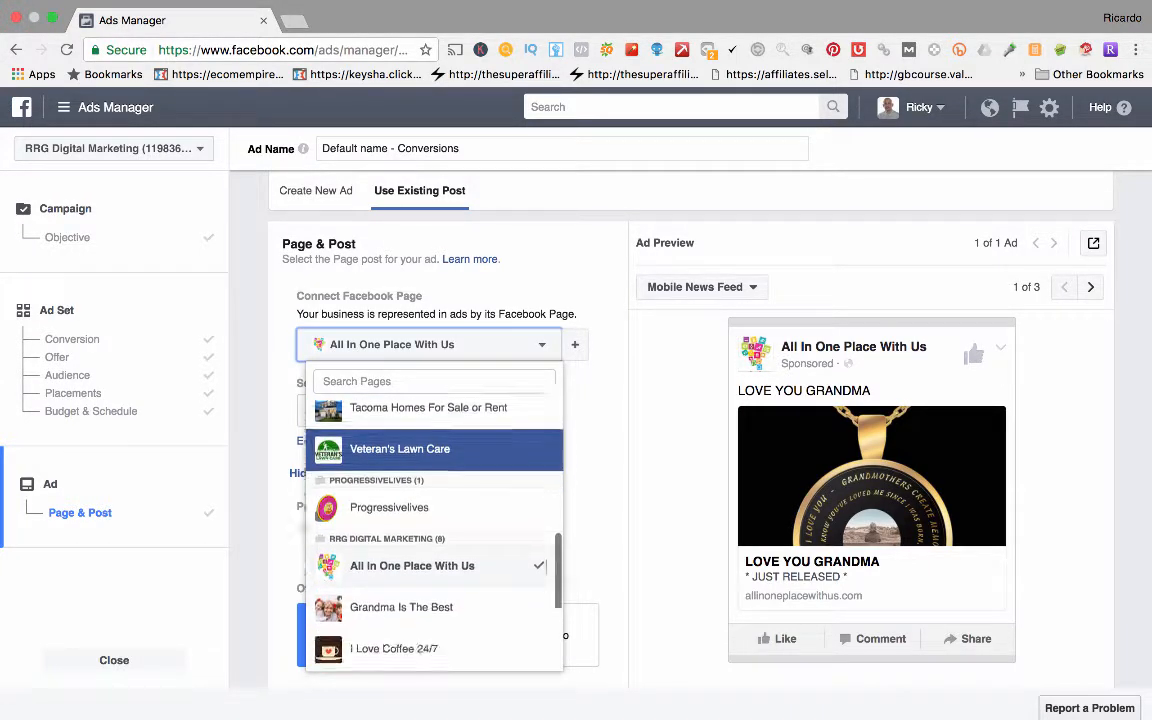
{"action": "scroll", "coordinate": [435, 471], "scroll_direction": "down", "scroll_amount": 1}
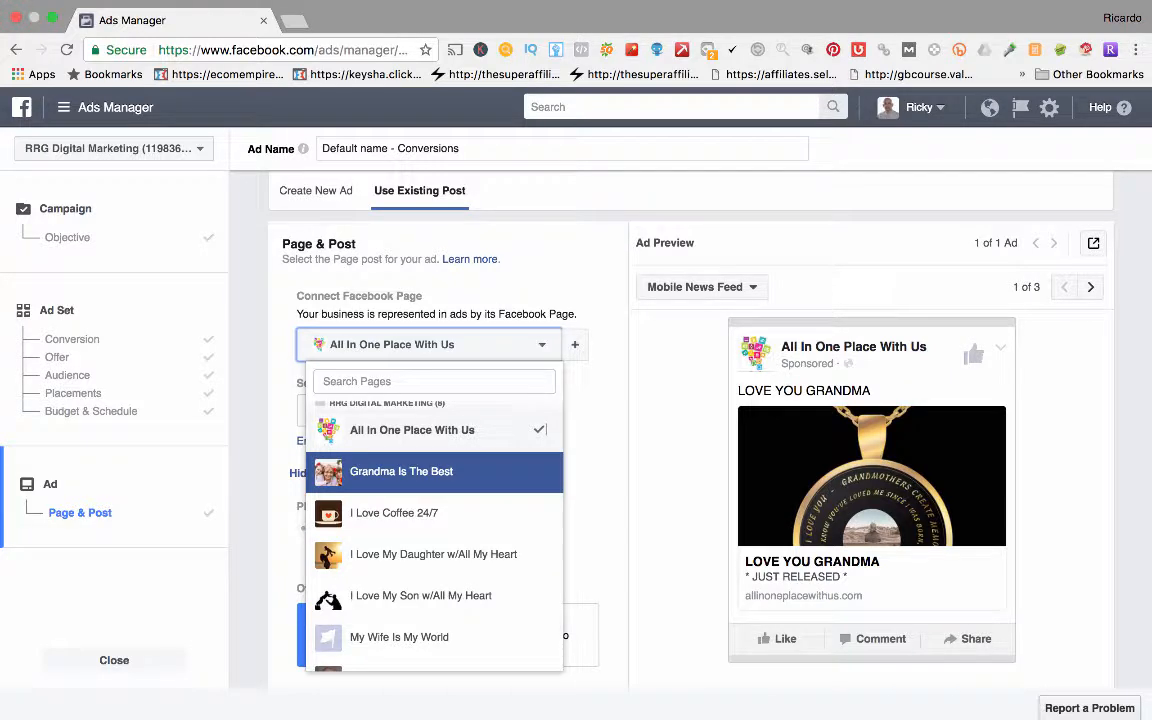
{"action": "scroll", "coordinate": [435, 471], "scroll_direction": "down", "scroll_amount": 1}
{"action": "left_click", "coordinate": [433, 481]}
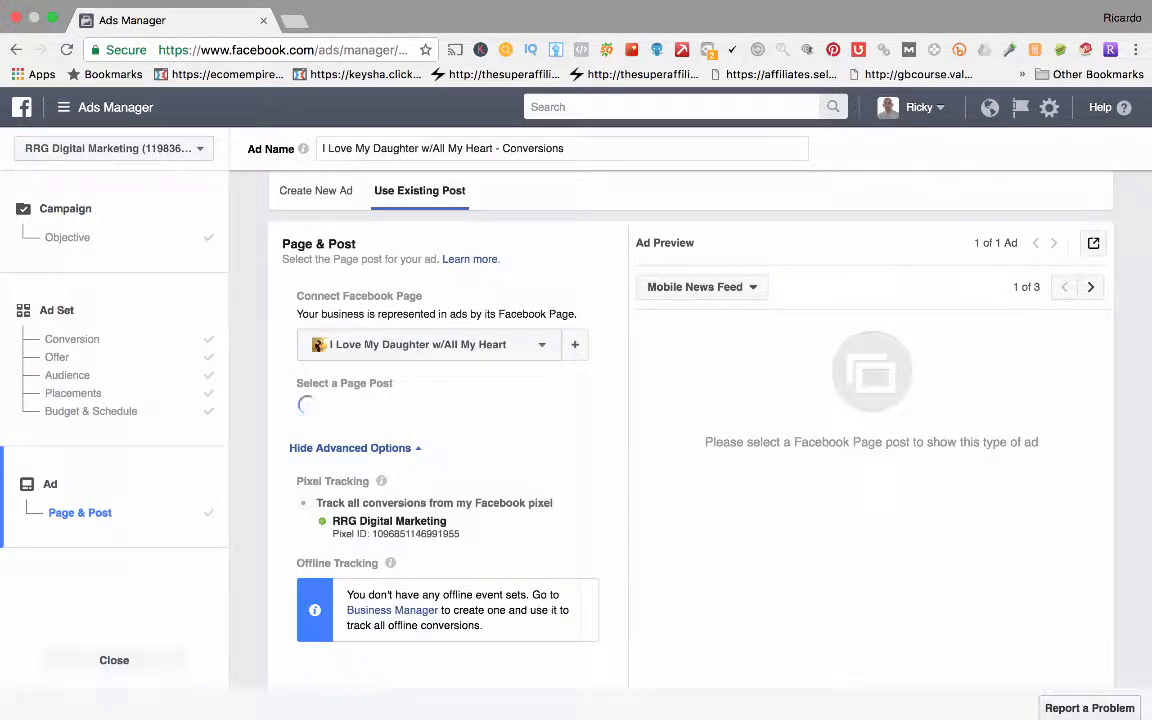
Examine the Mobile News Feed preview of the selected "Is This You?" T-shirt post, including its text, image and engagement
{"action": "scroll", "coordinate": [690, 430], "scroll_direction": "down", "scroll_amount": 2}
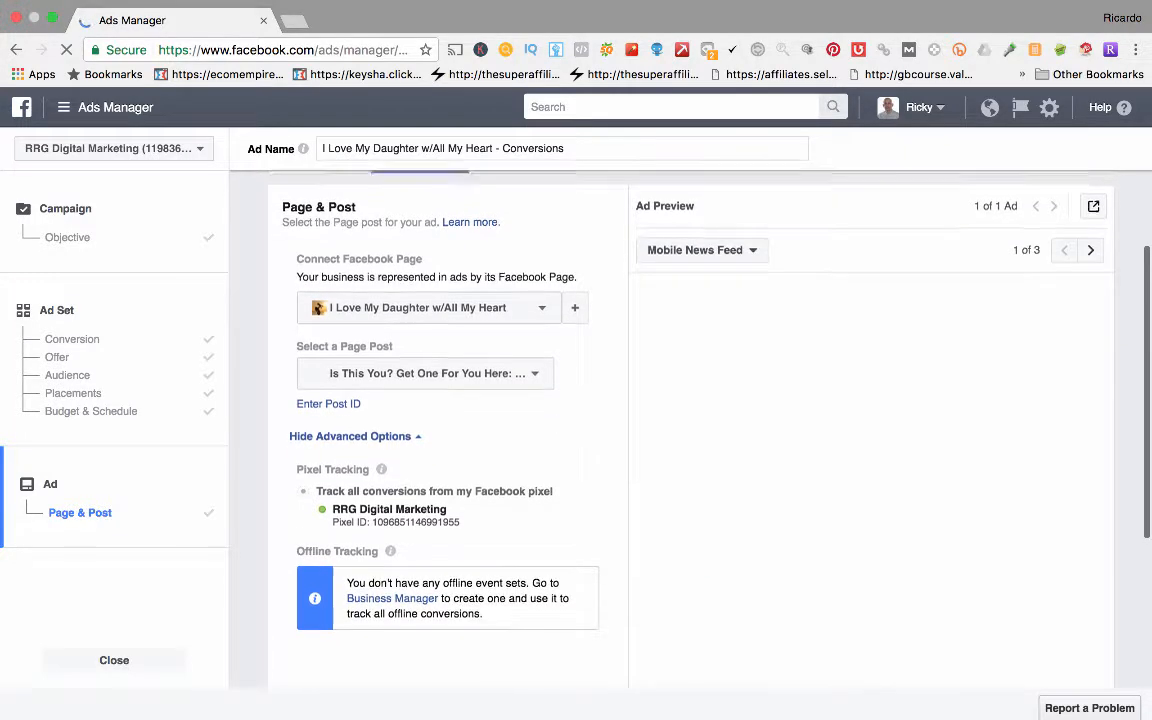
{"action": "scroll", "coordinate": [447, 400], "scroll_direction": "down", "scroll_amount": 1}
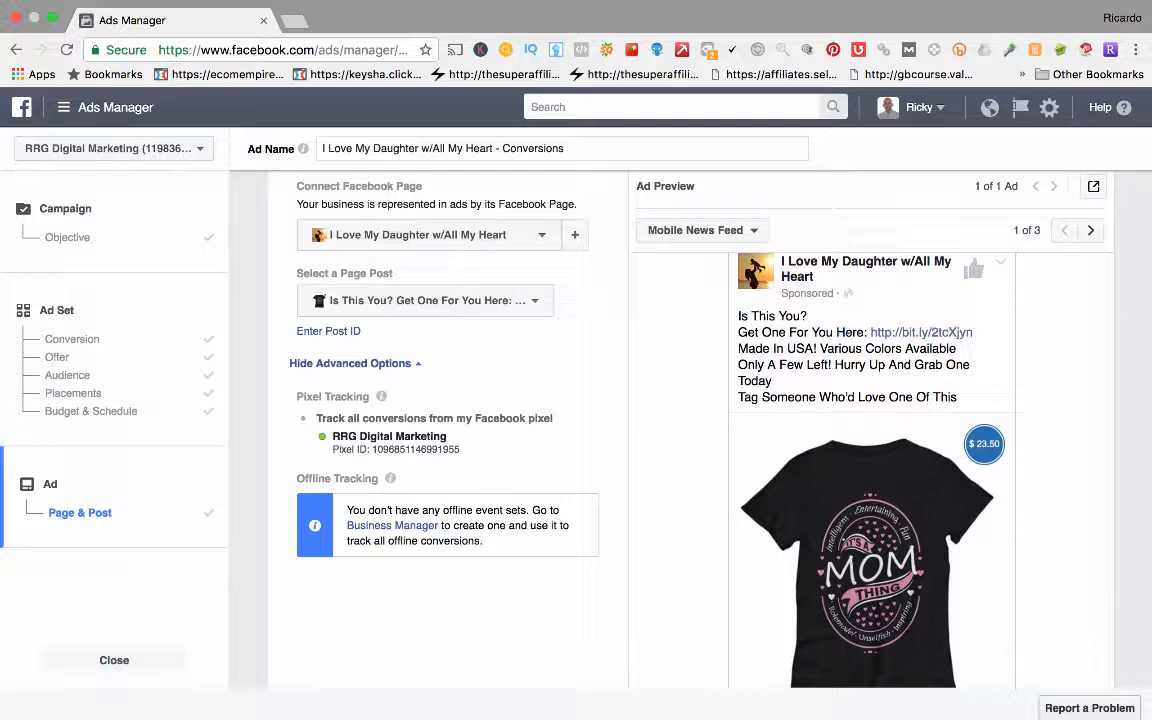
{"action": "scroll", "coordinate": [872, 470], "scroll_direction": "down", "scroll_amount": 1}
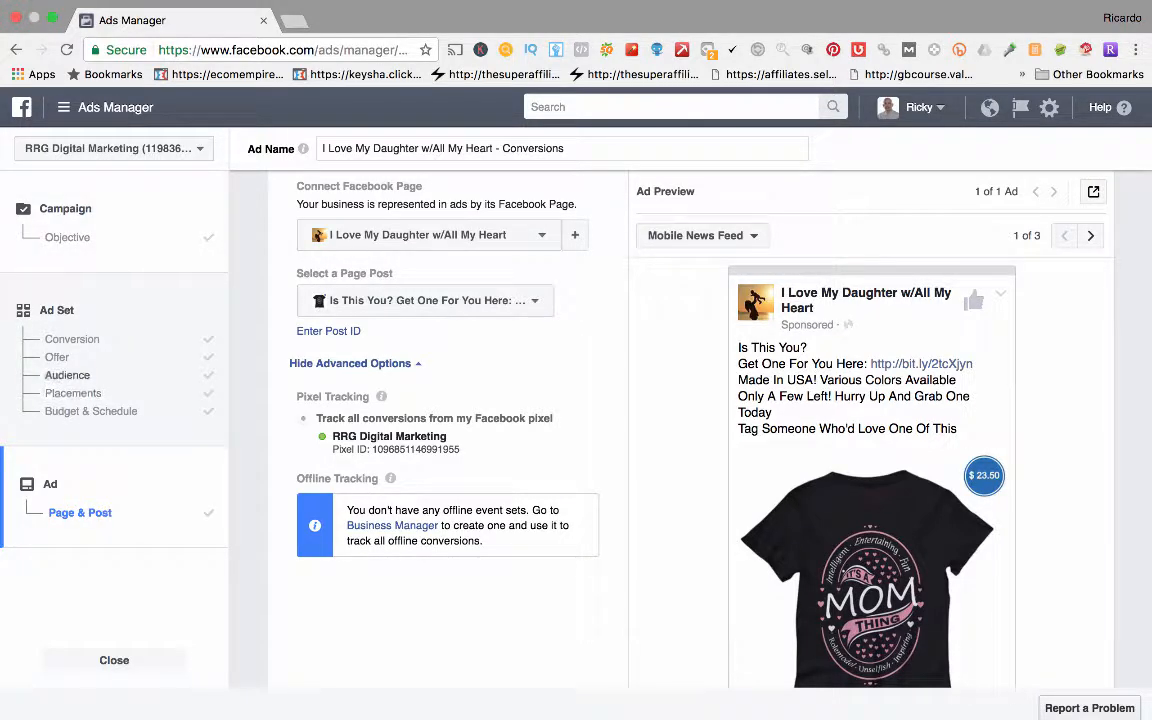
{"action": "scroll", "coordinate": [870, 470], "scroll_direction": "down", "scroll_amount": 2}
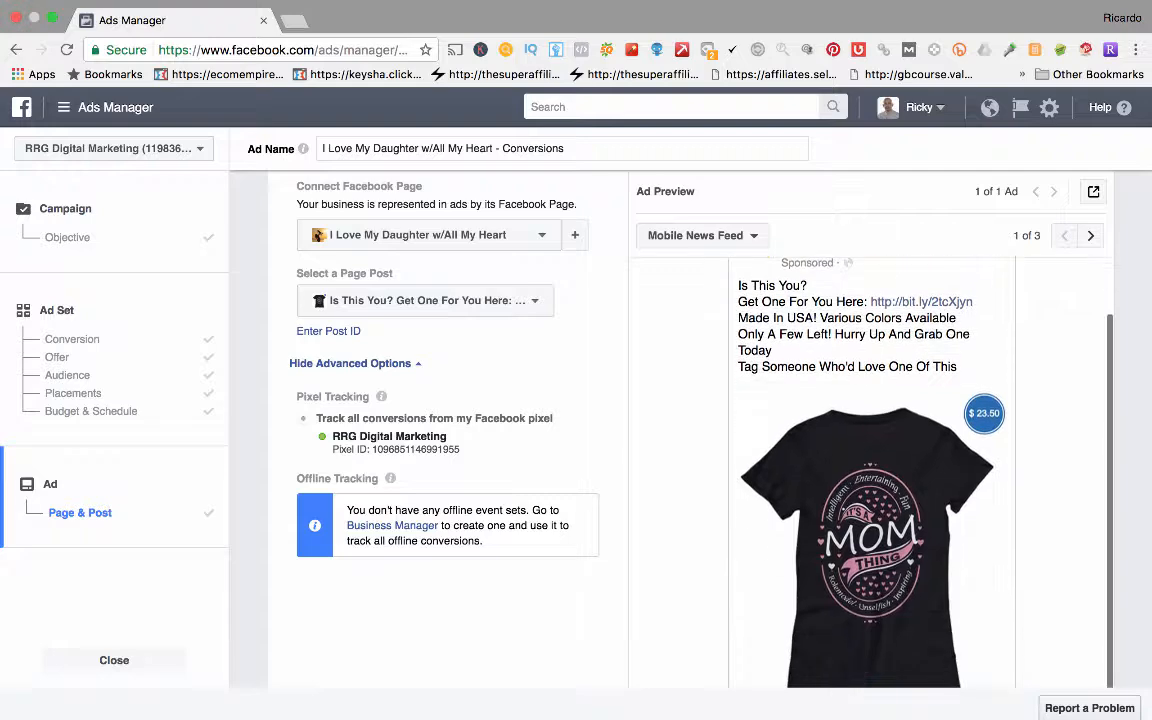
{"action": "scroll", "coordinate": [870, 470], "scroll_direction": "down", "scroll_amount": 3}
{"action": "scroll", "coordinate": [870, 470], "scroll_direction": "up", "scroll_amount": 2}
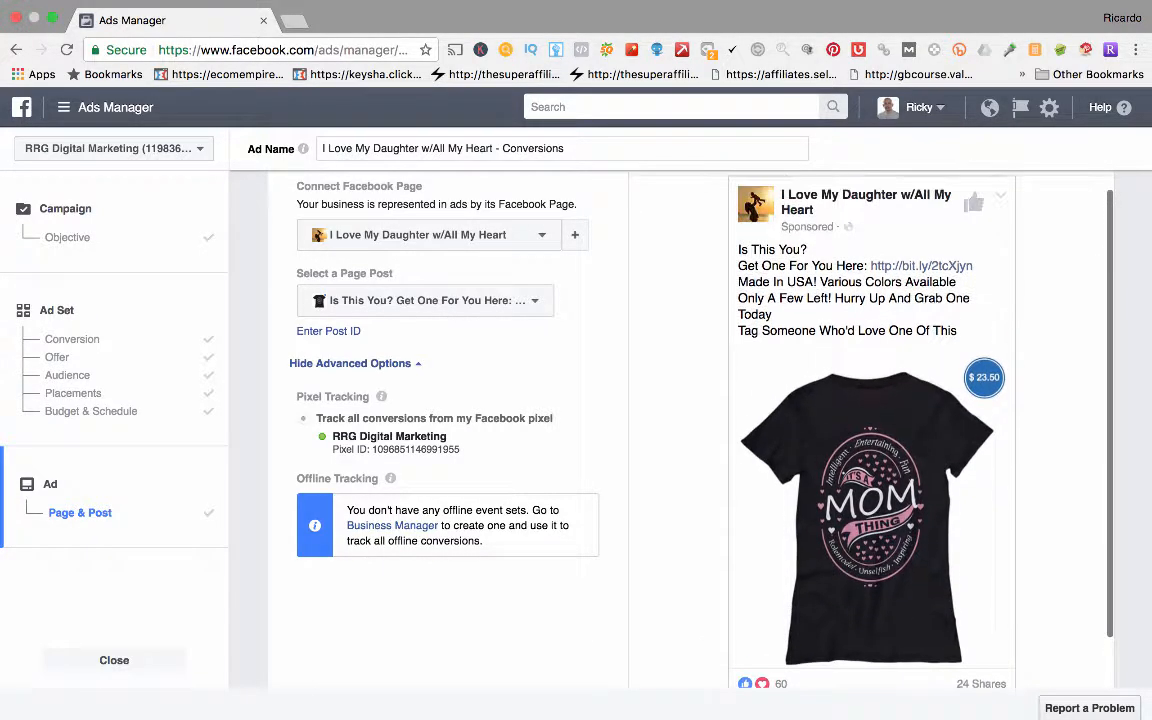
{"action": "scroll", "coordinate": [870, 470], "scroll_direction": "up", "scroll_amount": 3}
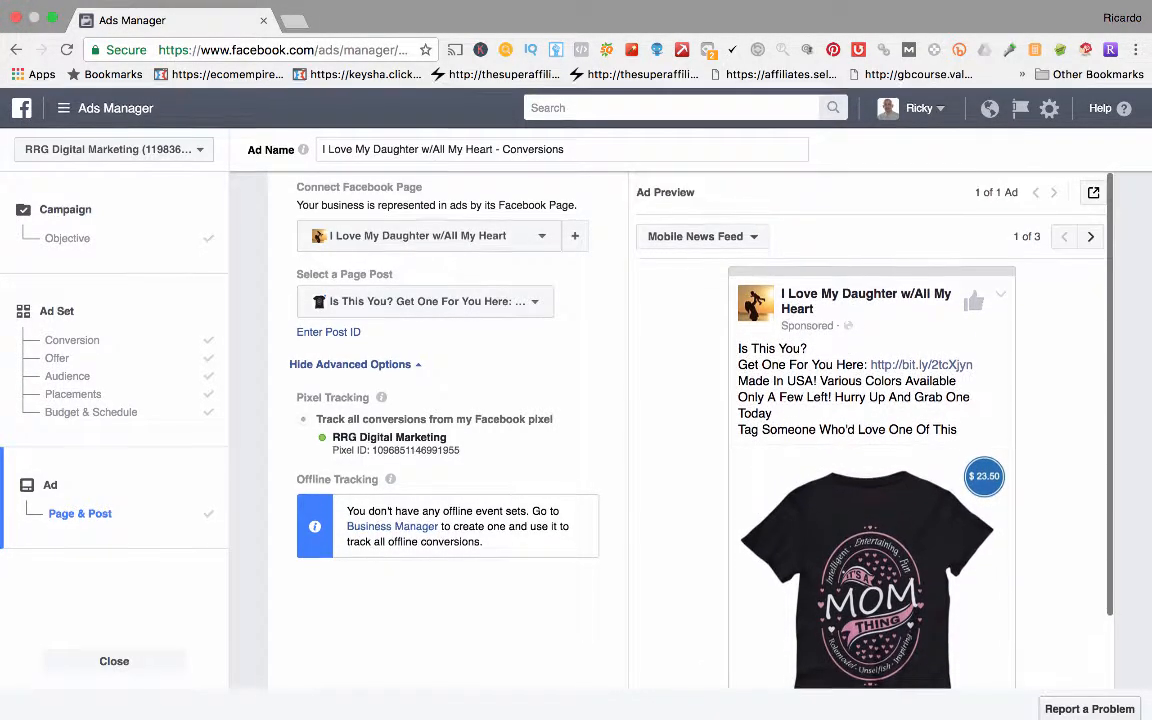
{"action": "scroll", "coordinate": [870, 470], "scroll_direction": "up", "scroll_amount": 3}
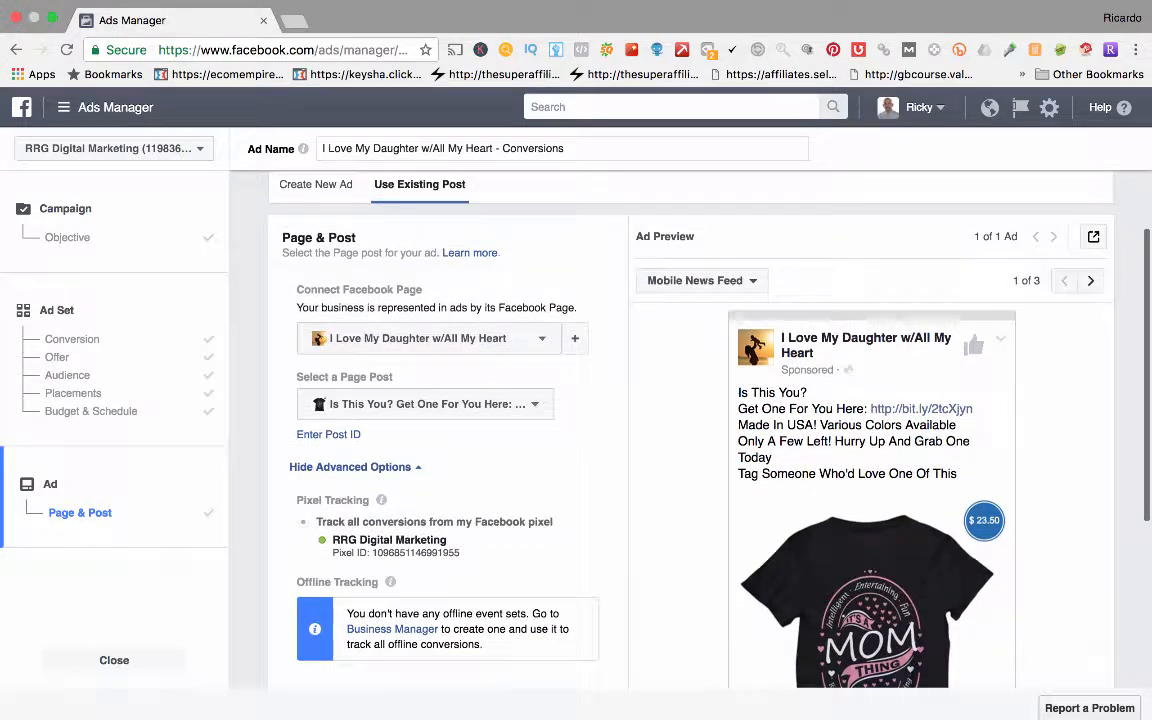
{"action": "scroll", "coordinate": [870, 470], "scroll_direction": "down", "scroll_amount": 1}
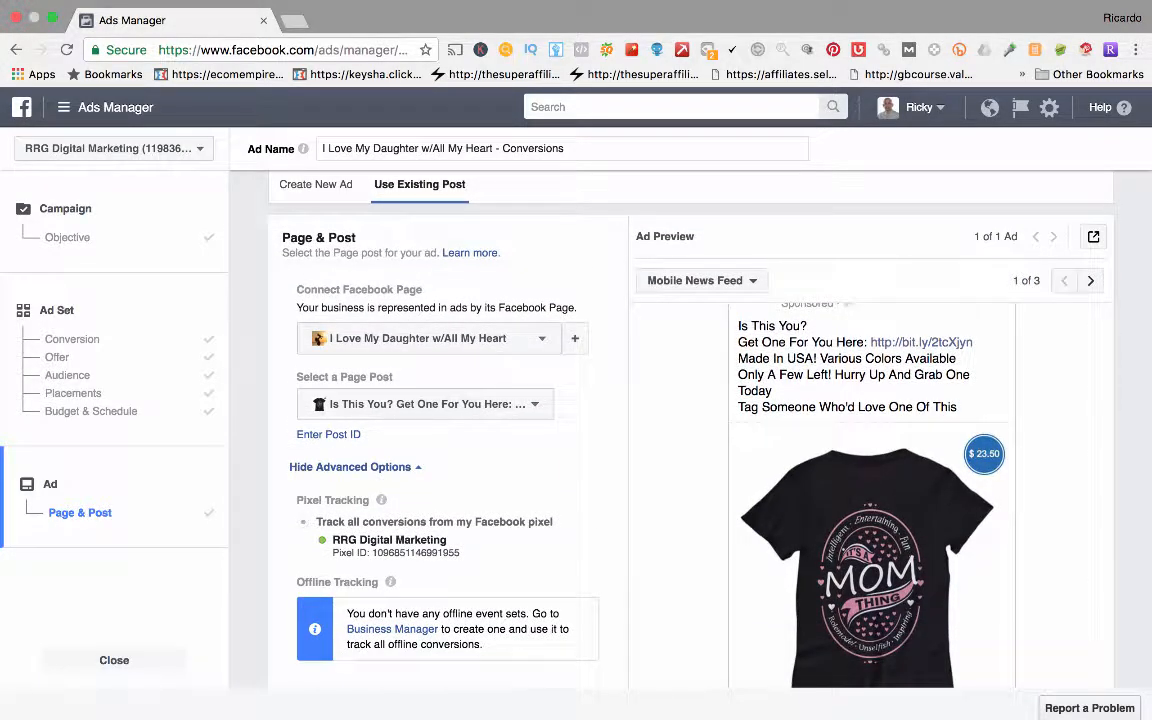
Choose the July 15th "Do You Have A Daughter Who Would Love This From You?" necklace post for the ad and check its preview
{"action": "scroll", "coordinate": [620, 430], "scroll_direction": "up", "scroll_amount": 2}
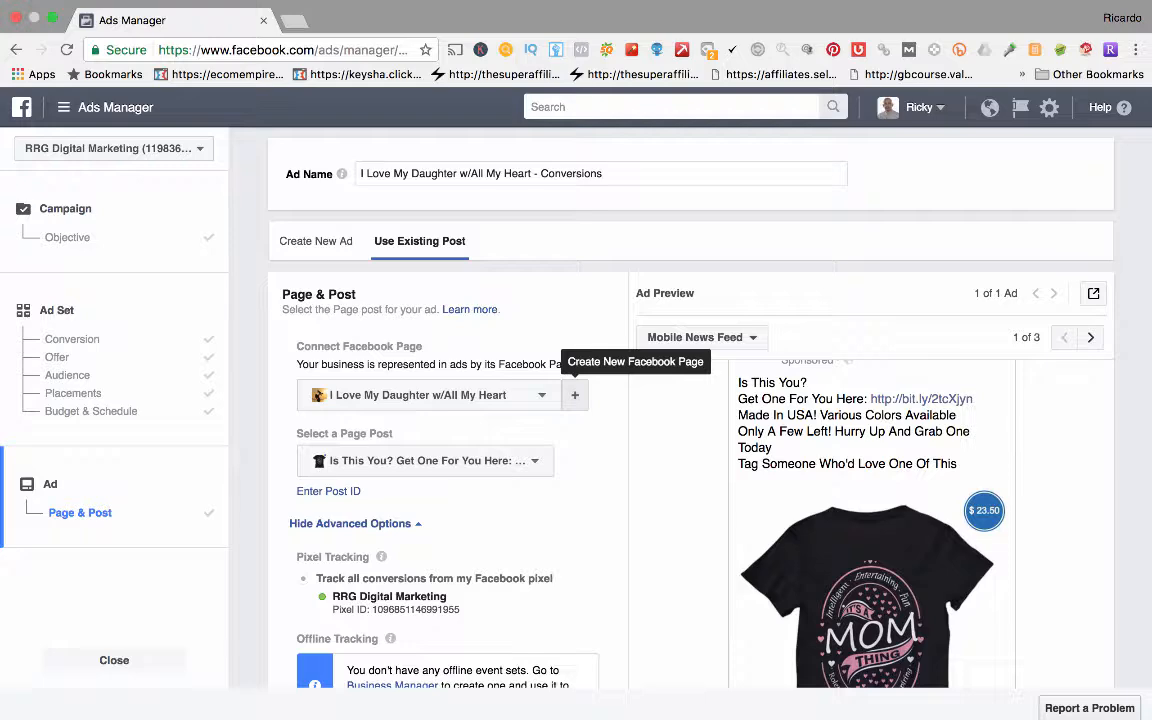
{"action": "left_click", "coordinate": [425, 460]}
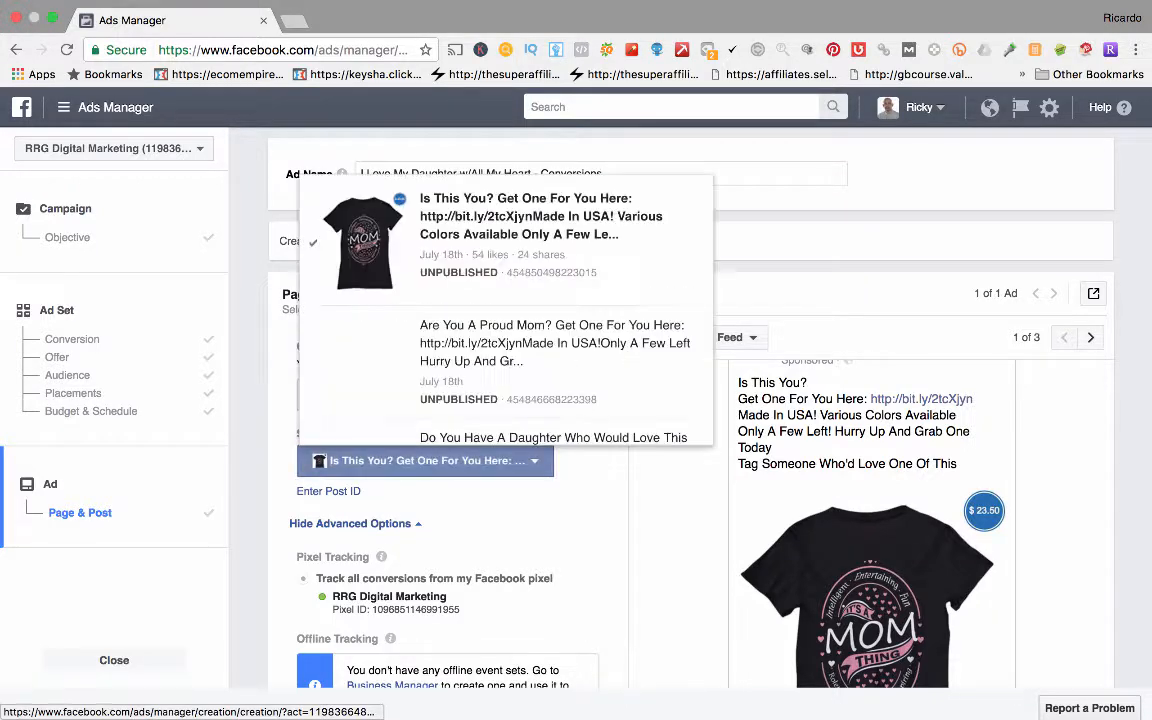
{"action": "scroll", "coordinate": [505, 350], "scroll_direction": "down", "scroll_amount": 3}
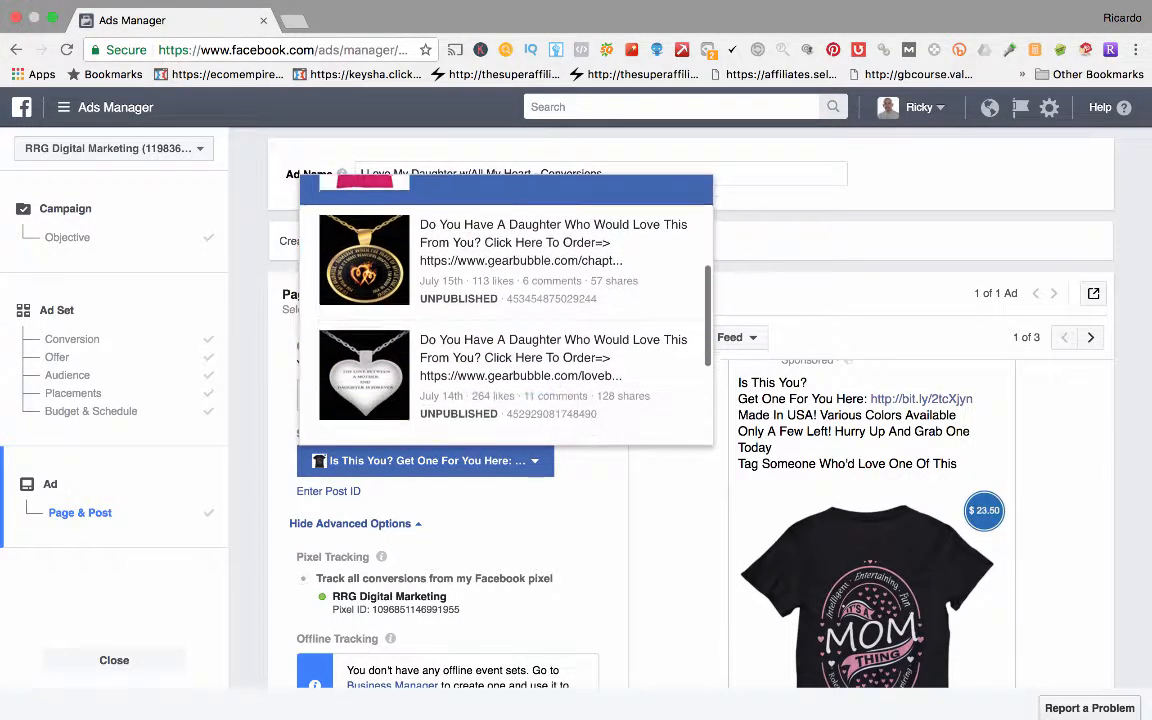
{"action": "scroll", "coordinate": [505, 350], "scroll_direction": "down", "scroll_amount": 5}
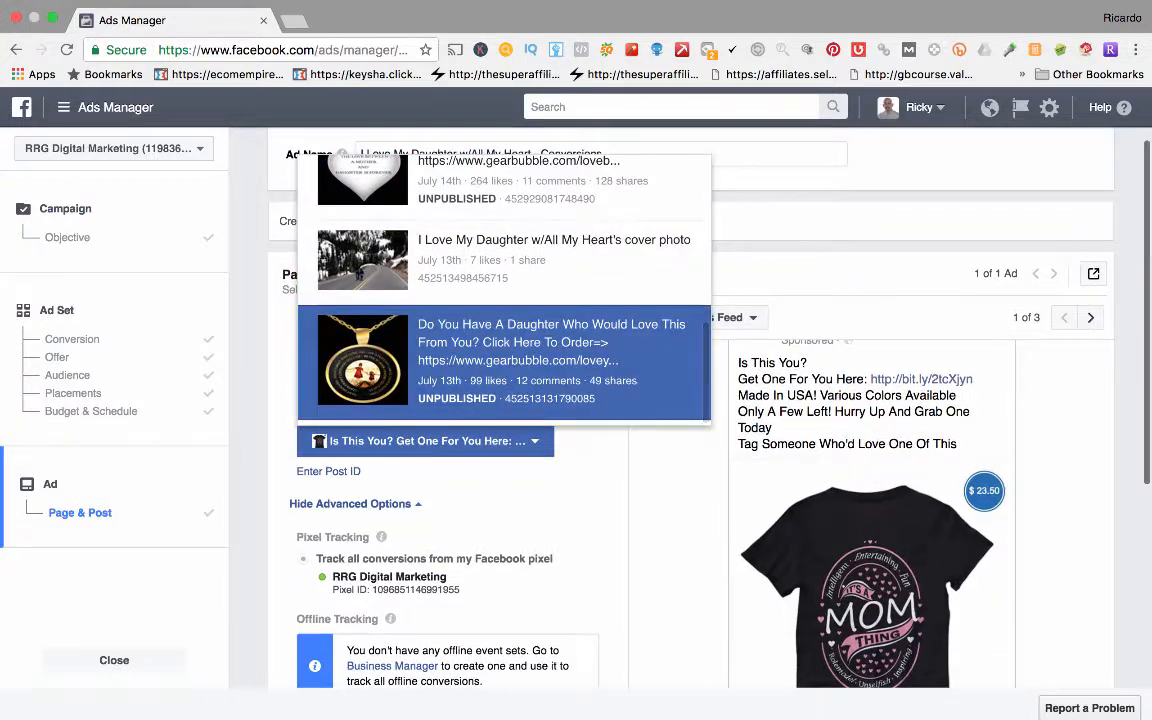
{"action": "scroll", "coordinate": [505, 420], "scroll_direction": "up", "scroll_amount": 2}
{"action": "scroll", "coordinate": [505, 420], "scroll_direction": "up", "scroll_amount": 2}
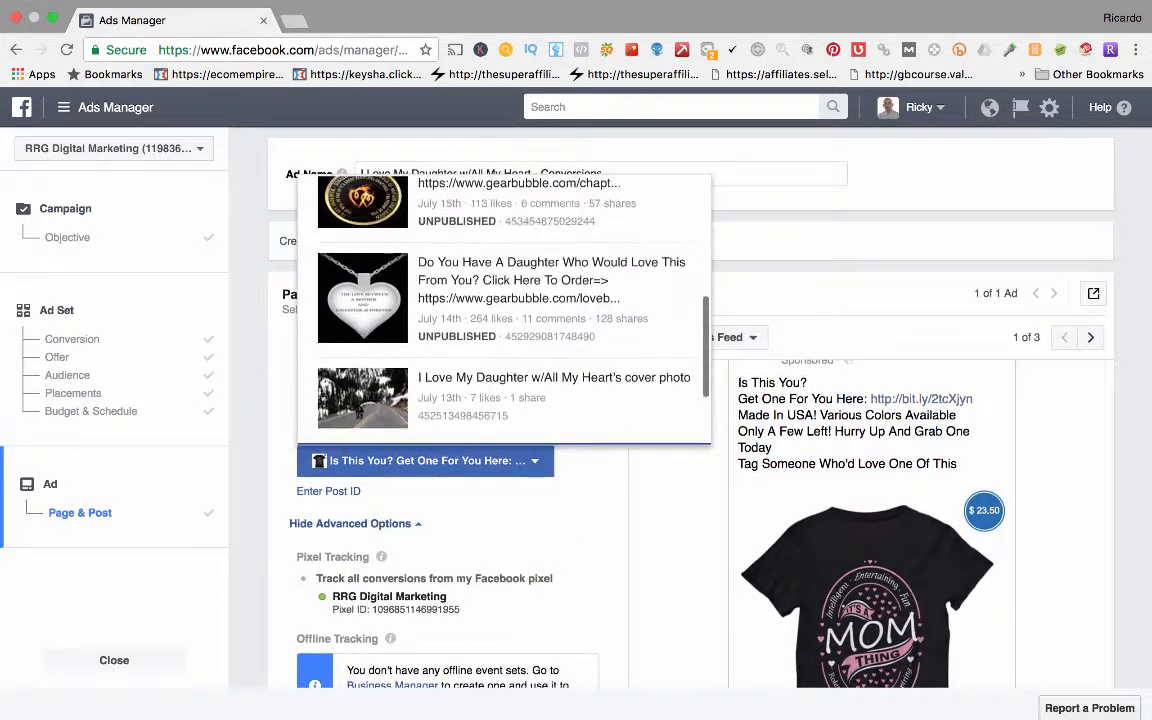
{"action": "scroll", "coordinate": [505, 420], "scroll_direction": "up", "scroll_amount": 2}
{"action": "left_click", "coordinate": [505, 320]}
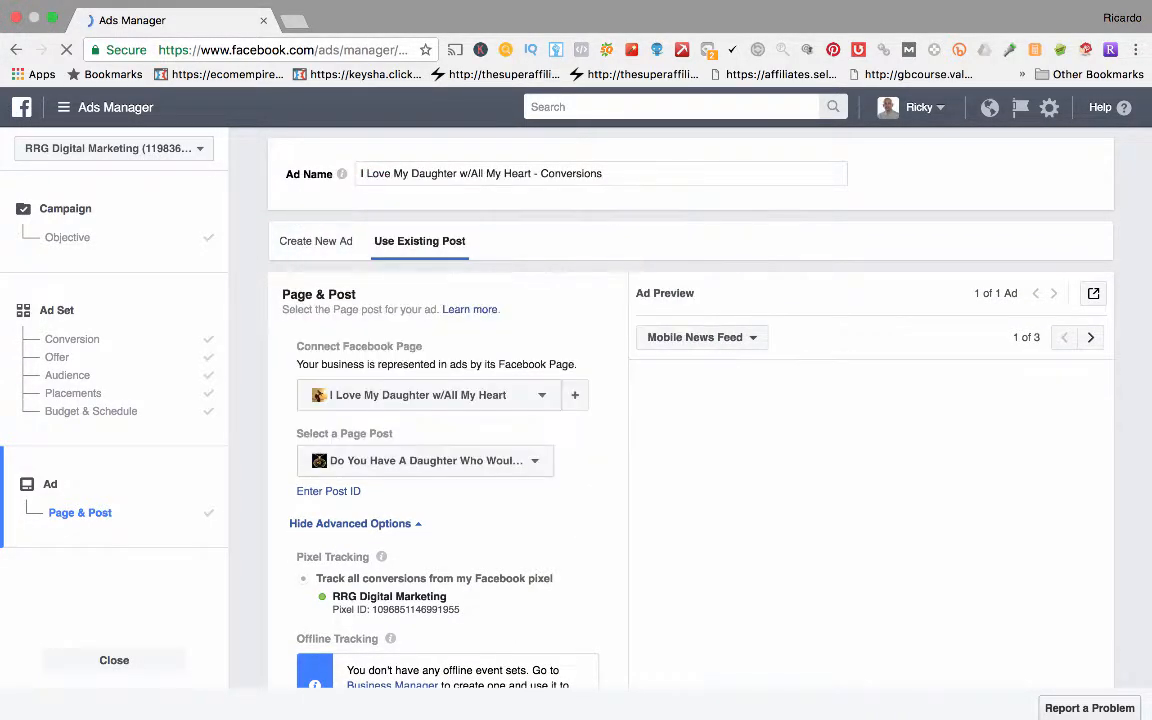
{"action": "scroll", "coordinate": [870, 510], "scroll_direction": "down", "scroll_amount": 3}
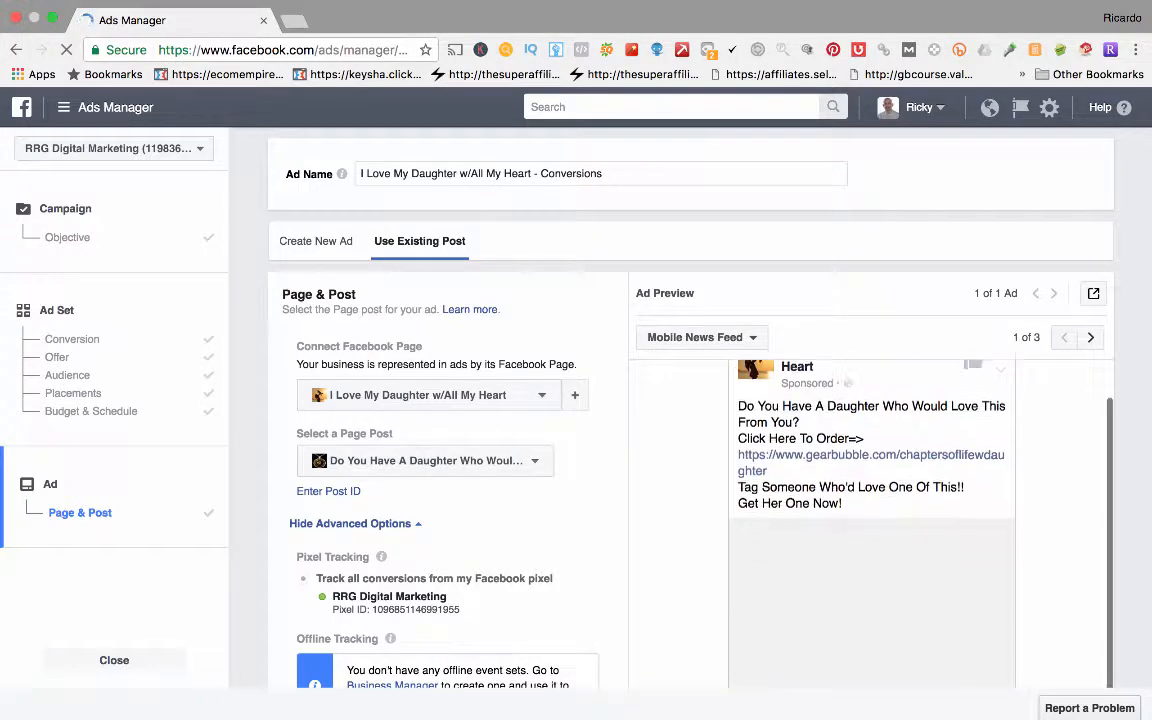
{"action": "scroll", "coordinate": [870, 510], "scroll_direction": "up", "scroll_amount": 1}
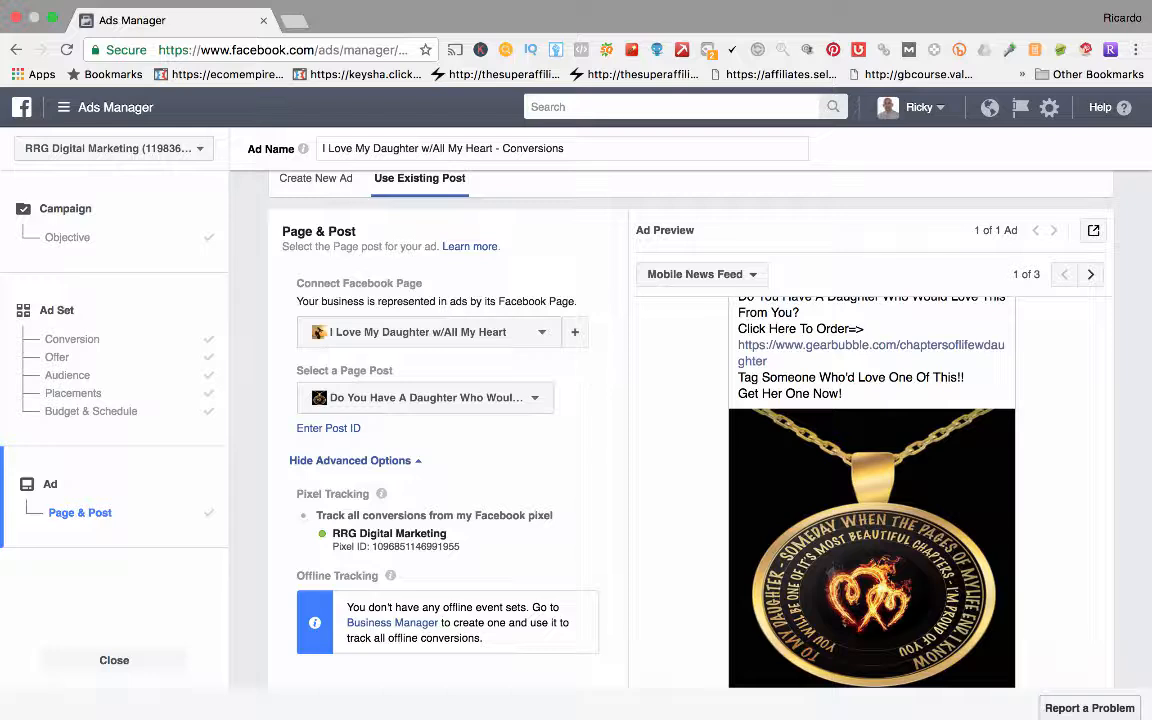
Review the necklace post's Mobile News Feed preview alongside the ad's page, post, pixel and offline tracking settings
{"action": "scroll", "coordinate": [870, 490], "scroll_direction": "up", "scroll_amount": 1}
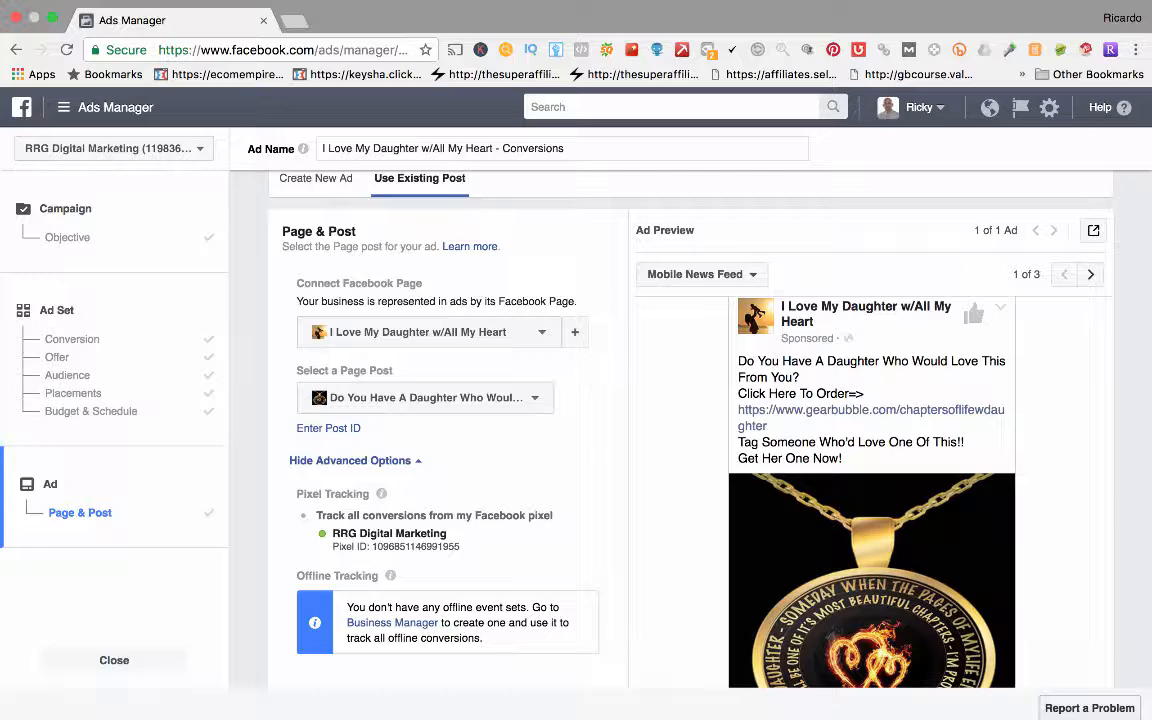
{"action": "scroll", "coordinate": [690, 420], "scroll_direction": "down", "scroll_amount": 5}
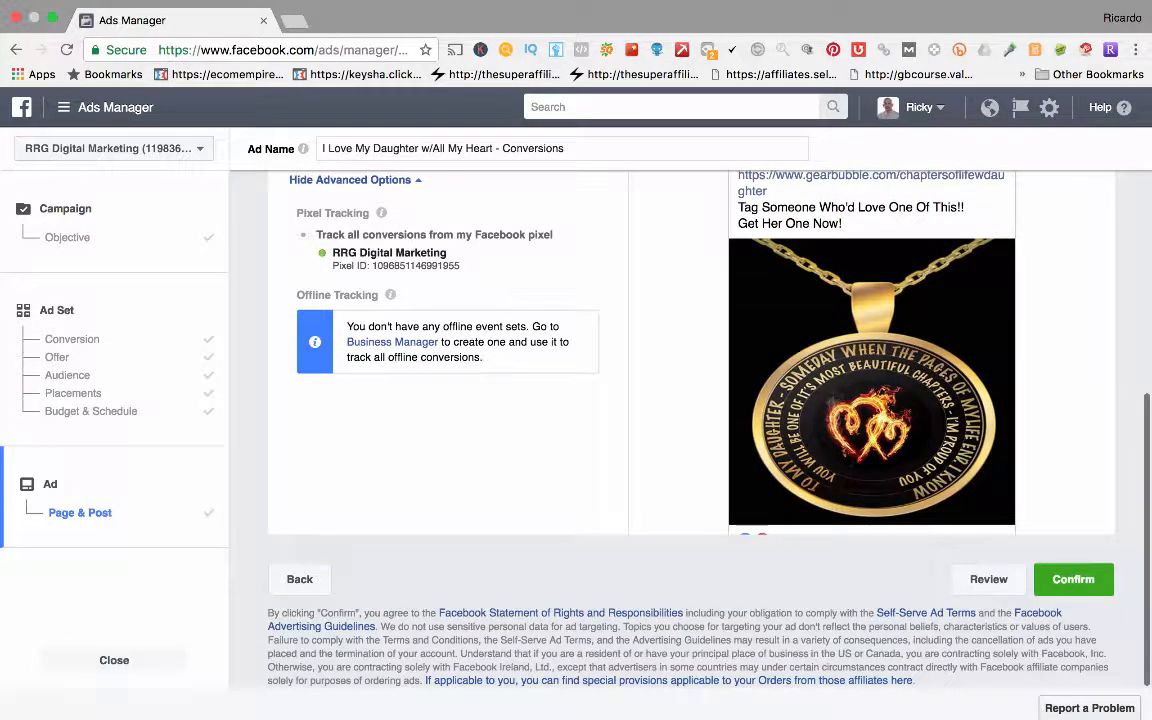
{"action": "scroll", "coordinate": [690, 420], "scroll_direction": "up", "scroll_amount": 7}
{"action": "scroll", "coordinate": [690, 420], "scroll_direction": "down", "scroll_amount": 3}
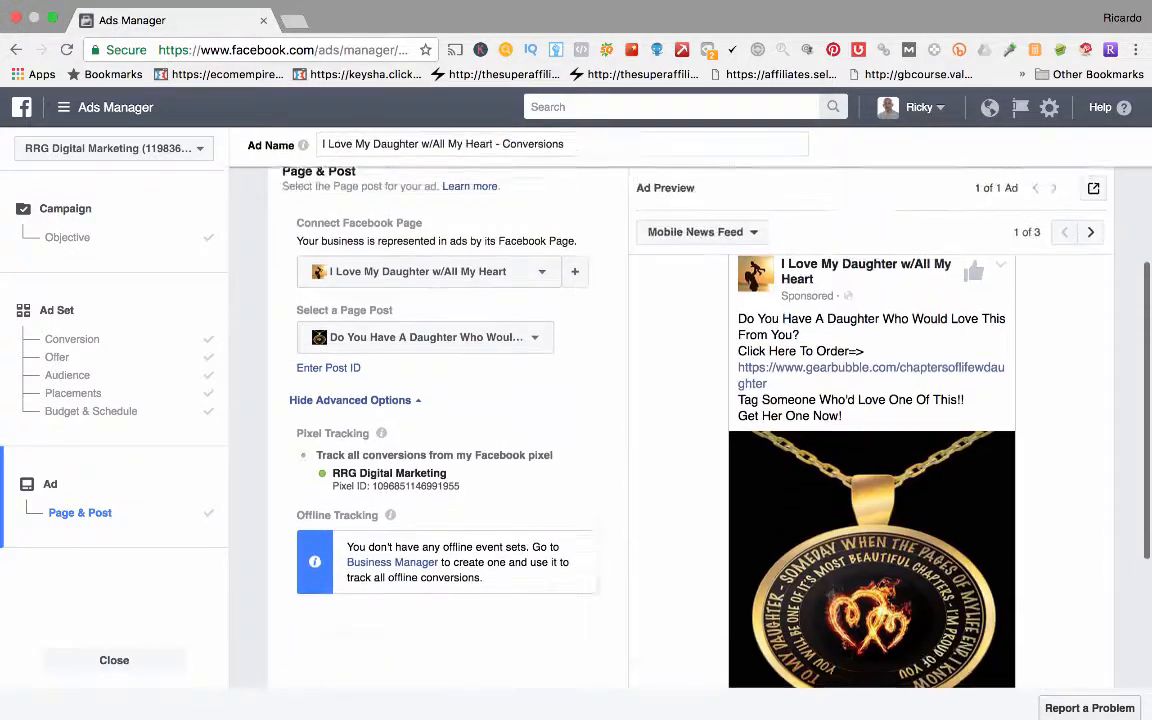
{"action": "scroll", "coordinate": [690, 420], "scroll_direction": "up", "scroll_amount": 2}
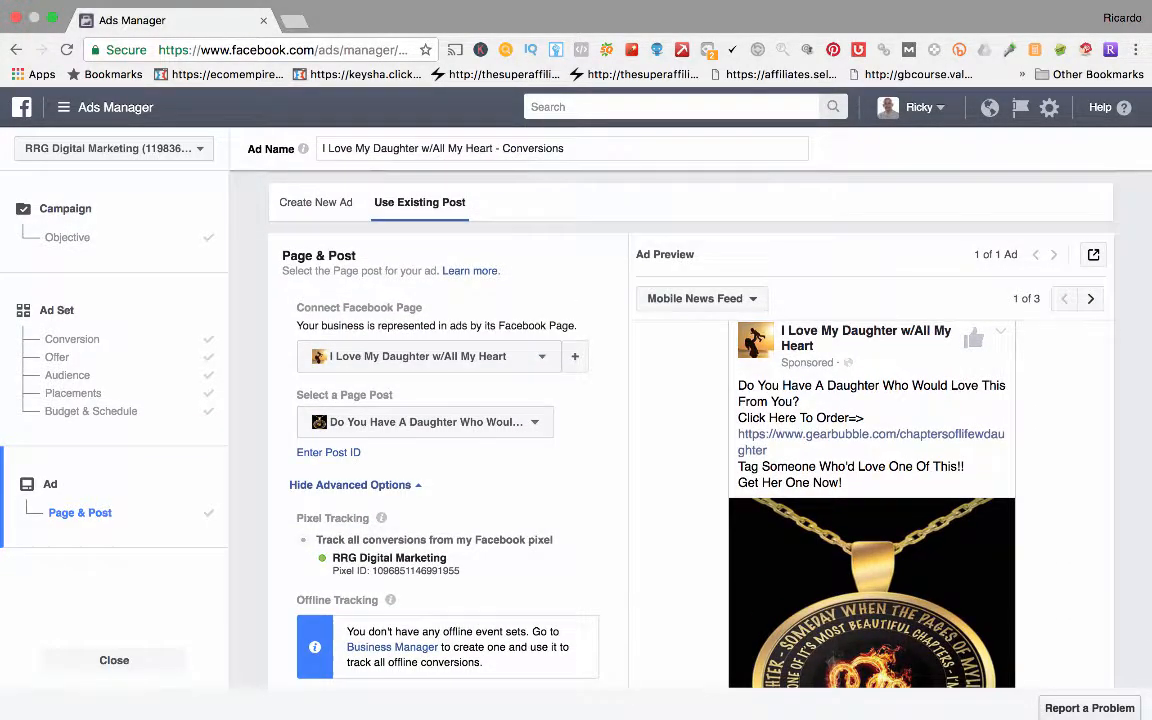
{"action": "scroll", "coordinate": [690, 420], "scroll_direction": "down", "scroll_amount": 3}
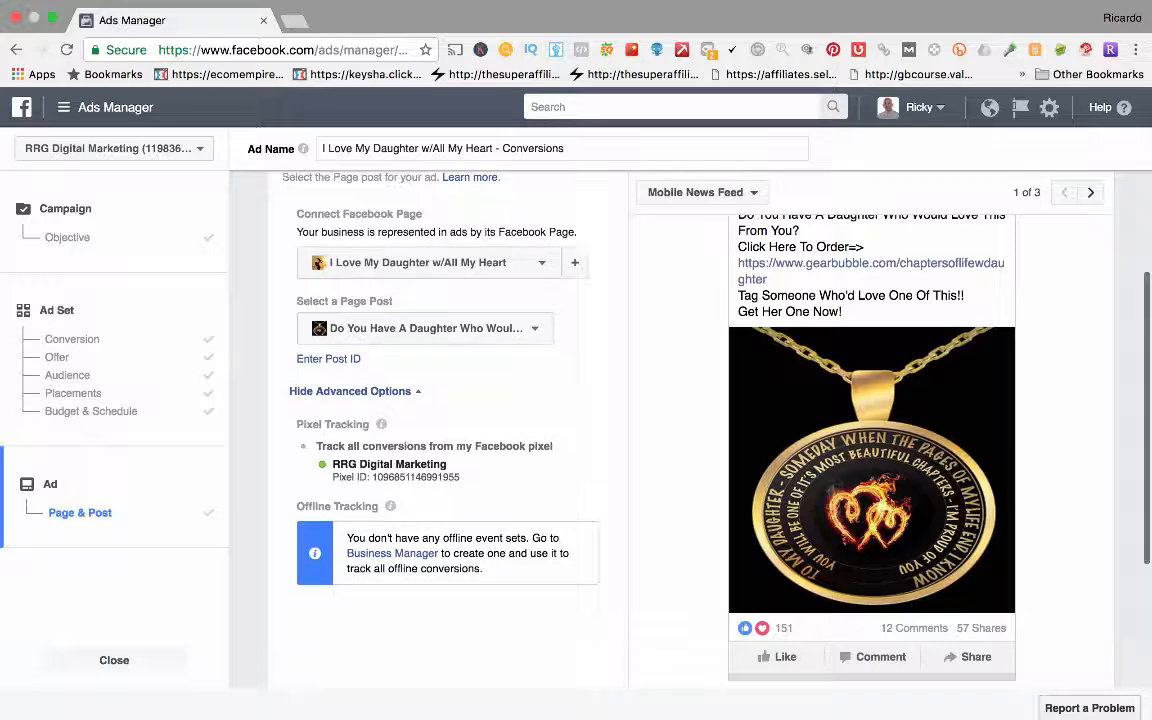
{"action": "scroll", "coordinate": [690, 420], "scroll_direction": "down", "scroll_amount": 3}
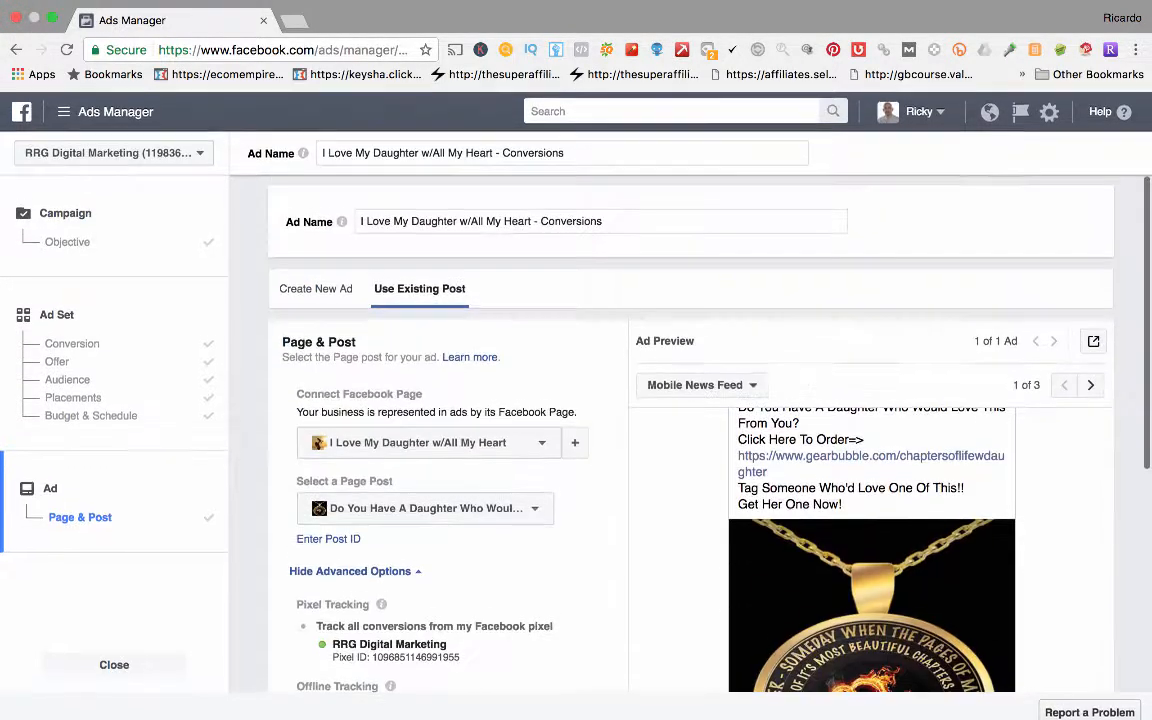
{"action": "scroll", "coordinate": [690, 420], "scroll_direction": "up", "scroll_amount": 5}
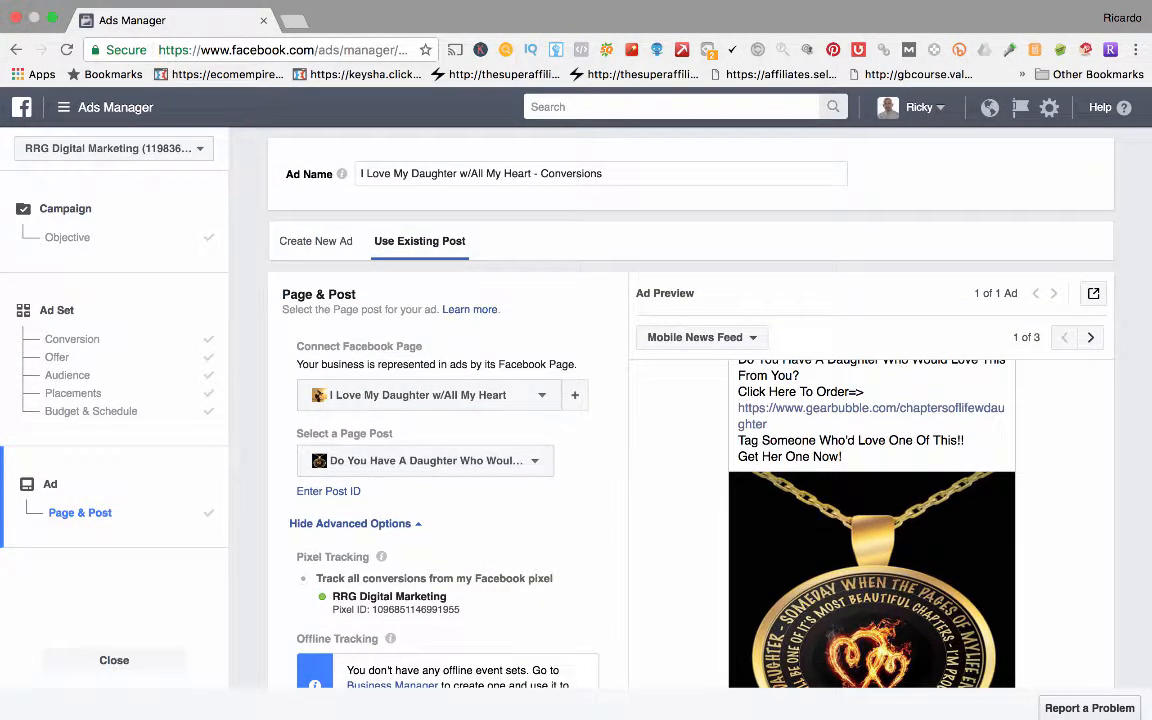
{"action": "scroll", "coordinate": [871, 523], "scroll_direction": "up", "scroll_amount": 1}
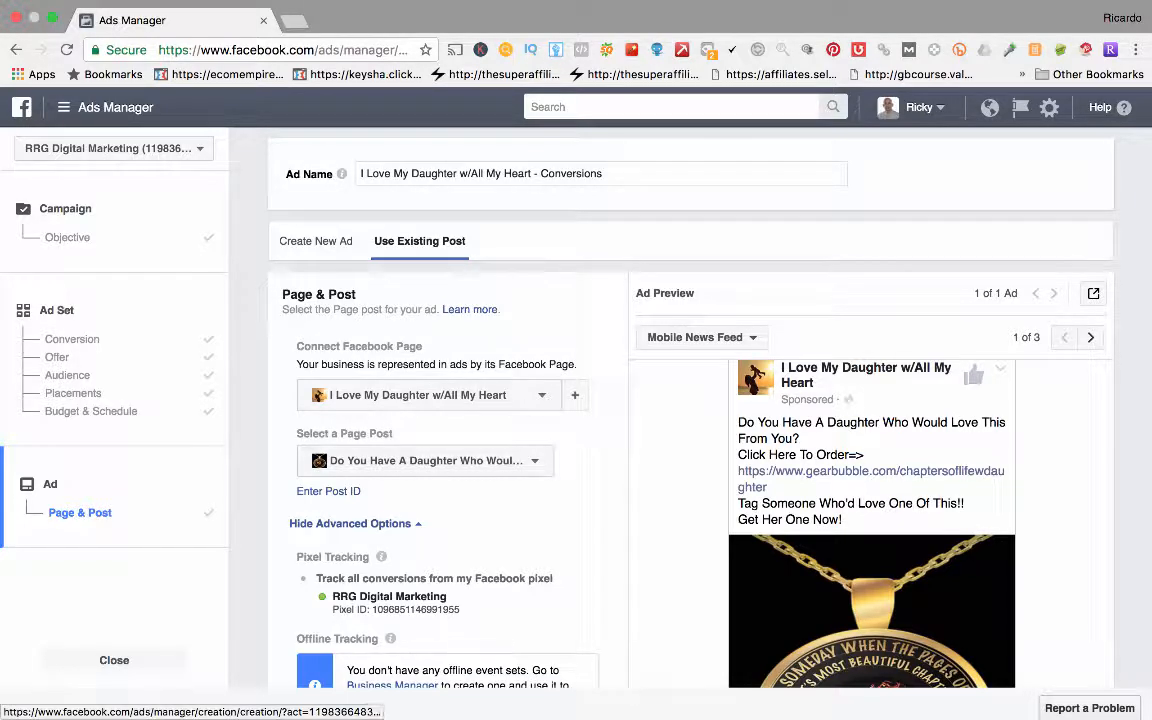
{"action": "scroll", "coordinate": [871, 523], "scroll_direction": "up", "scroll_amount": 1}
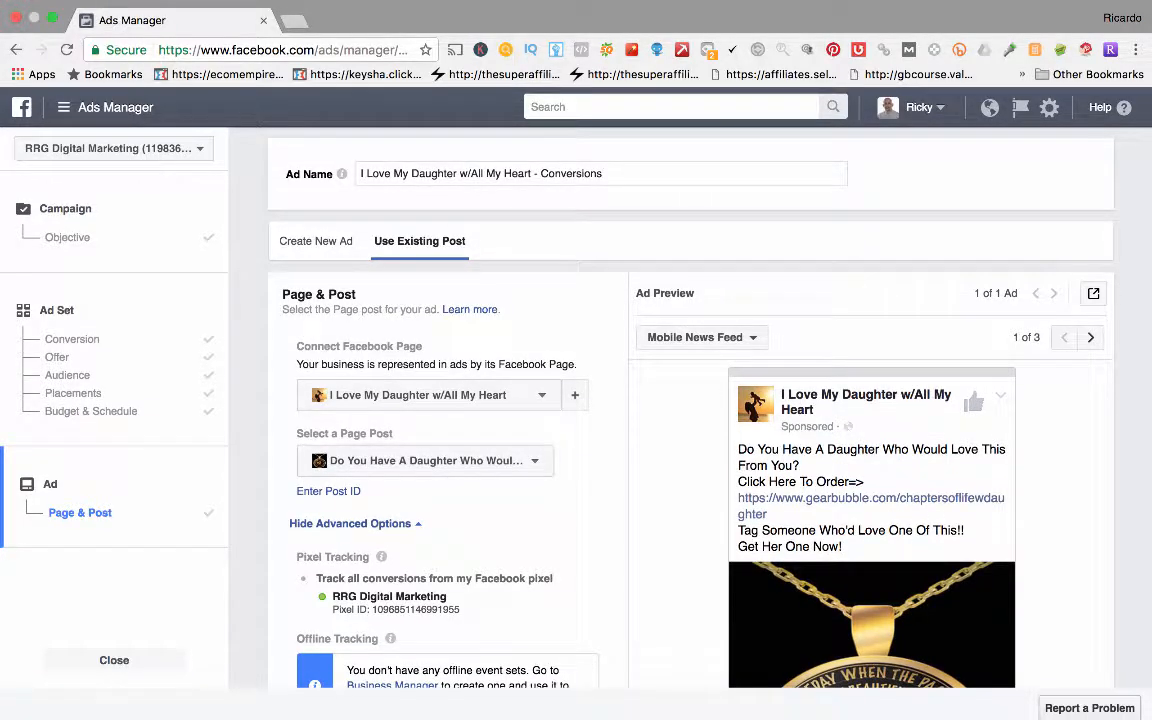
{"action": "scroll", "coordinate": [871, 523], "scroll_direction": "down", "scroll_amount": 1}
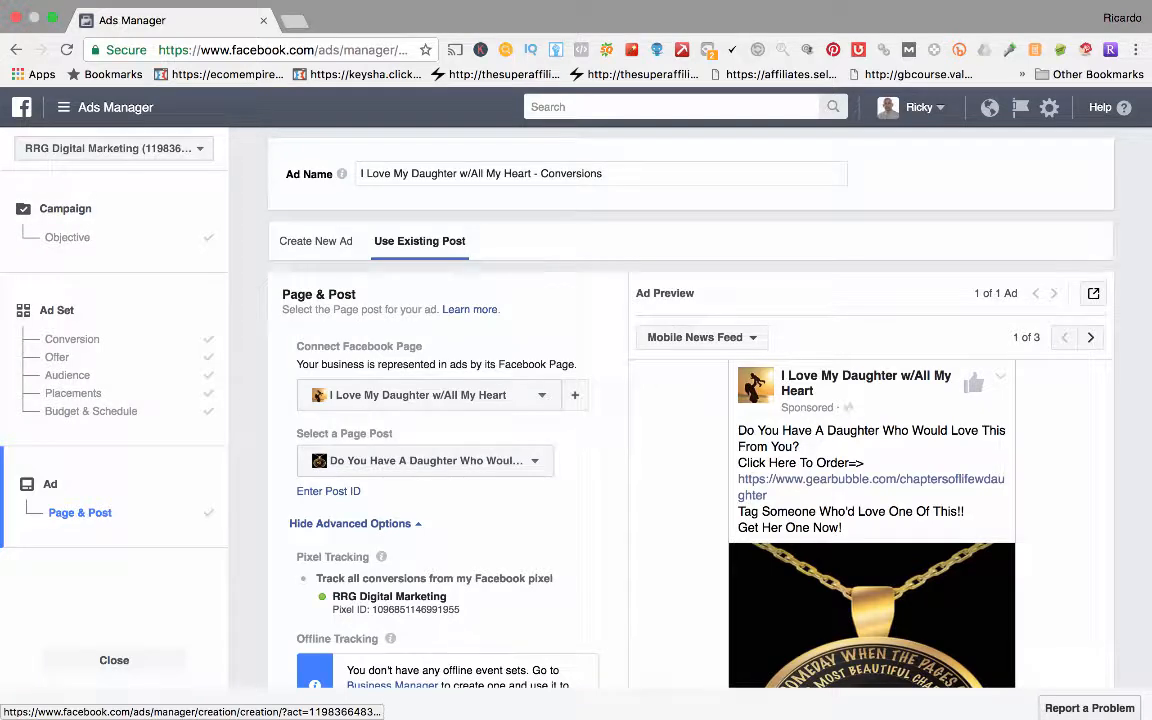
Leave the unfinished ad for the Page Posts tool and enter "mo" in the Ads Posts search
{"action": "left_click", "coordinate": [105, 107]}
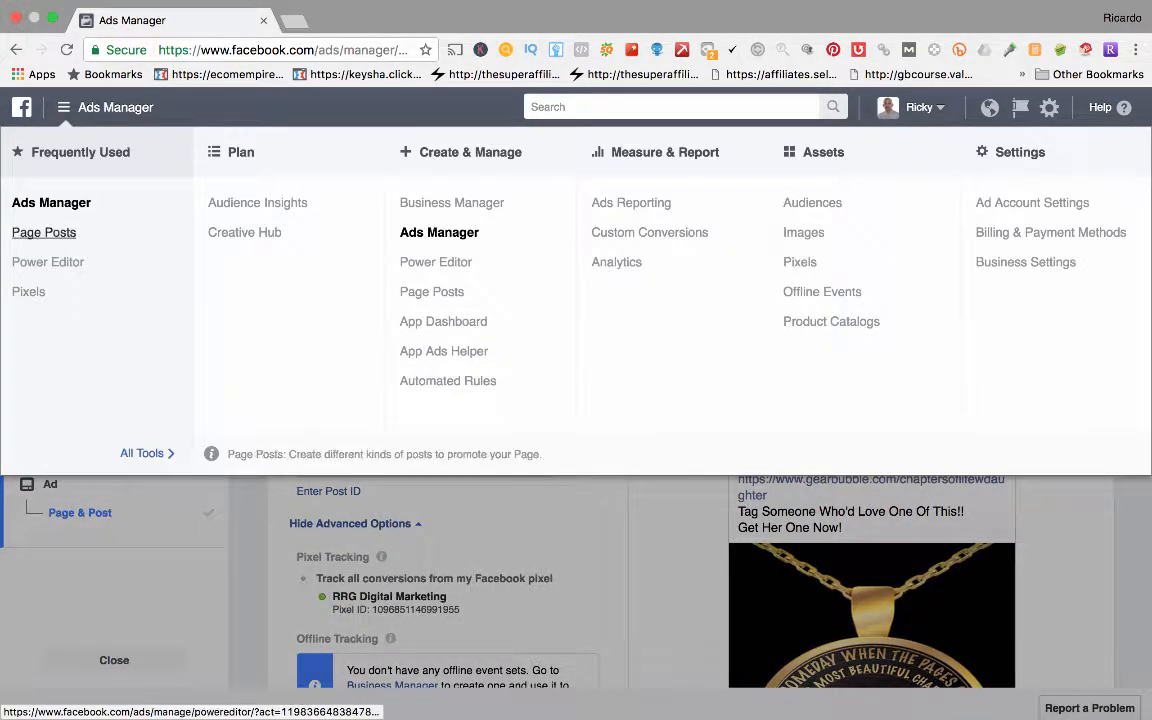
{"action": "left_click", "coordinate": [44, 232]}
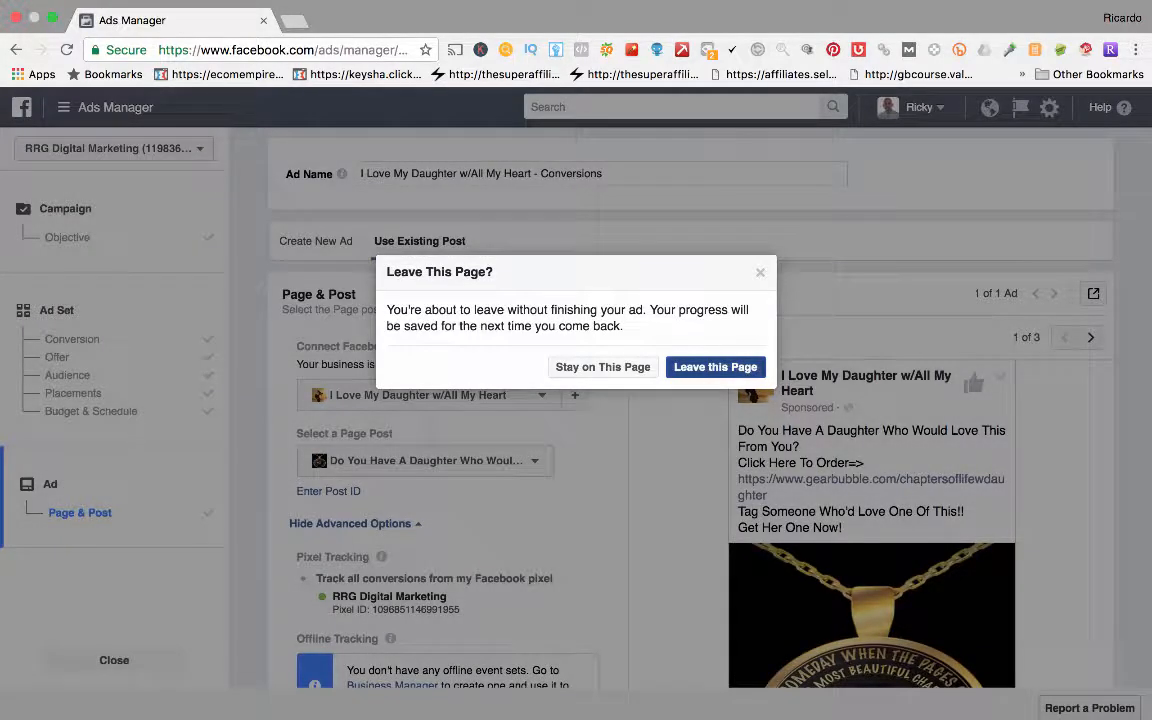
{"action": "left_click", "coordinate": [715, 367]}
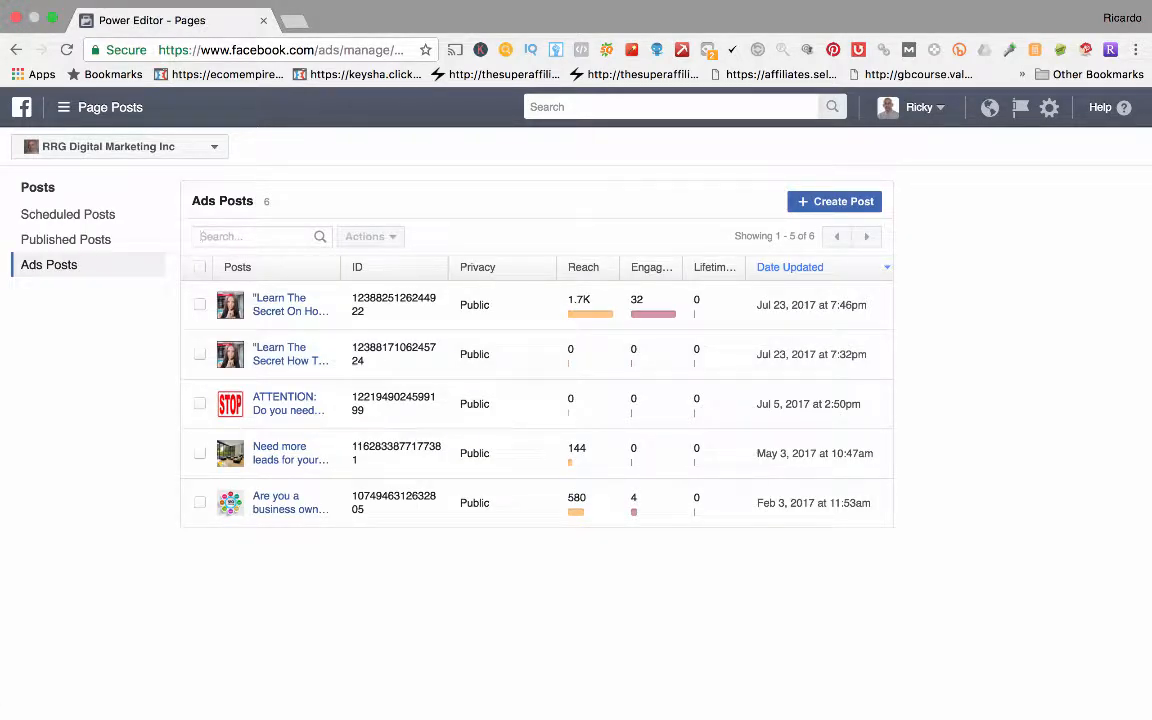
{"action": "type", "text": "mo"}
Start a new unpublished photo post and use the second image from the image library
{"action": "left_click", "coordinate": [834, 202]}
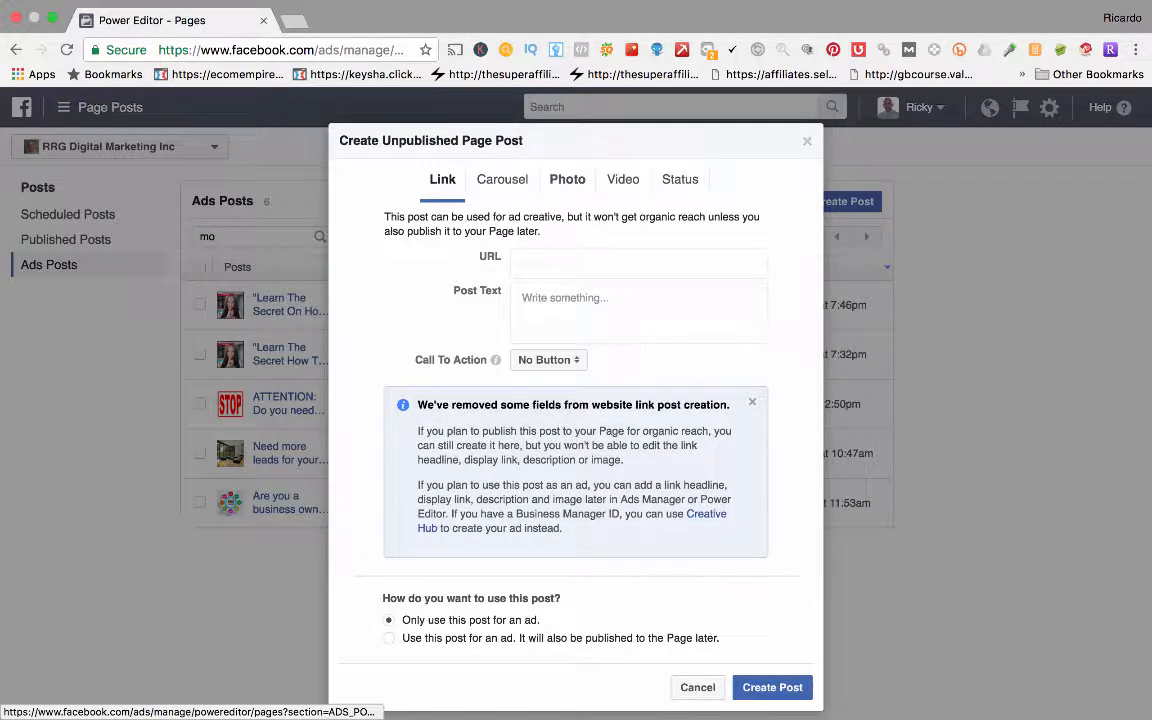
{"action": "left_click", "coordinate": [567, 179]}
{"action": "left_click", "coordinate": [619, 268]}
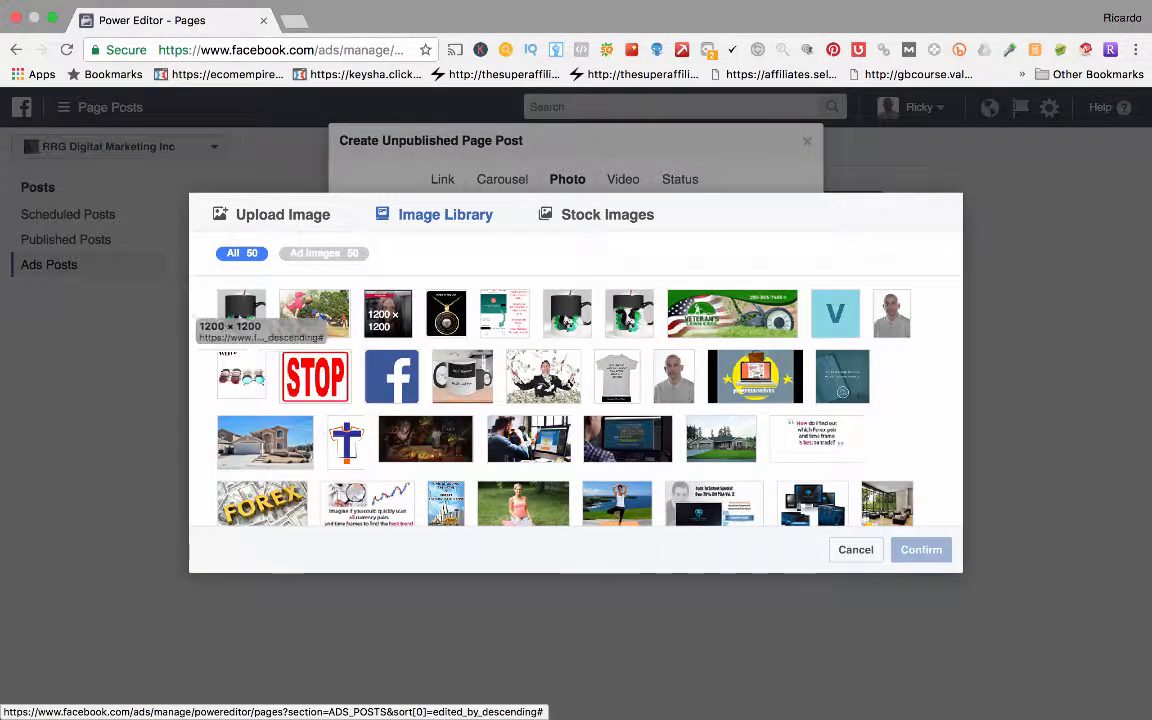
{"action": "left_click", "coordinate": [314, 313]}
{"action": "scroll", "coordinate": [627, 300], "scroll_direction": "down", "scroll_amount": 3}
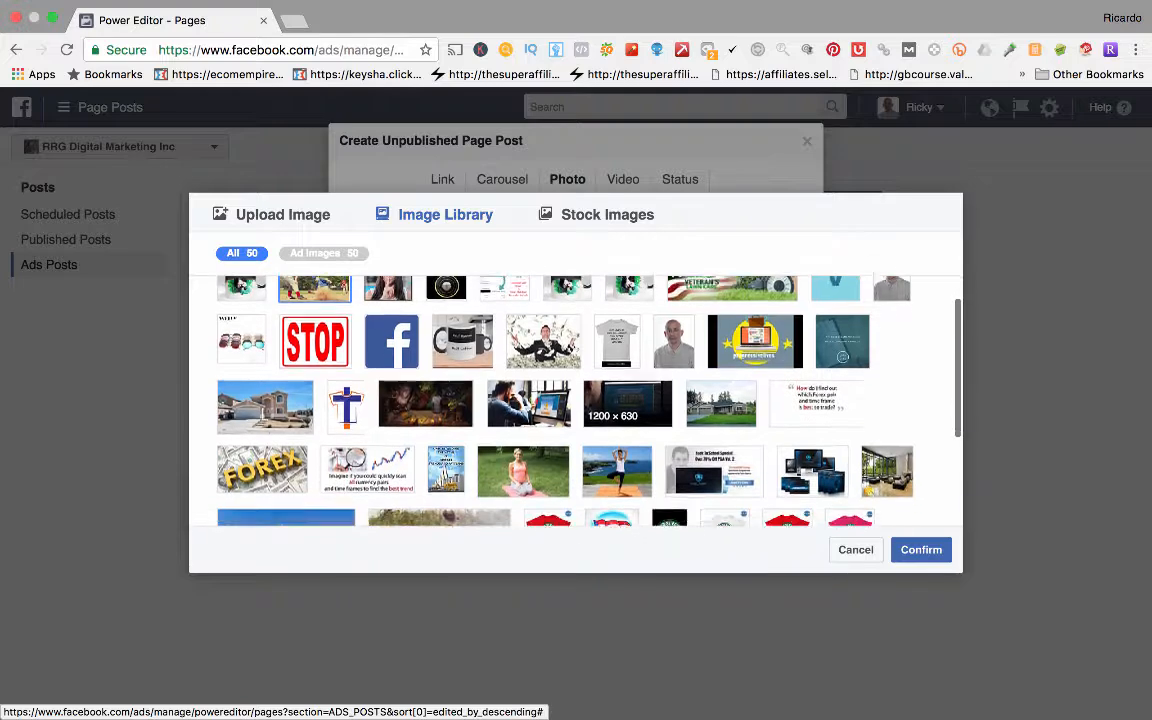
{"action": "scroll", "coordinate": [627, 300], "scroll_direction": "down", "scroll_amount": 1}
{"action": "scroll", "coordinate": [627, 300], "scroll_direction": "up", "scroll_amount": 1}
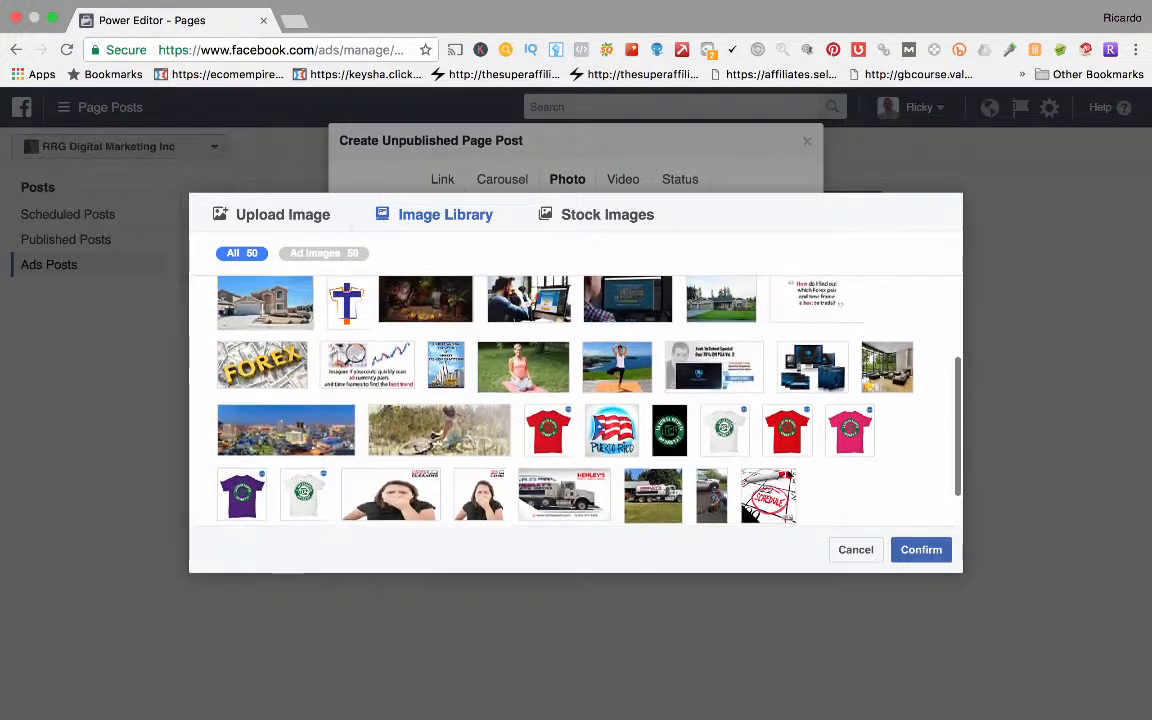
{"action": "left_click", "coordinate": [921, 550]}
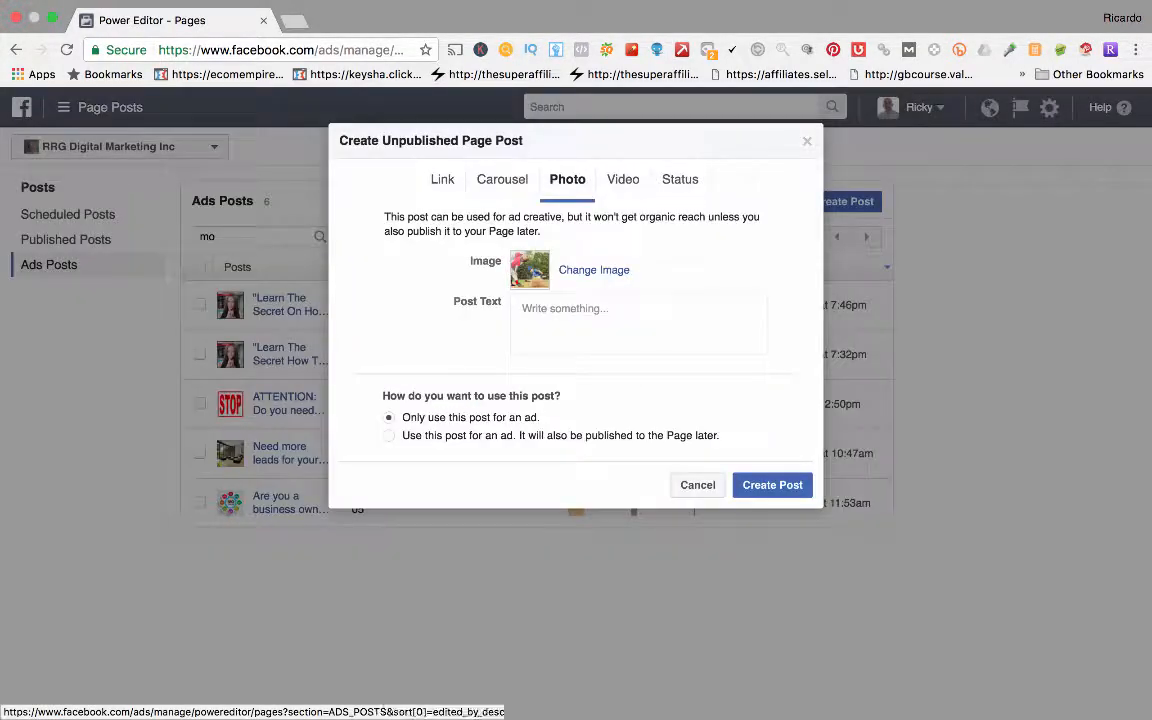
Try to create the ad-only photo post with the placeholder text "sdfasdfasdfasdfasdfasdfasdfaasdfasdf"
{"action": "left_click", "coordinate": [618, 320]}
{"action": "type", "text": "sdfasdfasdfasdfasdfasdfasdfaasdfasdf"}
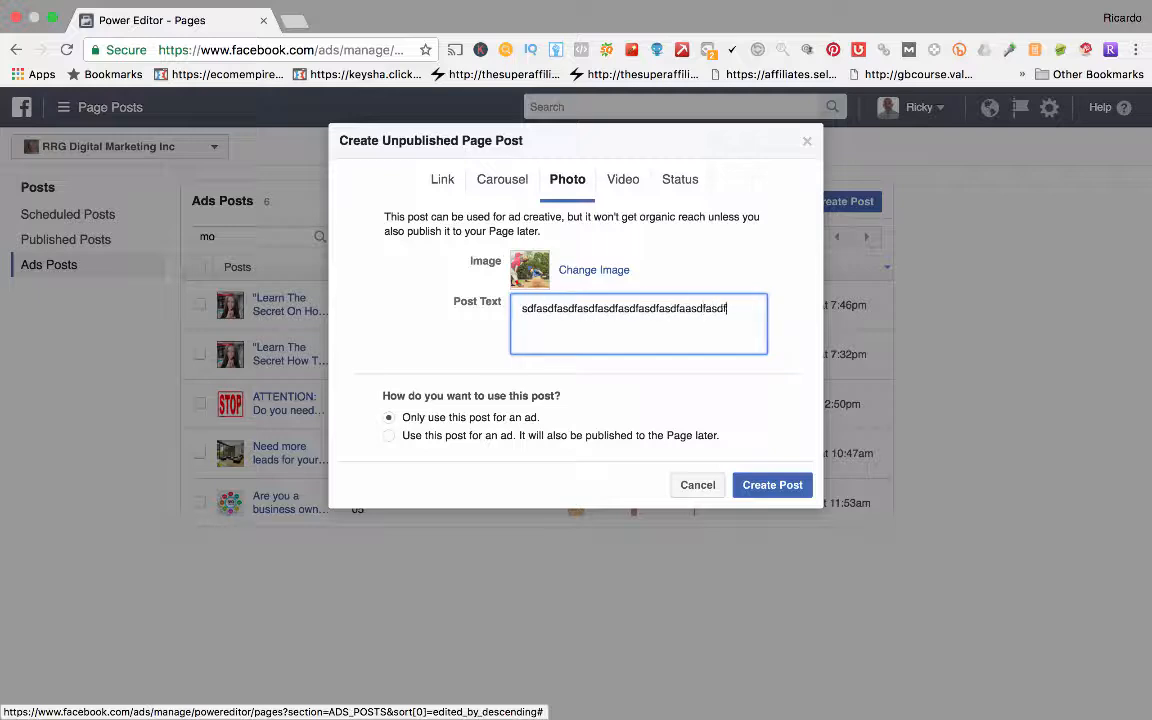
{"action": "left_click", "coordinate": [772, 485]}
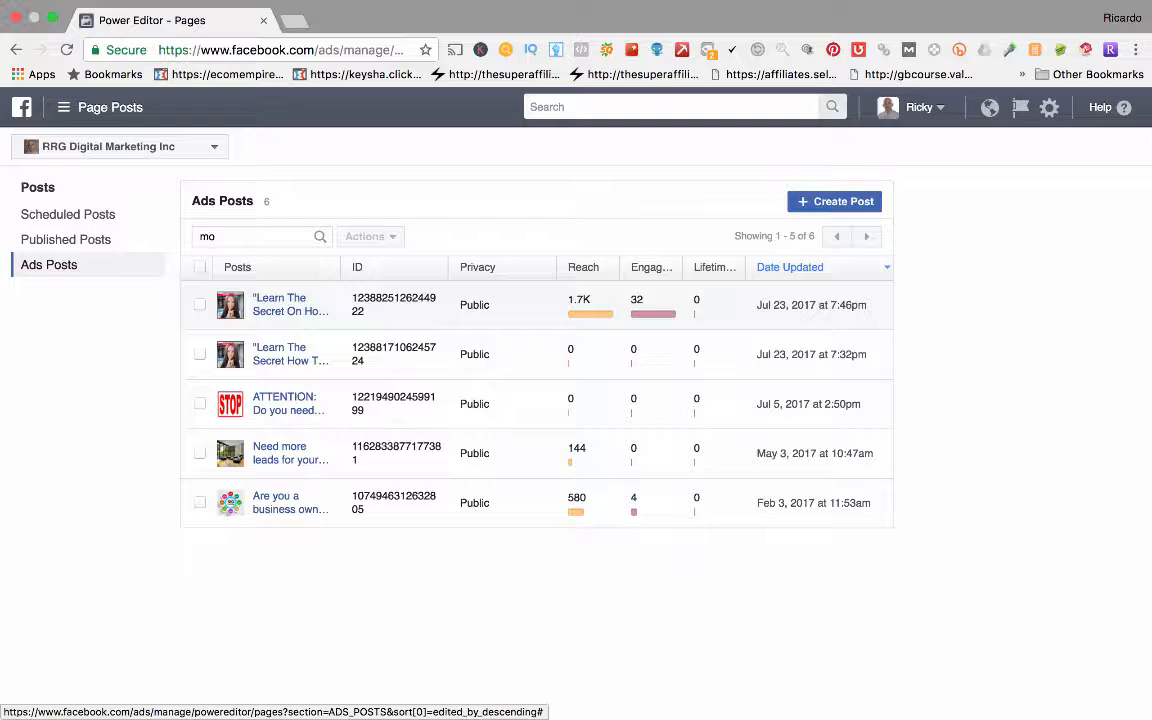
View the details of the first "Learn The Secret On Ho..." ads post, select its post ID and close the details
{"action": "double_click", "coordinate": [289, 305]}
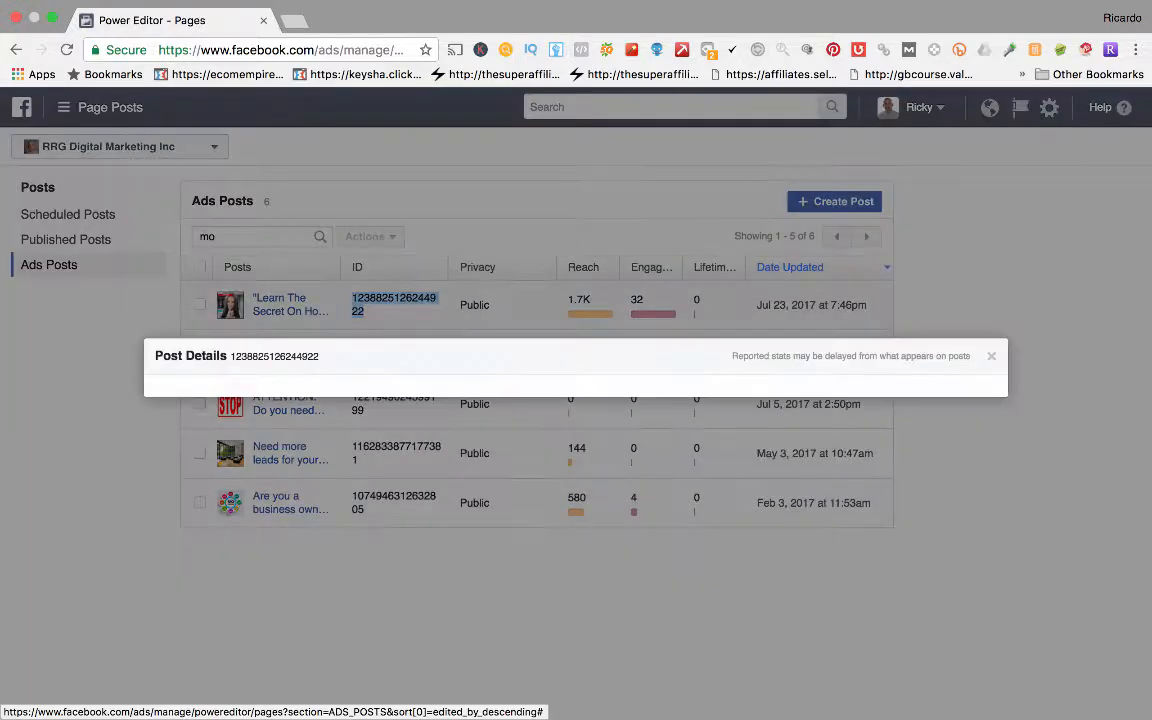
{"action": "left_click_drag", "start_coordinate": [231, 356], "coordinate": [319, 356]}
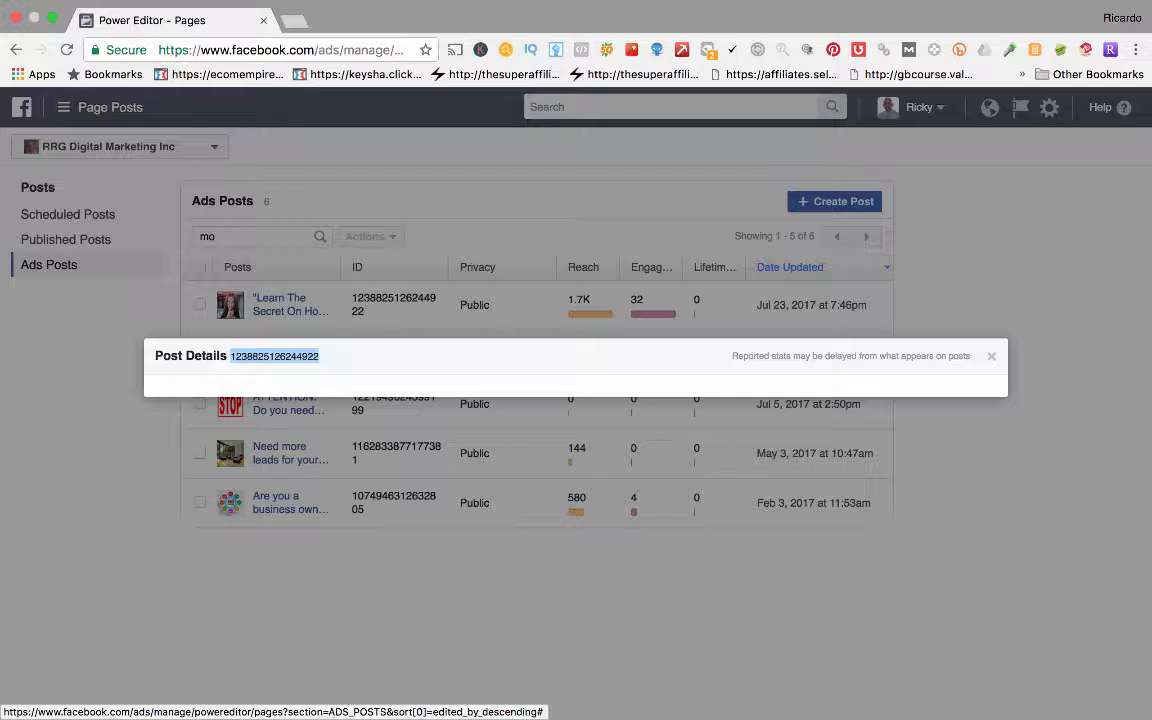
{"action": "left_click", "coordinate": [991, 356]}
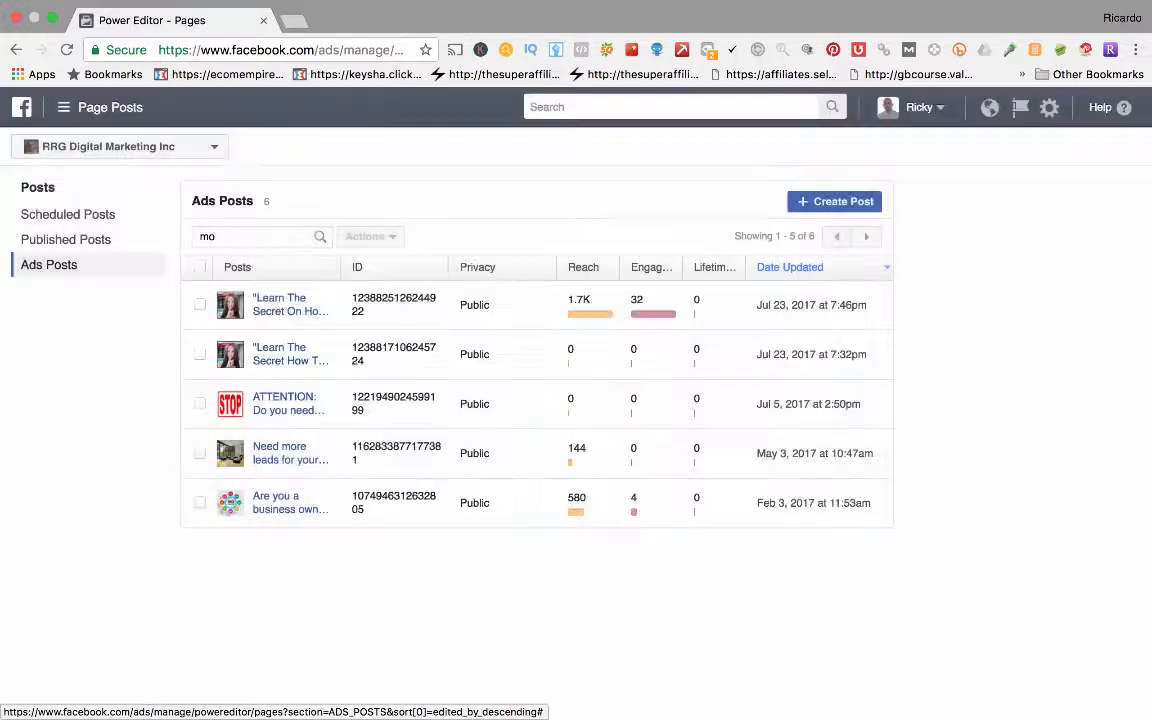
Return to Ads Manager, continue the saved I Love My Daughter w/All My Heart - Conversions ad and check its post settings and preview
{"action": "left_click", "coordinate": [100, 107]}
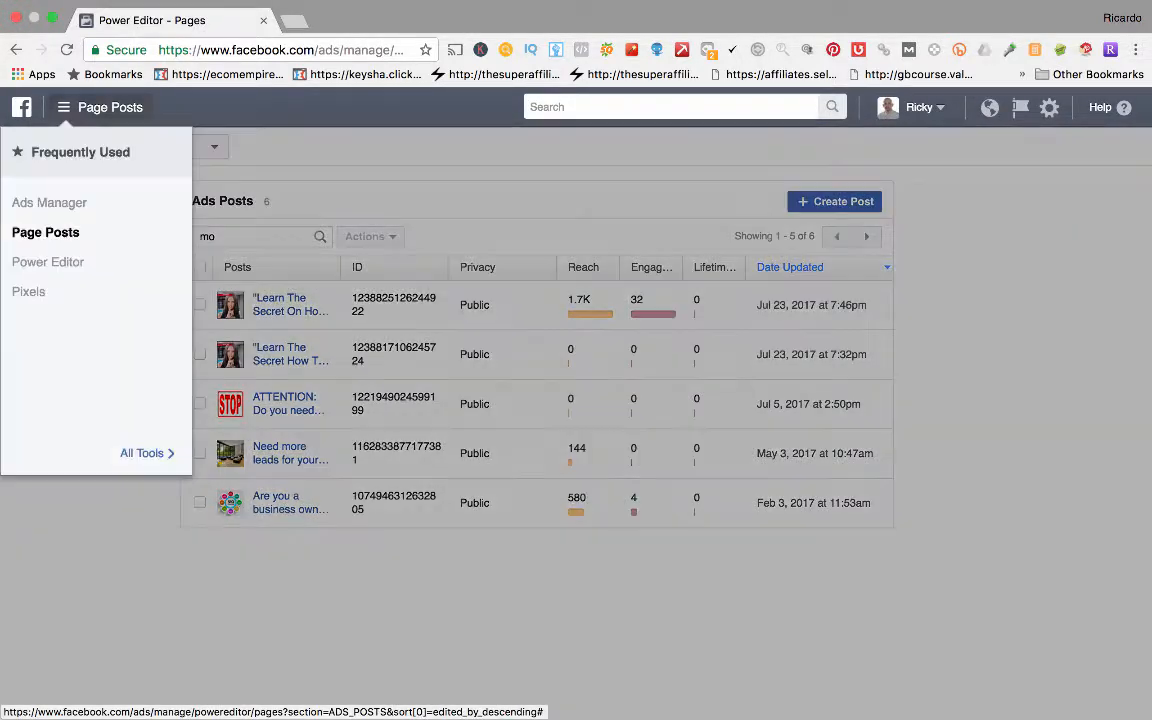
{"action": "left_click", "coordinate": [50, 203]}
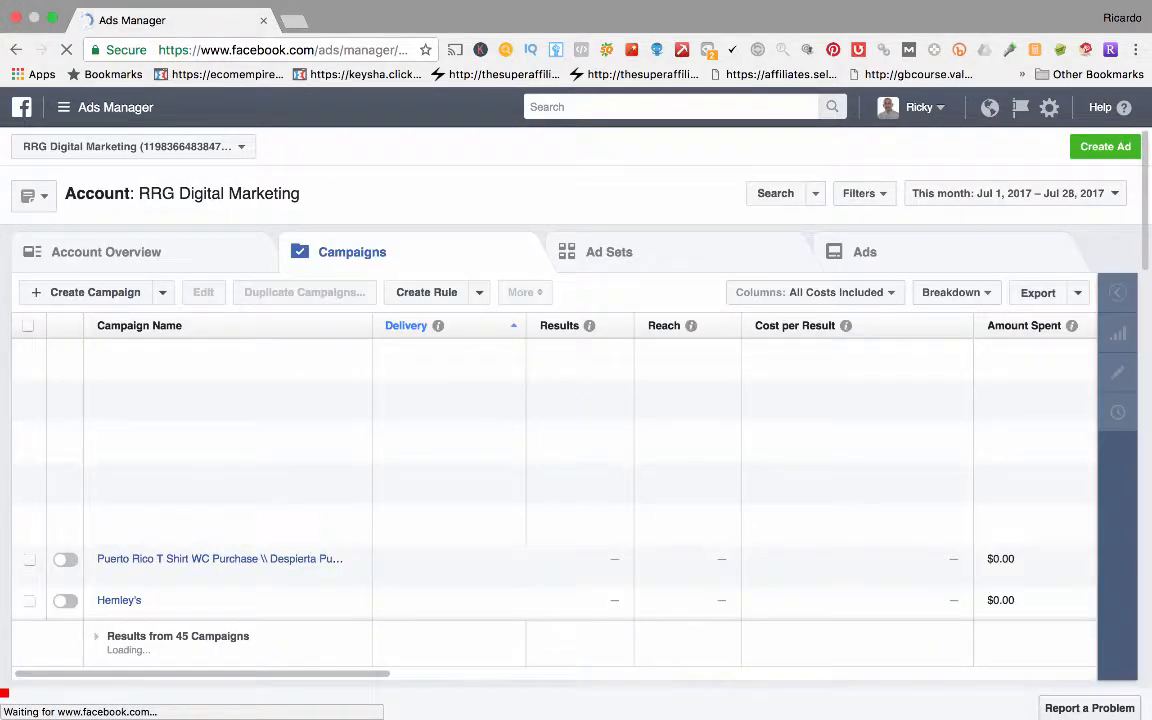
{"action": "left_click", "coordinate": [105, 107]}
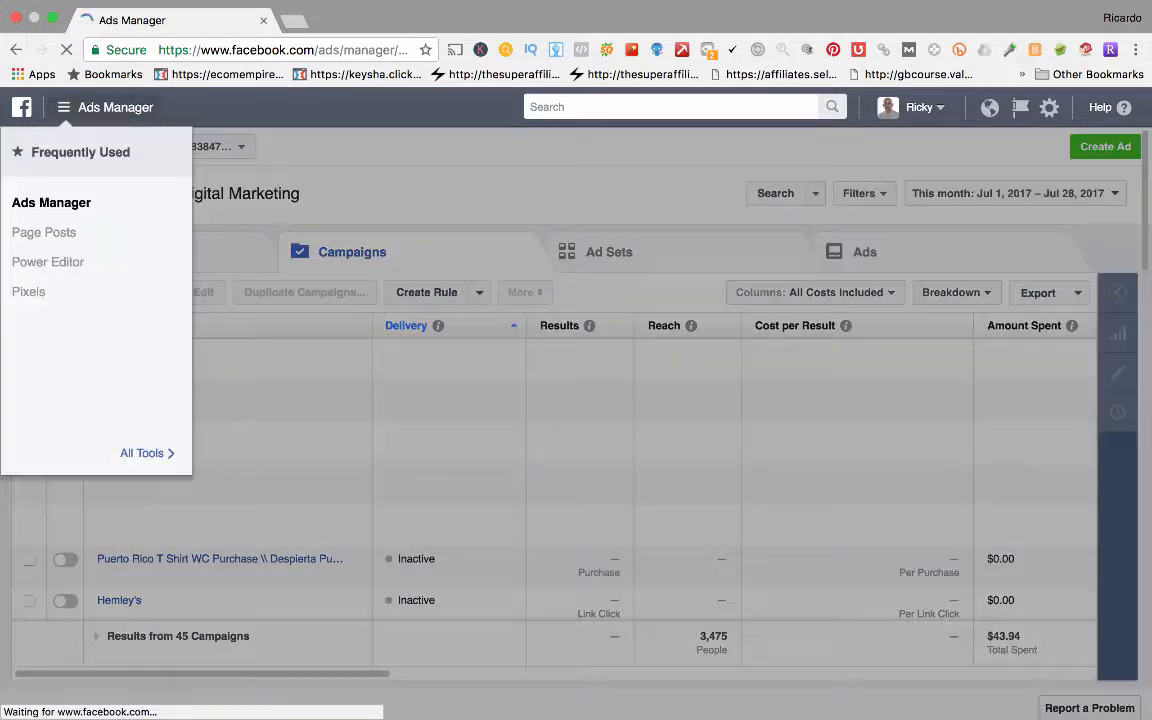
{"action": "left_click", "coordinate": [51, 203]}
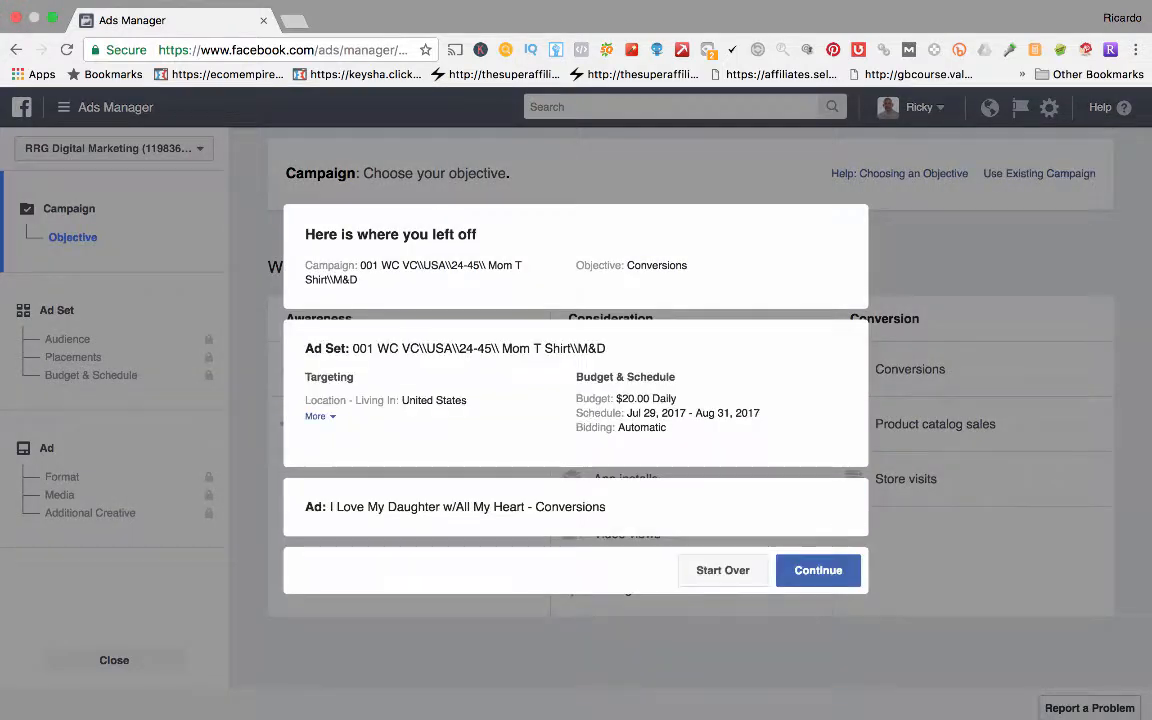
{"action": "left_click", "coordinate": [818, 570]}
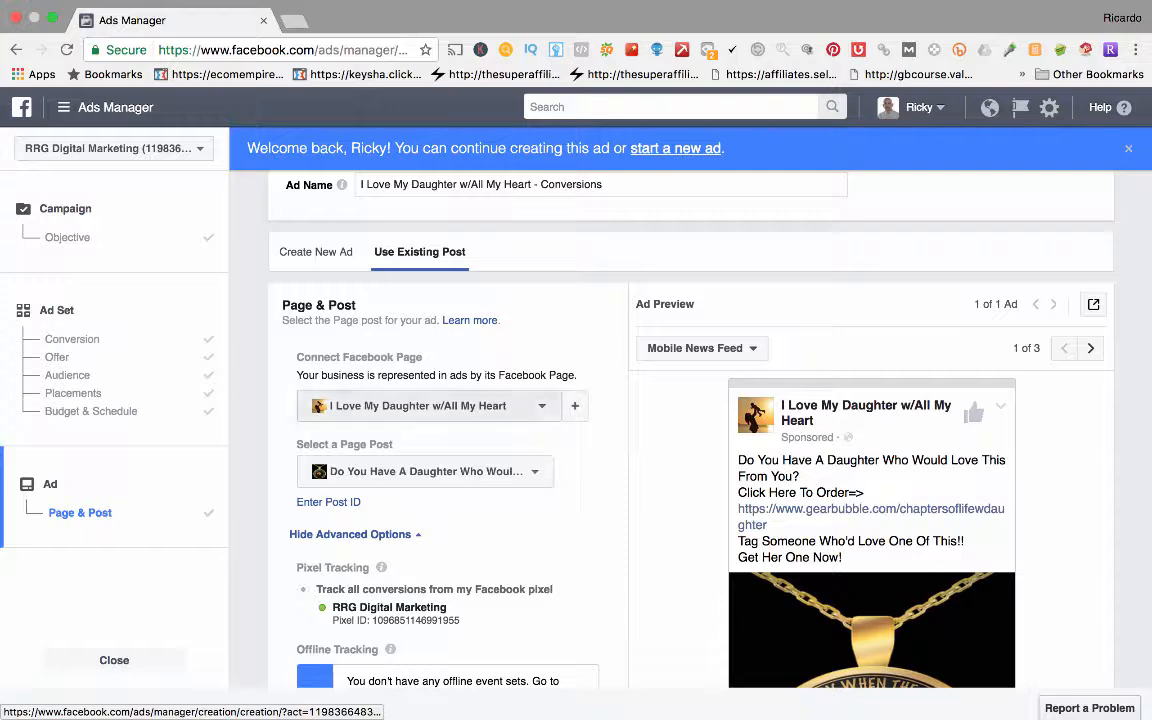
{"action": "scroll", "coordinate": [870, 528], "scroll_direction": "down", "scroll_amount": 2}
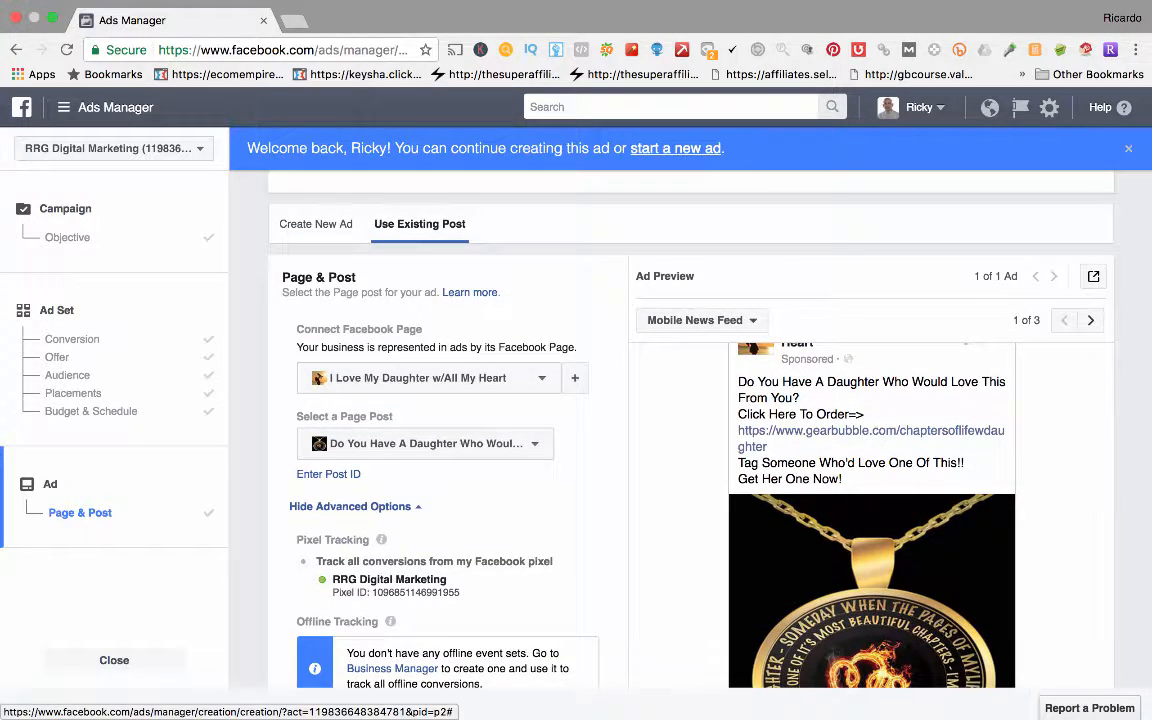
{"action": "scroll", "coordinate": [870, 528], "scroll_direction": "down", "scroll_amount": 5}
{"action": "scroll", "coordinate": [870, 450], "scroll_direction": "up", "scroll_amount": 6}
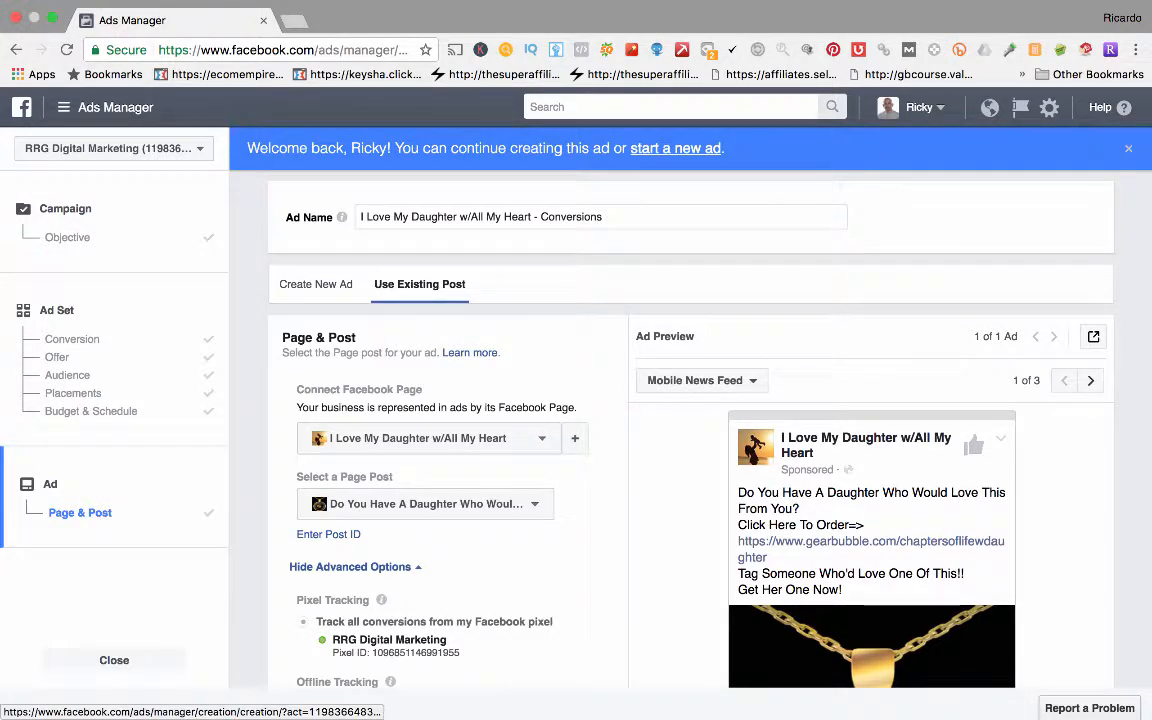
{"action": "scroll", "coordinate": [690, 430], "scroll_direction": "down", "scroll_amount": 4}
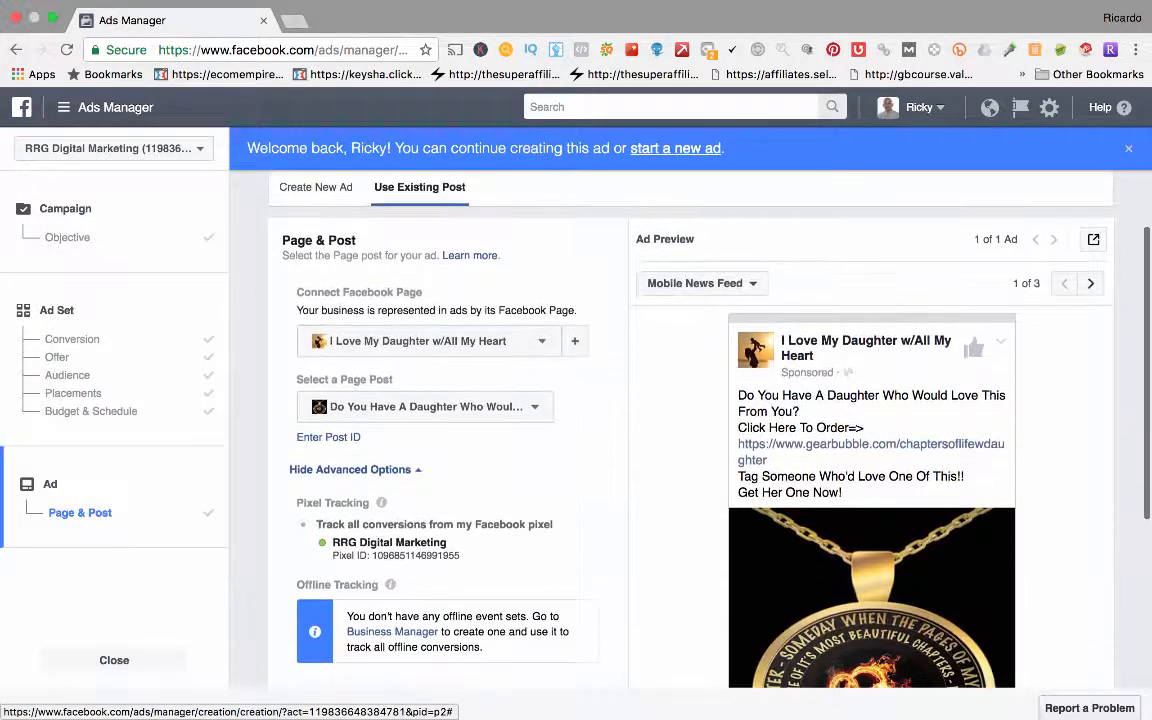
{"action": "scroll", "coordinate": [690, 430], "scroll_direction": "up", "scroll_amount": 4}
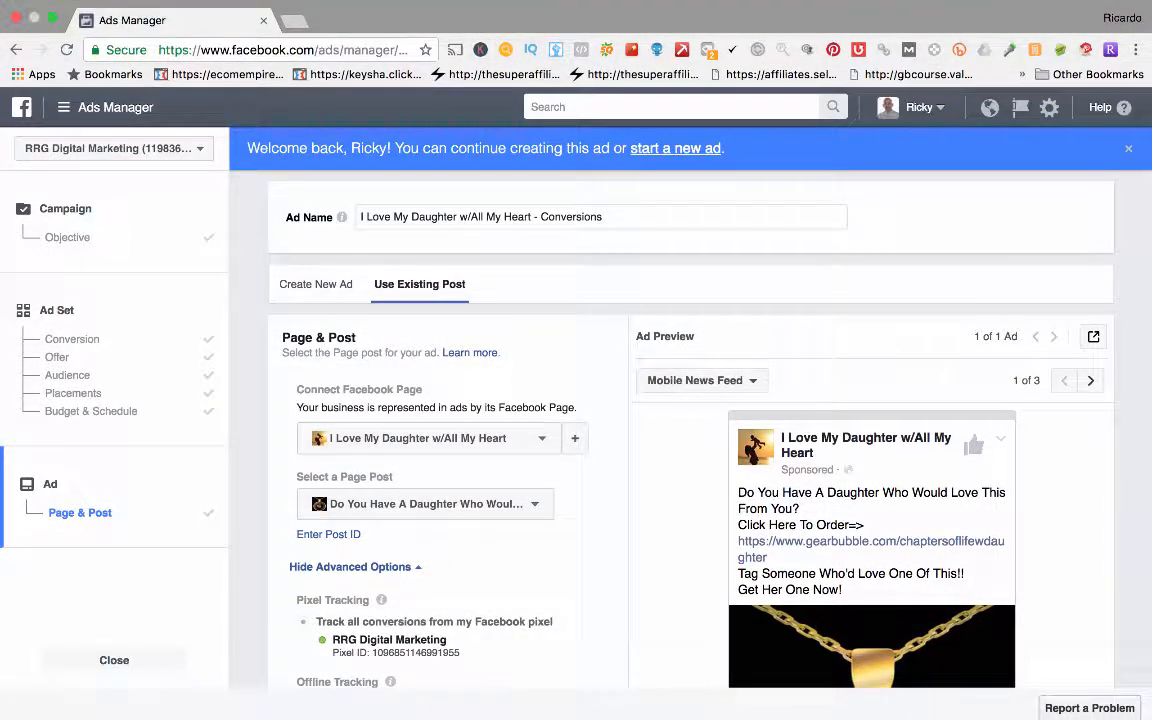
Leave the unfinished ad and go to the account's Audiences page
{"action": "left_click", "coordinate": [106, 107]}
{"action": "mouse_move", "coordinate": [147, 454]}
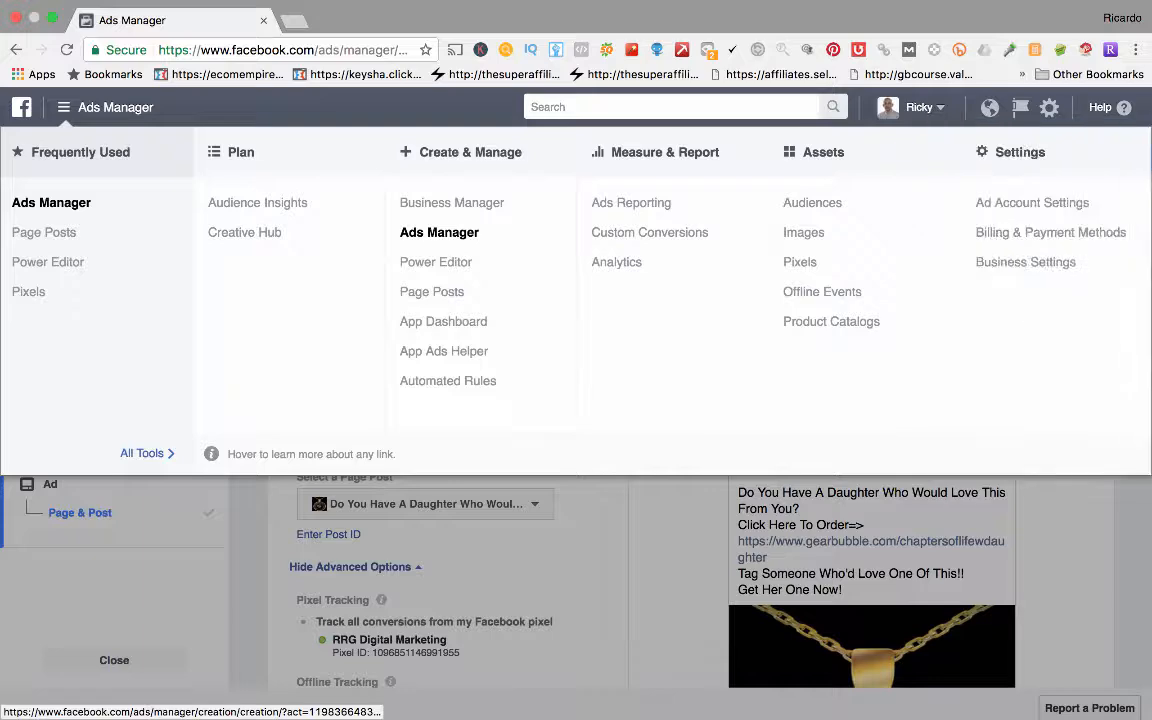
{"action": "left_click", "coordinate": [812, 202]}
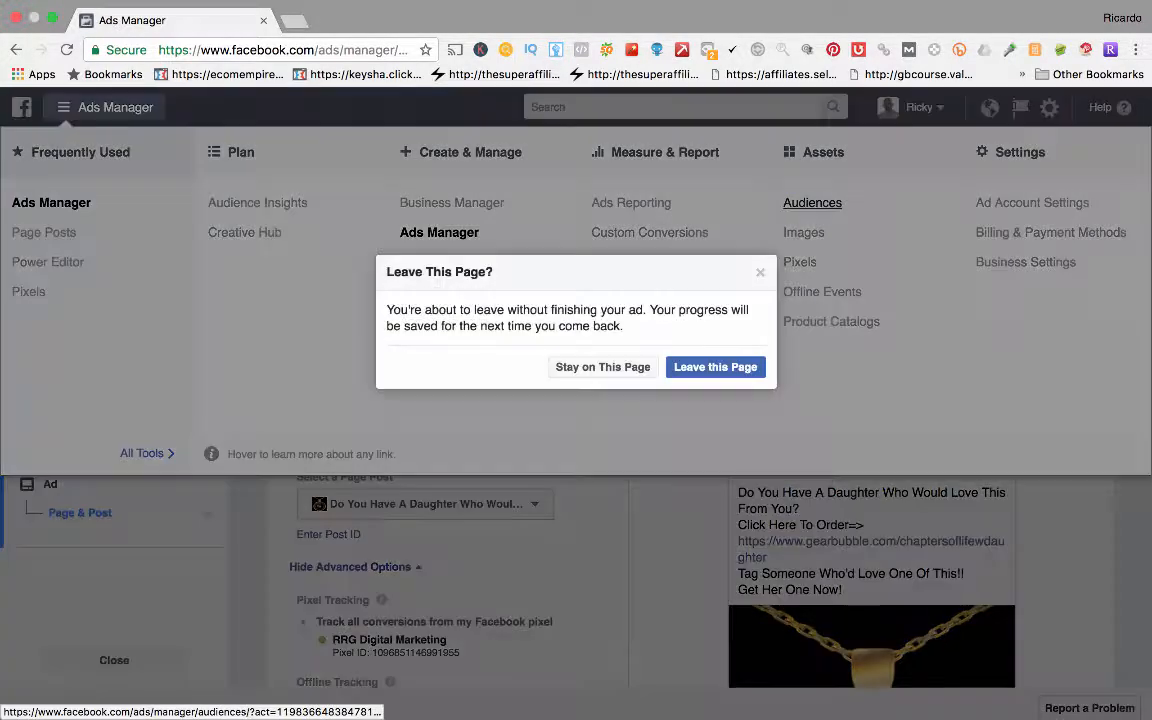
{"action": "left_click", "coordinate": [715, 367]}
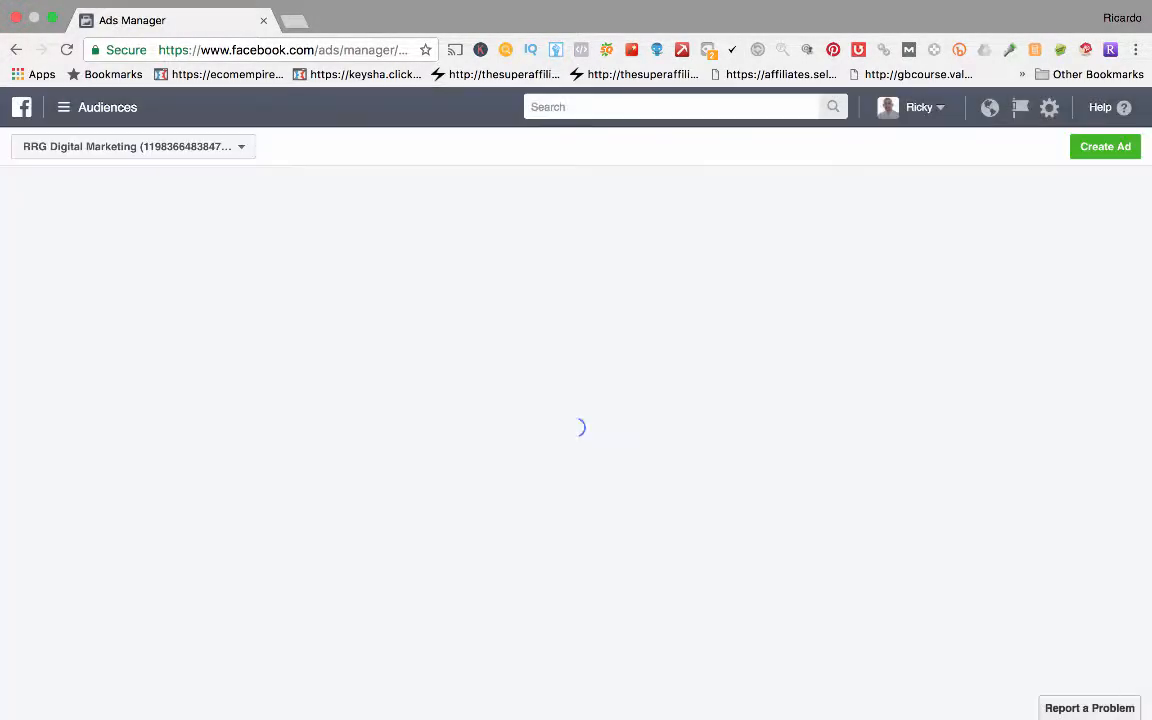
{"action": "left_click", "coordinate": [664, 9]}
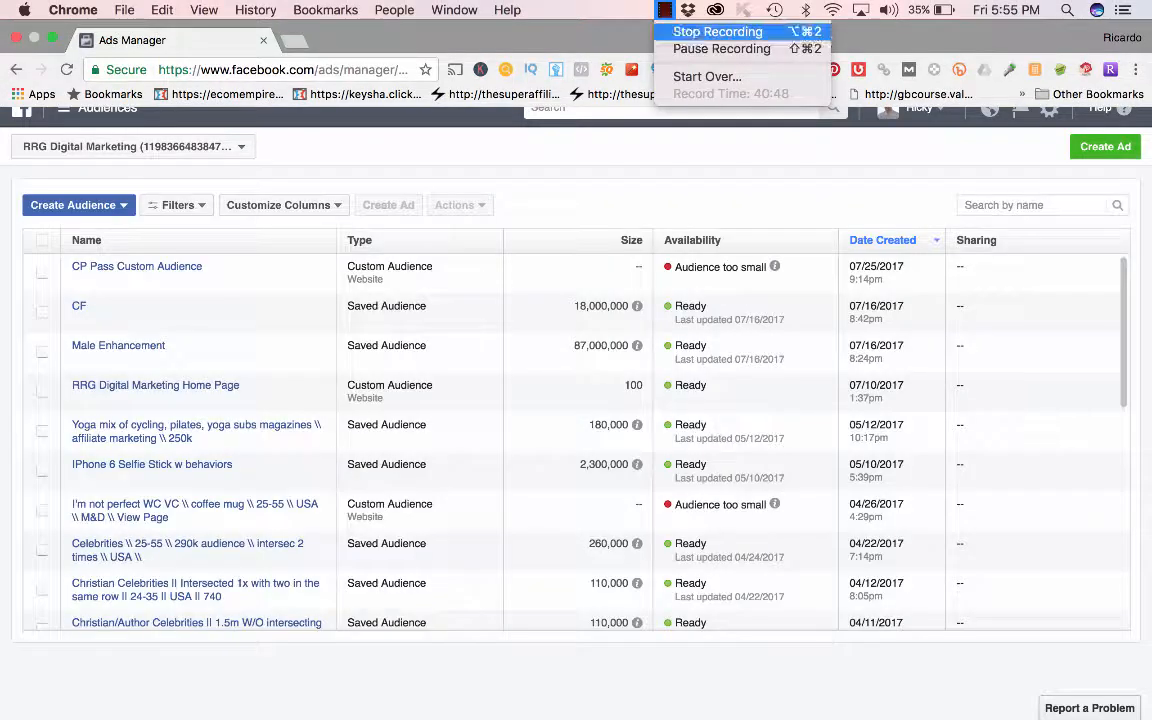